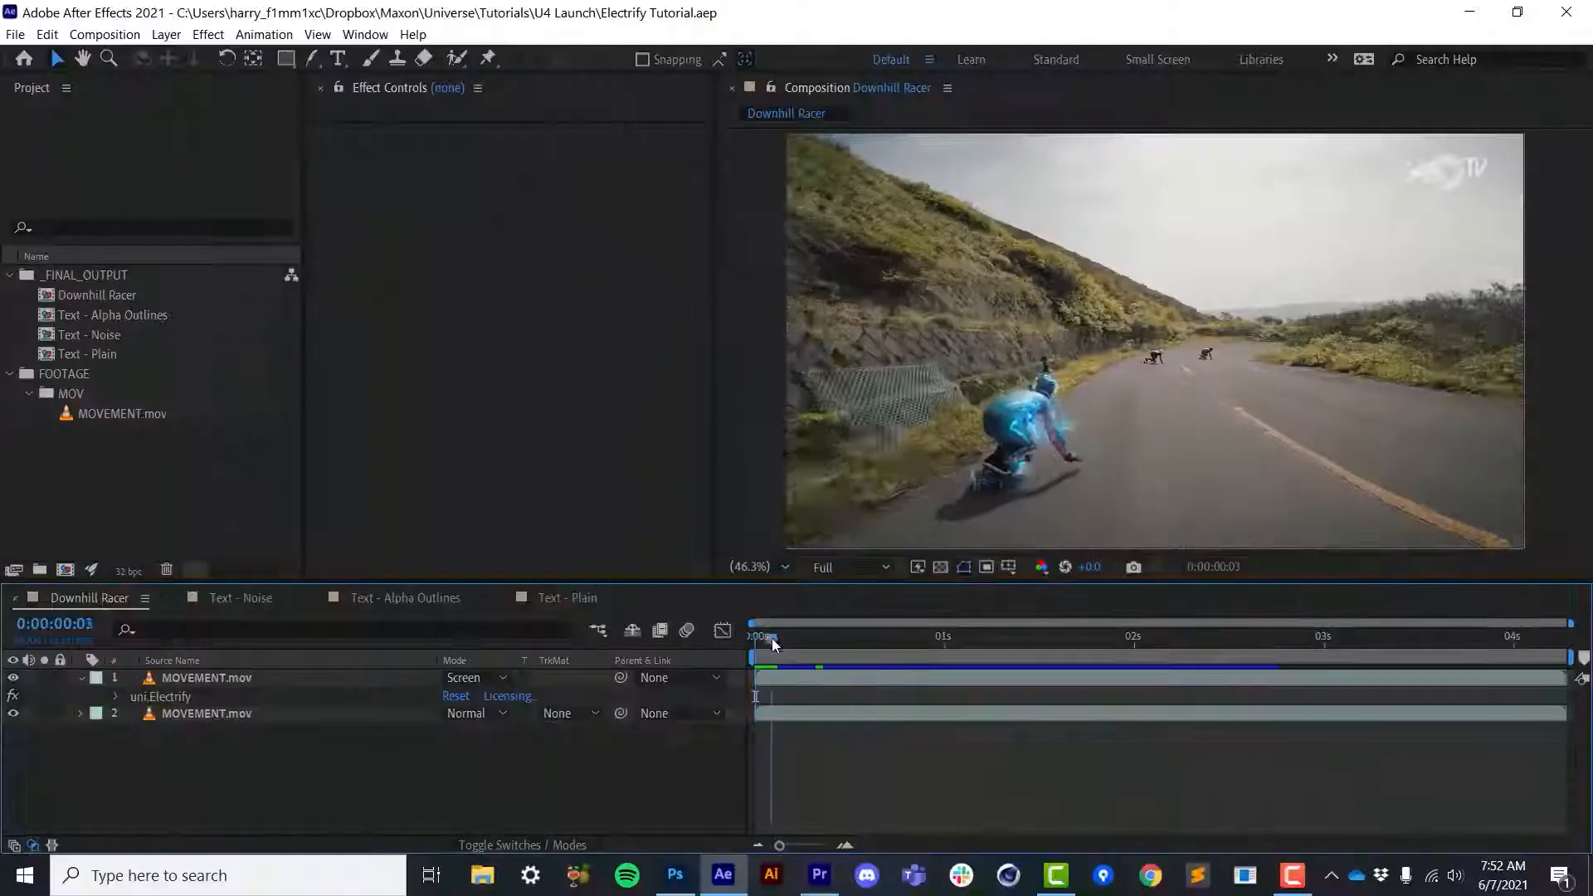
Create a composition from the MOVEMENT.mov footage and apply the uni.Electrify effect to its layer
drag(771, 638, 1088, 733)
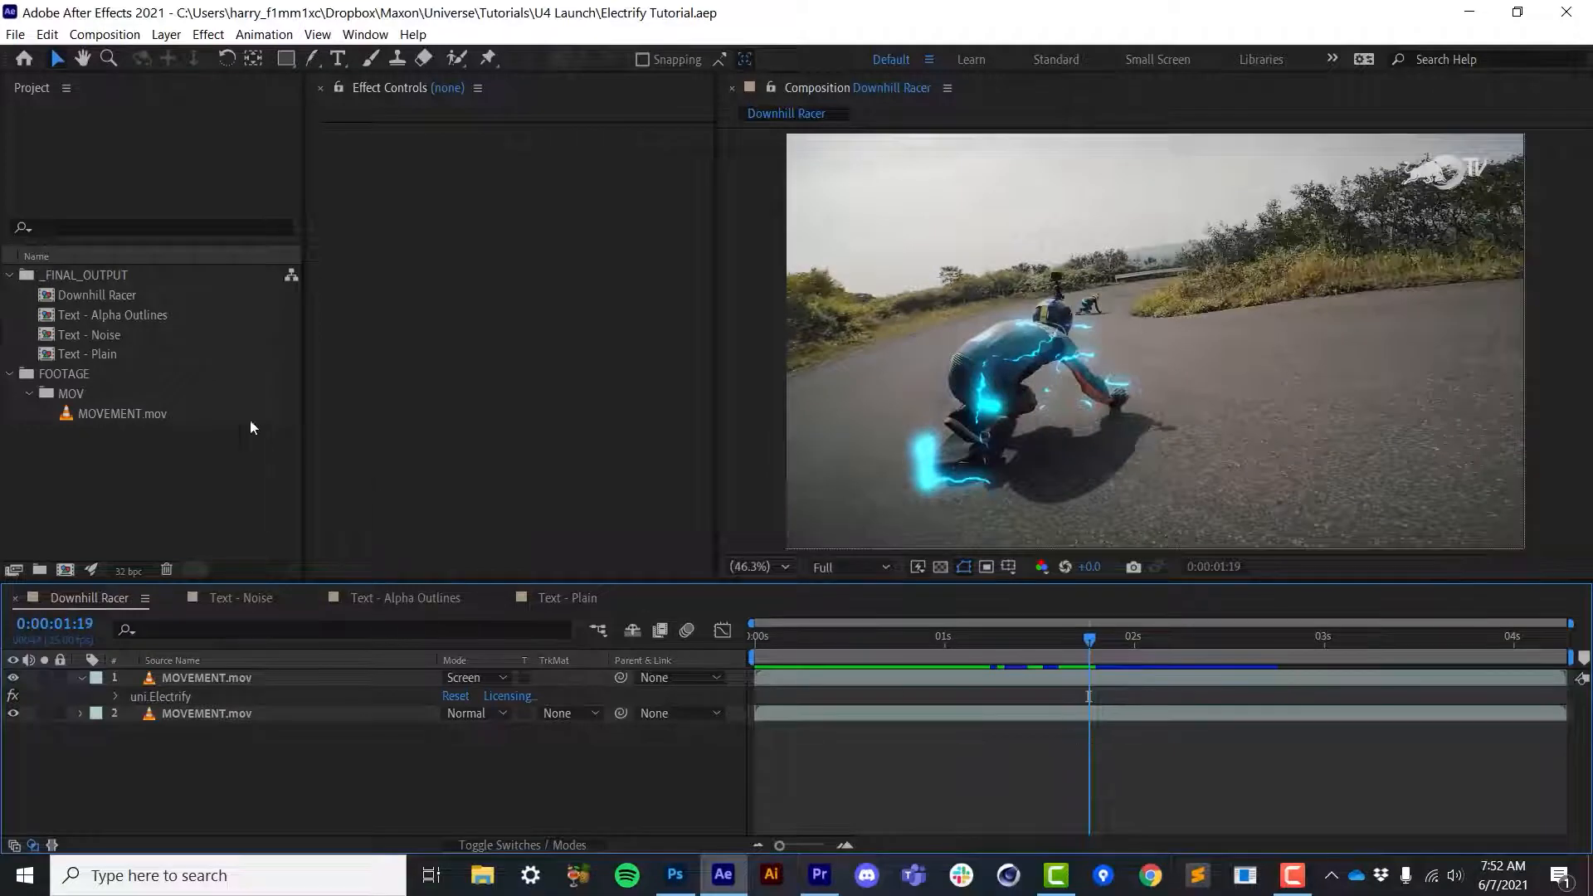
drag(131, 414, 64, 570)
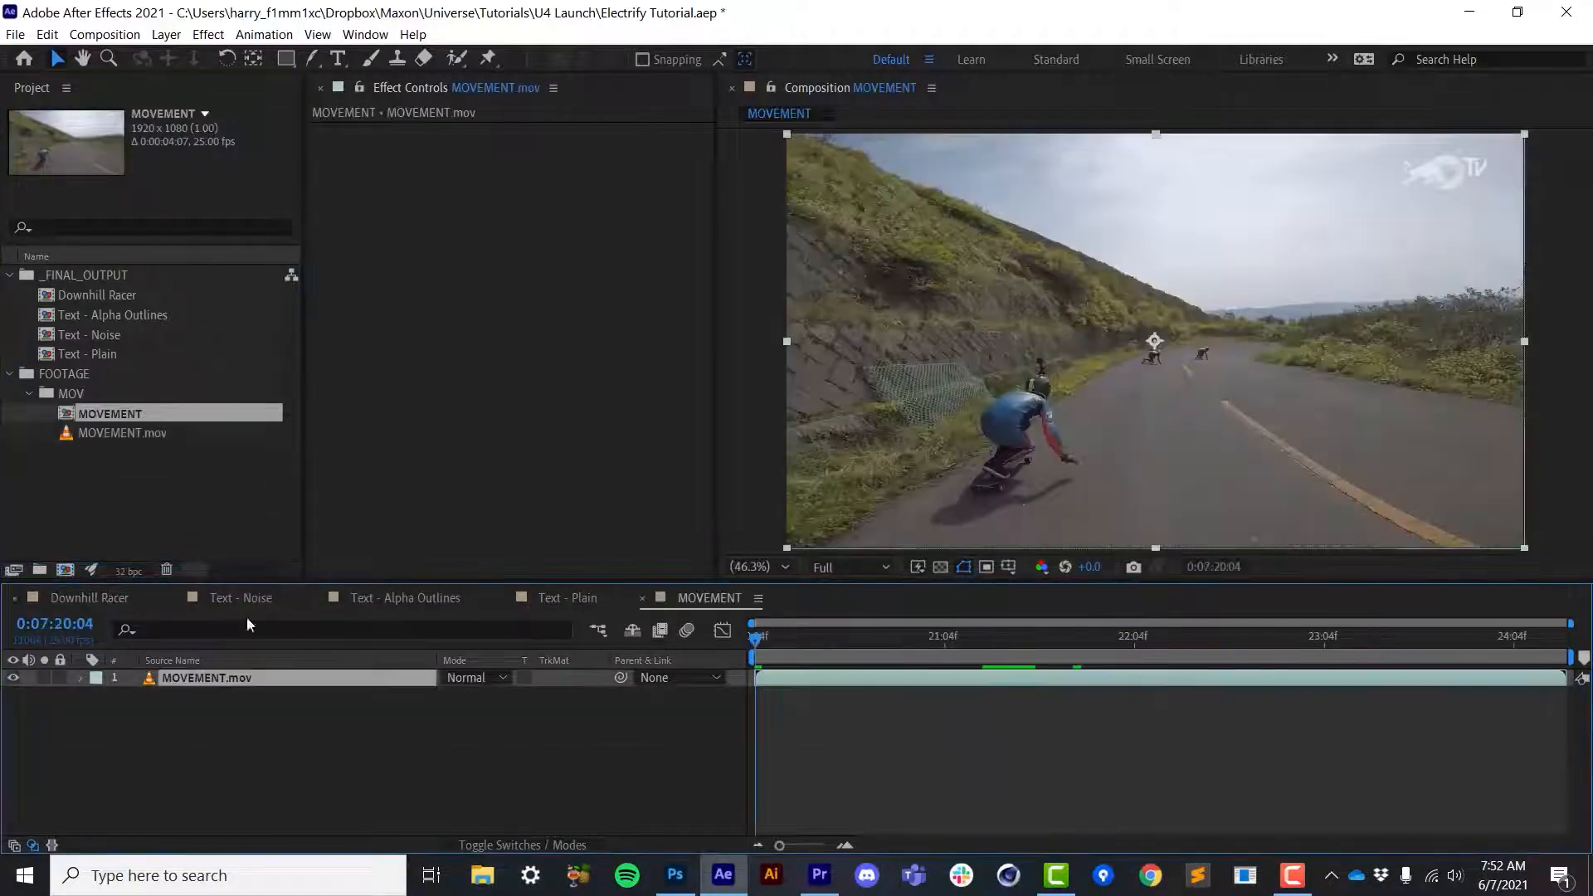
click(204, 36)
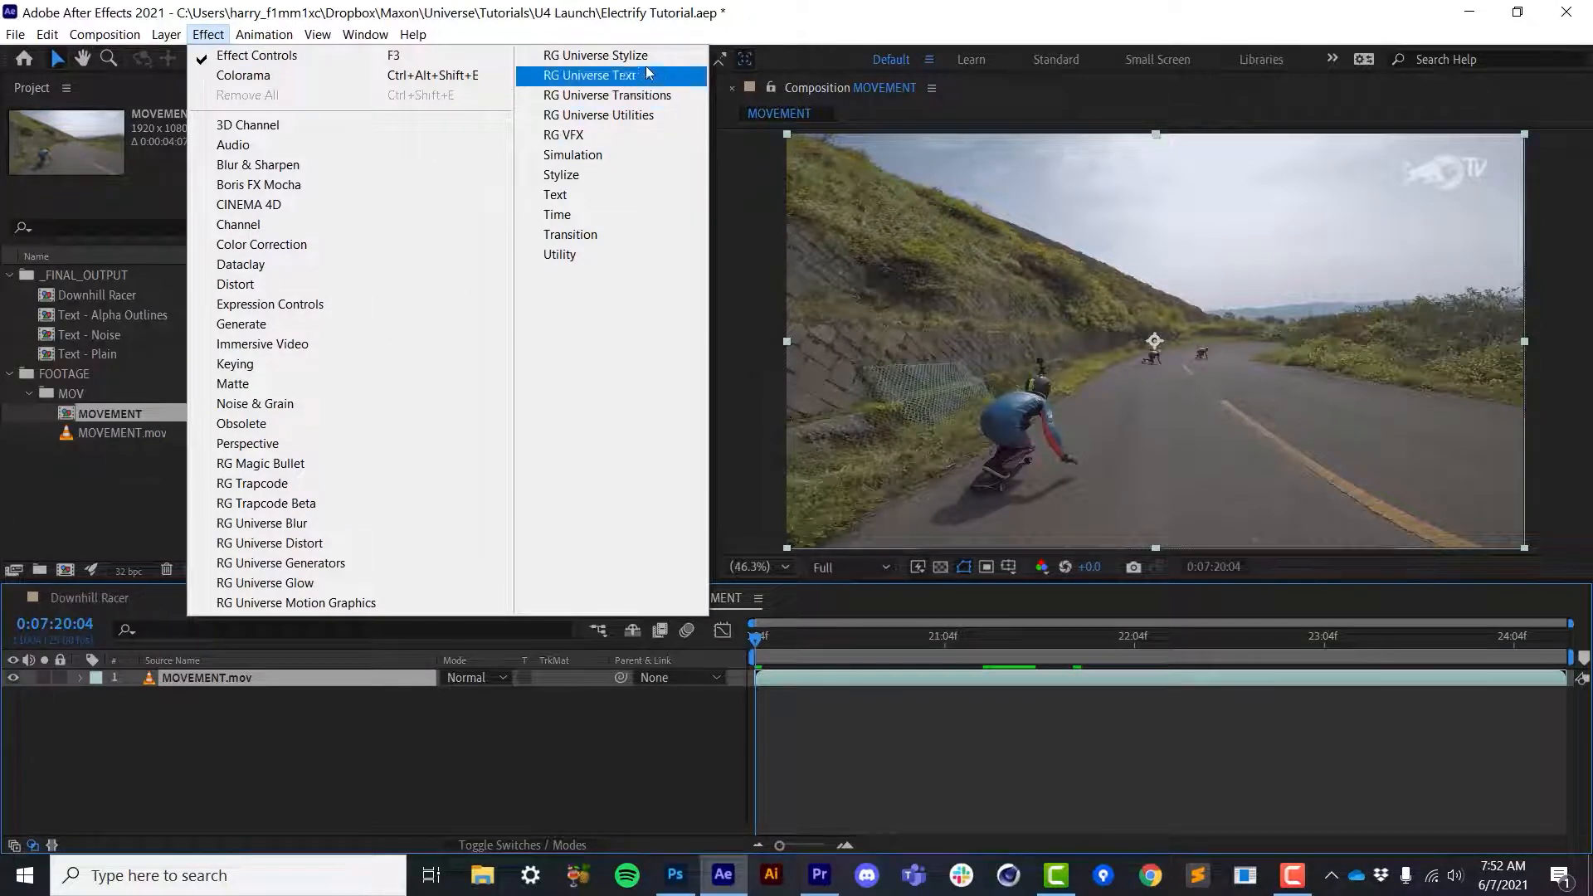
mouse_move(657, 59)
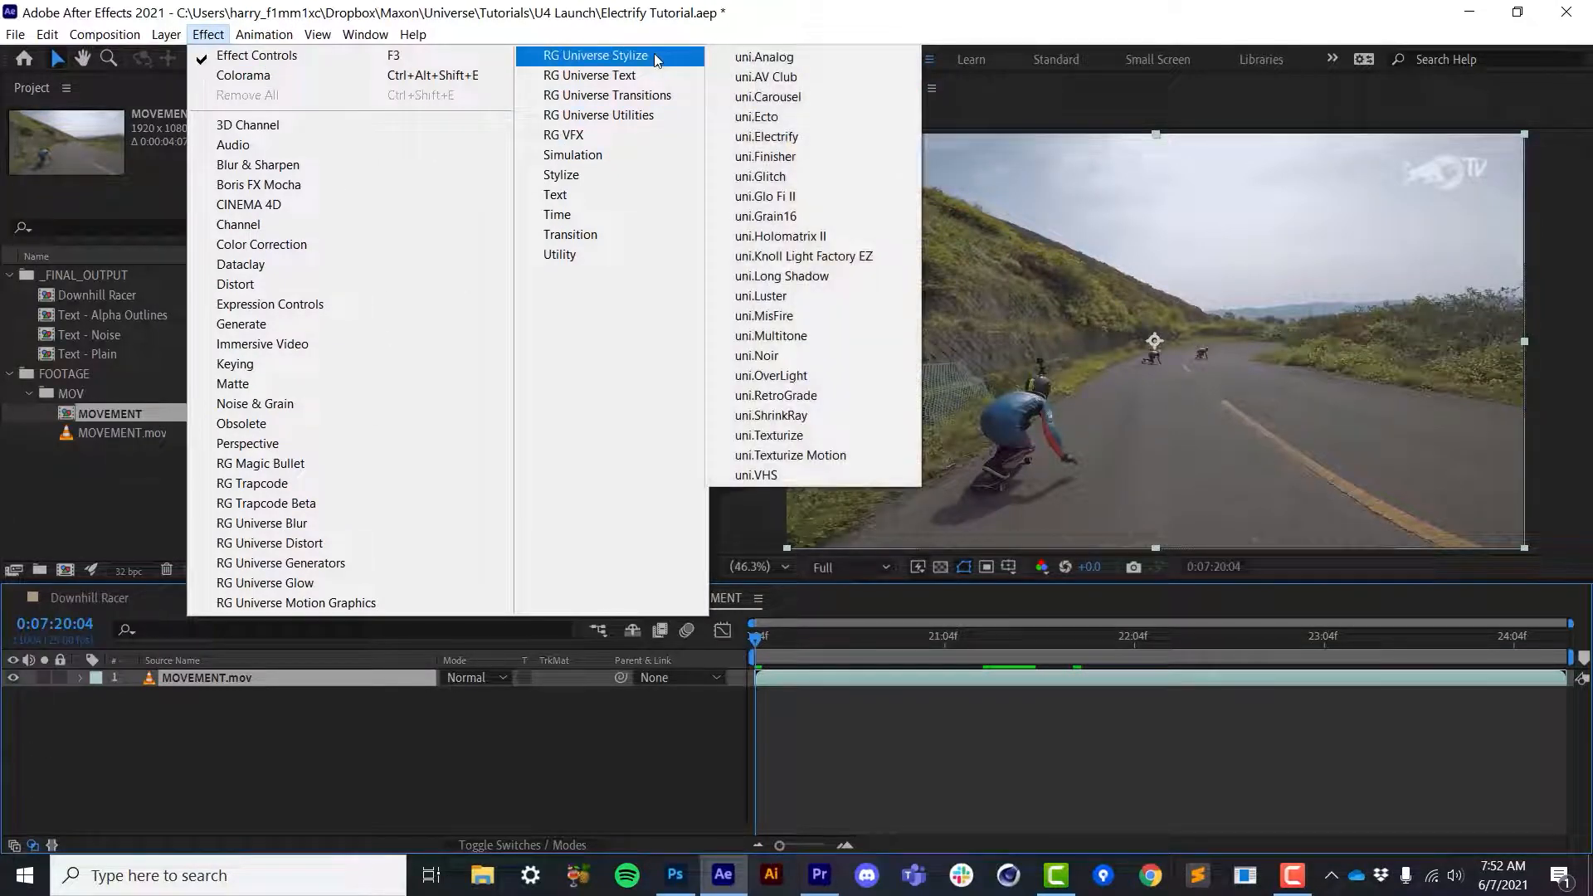
click(766, 137)
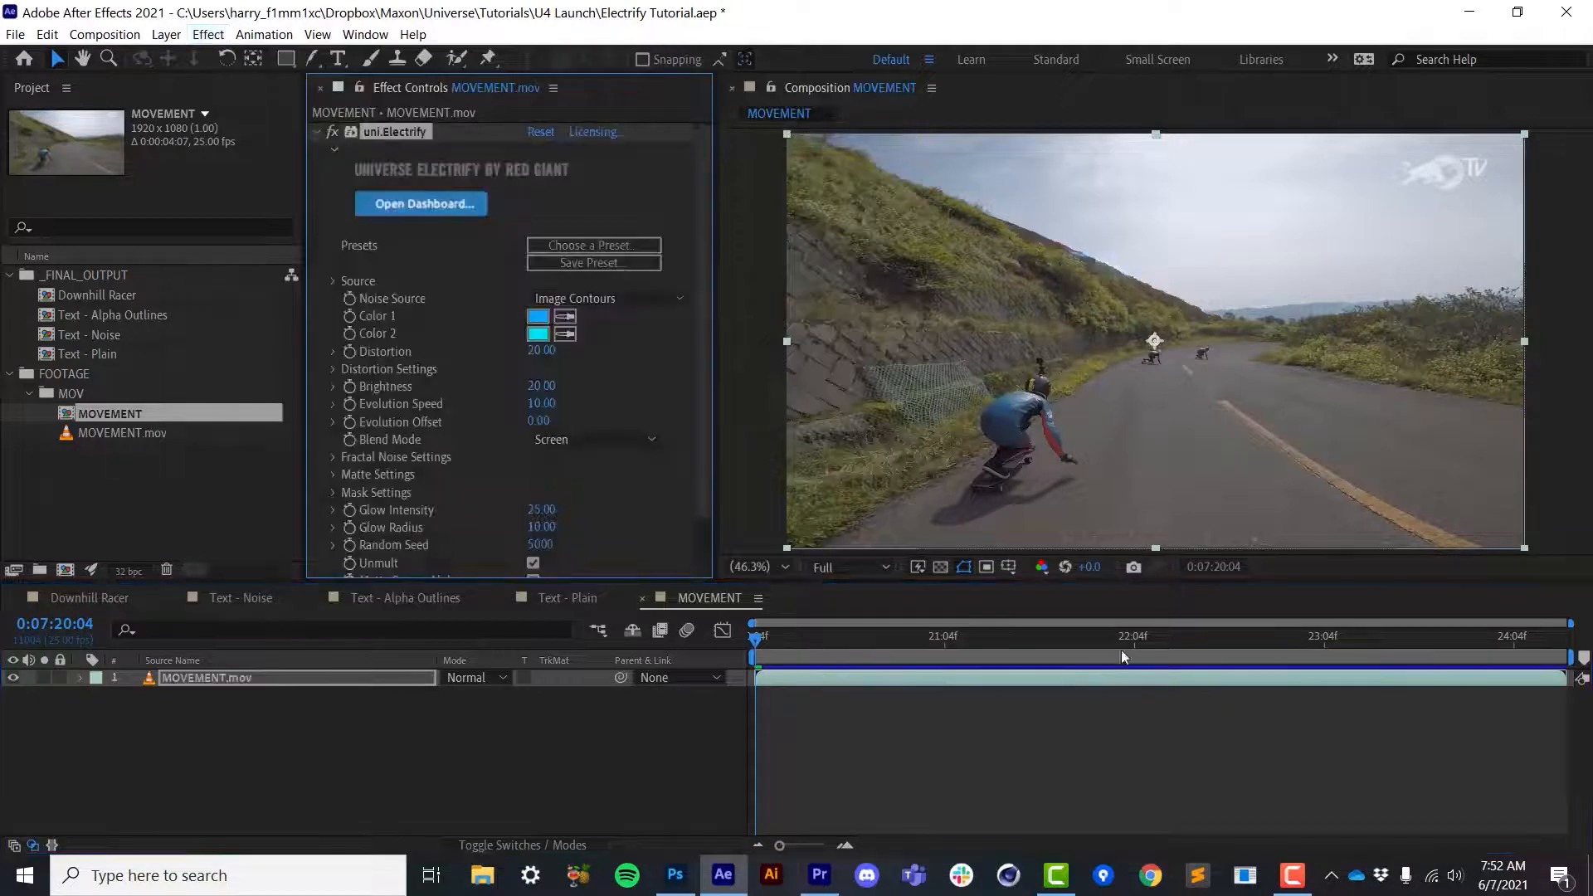
drag(899, 637, 988, 682)
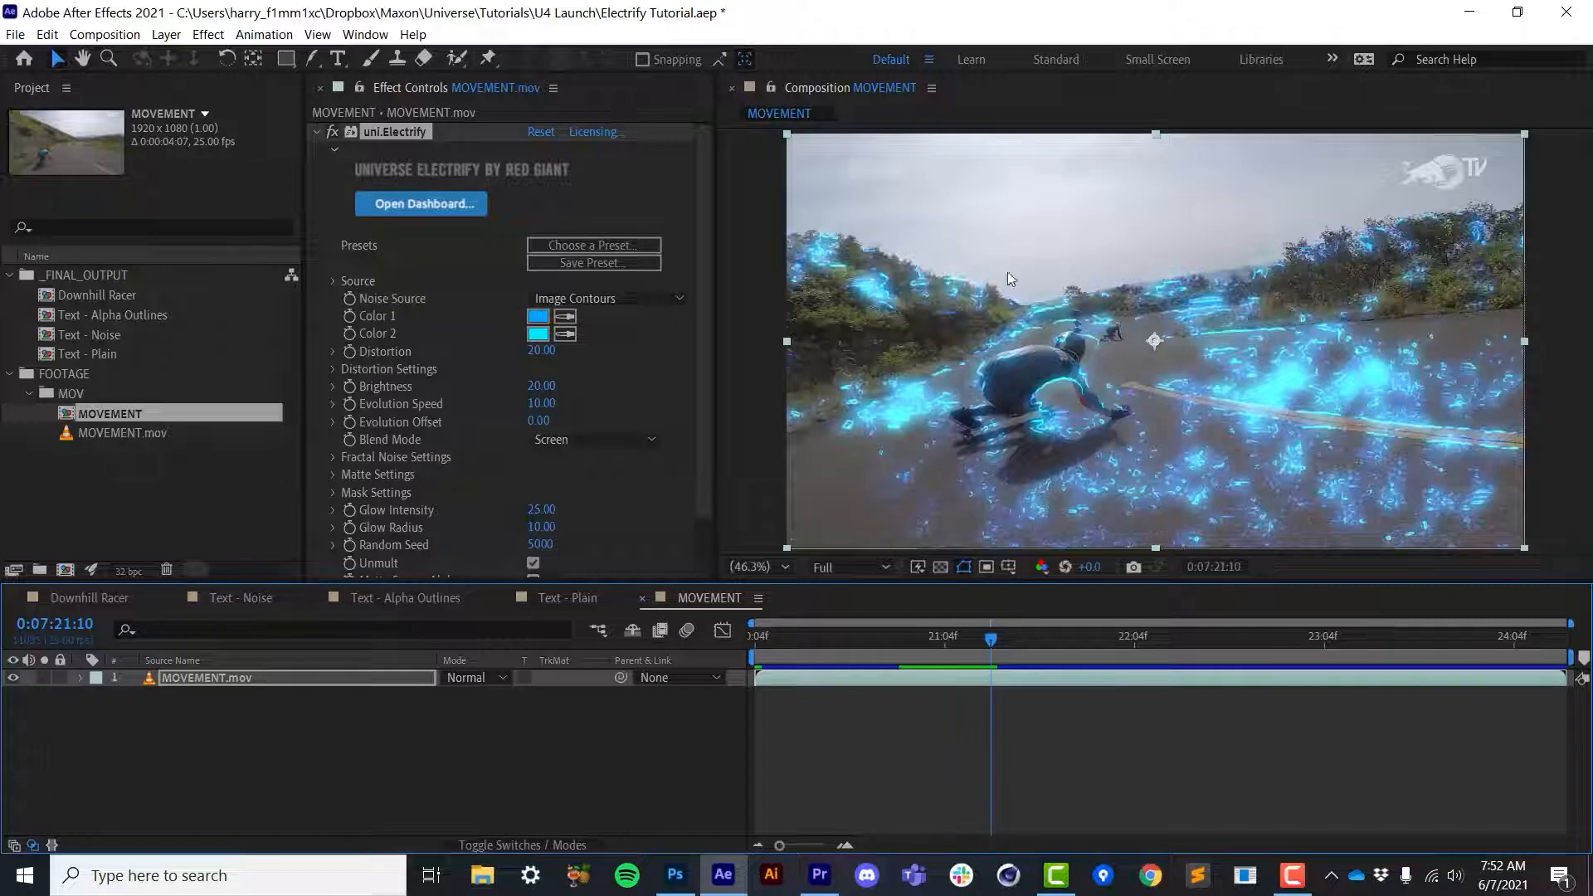
Try Fractal Noise as the Electrify noise source across the clip, and switch the source back to Image Contours
click(579, 297)
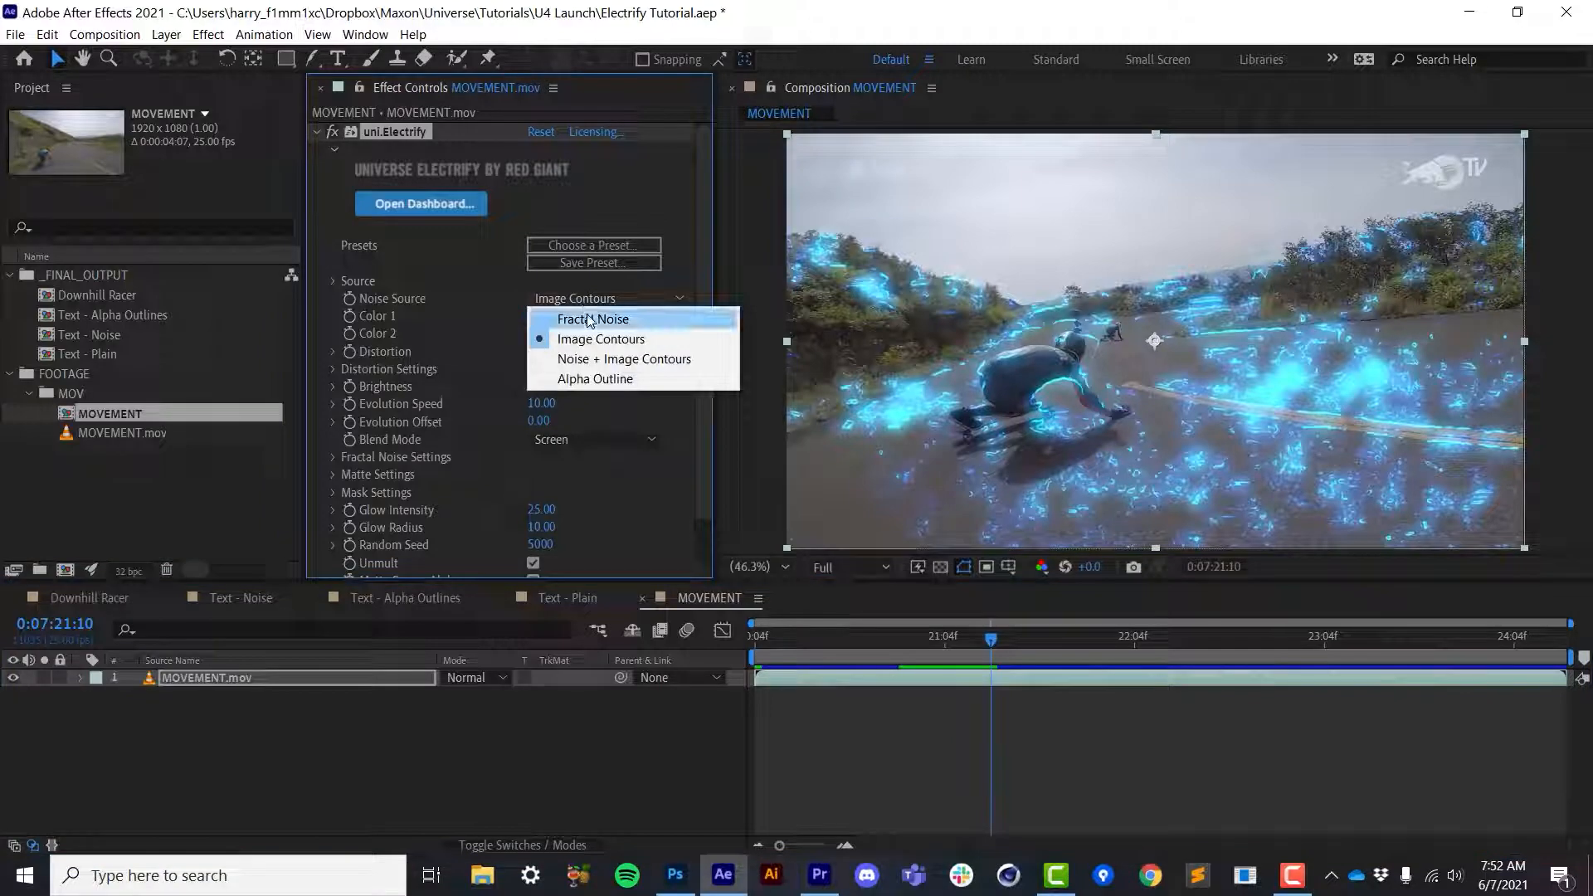
click(585, 315)
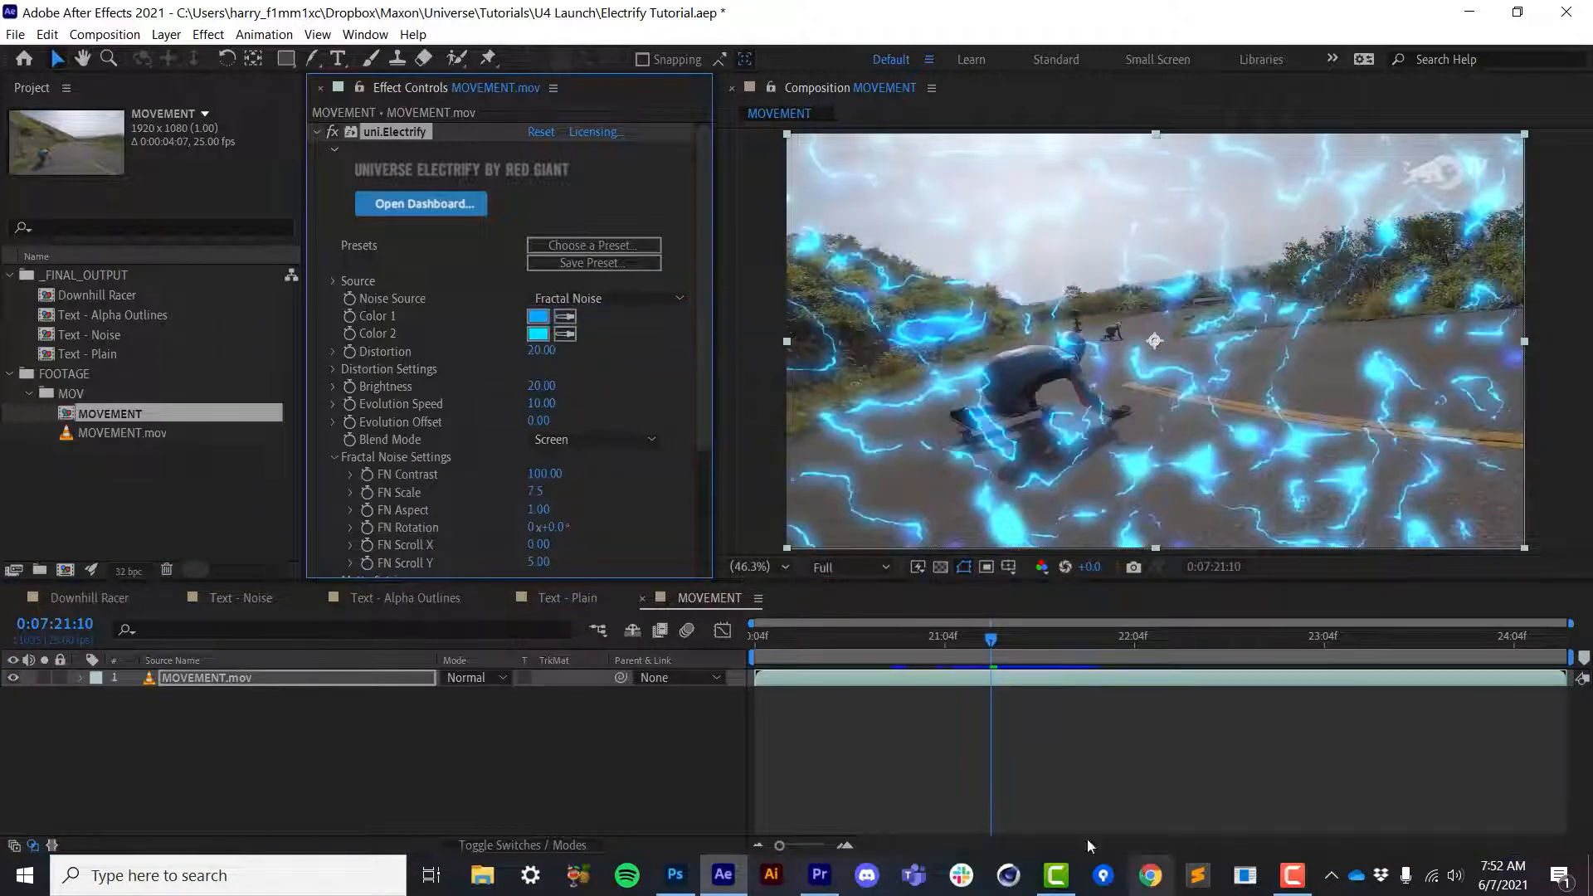
drag(875, 637, 1086, 740)
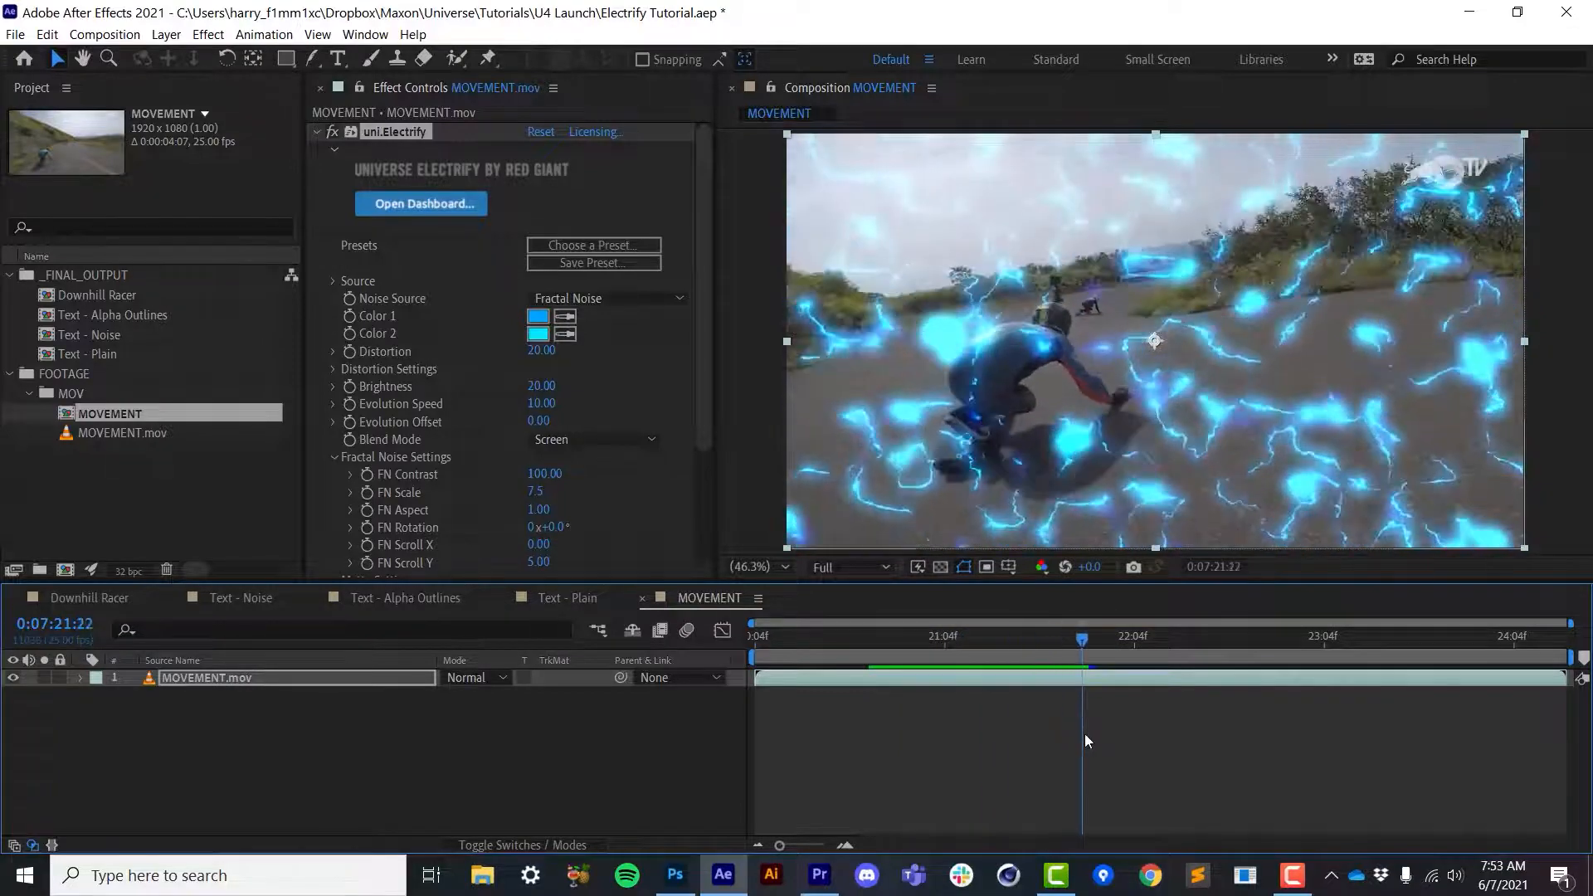
click(570, 300)
click(593, 338)
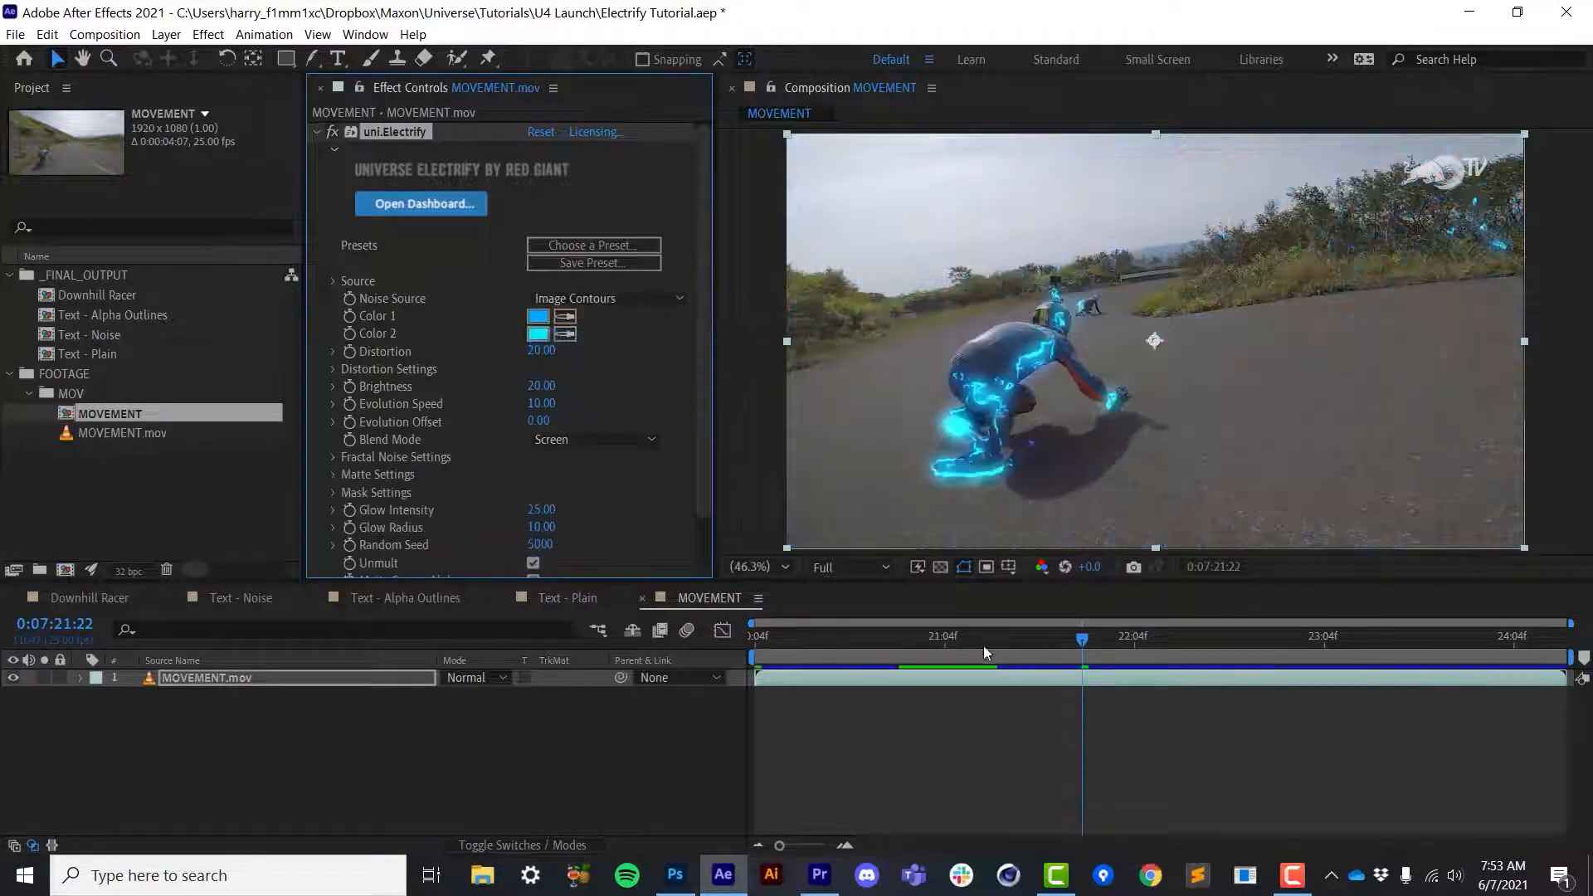
drag(983, 645, 1013, 694)
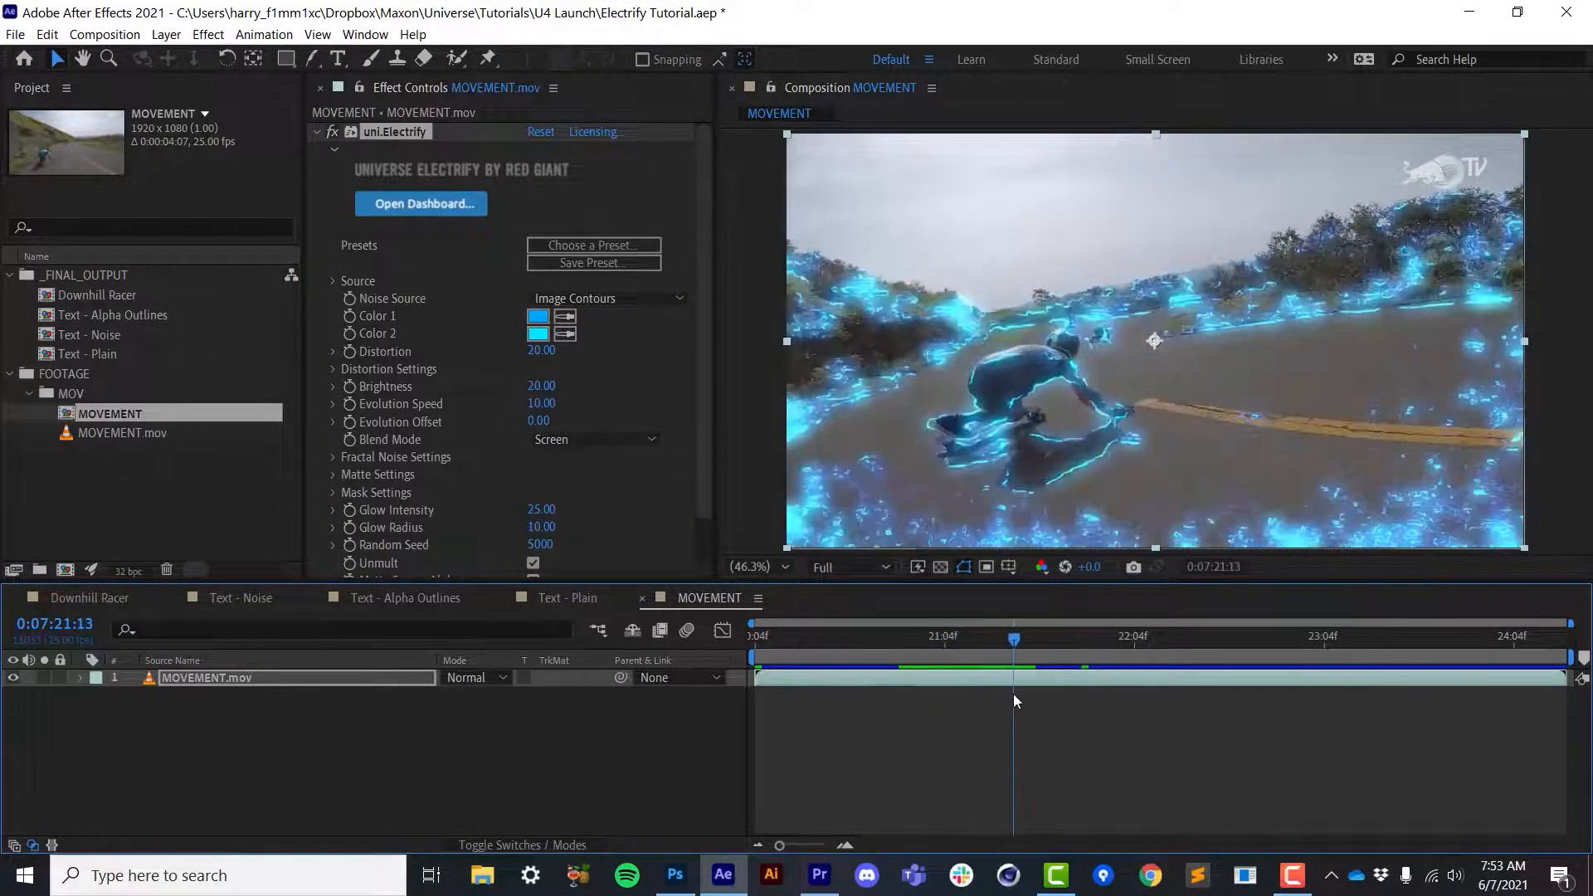
Disable the Electrify effect and apply Colorama to the MOVEMENT.mov layer
click(315, 132)
click(350, 131)
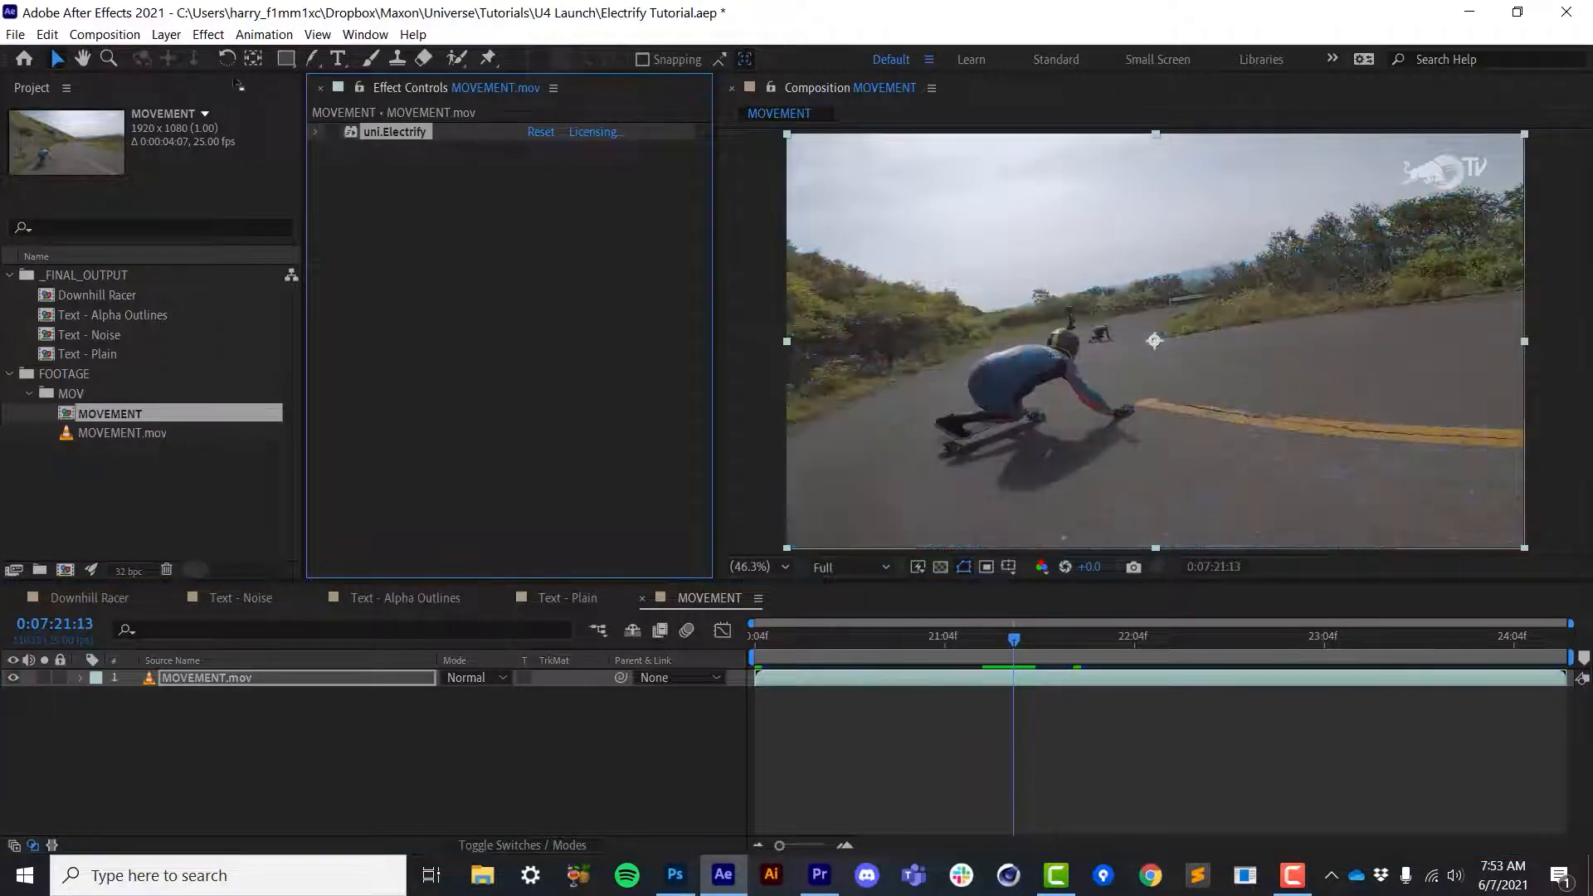
click(208, 34)
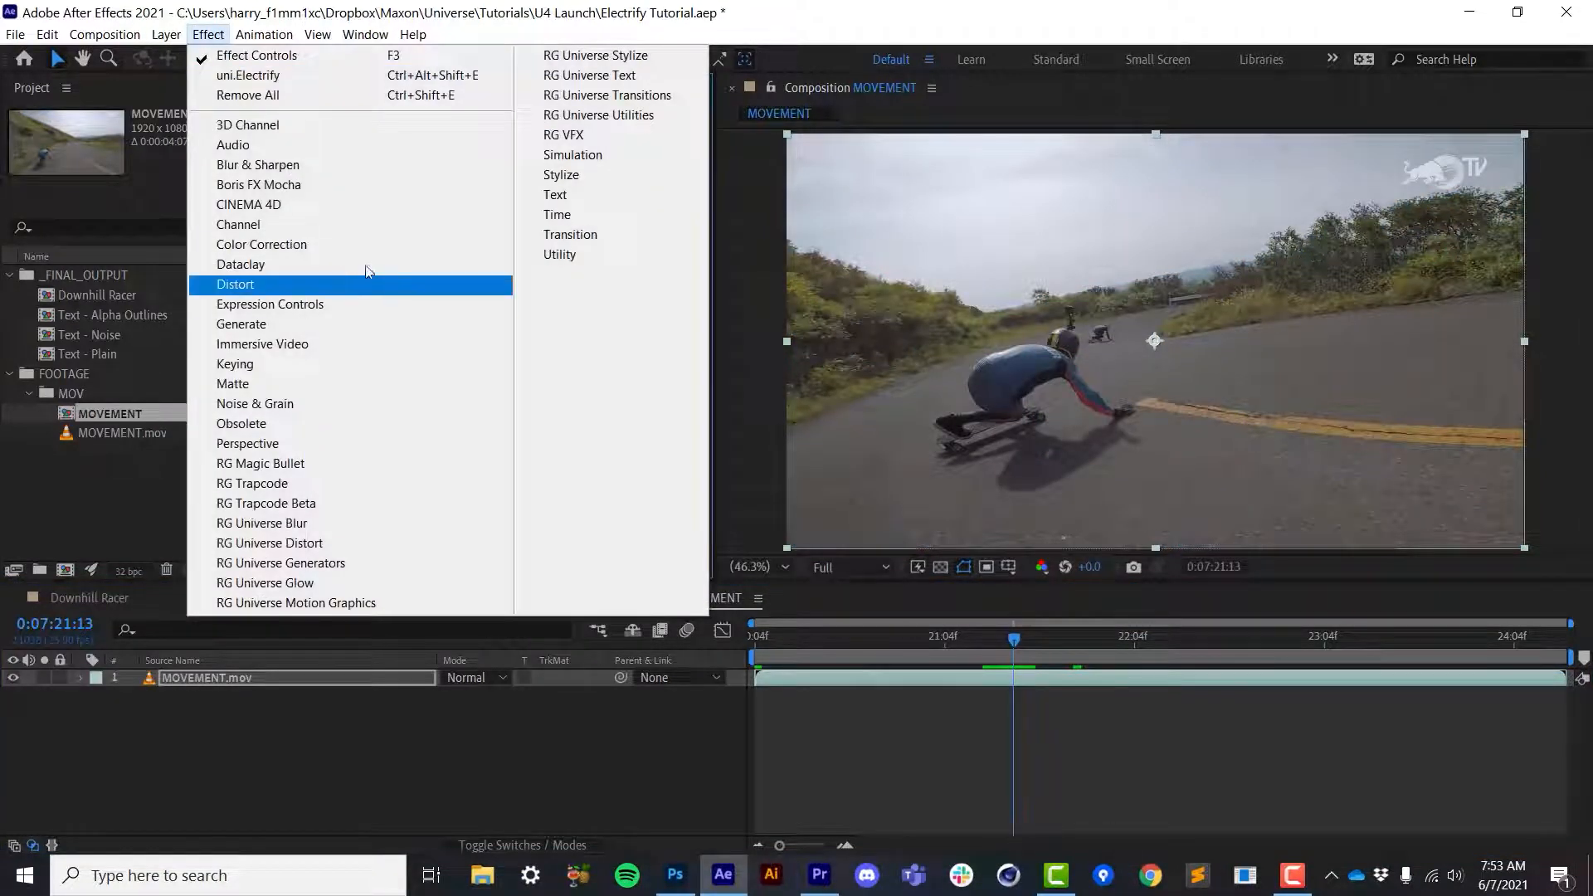
mouse_move(274, 244)
click(567, 545)
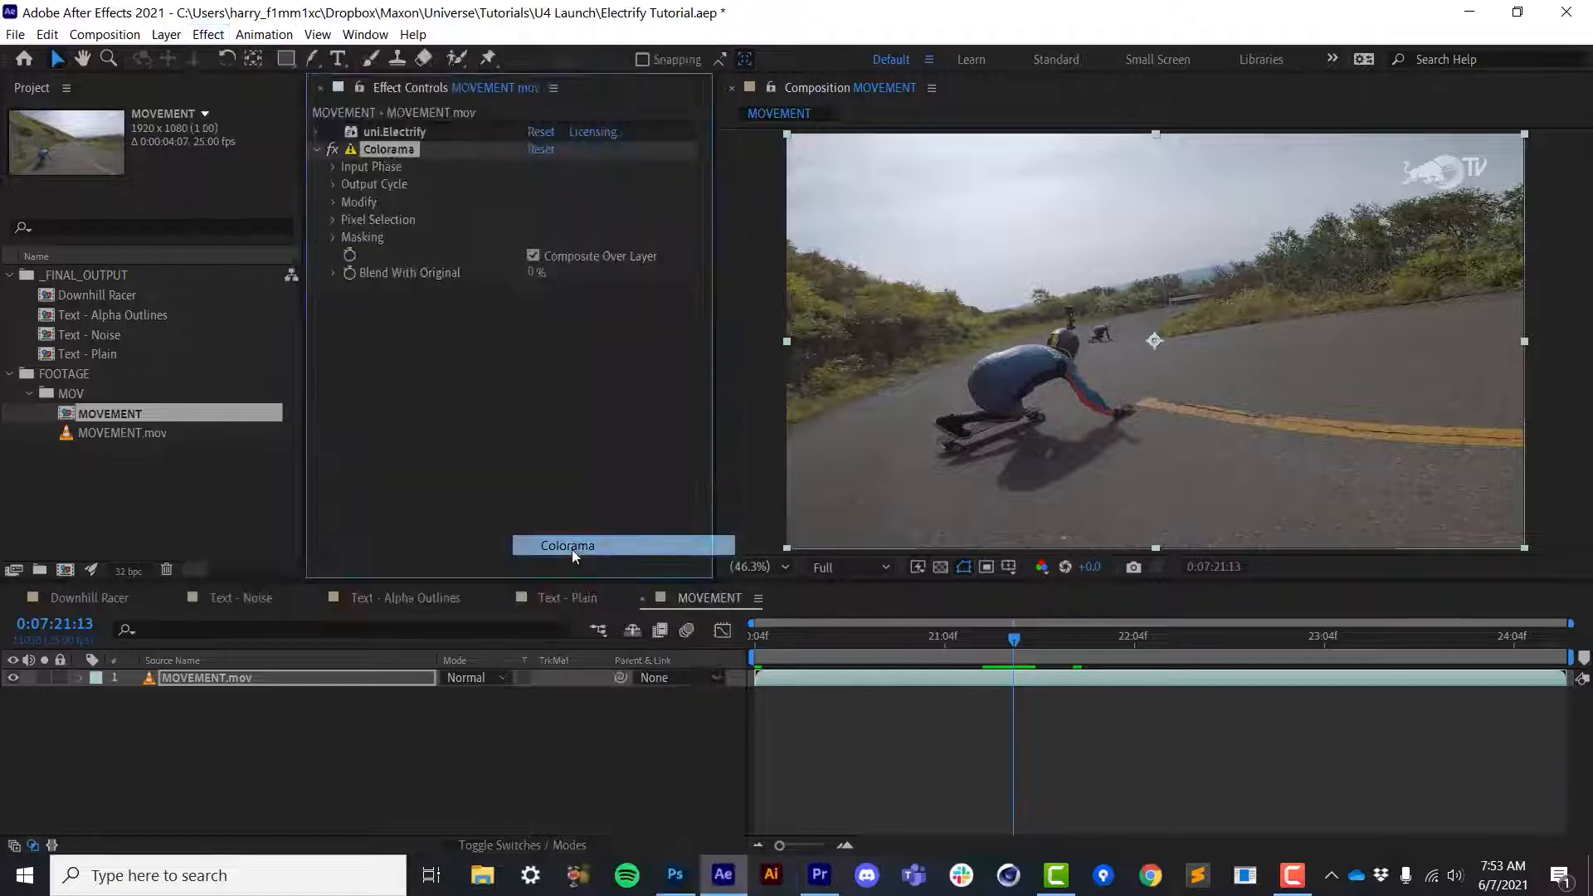
Set Colorama's output cycle to the Ramp Grey preset palette
click(334, 183)
click(609, 202)
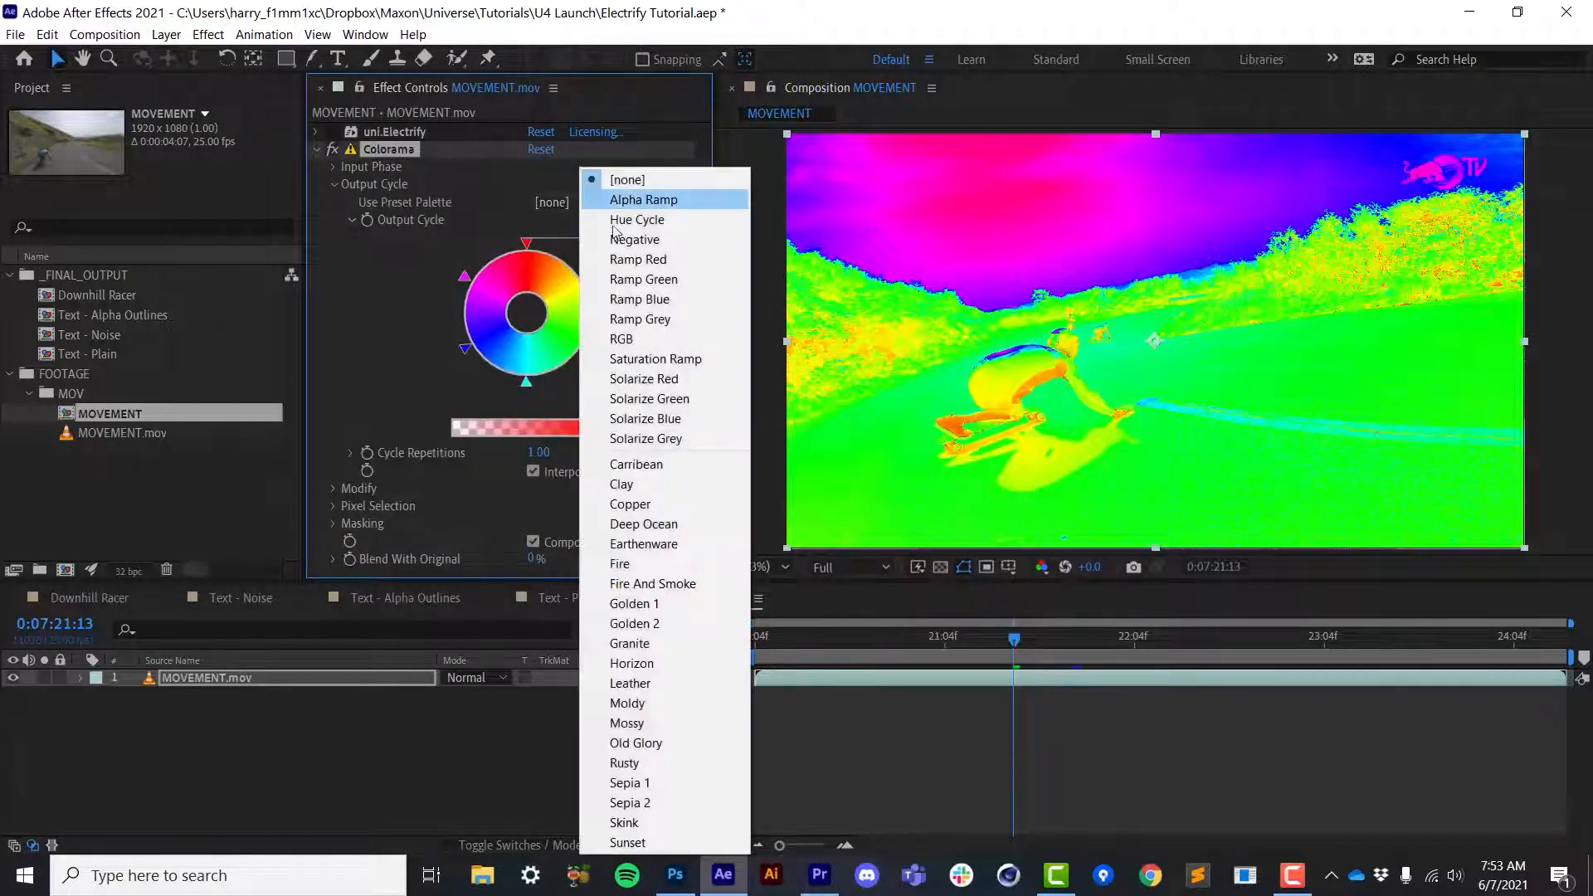
click(658, 326)
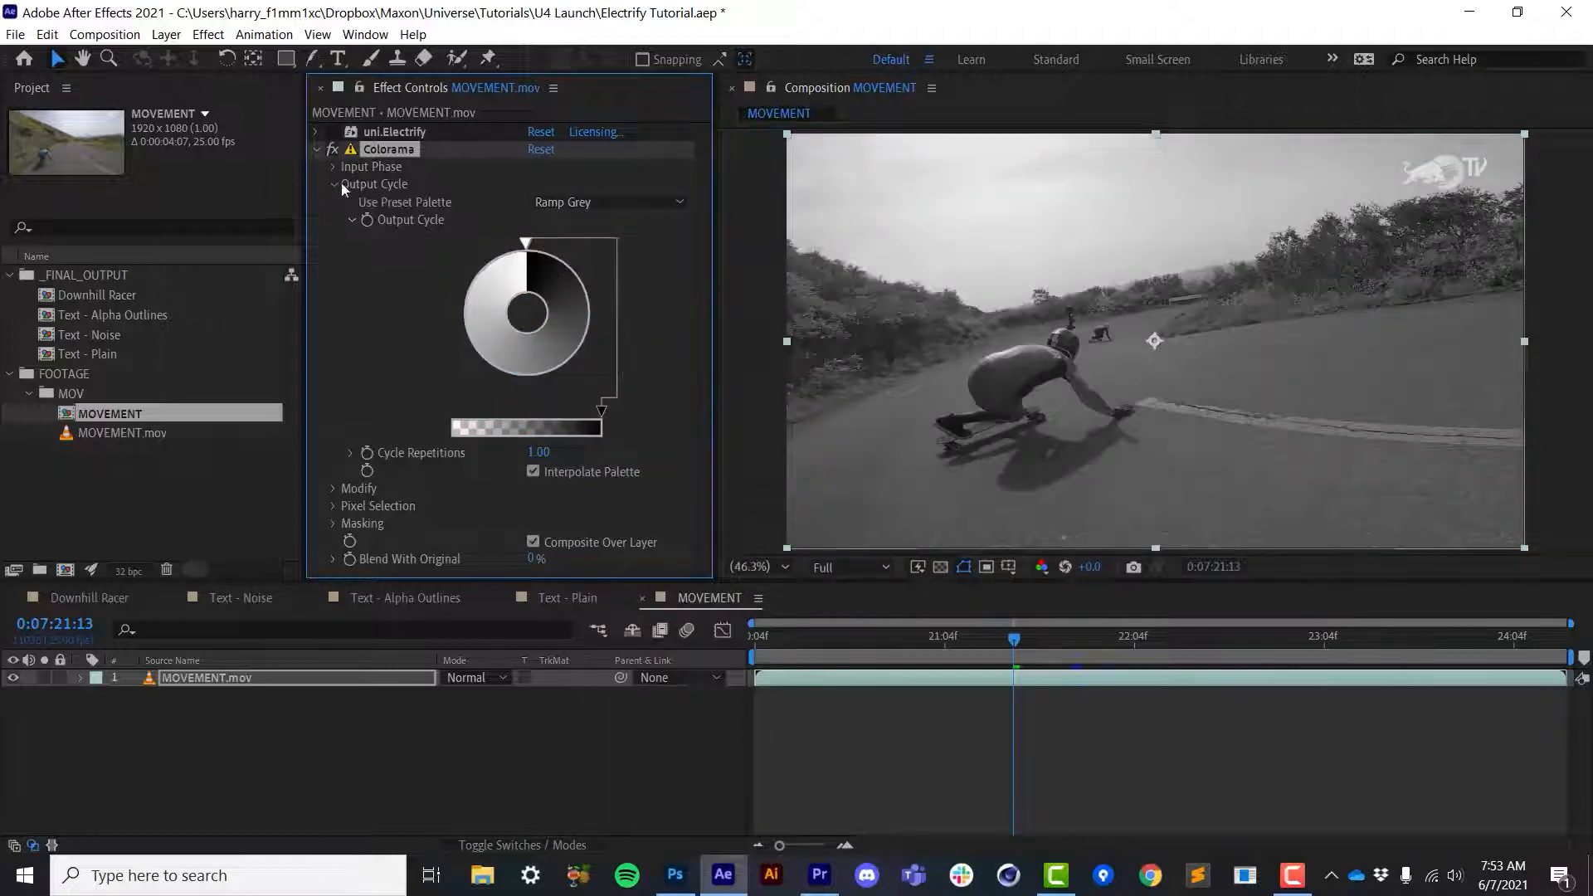
Increase Colorama's input Phase Shift in stages to 324°, keeping Add Mode on Wrap
click(333, 167)
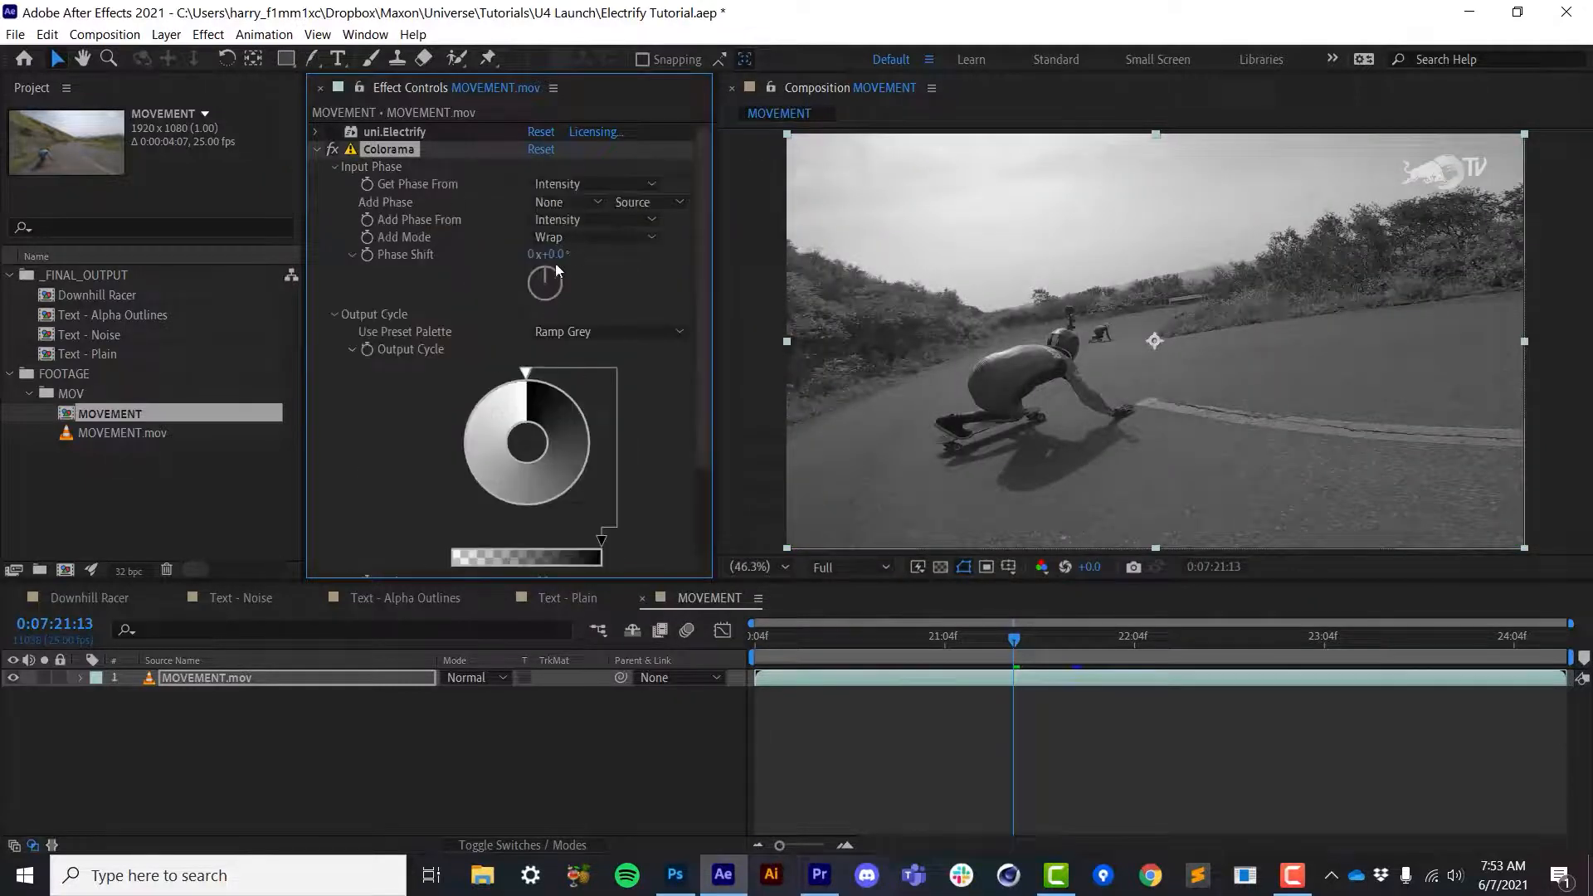
mouse_move(558, 257)
mouse_down()
mouse_move(622, 268)
mouse_move(580, 253)
mouse_up()
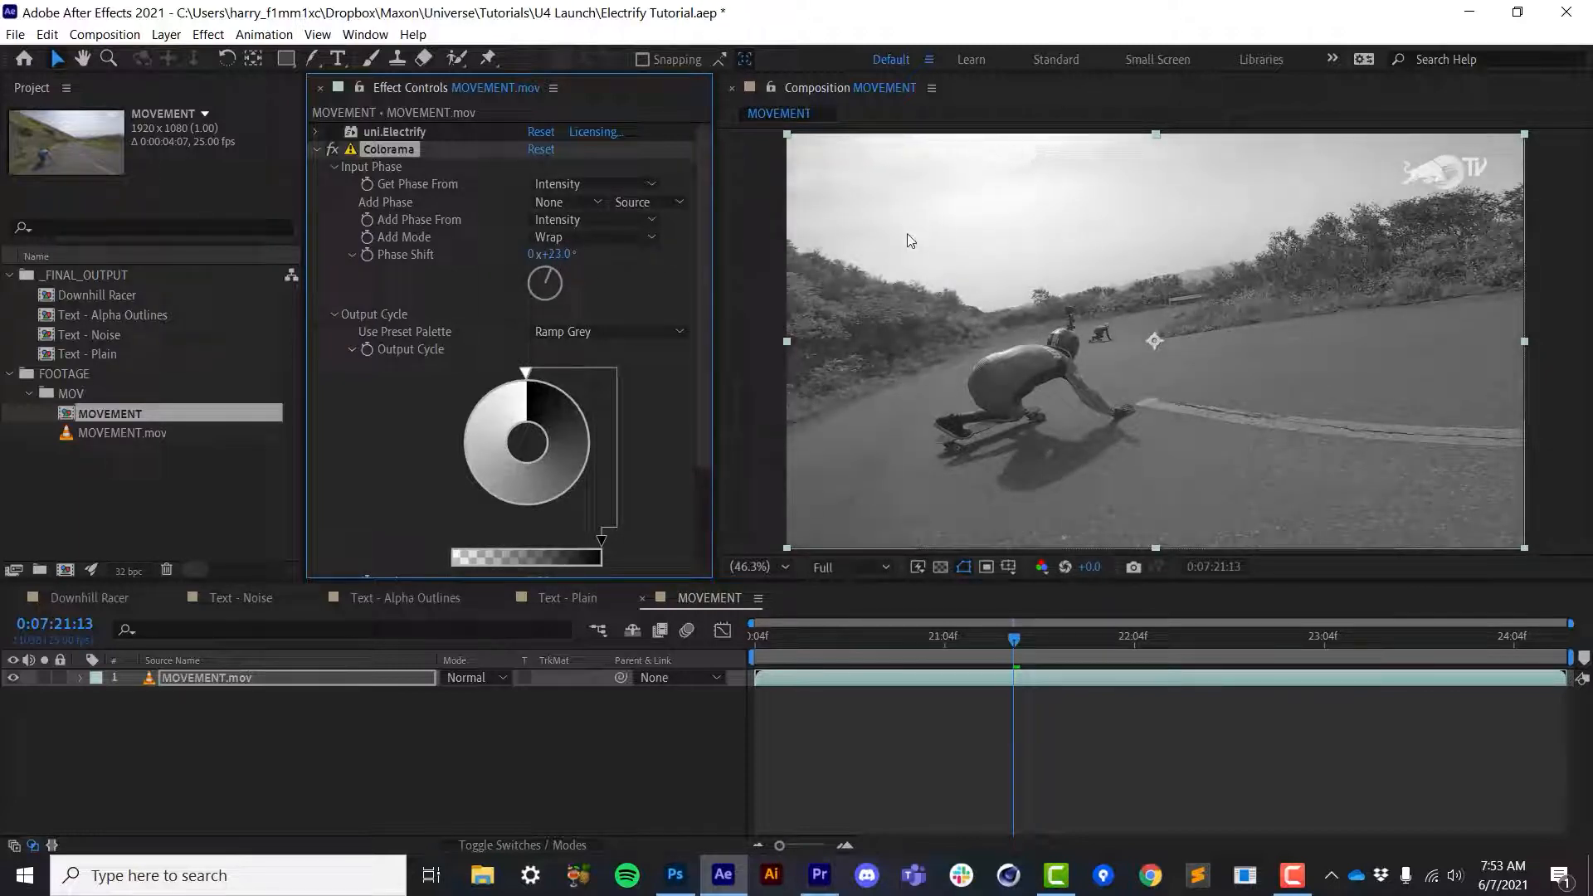
drag(529, 251, 604, 267)
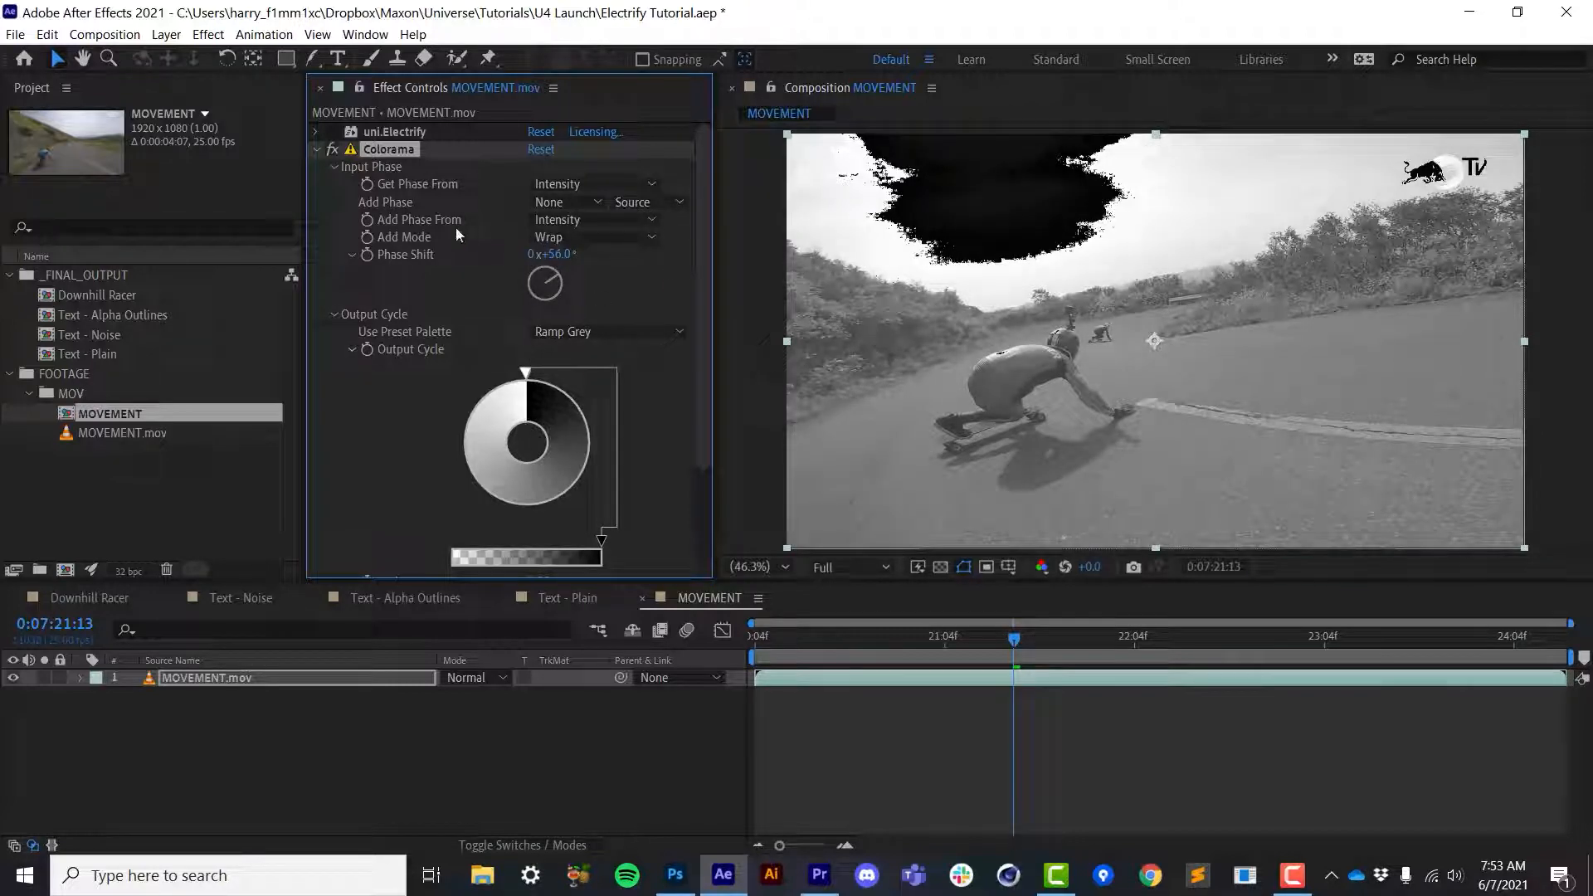
click(548, 238)
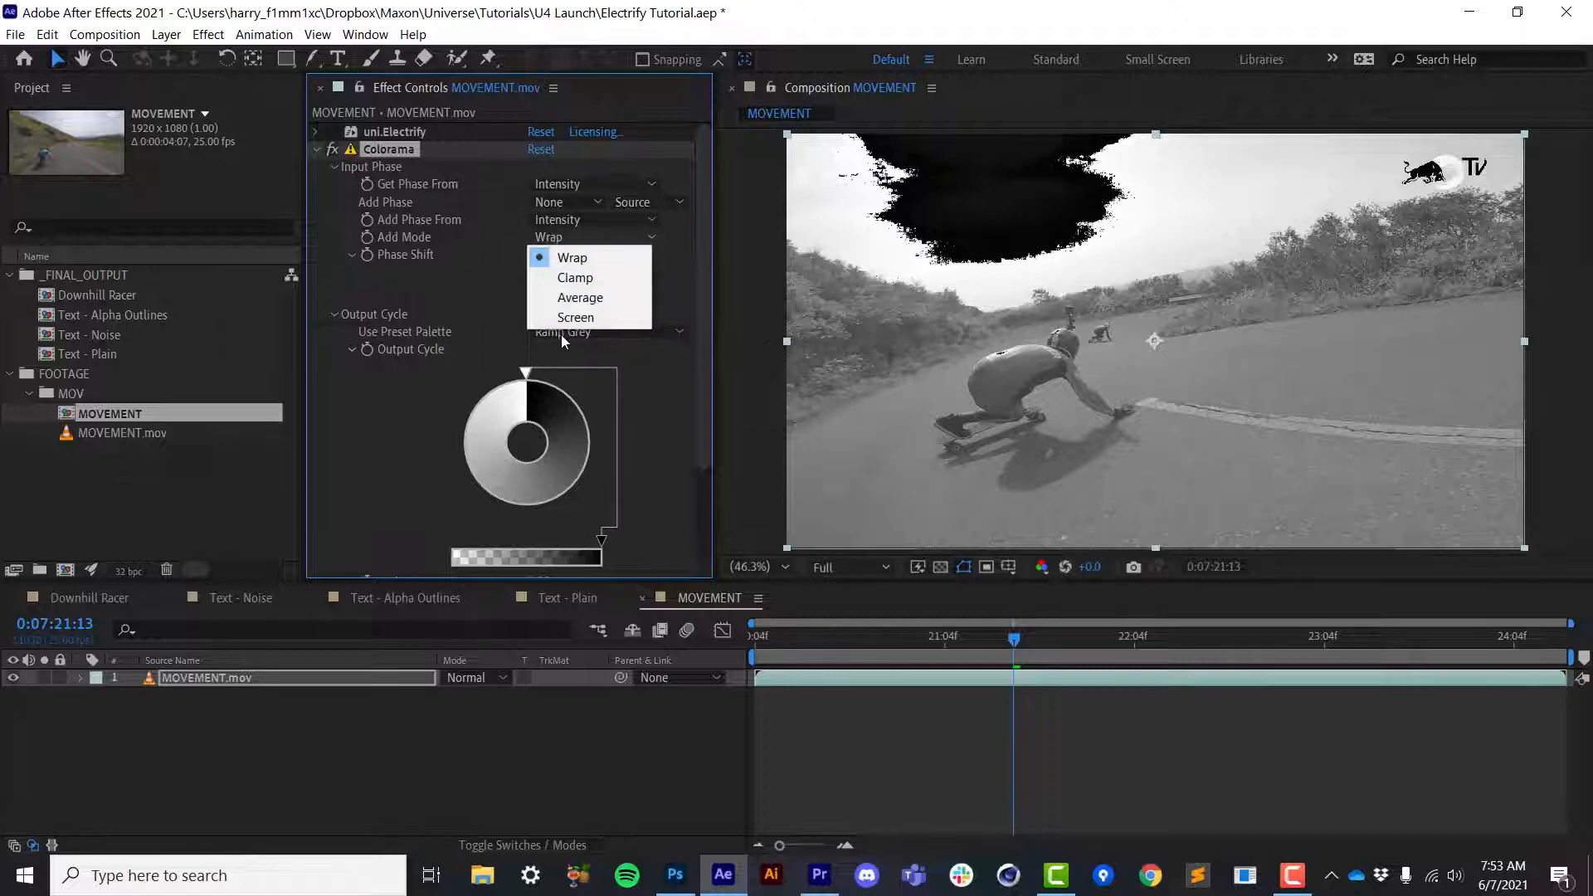
click(490, 348)
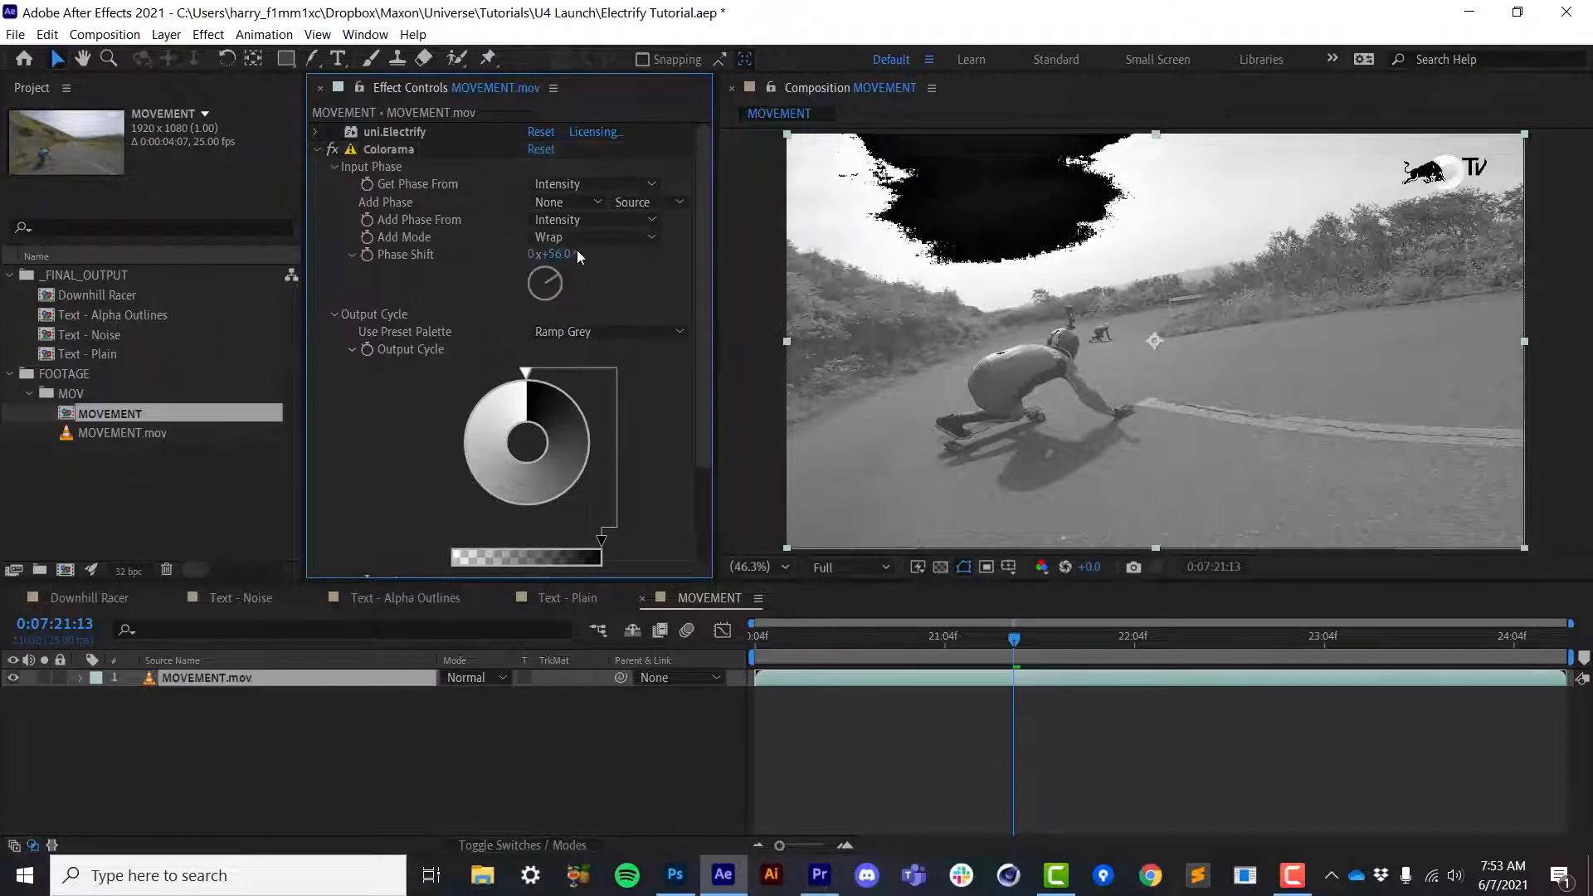
drag(565, 257, 737, 257)
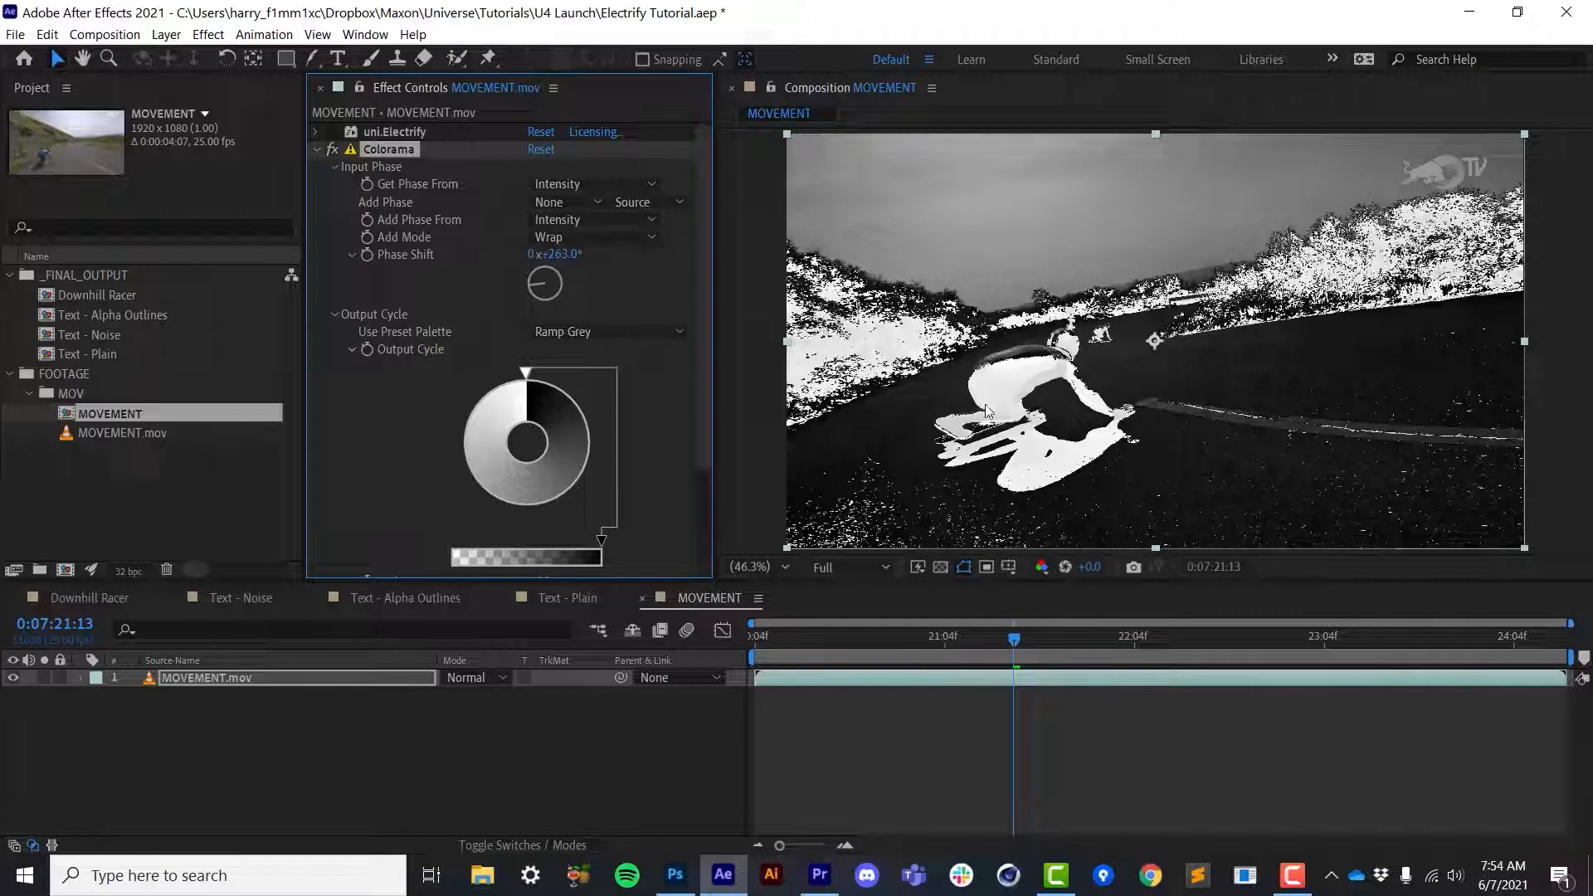
drag(554, 264, 612, 254)
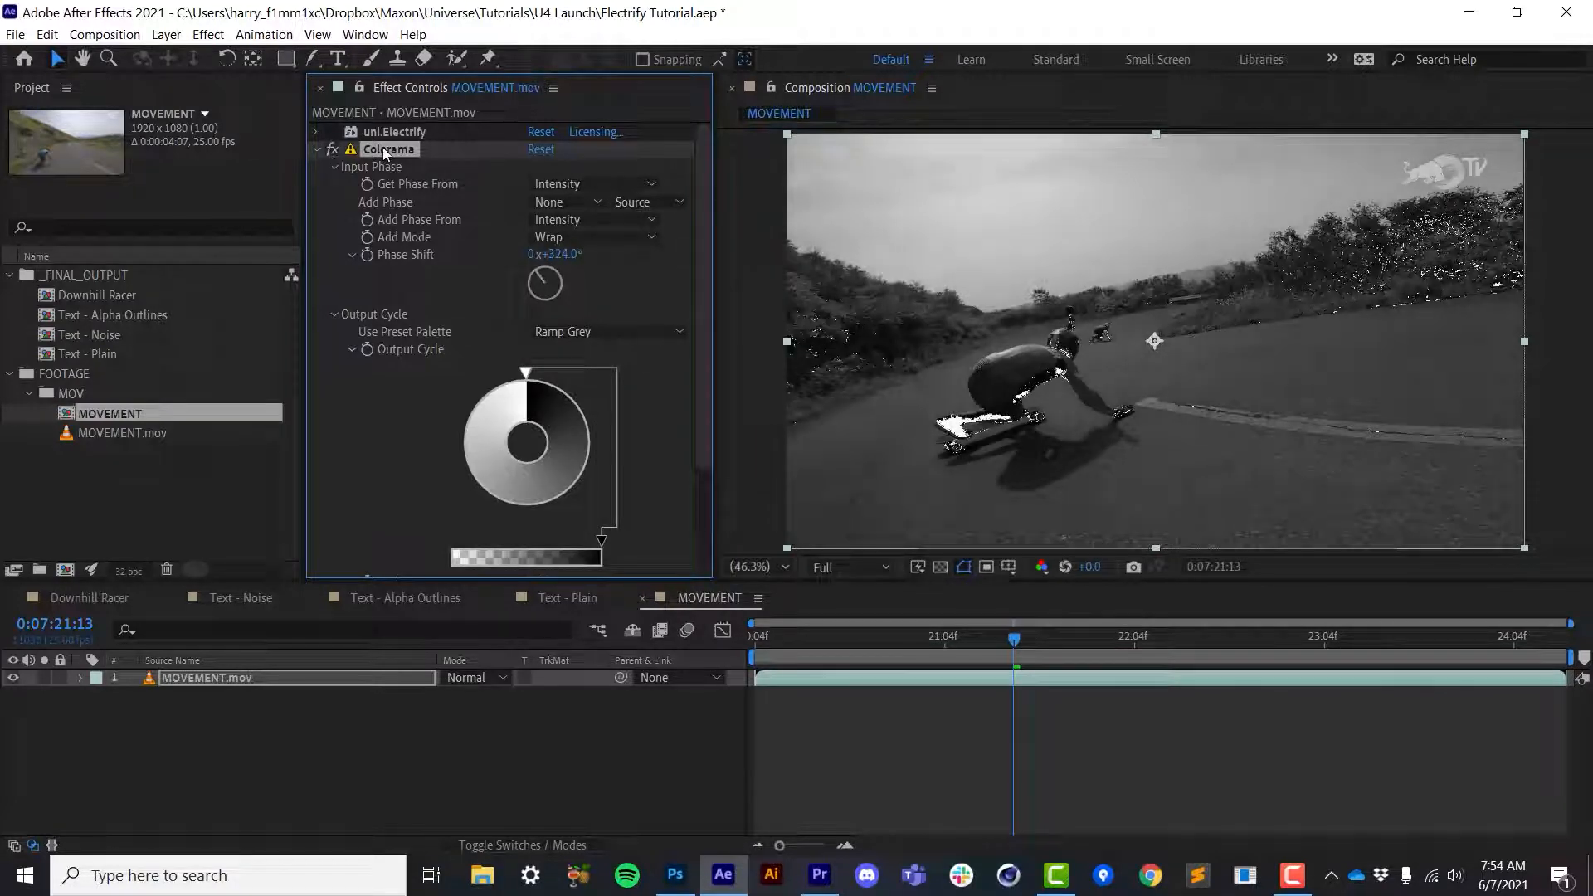
Delete the Colorama effect and re-enable Electrify, reviewing its contours along the clip
key(Delete)
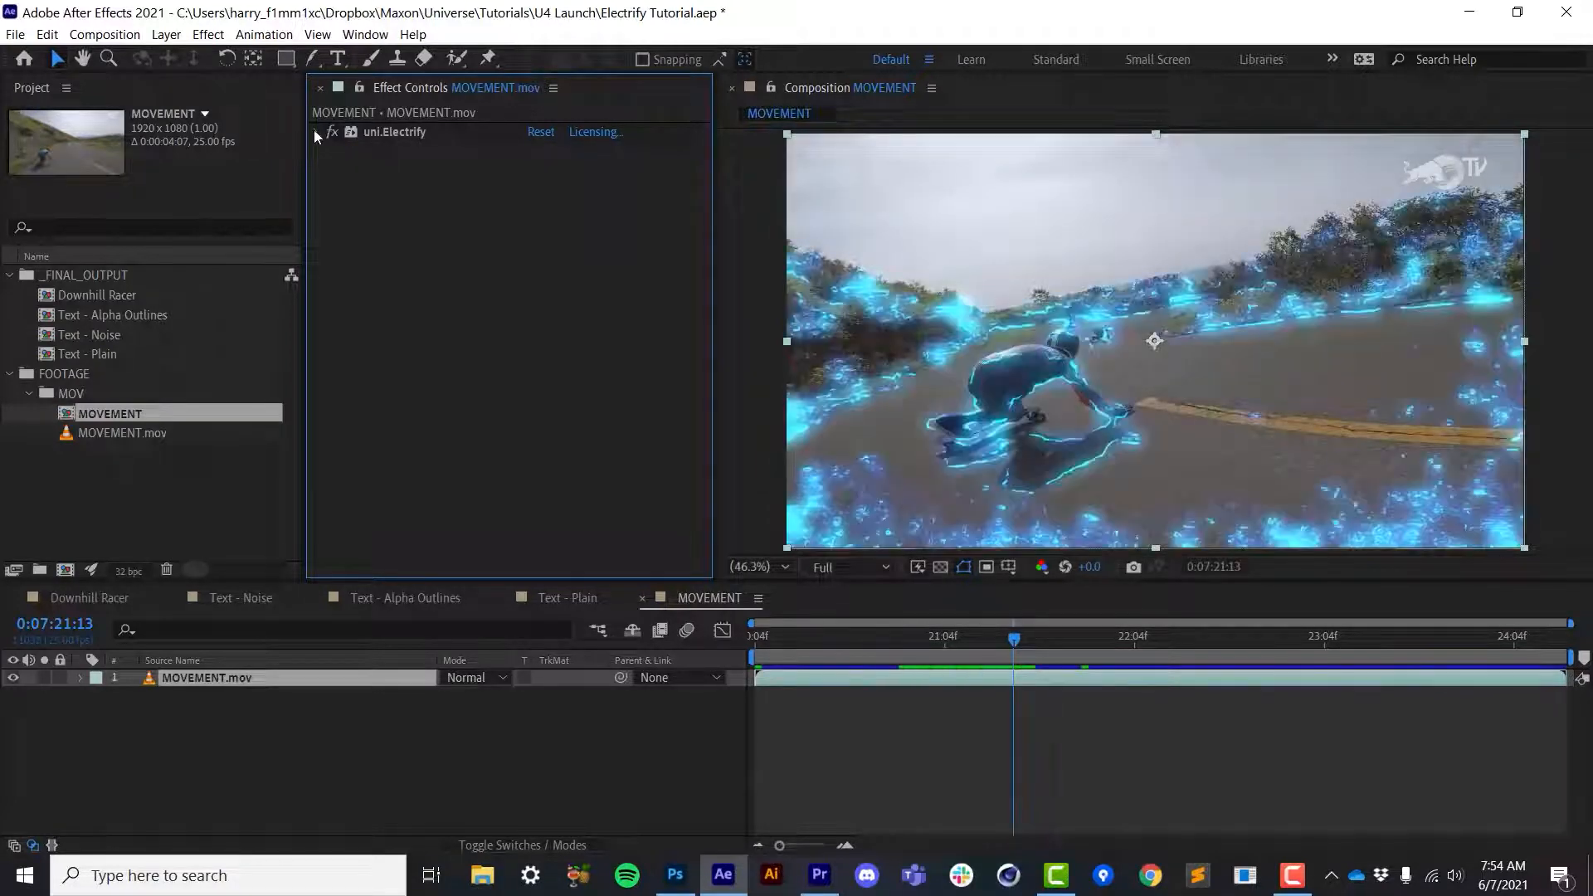
click(315, 130)
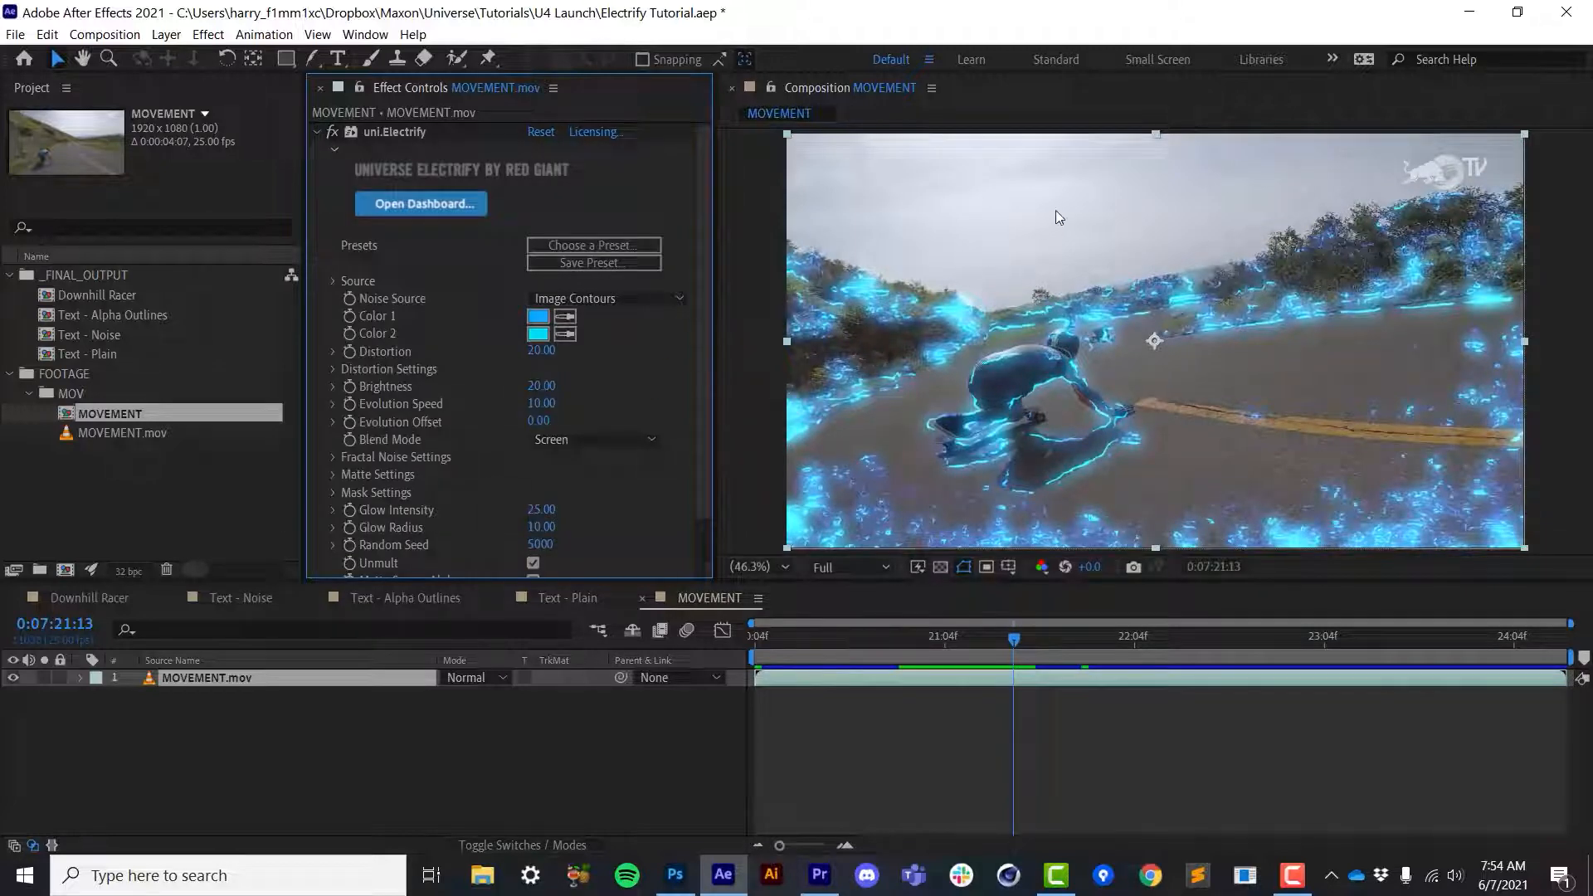
drag(842, 645, 788, 653)
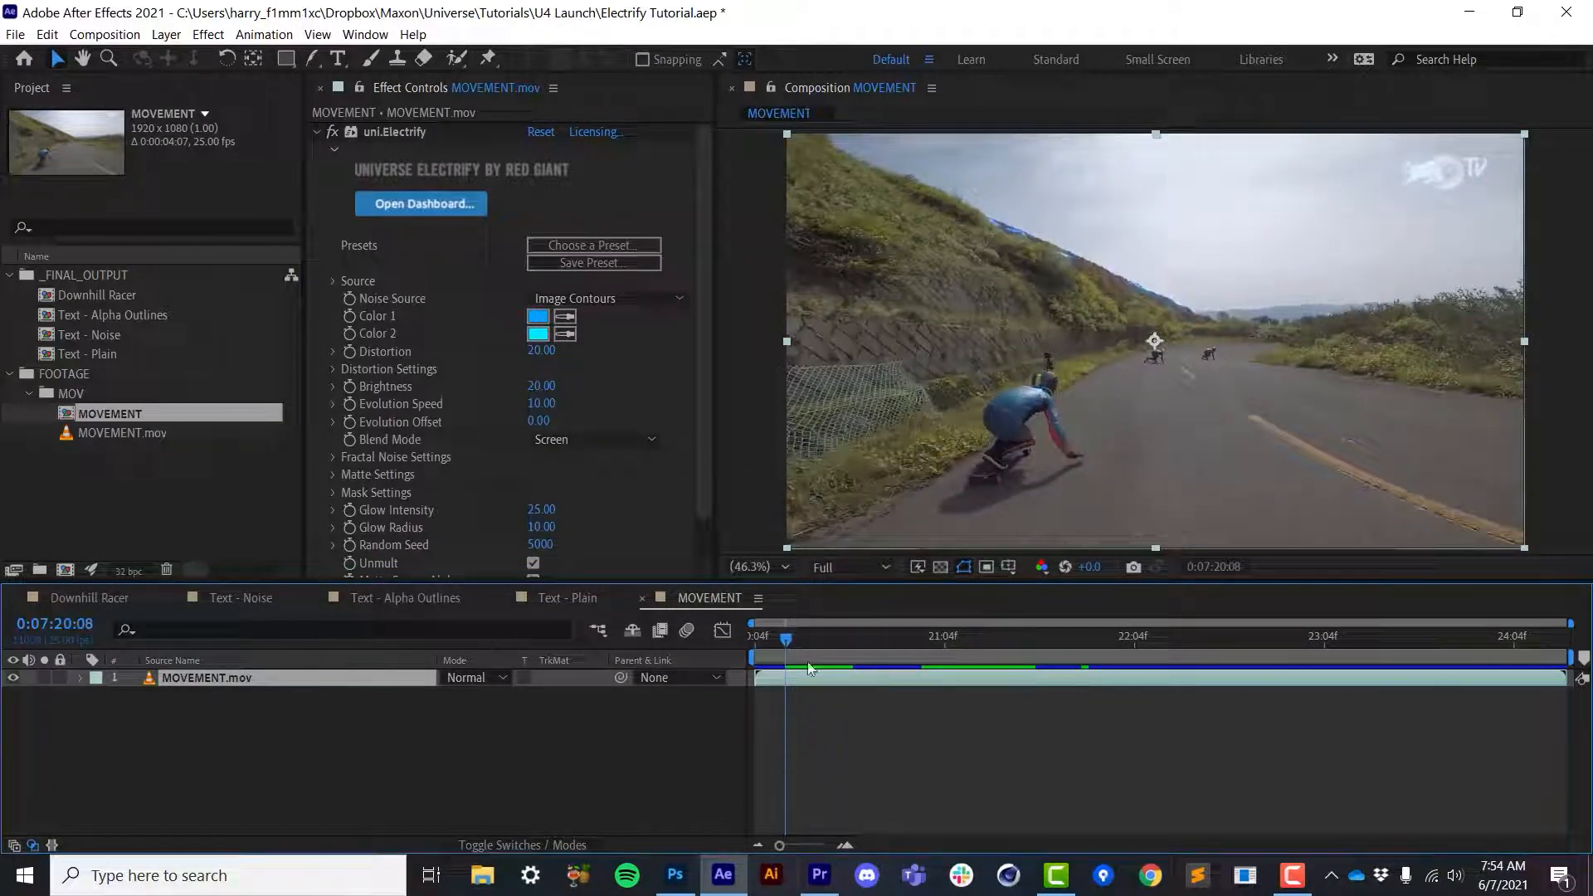
drag(809, 645, 1037, 678)
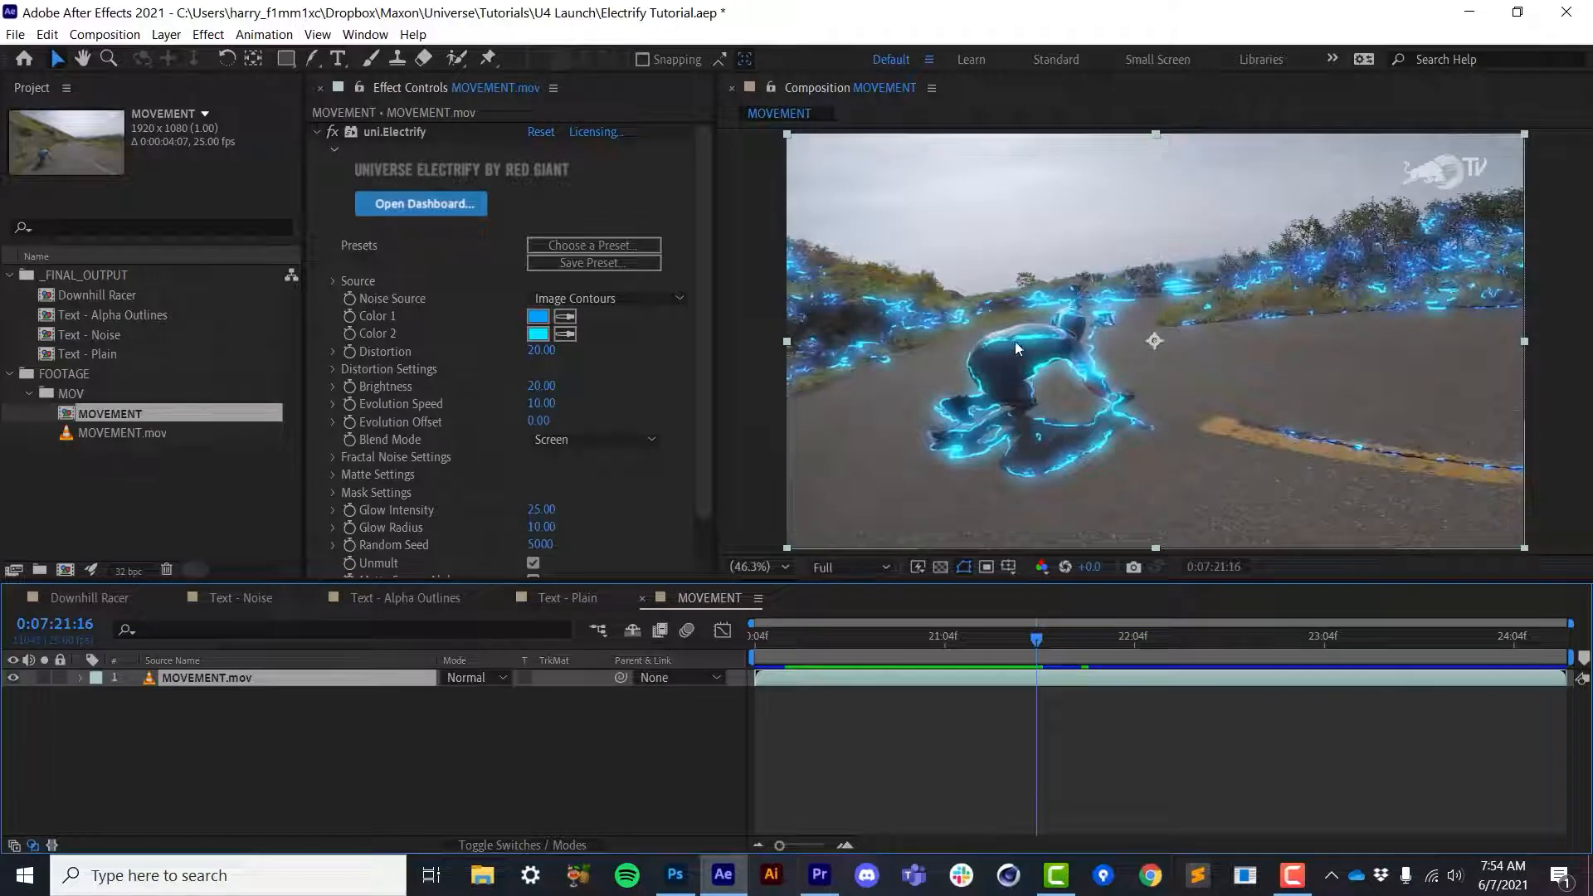
mouse_move(1050, 676)
mouse_down()
mouse_move(1044, 649)
mouse_move(1023, 655)
mouse_move(1098, 681)
mouse_move(1036, 673)
mouse_up()
Try an Evolution Offset of 12 on the Electrify effect, and return the offset to 0
drag(551, 403, 545, 406)
click(541, 403)
click(539, 421)
text(12)
key(Return)
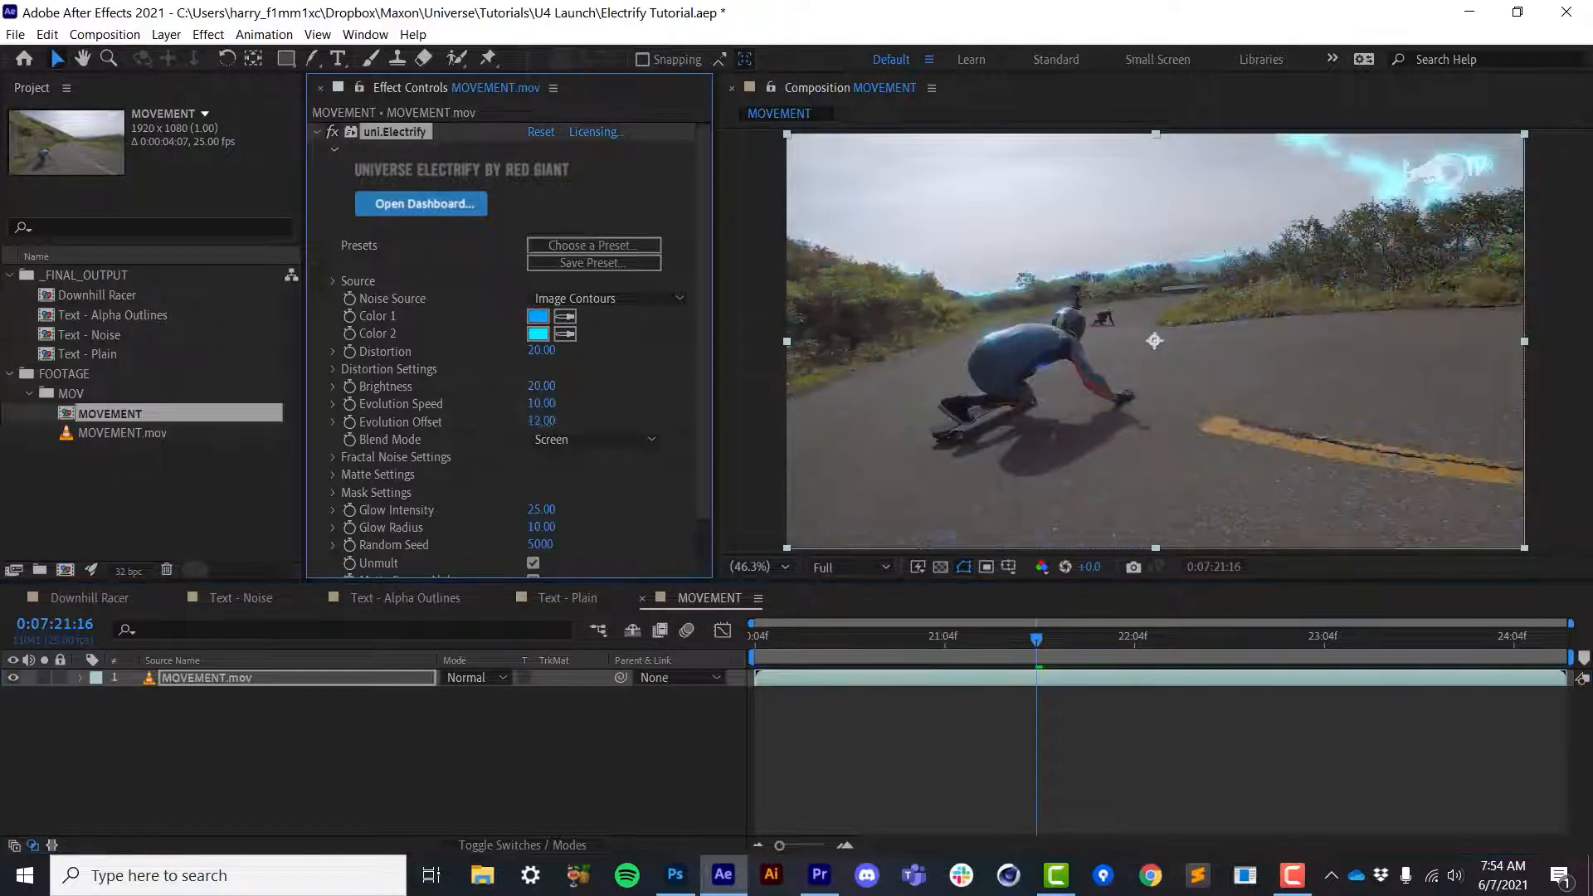
drag(541, 421, 544, 421)
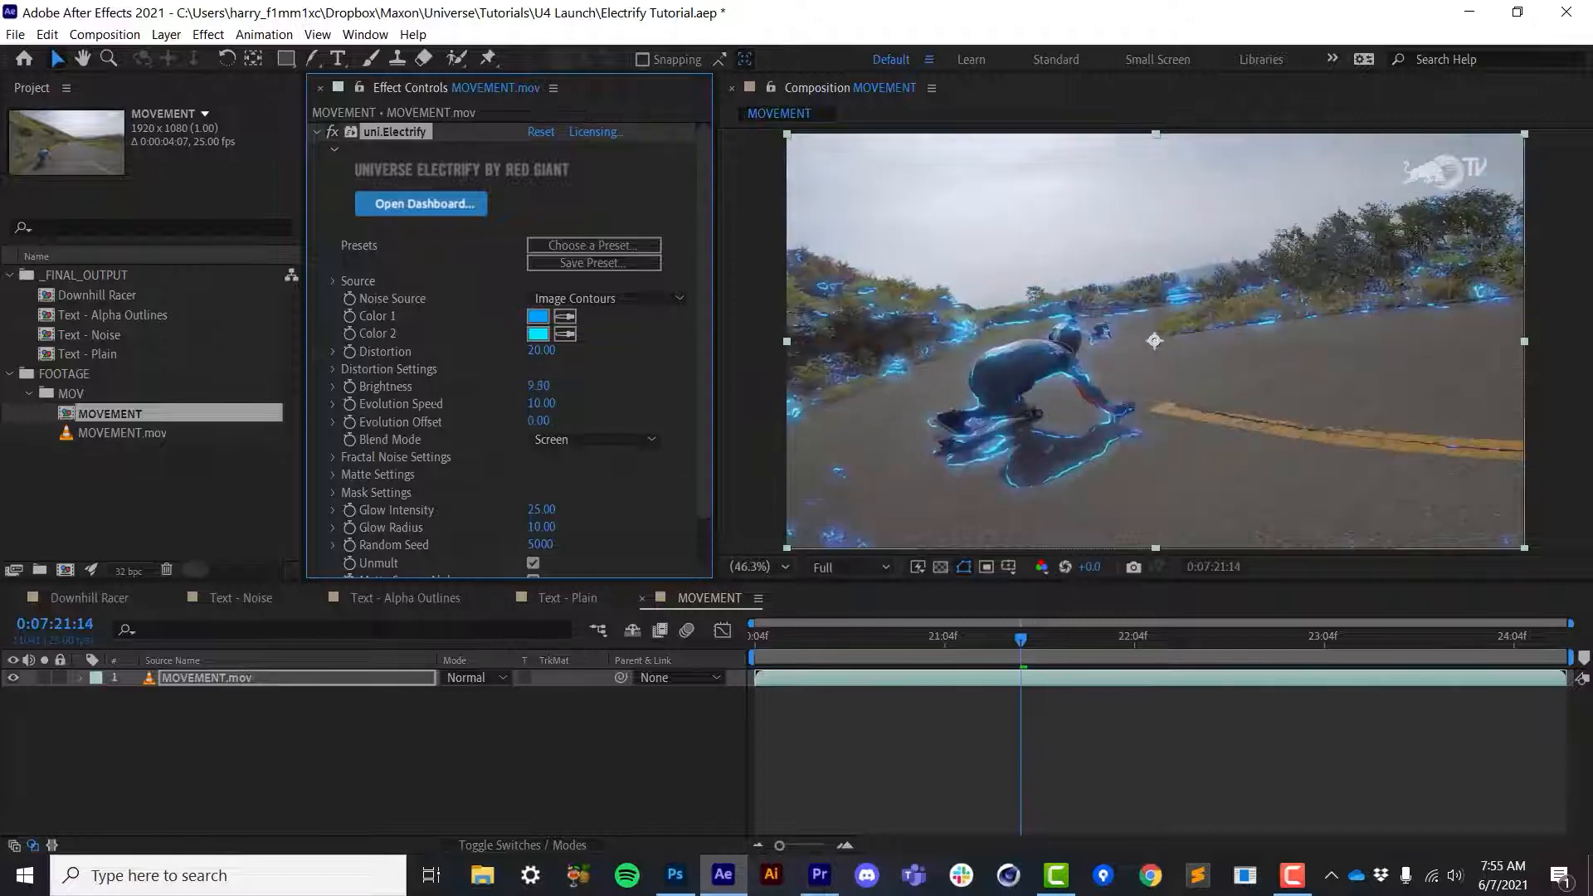
Set the Electrify brightness to 12.30 and check the effect earlier in the clip
drag(472, 410, 481, 422)
mouse_move(546, 443)
mouse_down()
mouse_move(593, 452)
mouse_move(506, 464)
mouse_move(549, 472)
mouse_up()
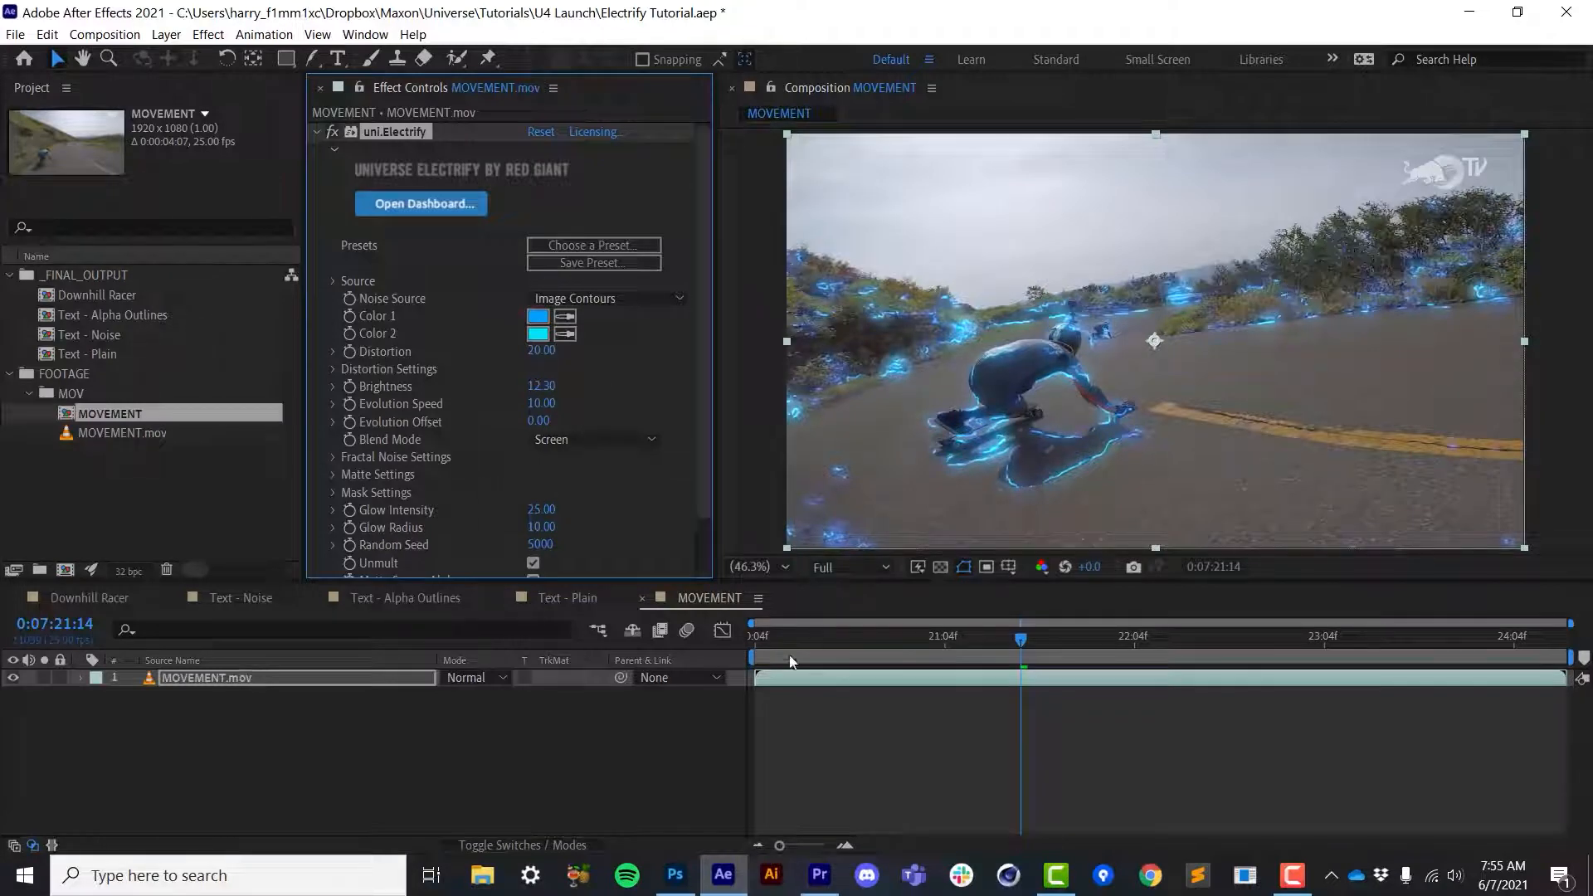
drag(795, 640, 916, 665)
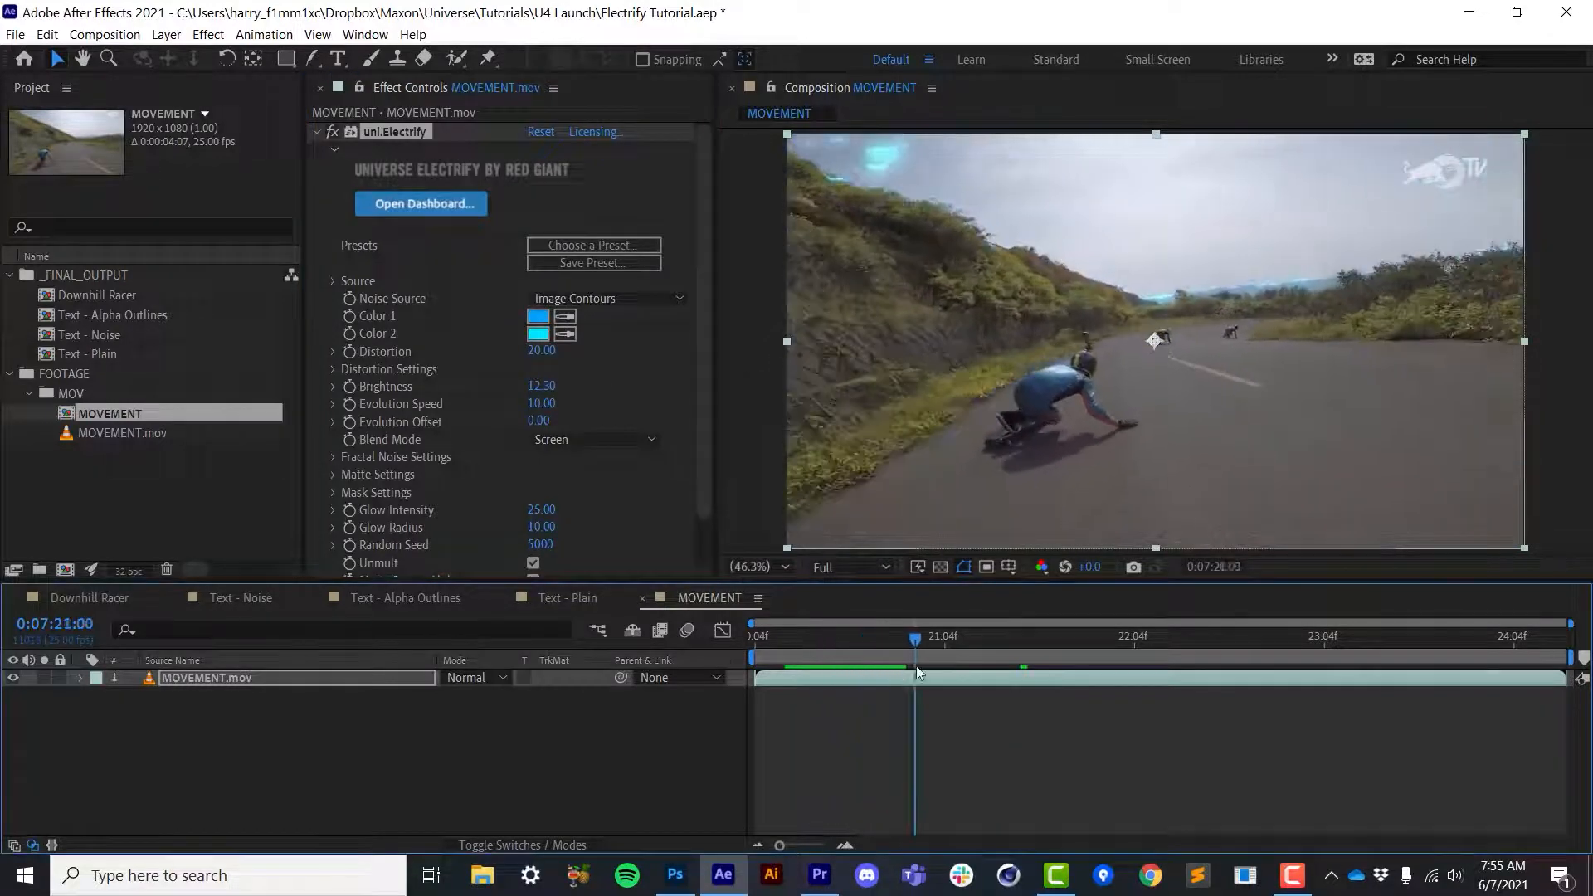
Set the Electrify distortion to 0 and check how the contours follow the skater
click(538, 351)
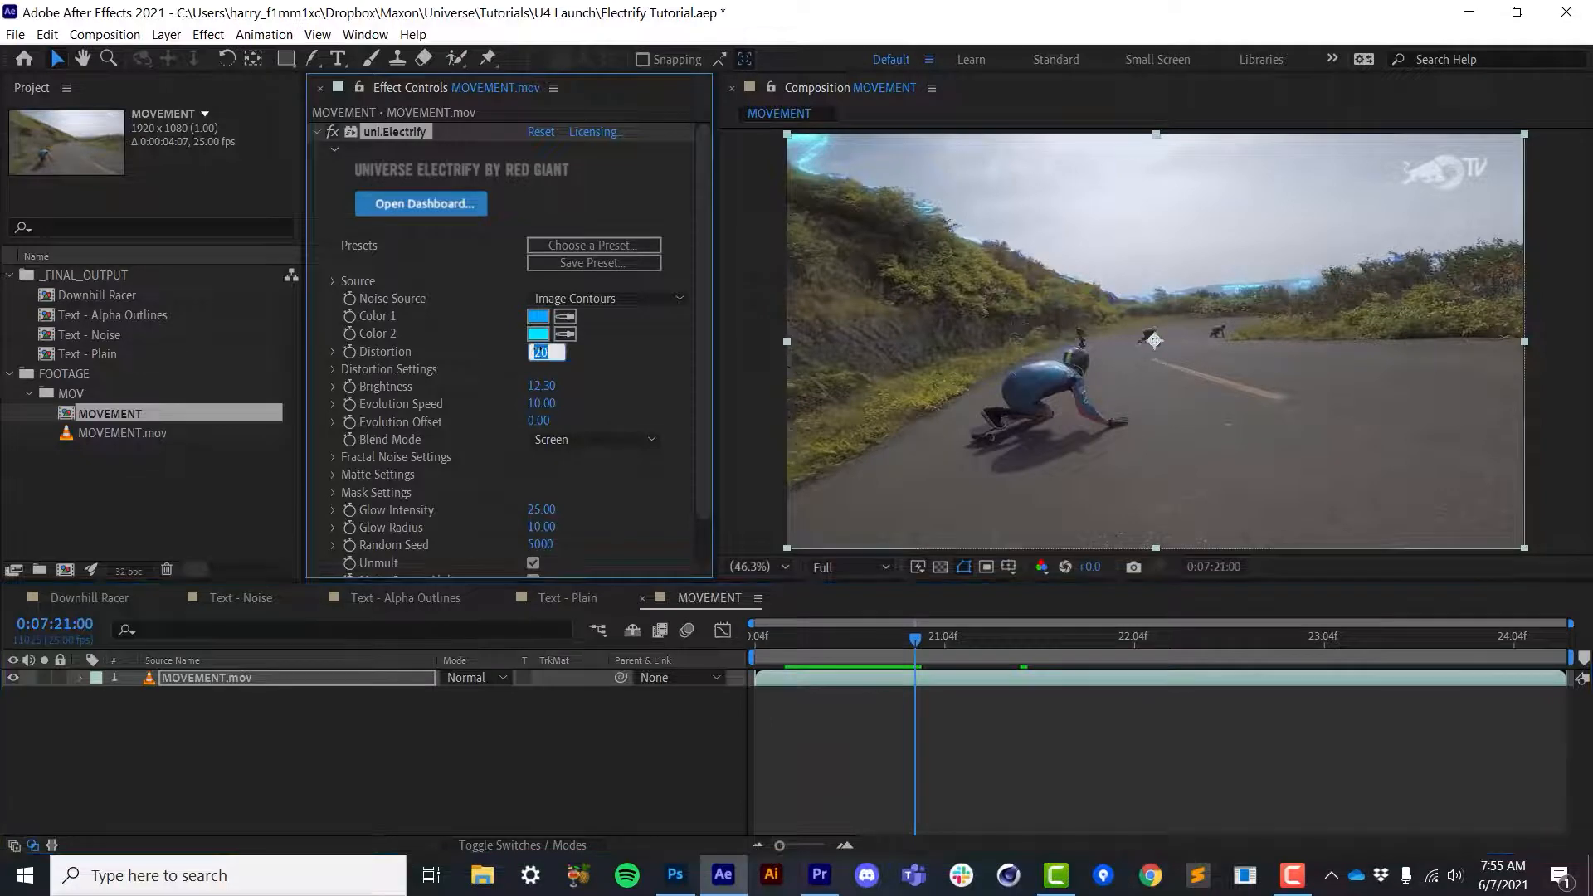
text(0)
key(Return)
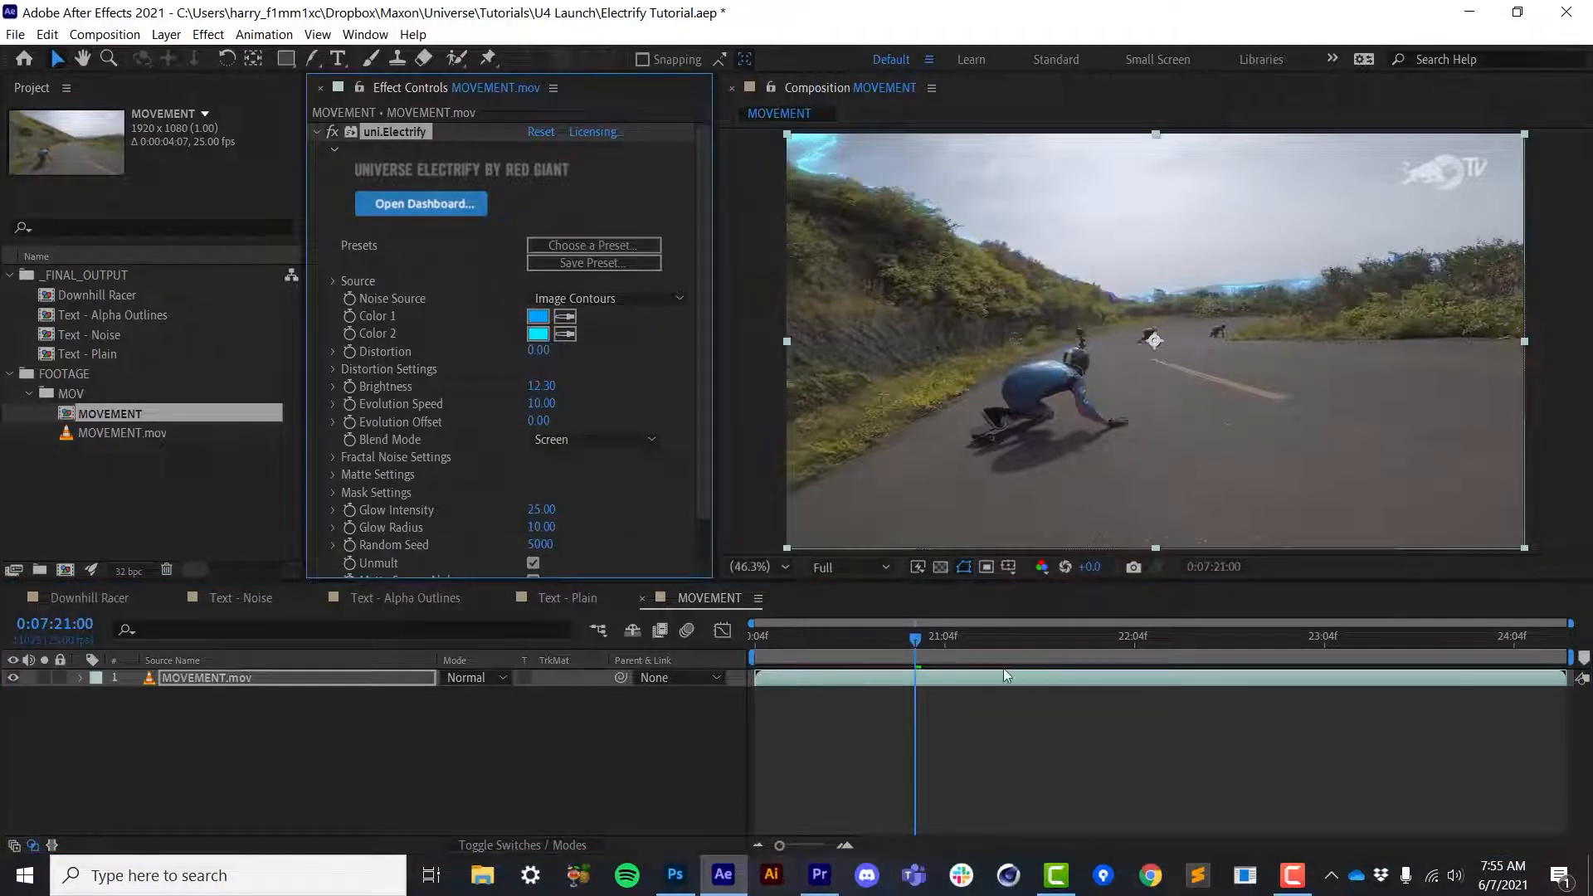
drag(959, 646, 1023, 667)
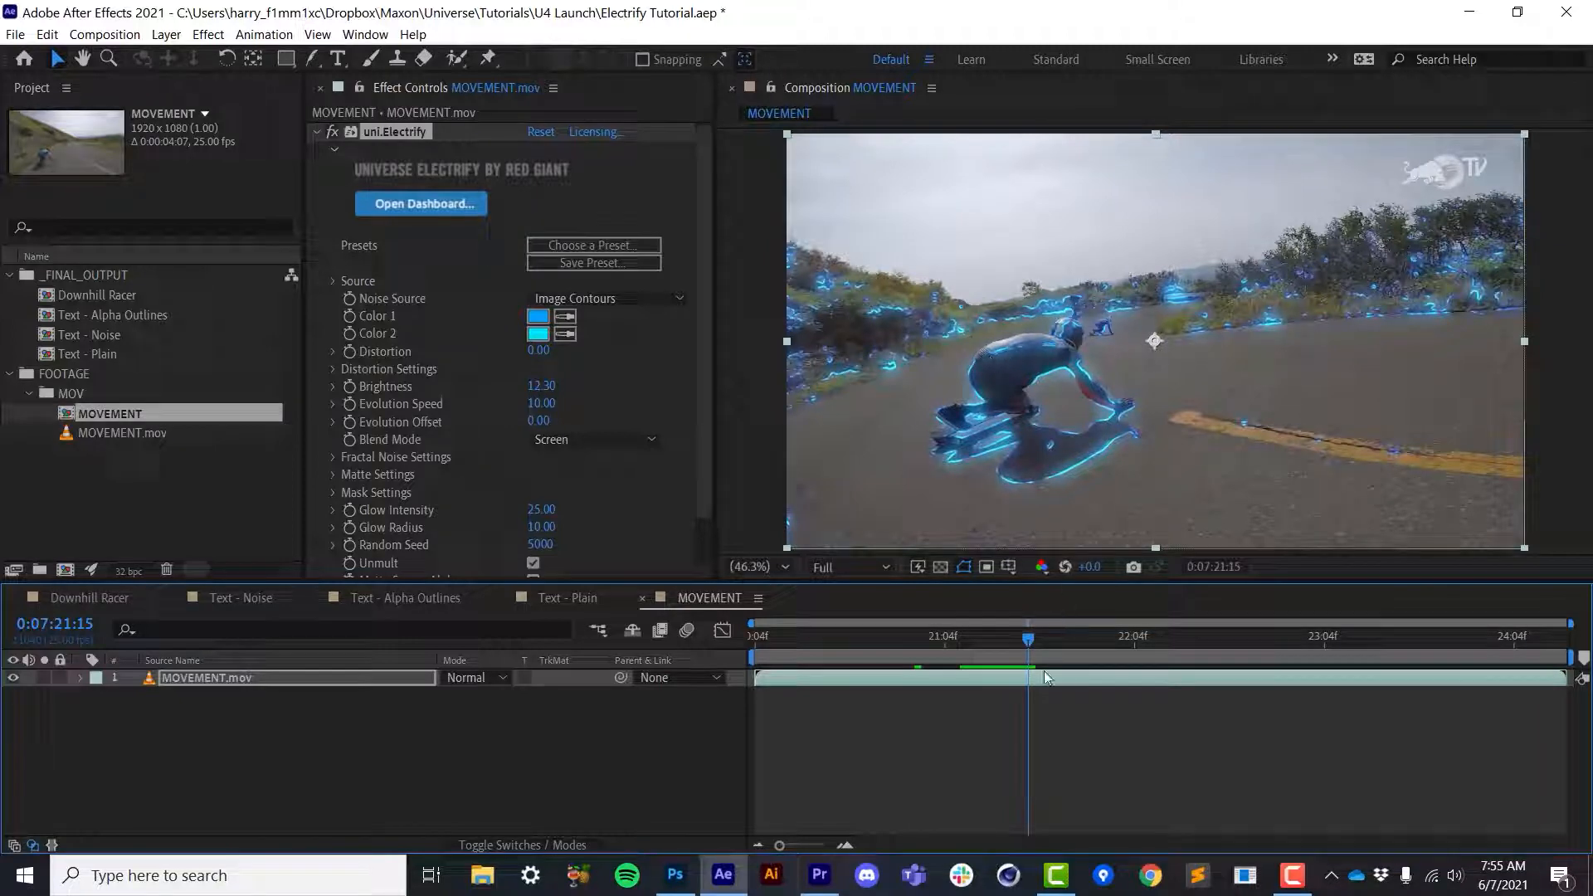
mouse_move(1037, 643)
mouse_down()
mouse_move(1074, 644)
mouse_move(1047, 642)
mouse_up()
Expand Electrify's distortion settings and check the contours along the skater clip
click(327, 372)
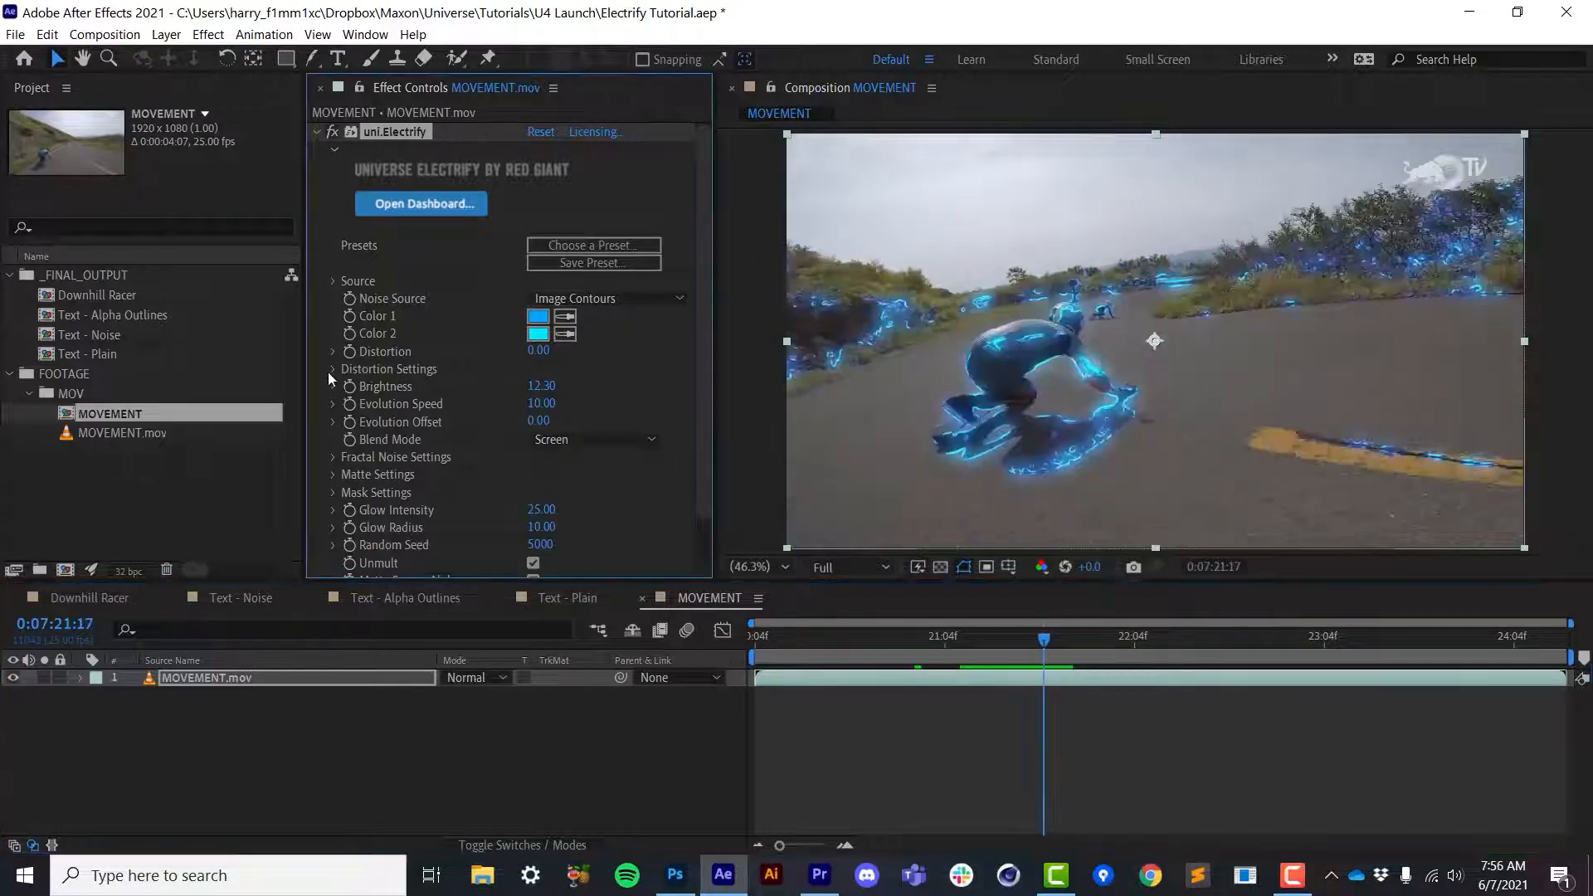
click(331, 367)
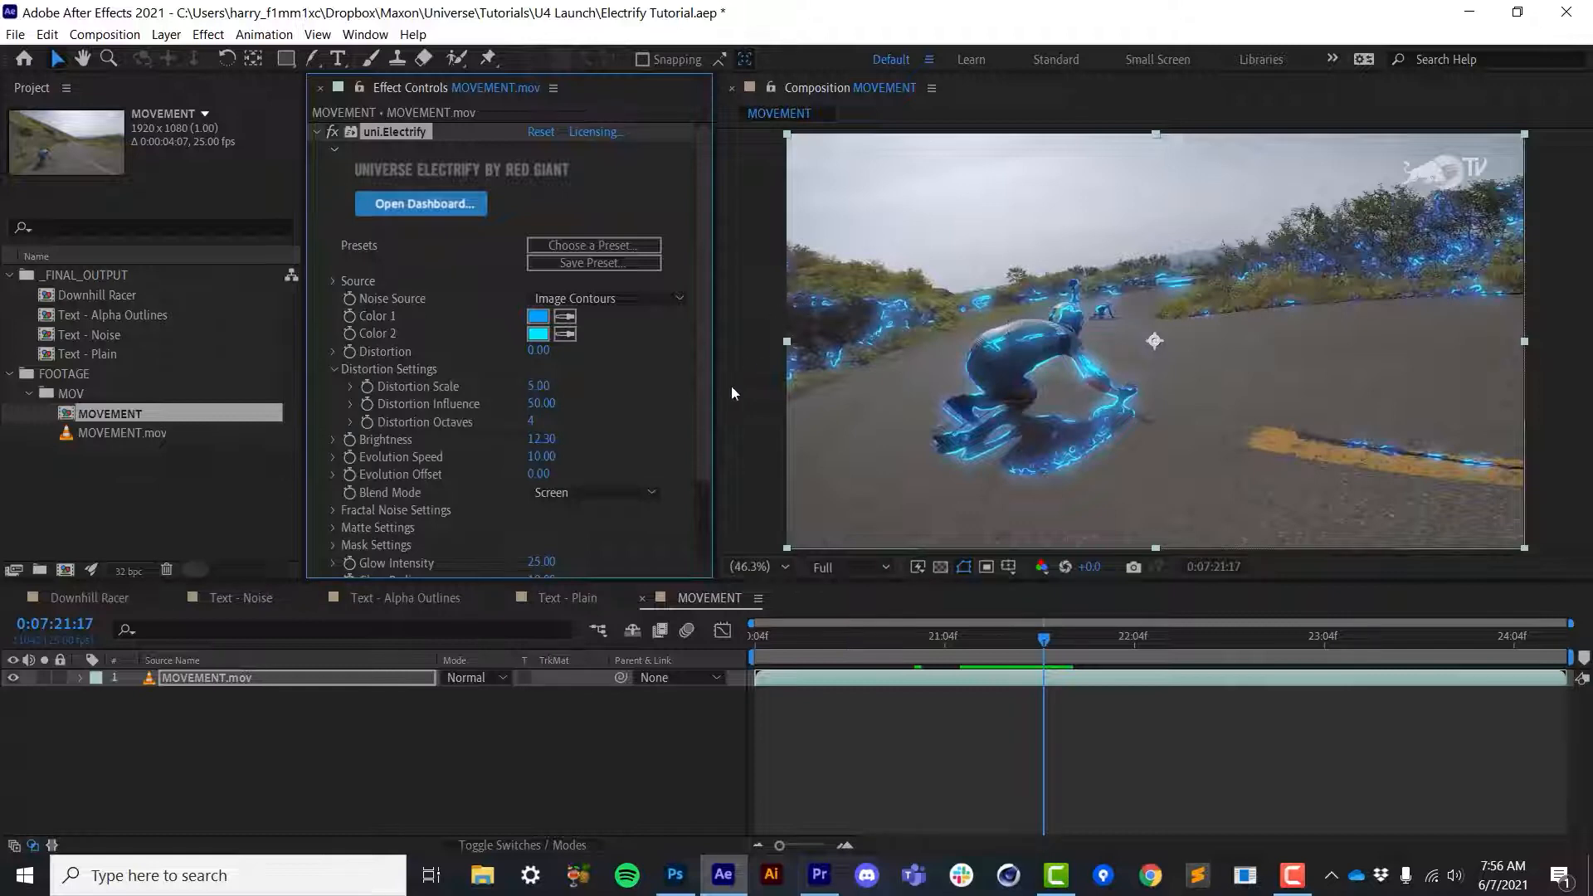
drag(901, 637, 1066, 657)
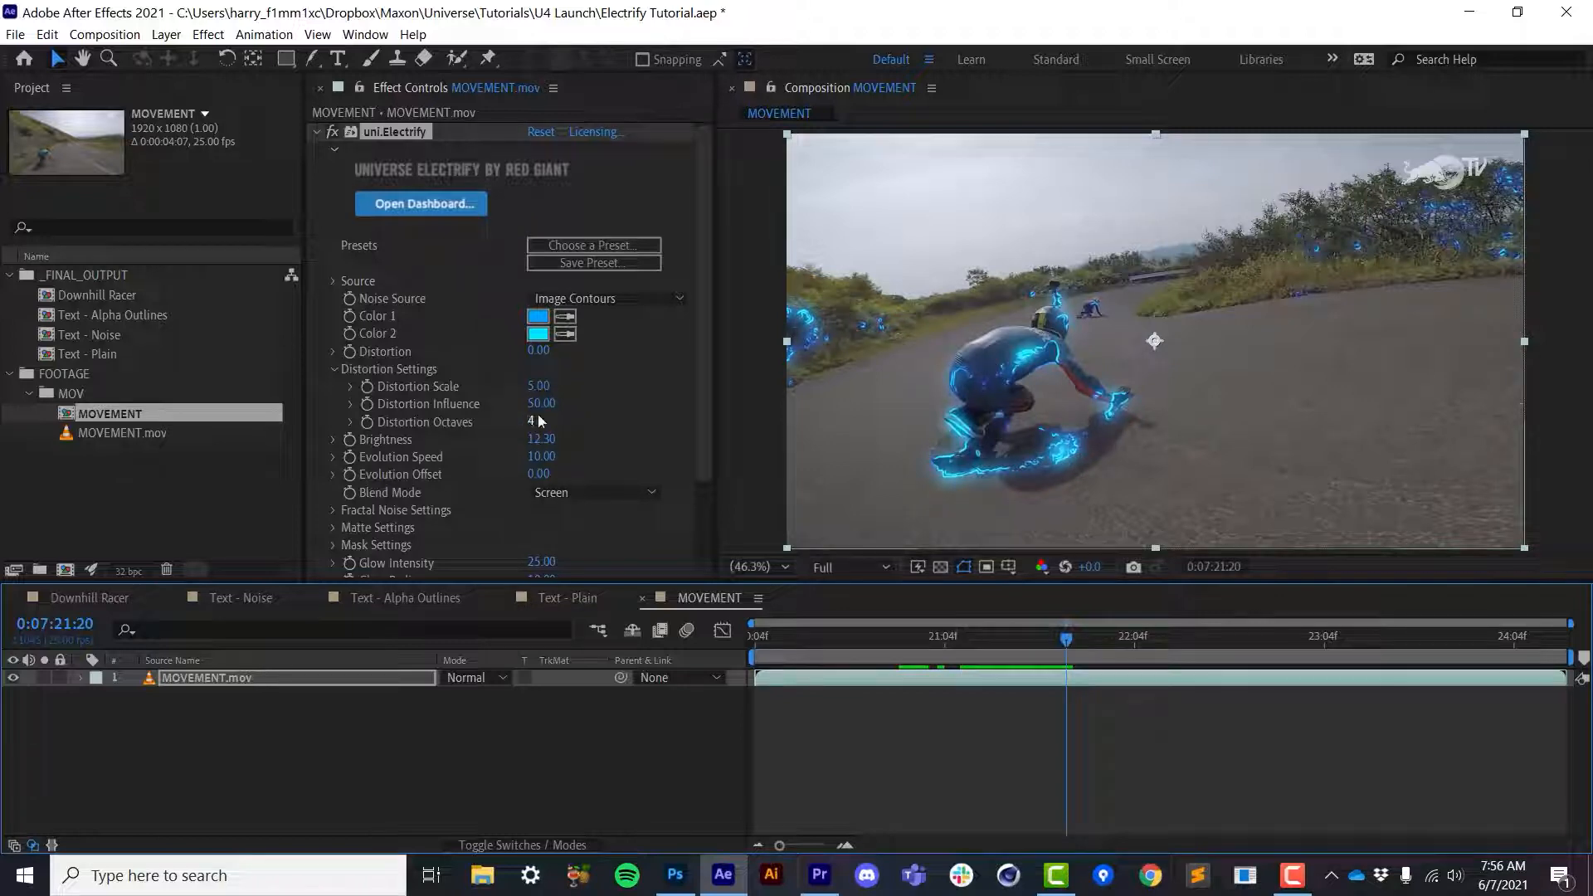
Try a different Distortion Octaves value with Distortion at 0, return it to 4, and check the adjacent frames
drag(531, 424, 519, 426)
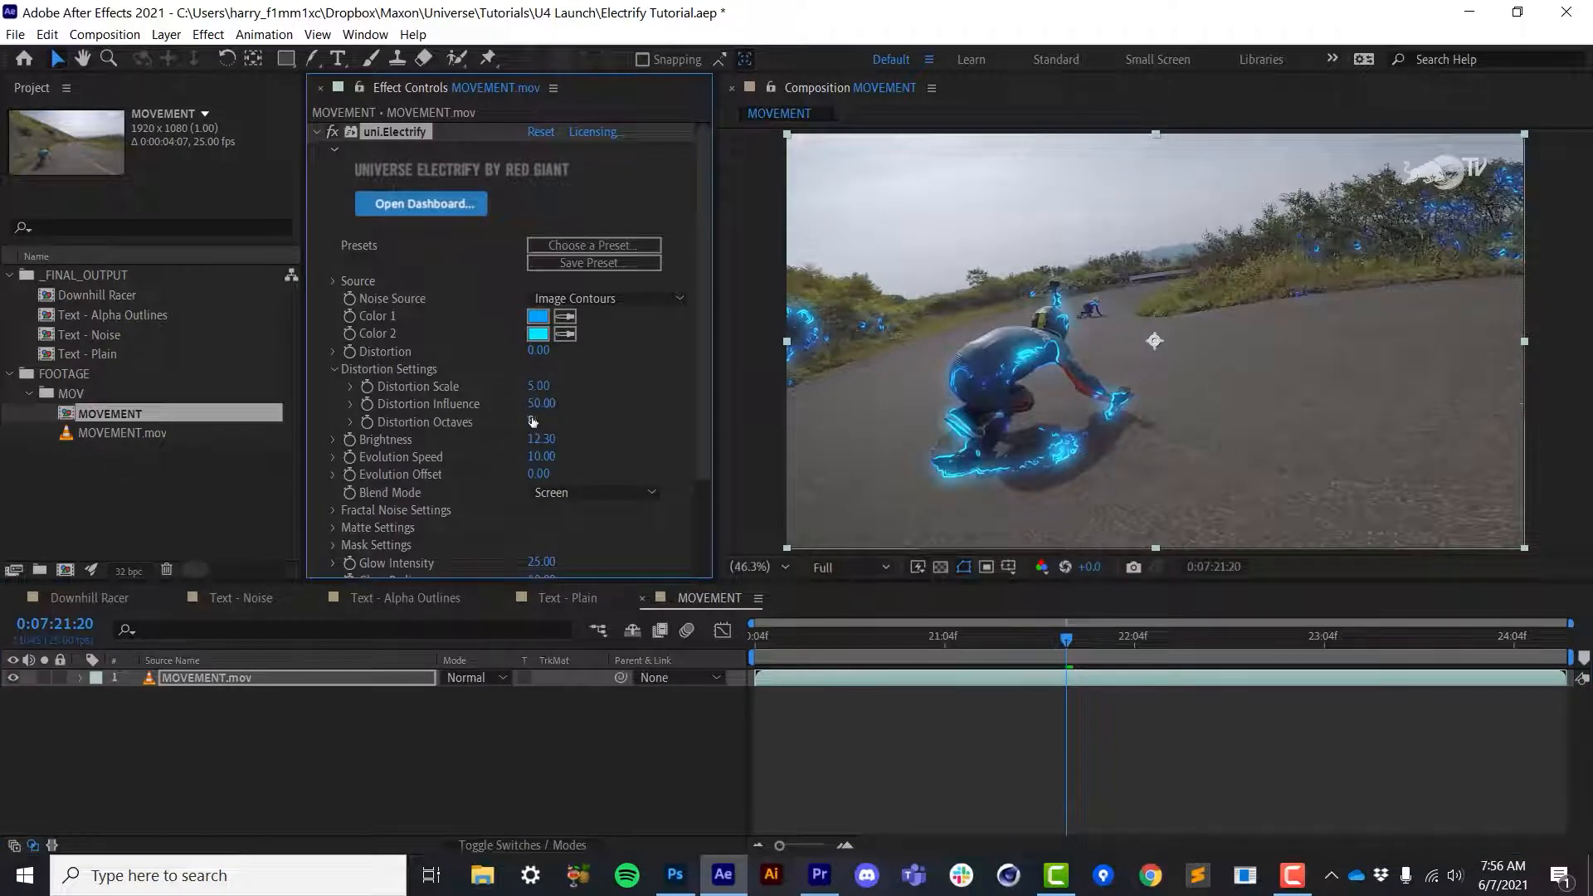
click(531, 421)
text(4)
key(Return)
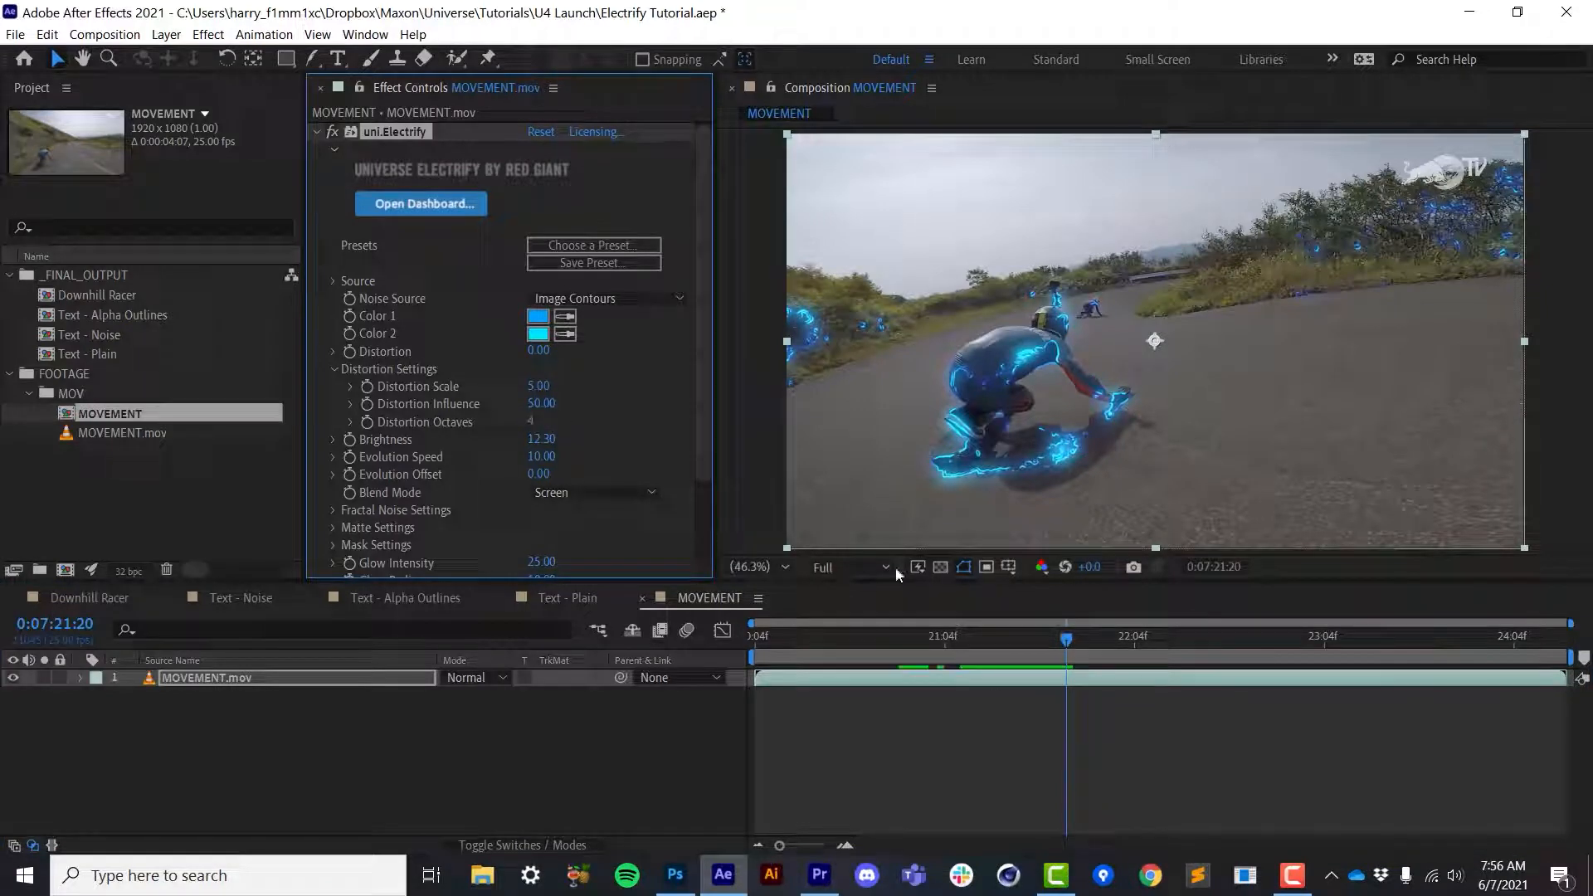
mouse_move(1070, 637)
mouse_down()
mouse_move(1133, 664)
mouse_move(1077, 659)
mouse_up()
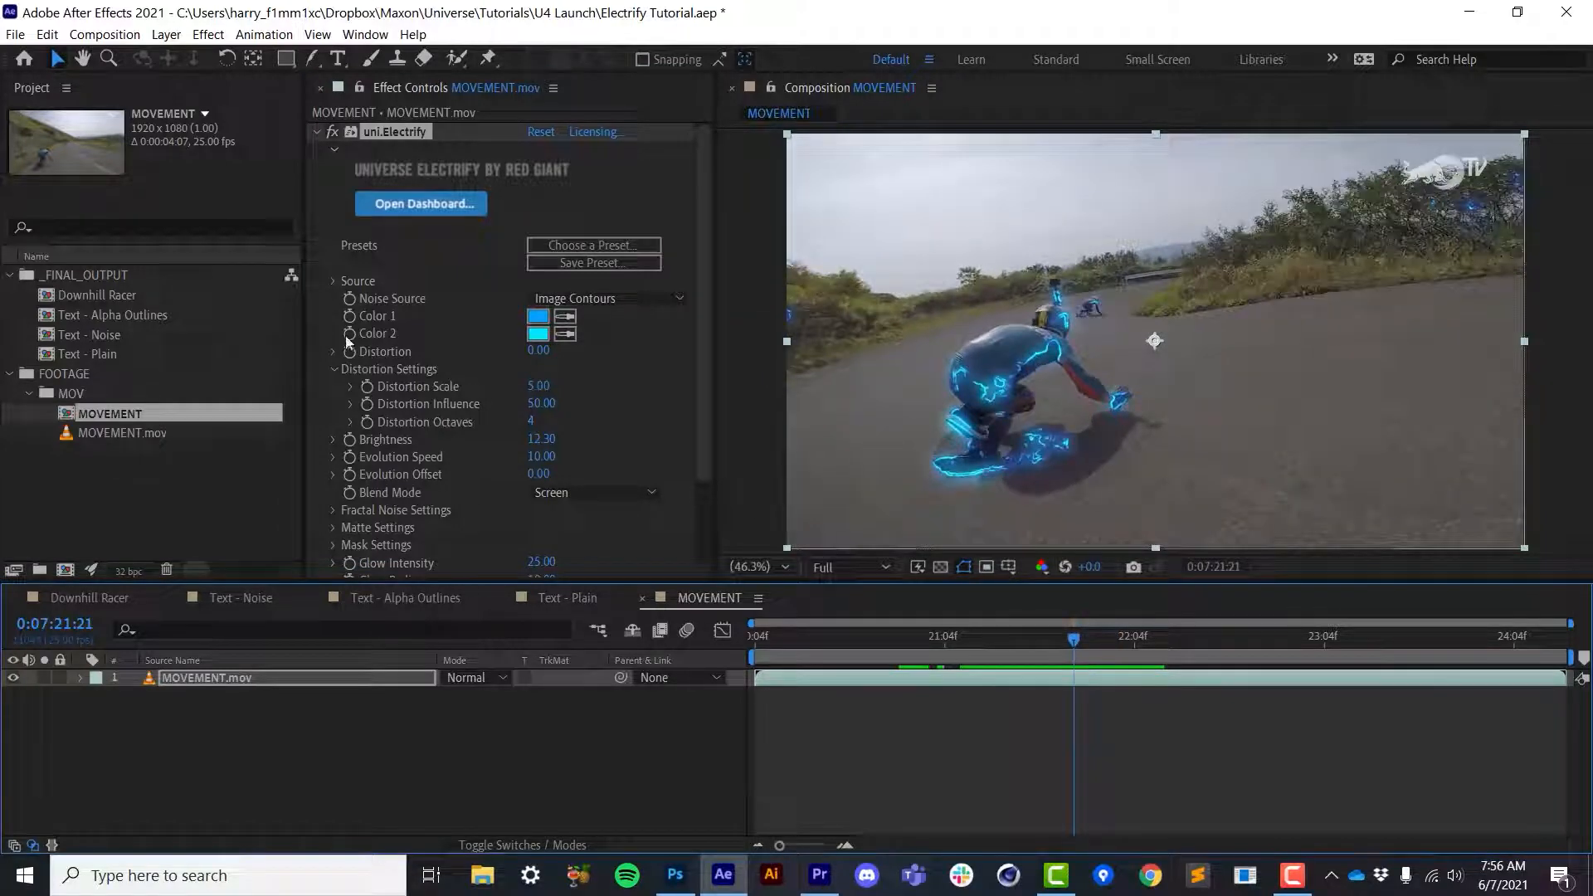
Set the Electrify distortion to 70 and Distortion Octaves to 6
drag(538, 349, 529, 421)
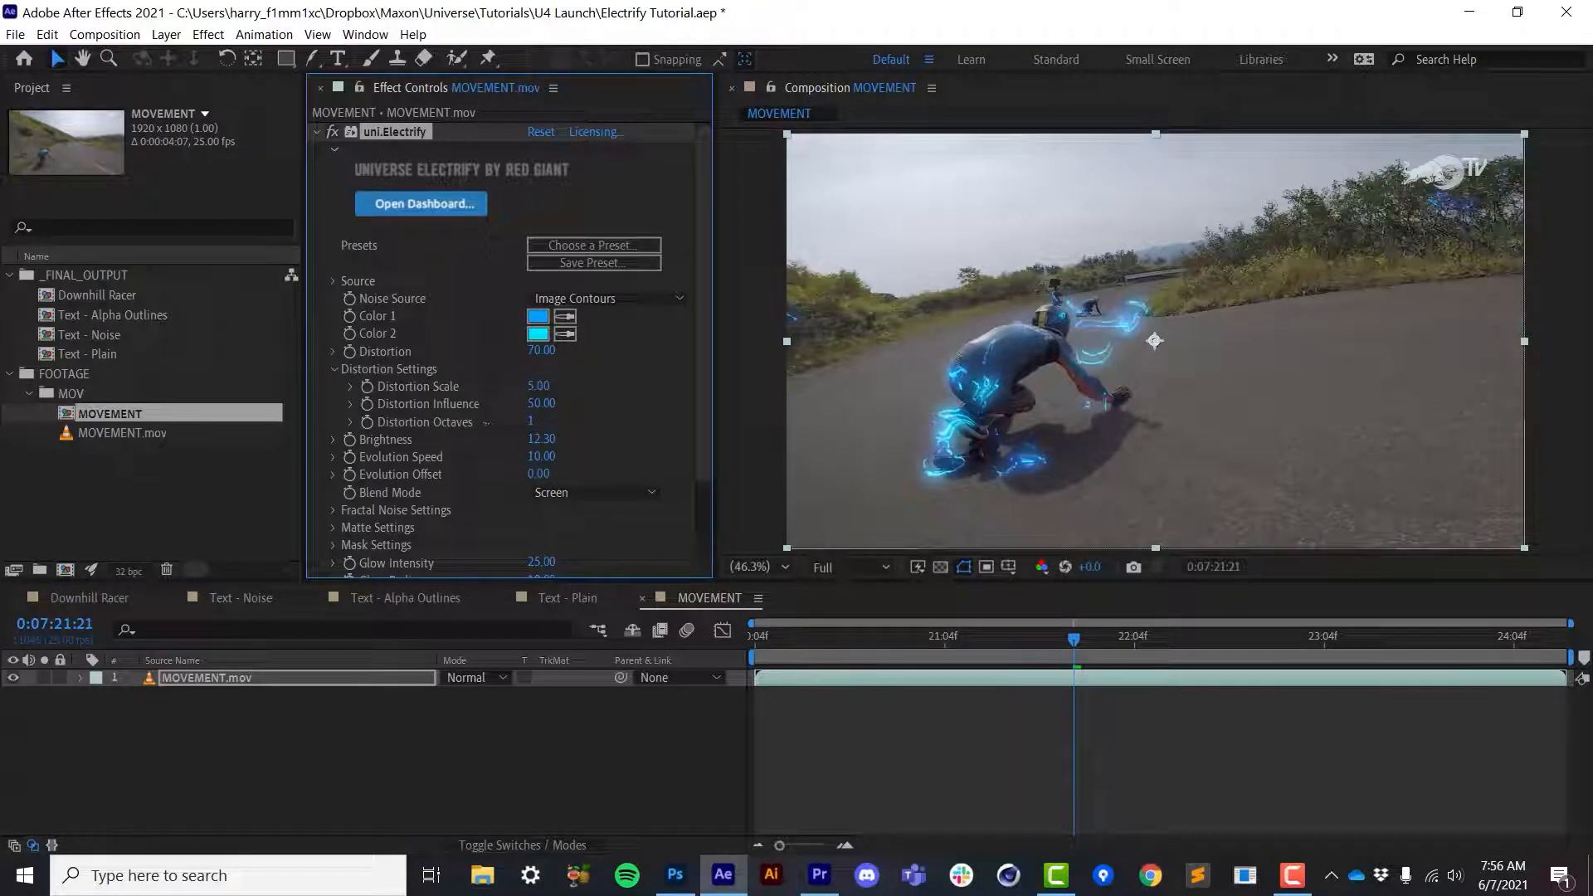
click(530, 421)
text(6)
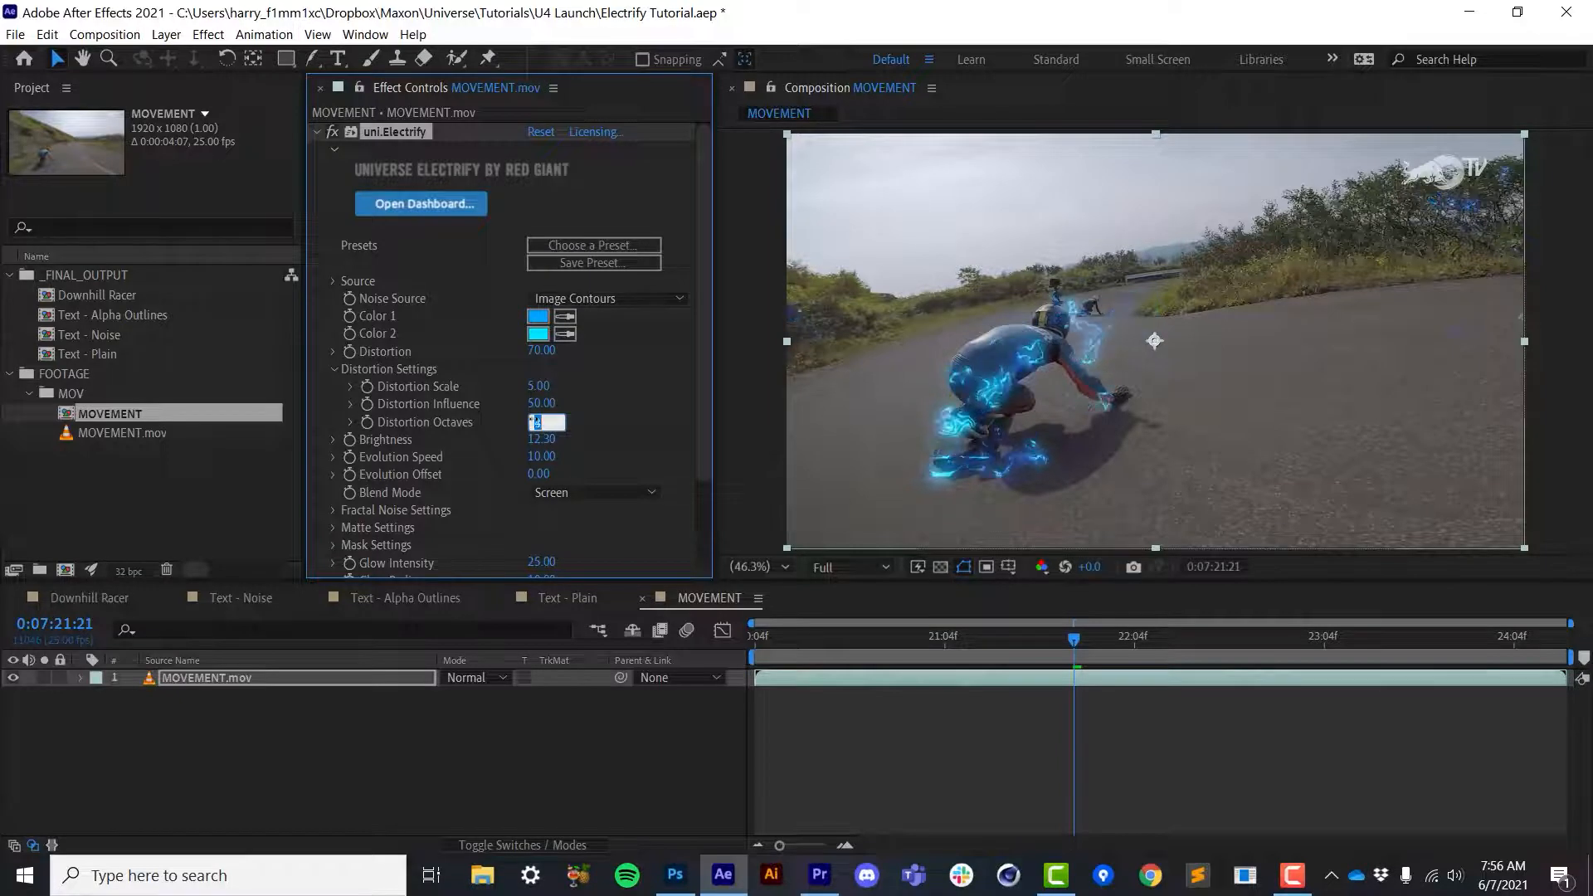
key(Up)
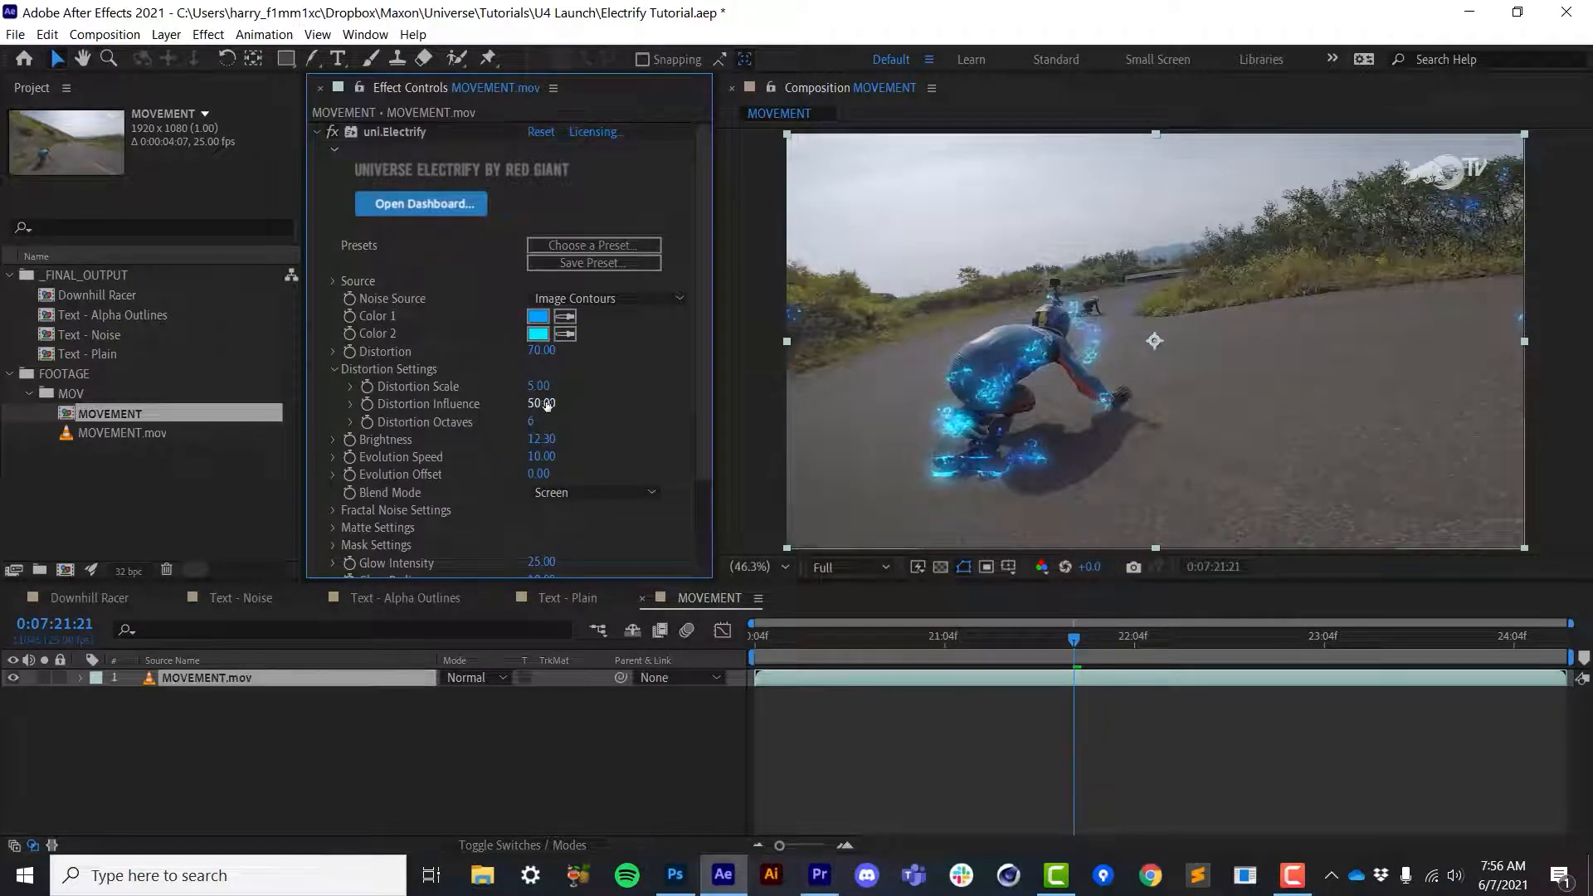
key(Return)
Try Distortion Influence values of 0 and 76, and return it to 50
drag(541, 403, 484, 402)
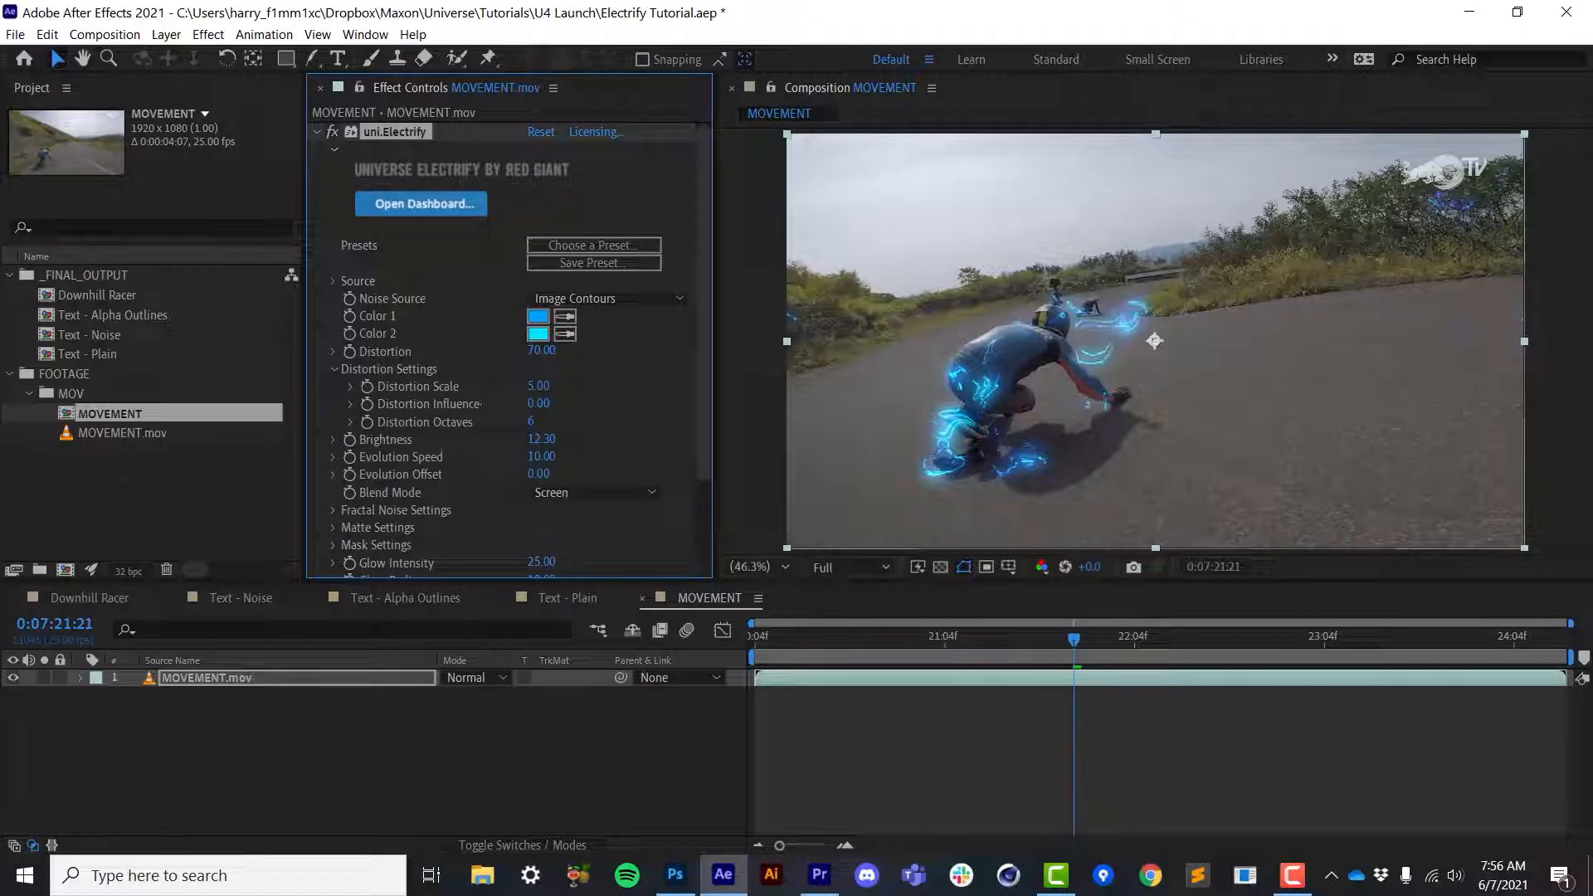
mouse_move(539, 403)
mouse_down()
mouse_move(581, 403)
mouse_move(558, 428)
mouse_up()
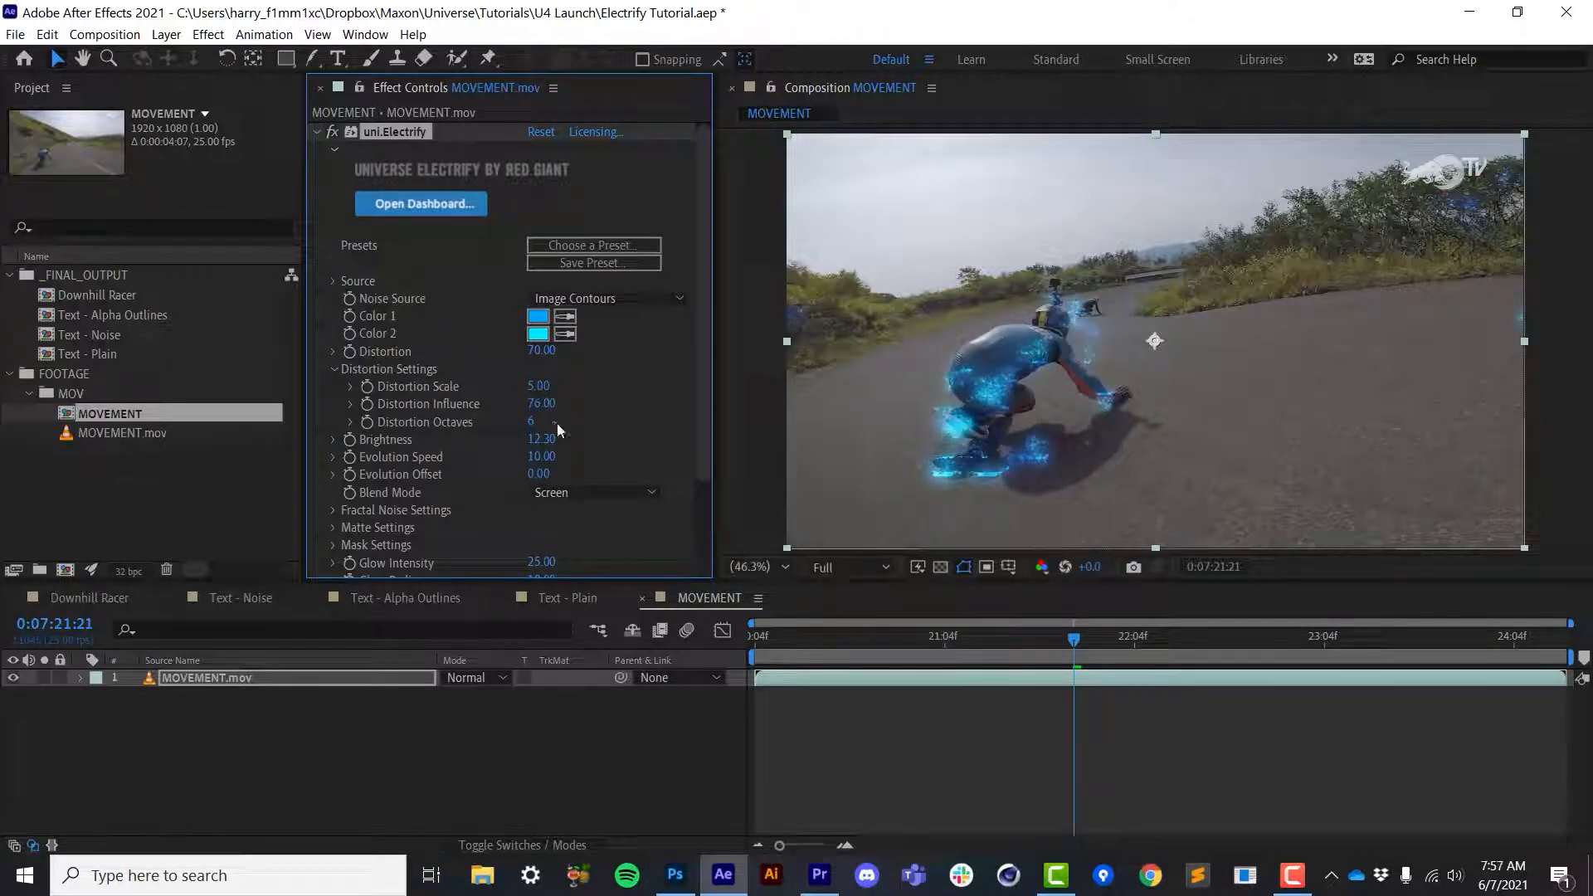
click(540, 403)
text(18)
key(Return)
Try a Distortion Scale of 23, and set it to 1
drag(538, 385, 657, 352)
click(538, 386)
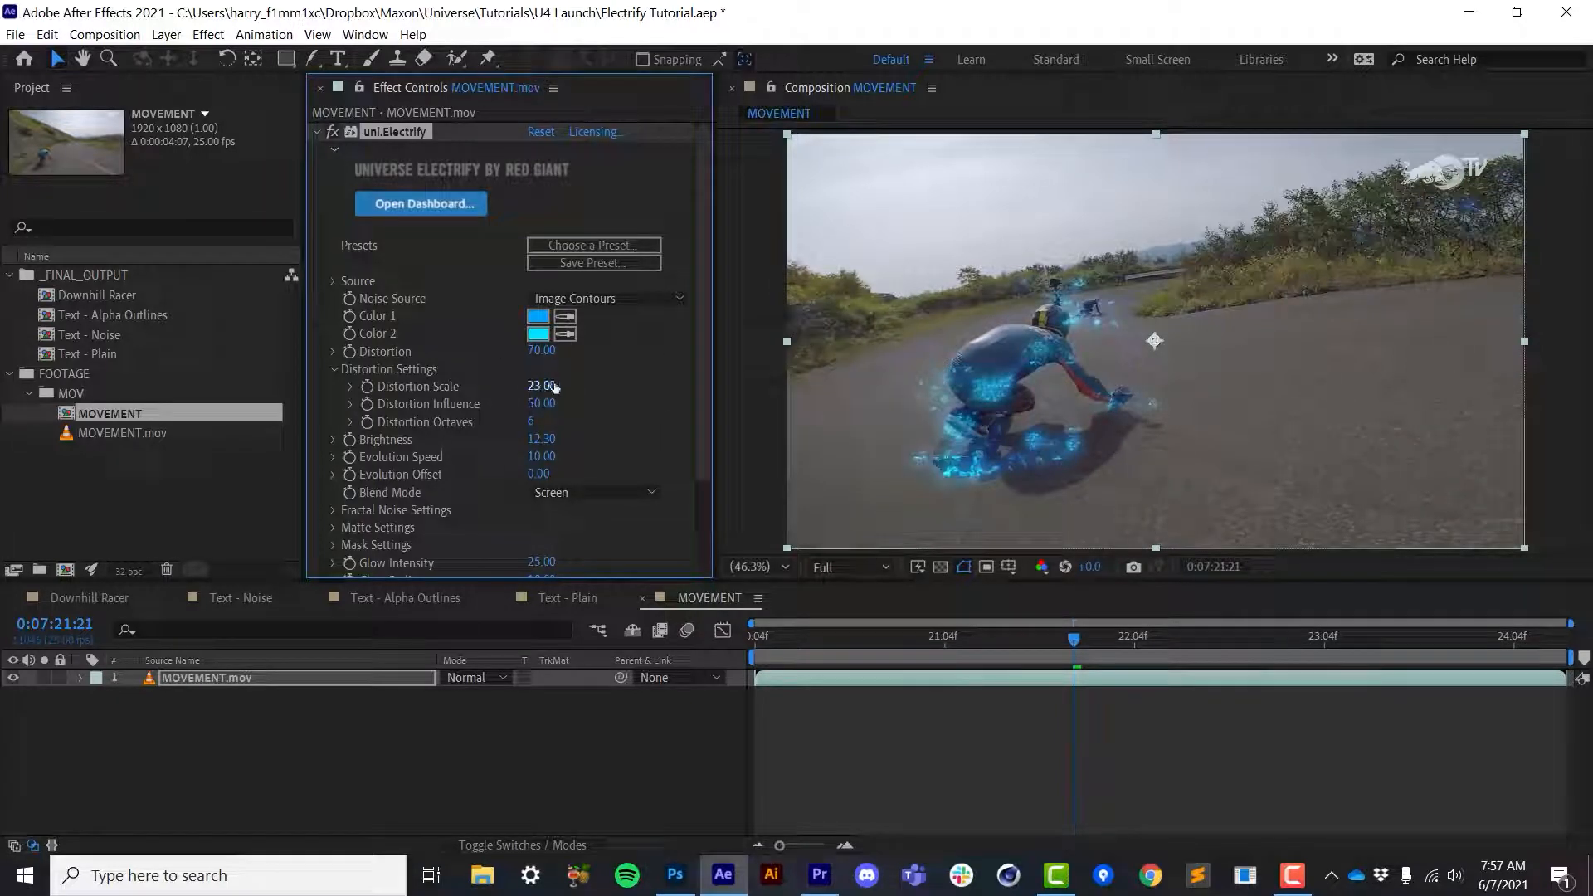
text(9)
key(Return)
drag(524, 377, 516, 376)
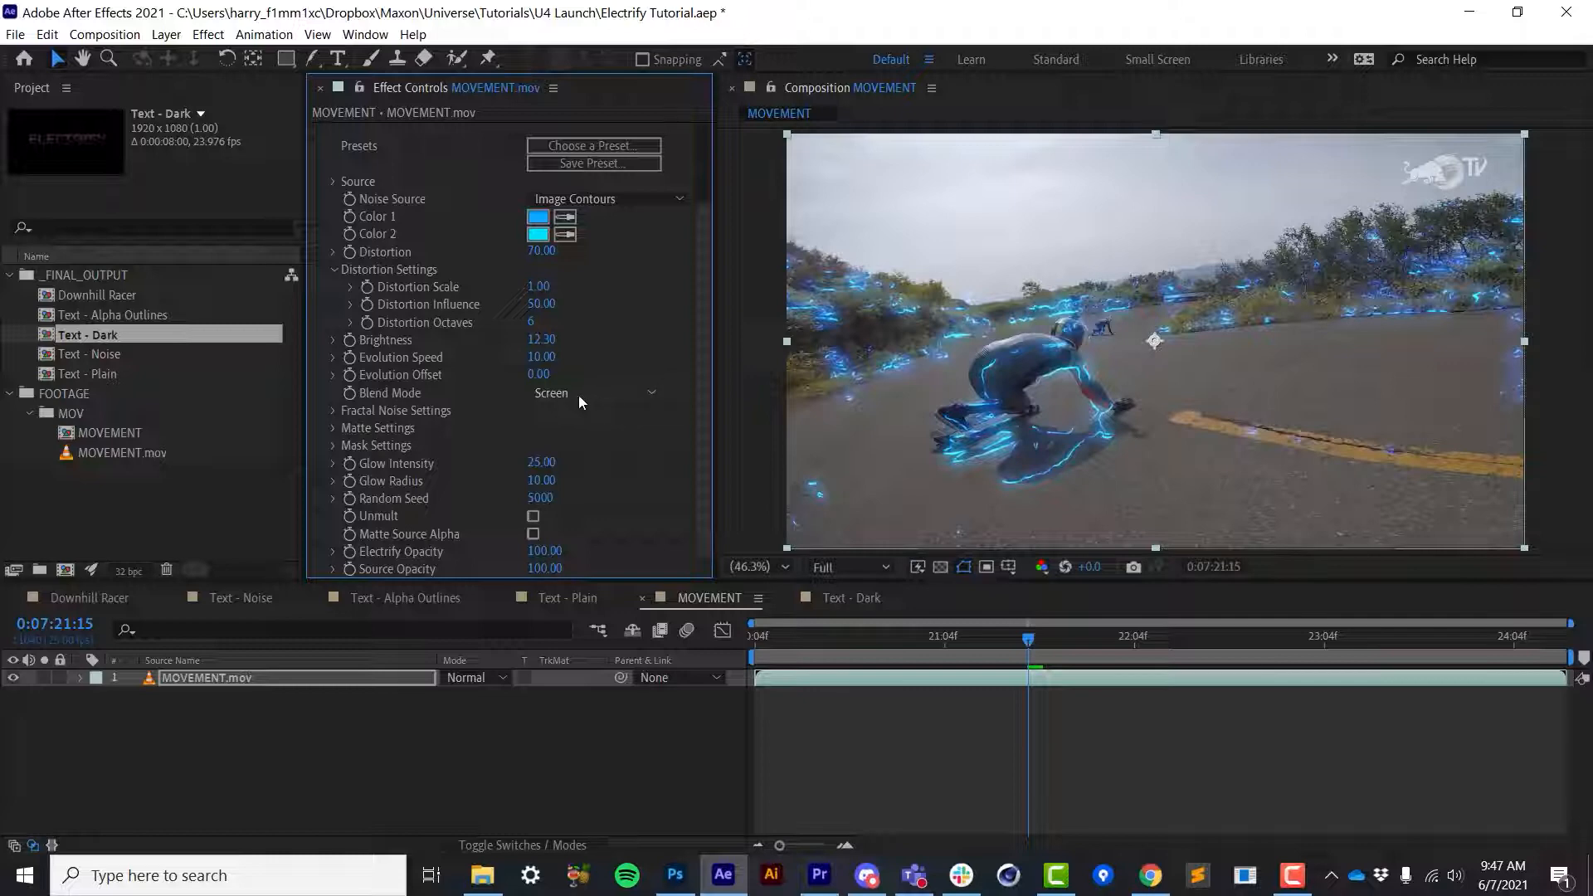
Set the Electrify blend mode on the skater footage to None
click(636, 390)
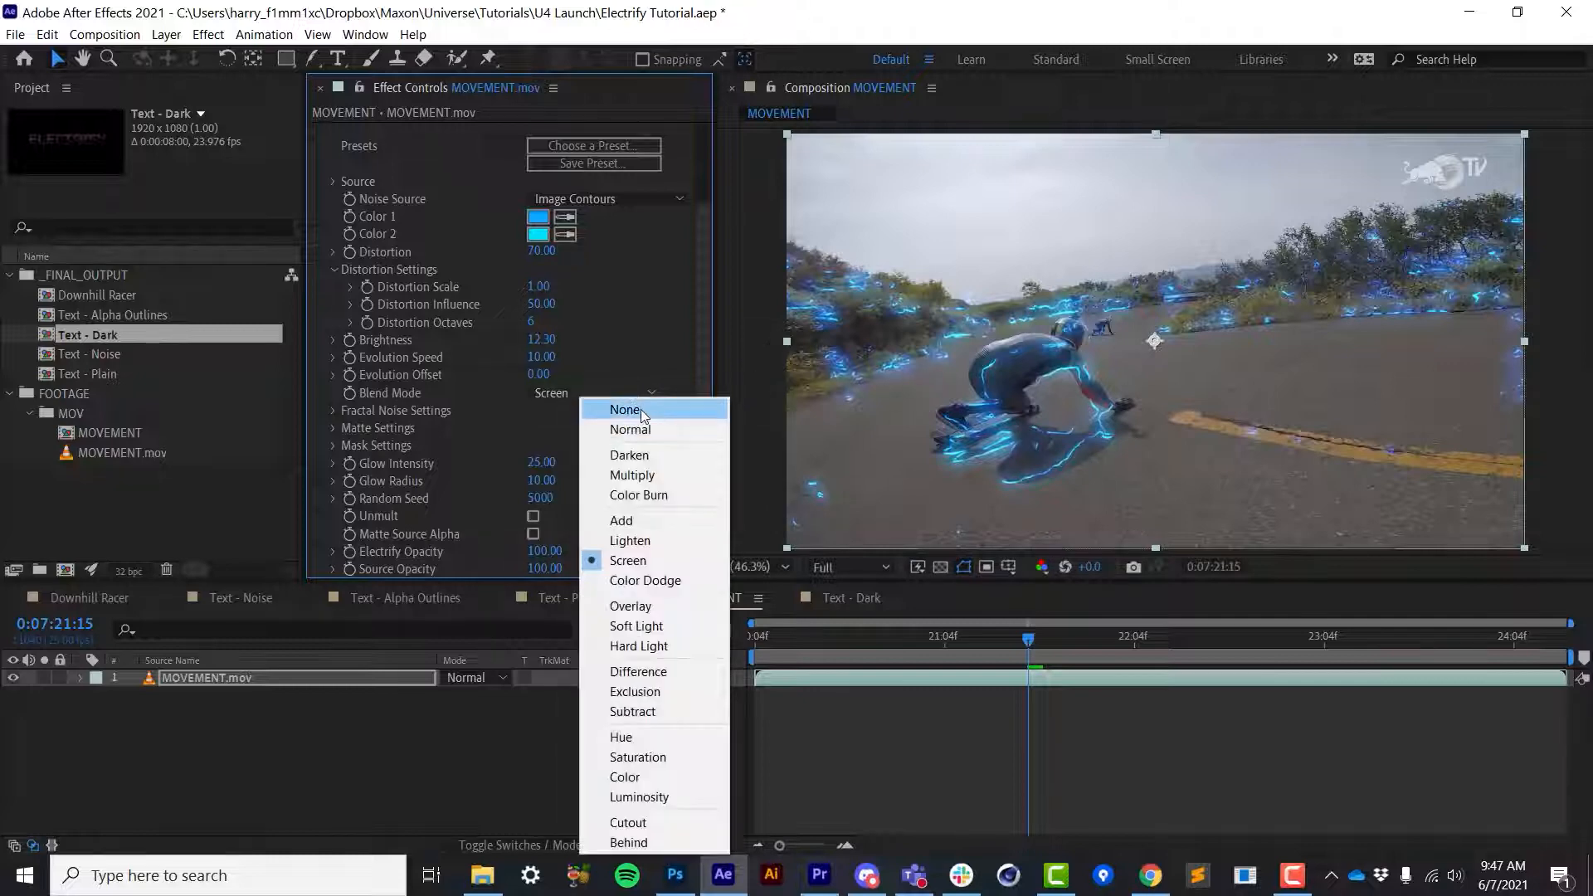
click(641, 410)
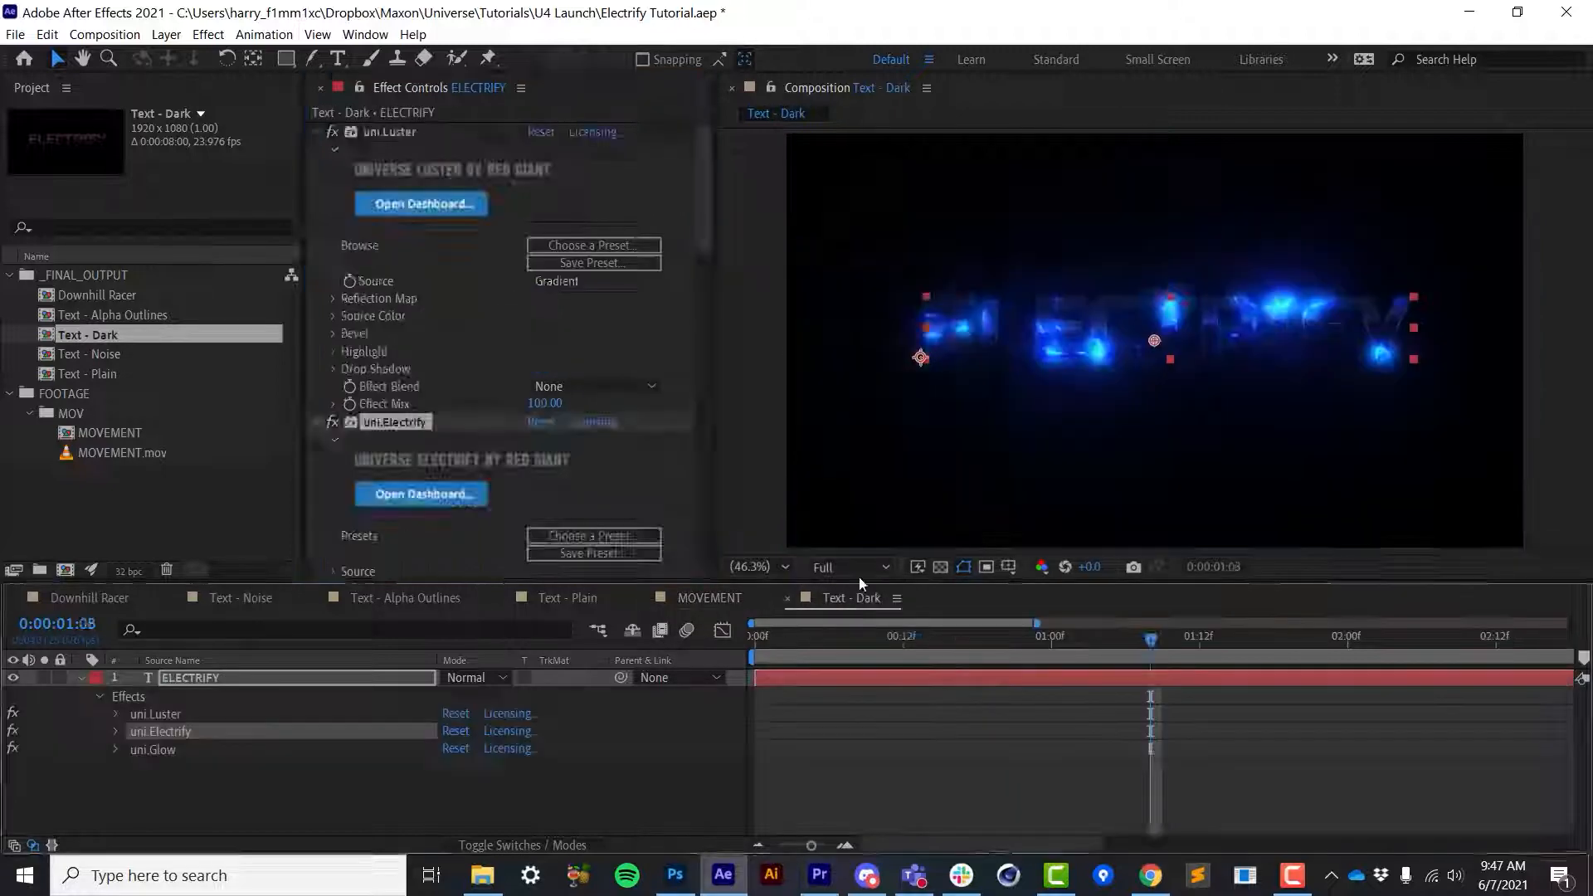
Try the None blend mode for Electrify on the ELECTRIFY text layer, and return it to Hard Light
scroll(705, 322, down, 5)
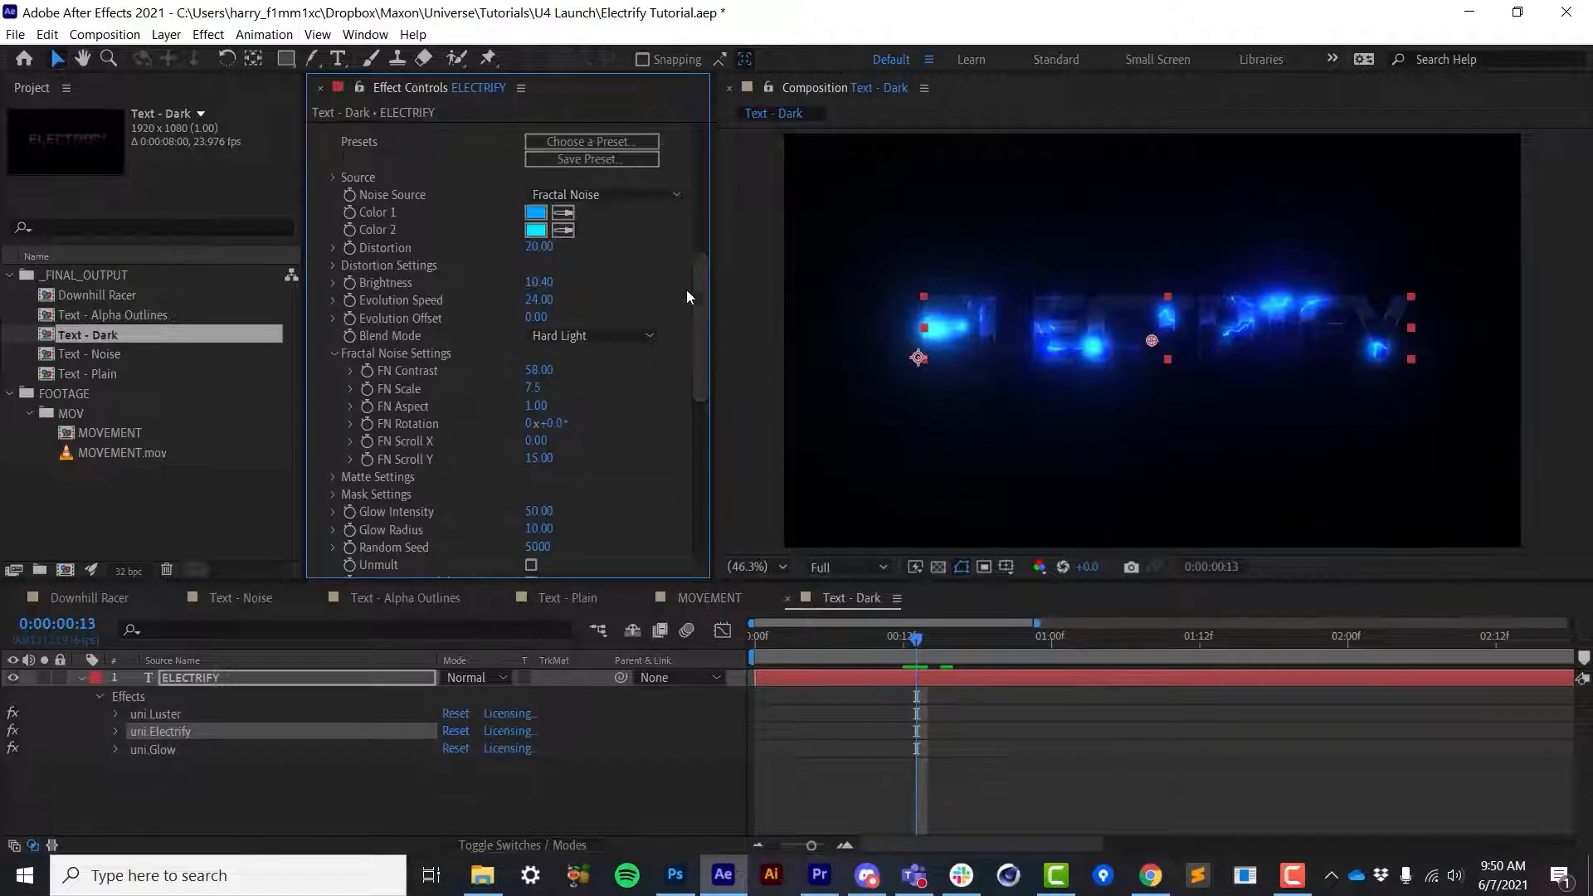
mouse_move(699, 287)
mouse_down()
mouse_move(710, 251)
mouse_move(707, 270)
mouse_up()
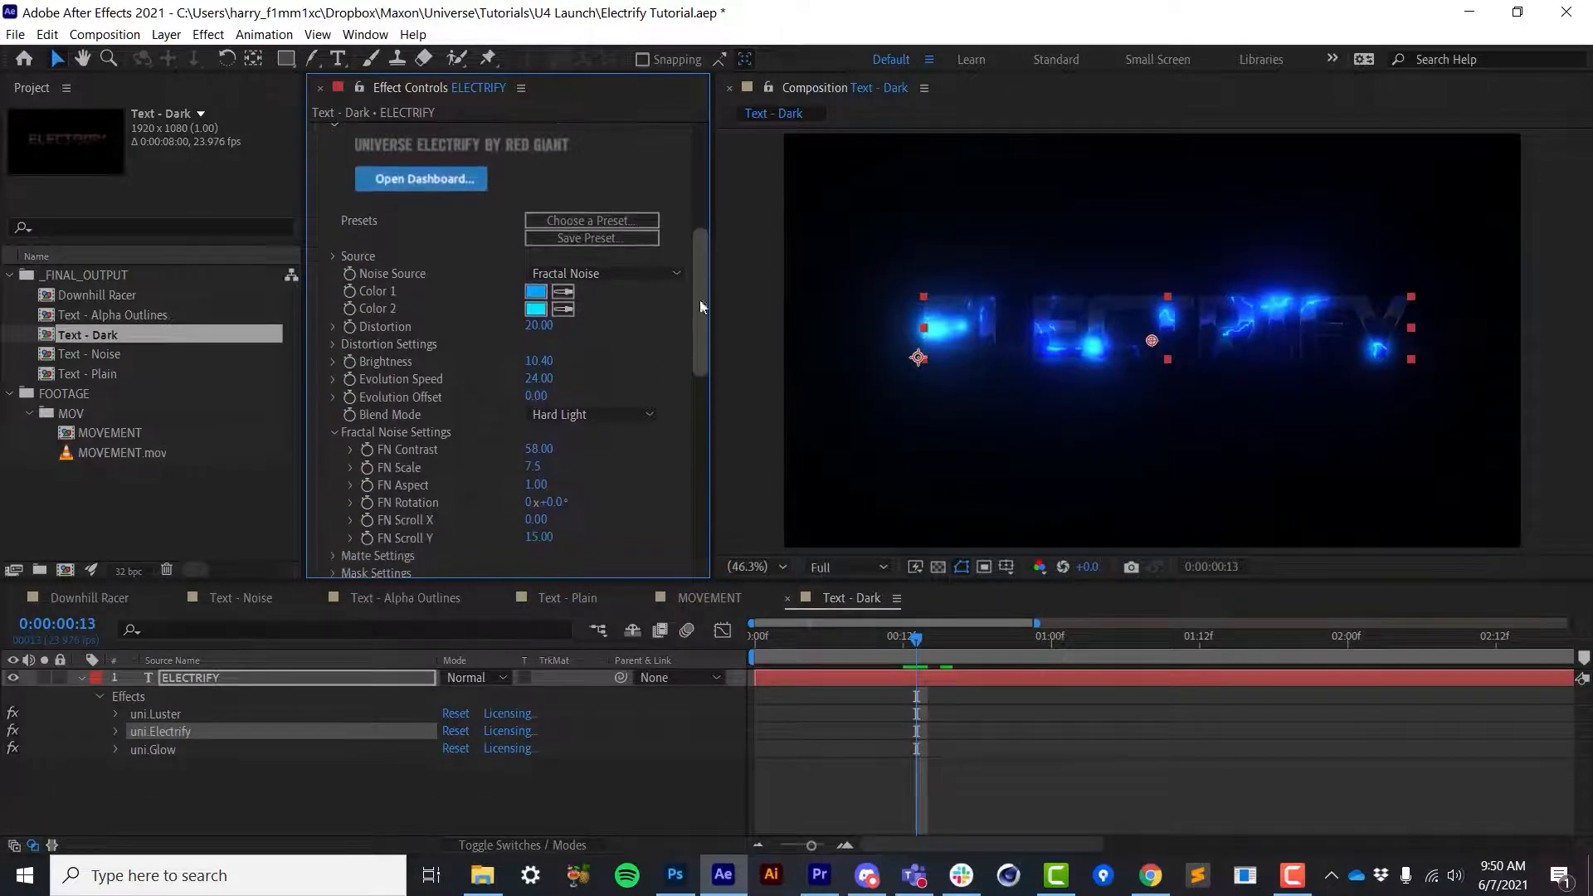
click(587, 415)
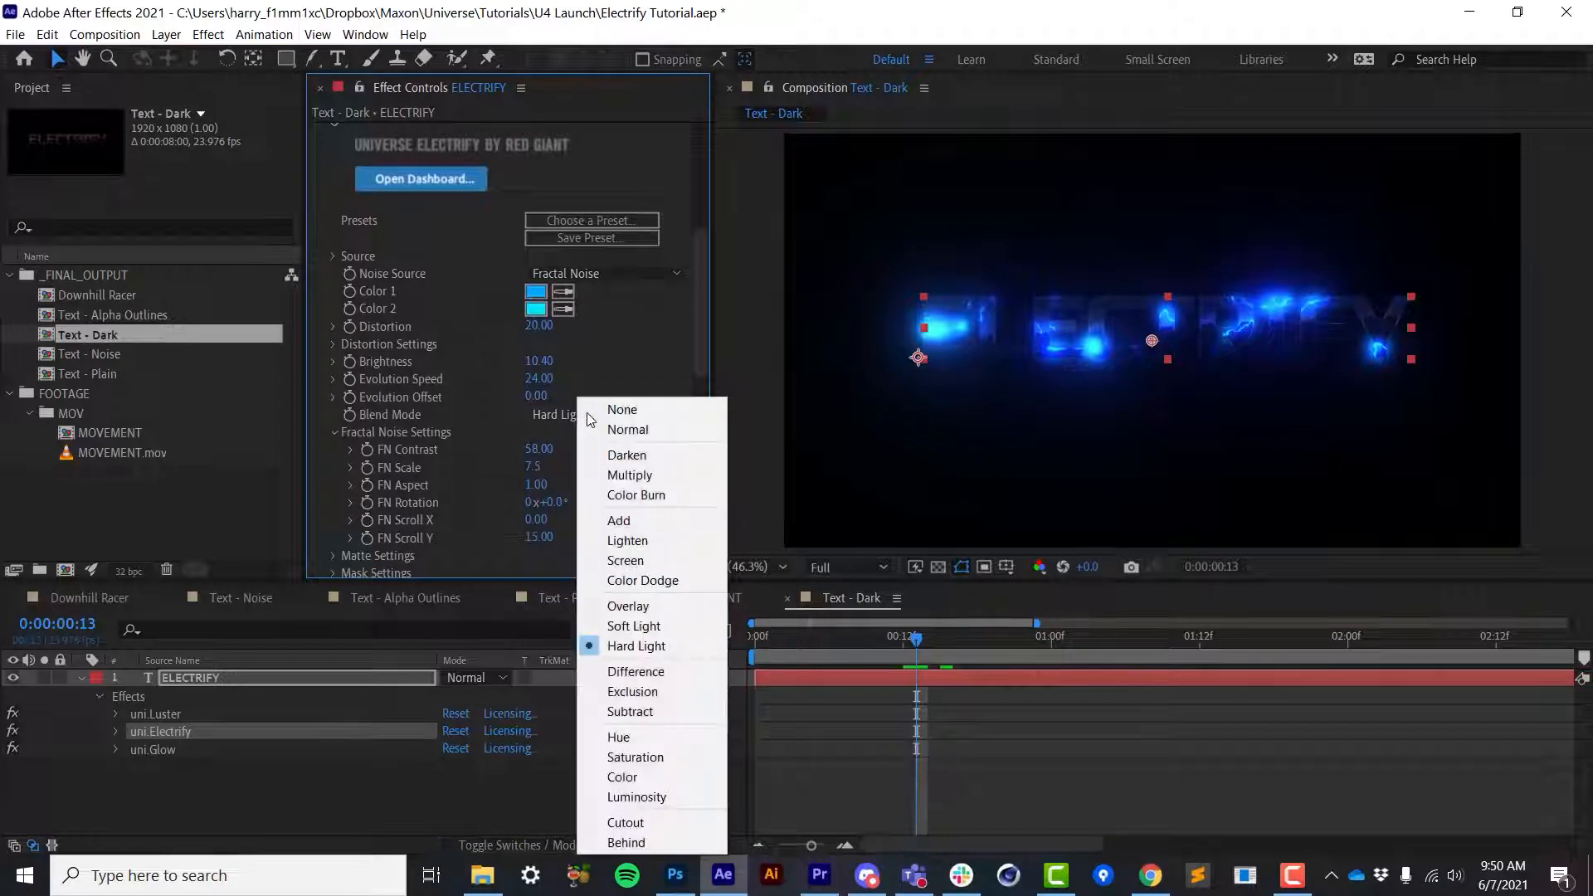
click(615, 412)
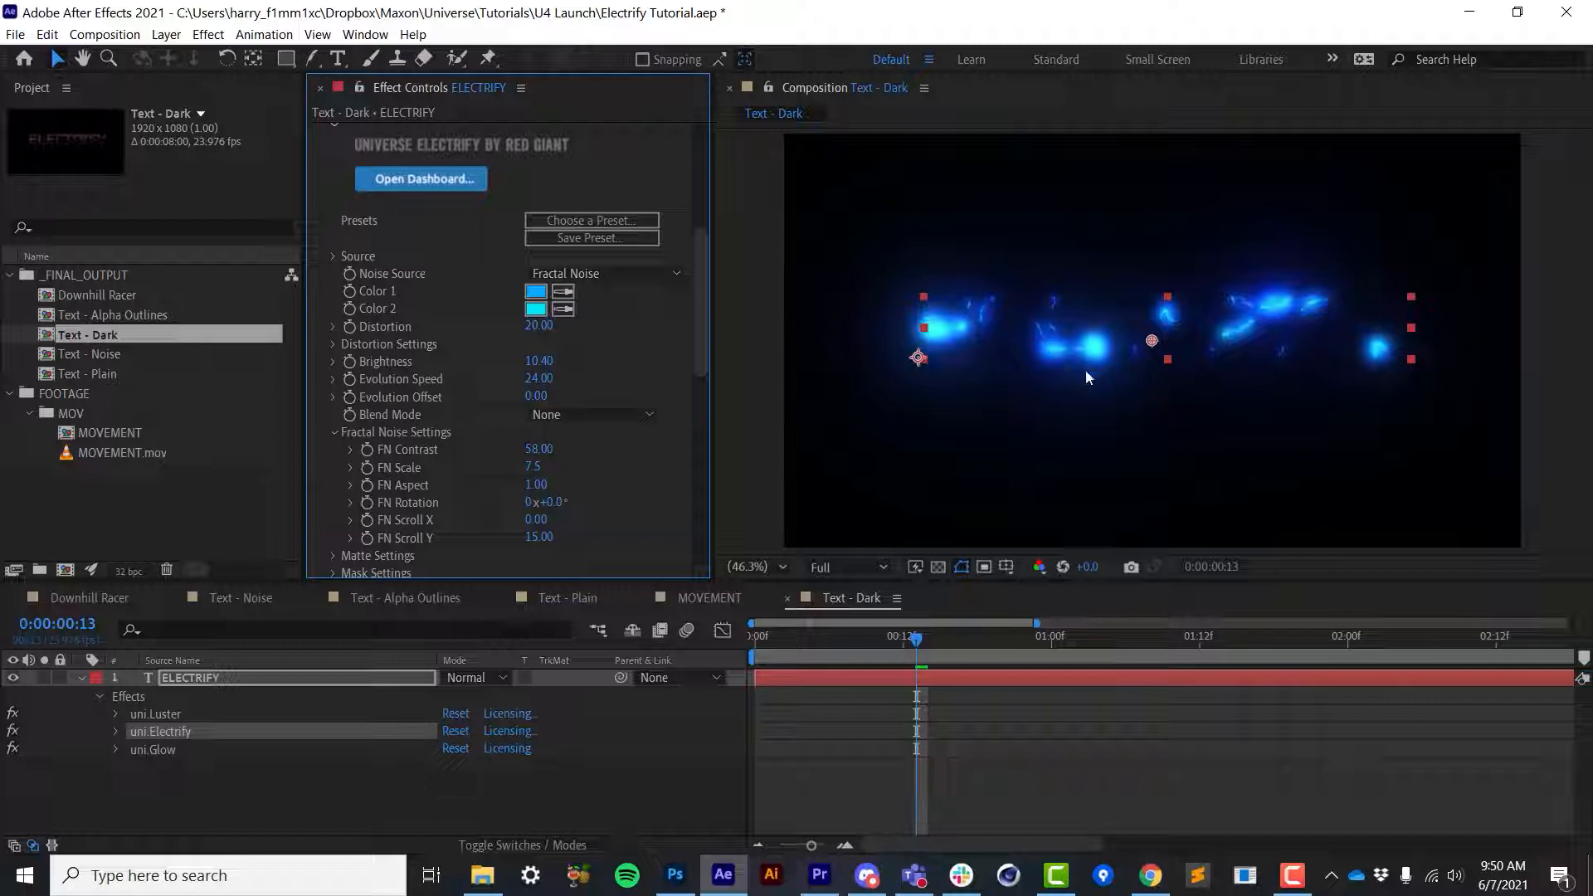
click(574, 417)
click(637, 646)
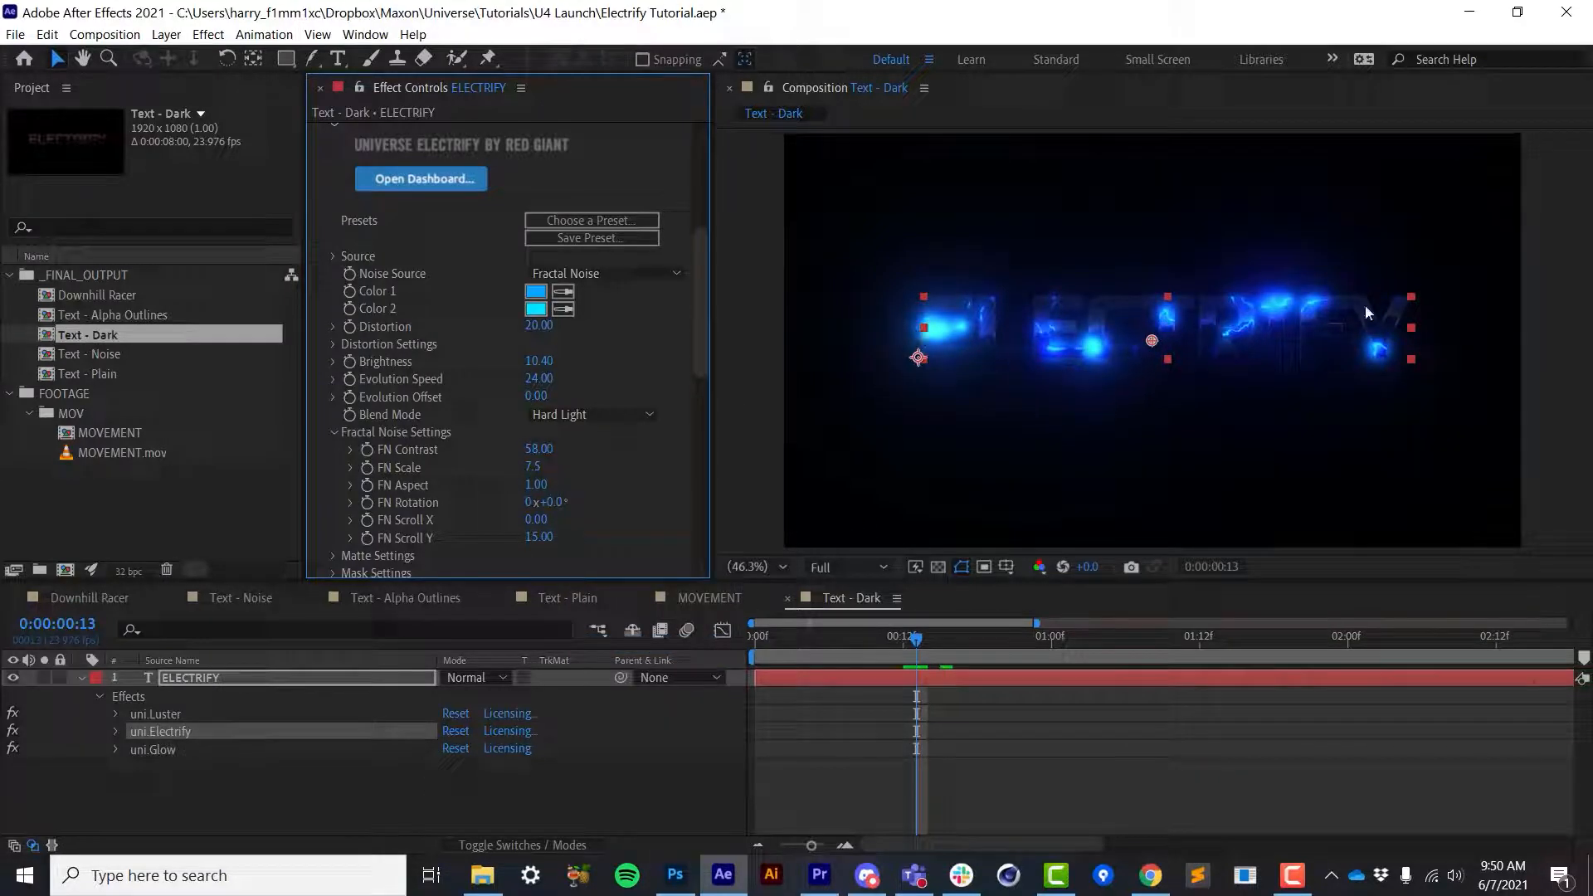
Switch Unmult on and off repeatedly for Electrify on the text layer to compare the look, leaving it off
drag(699, 261, 694, 359)
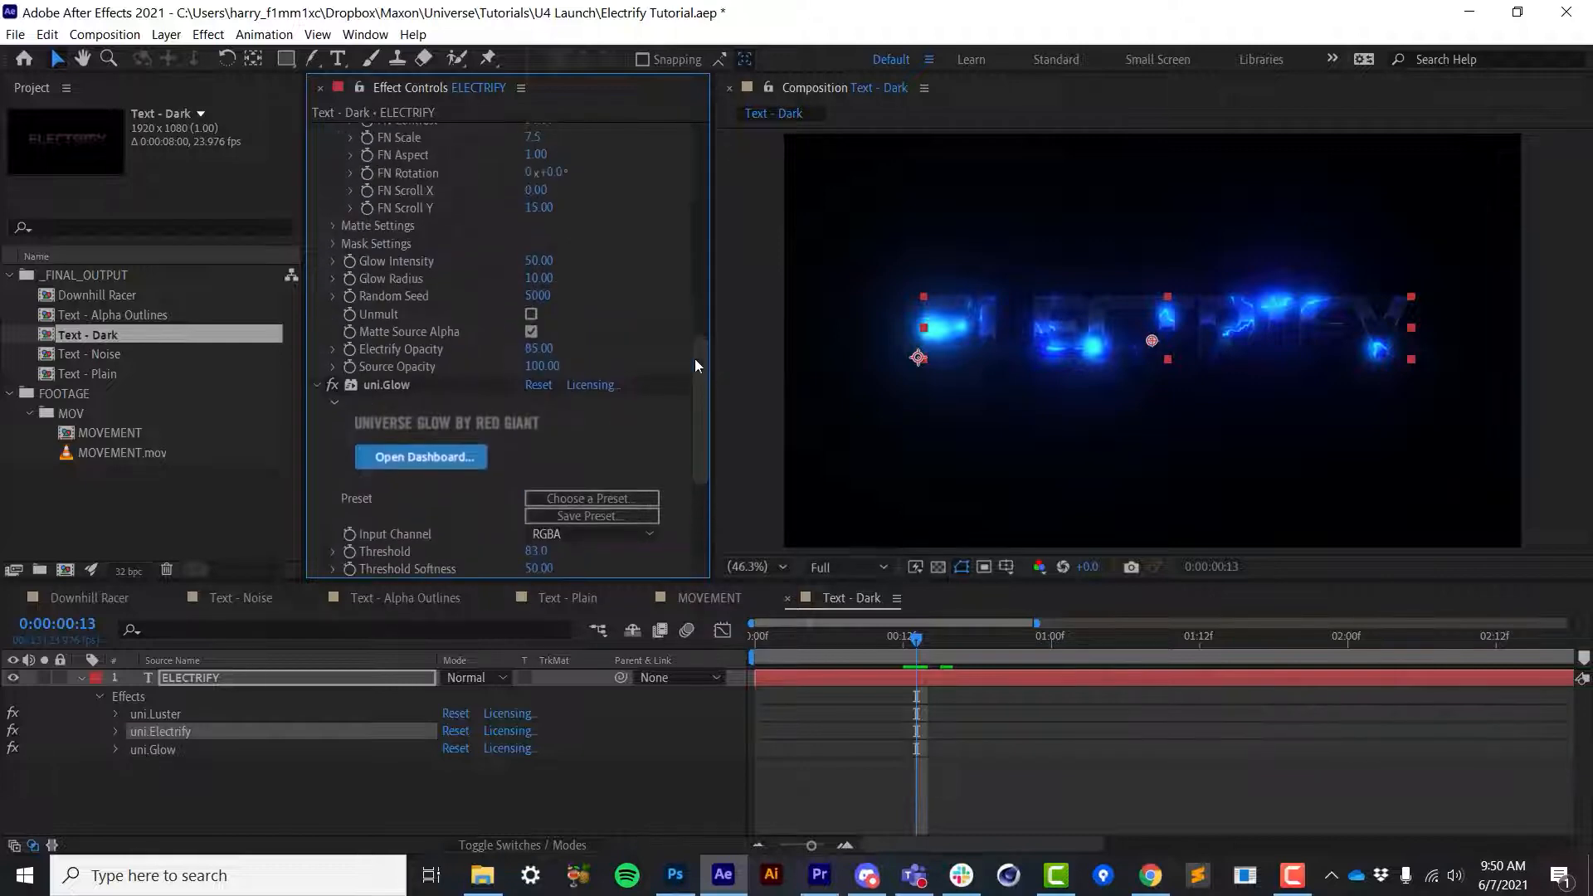
click(530, 316)
click(531, 317)
click(531, 316)
click(531, 316)
click(531, 316)
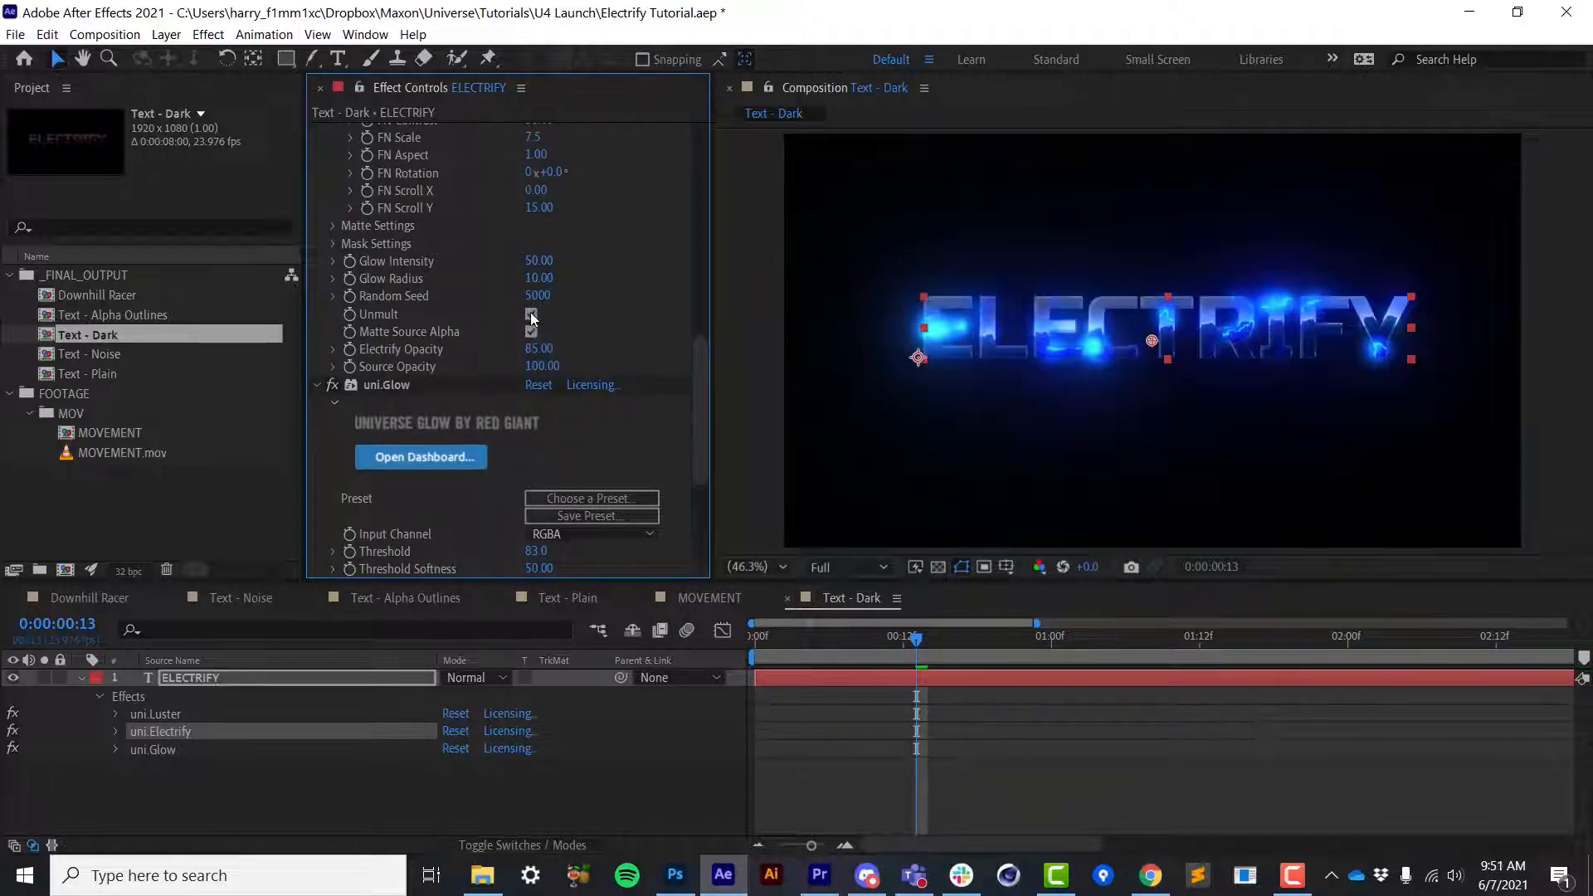
click(530, 314)
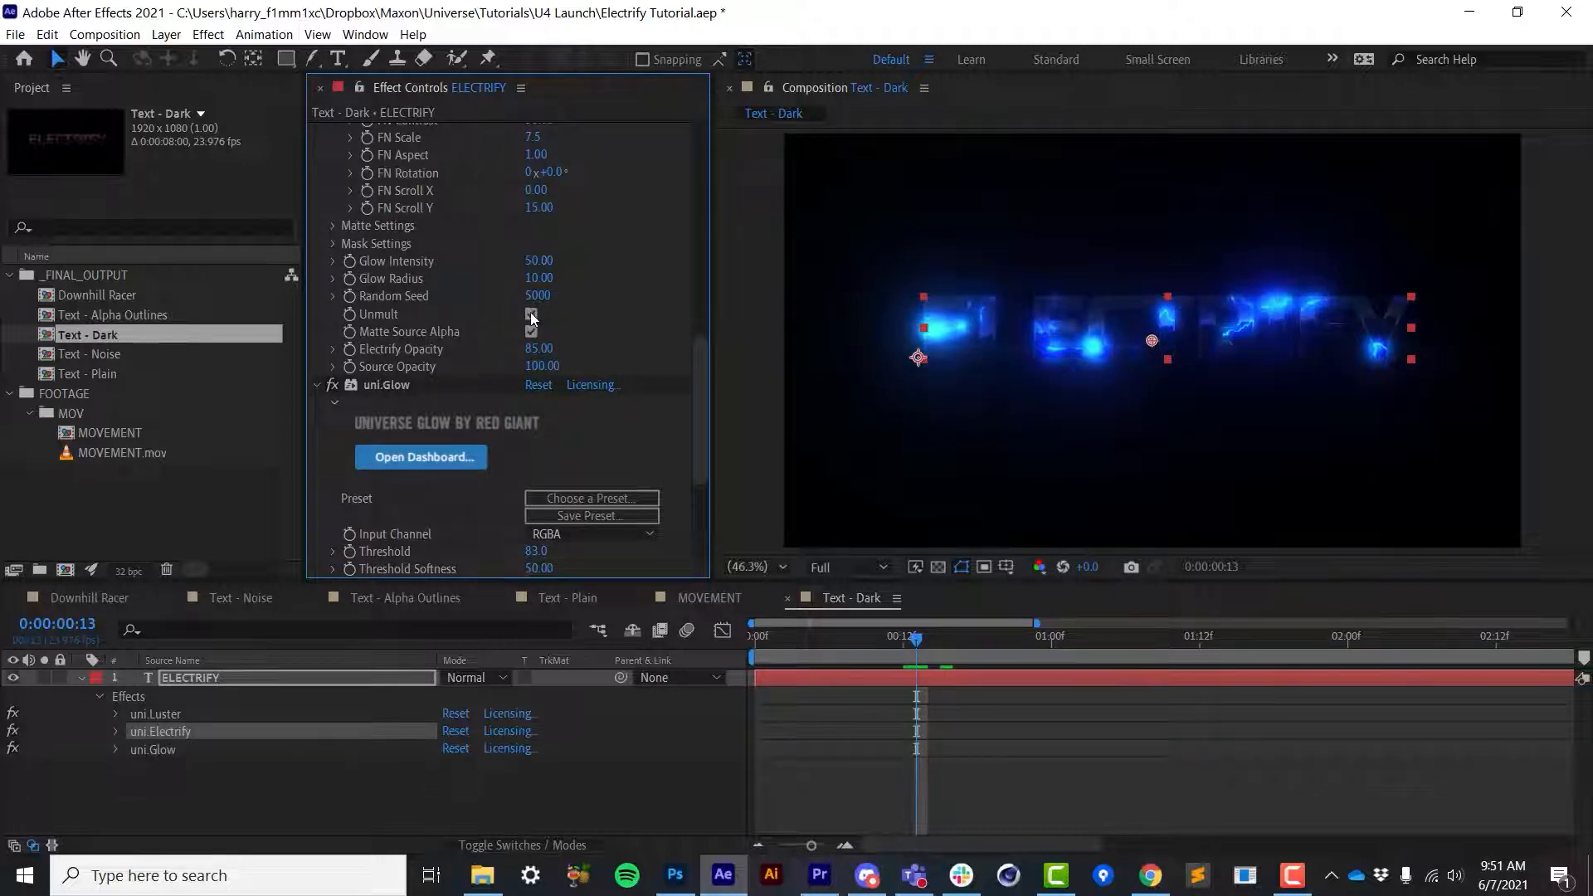
click(530, 313)
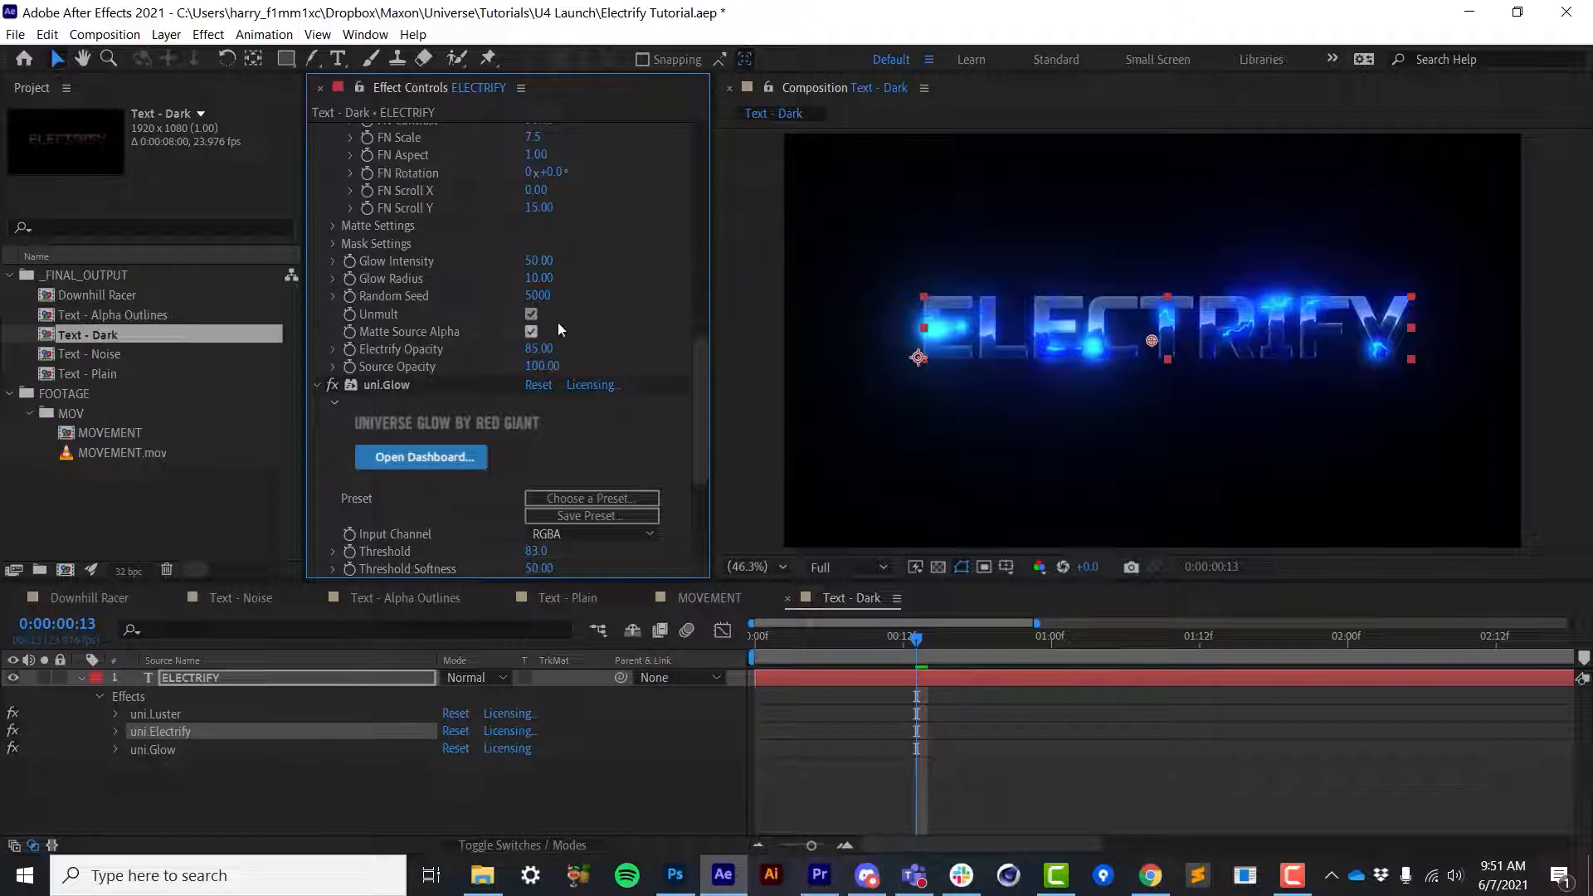
click(531, 314)
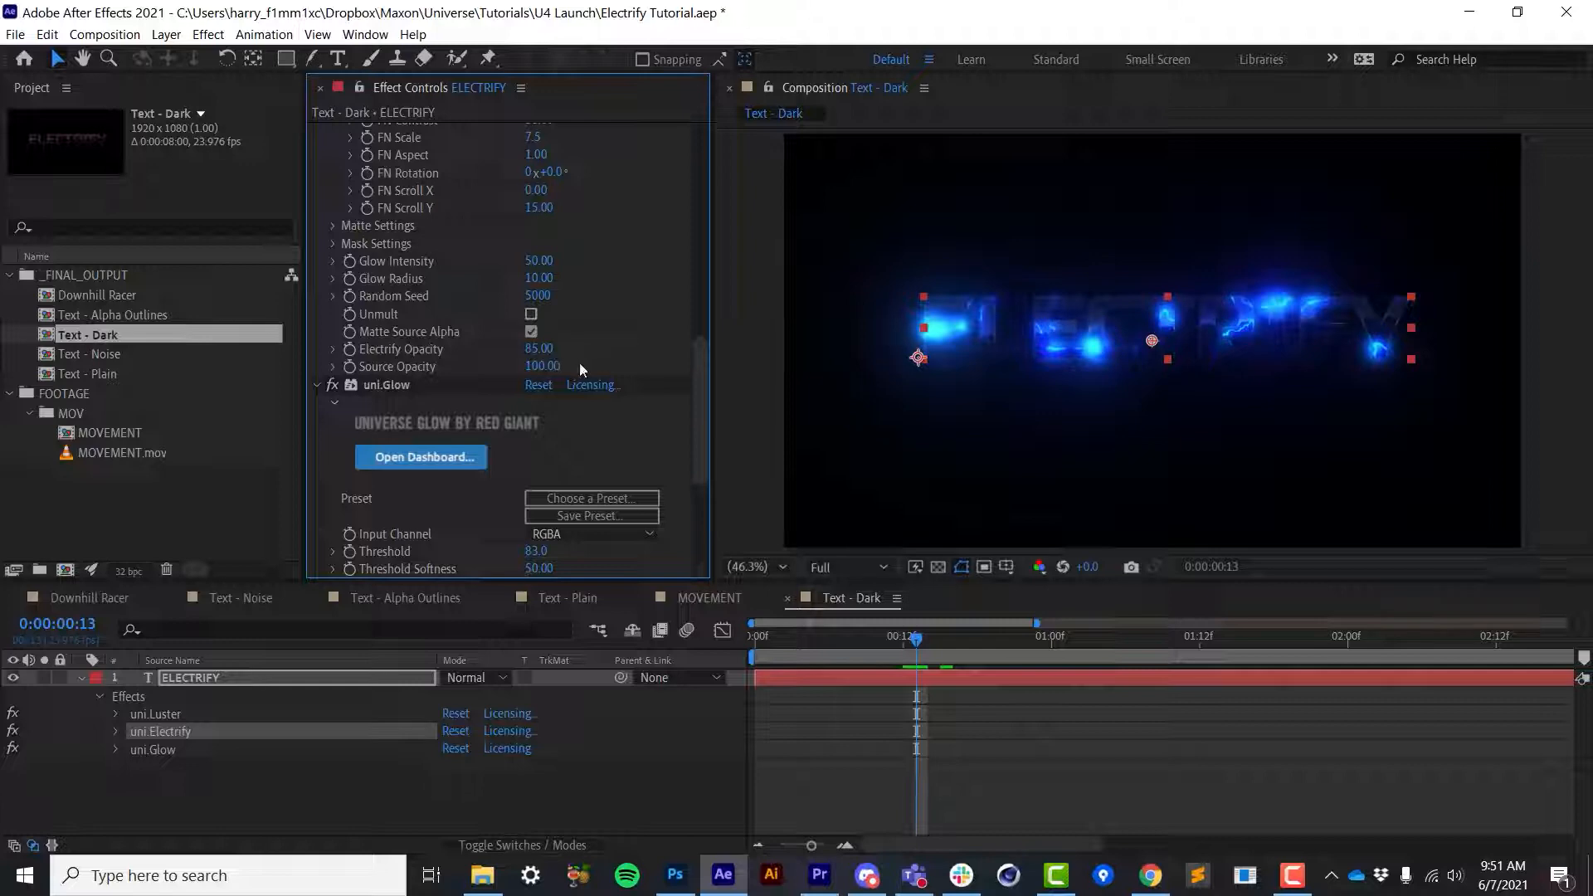
Show the transparency grid and compare the text layer with Electrify's Matte Source Alpha off and on, leaving it on
click(532, 332)
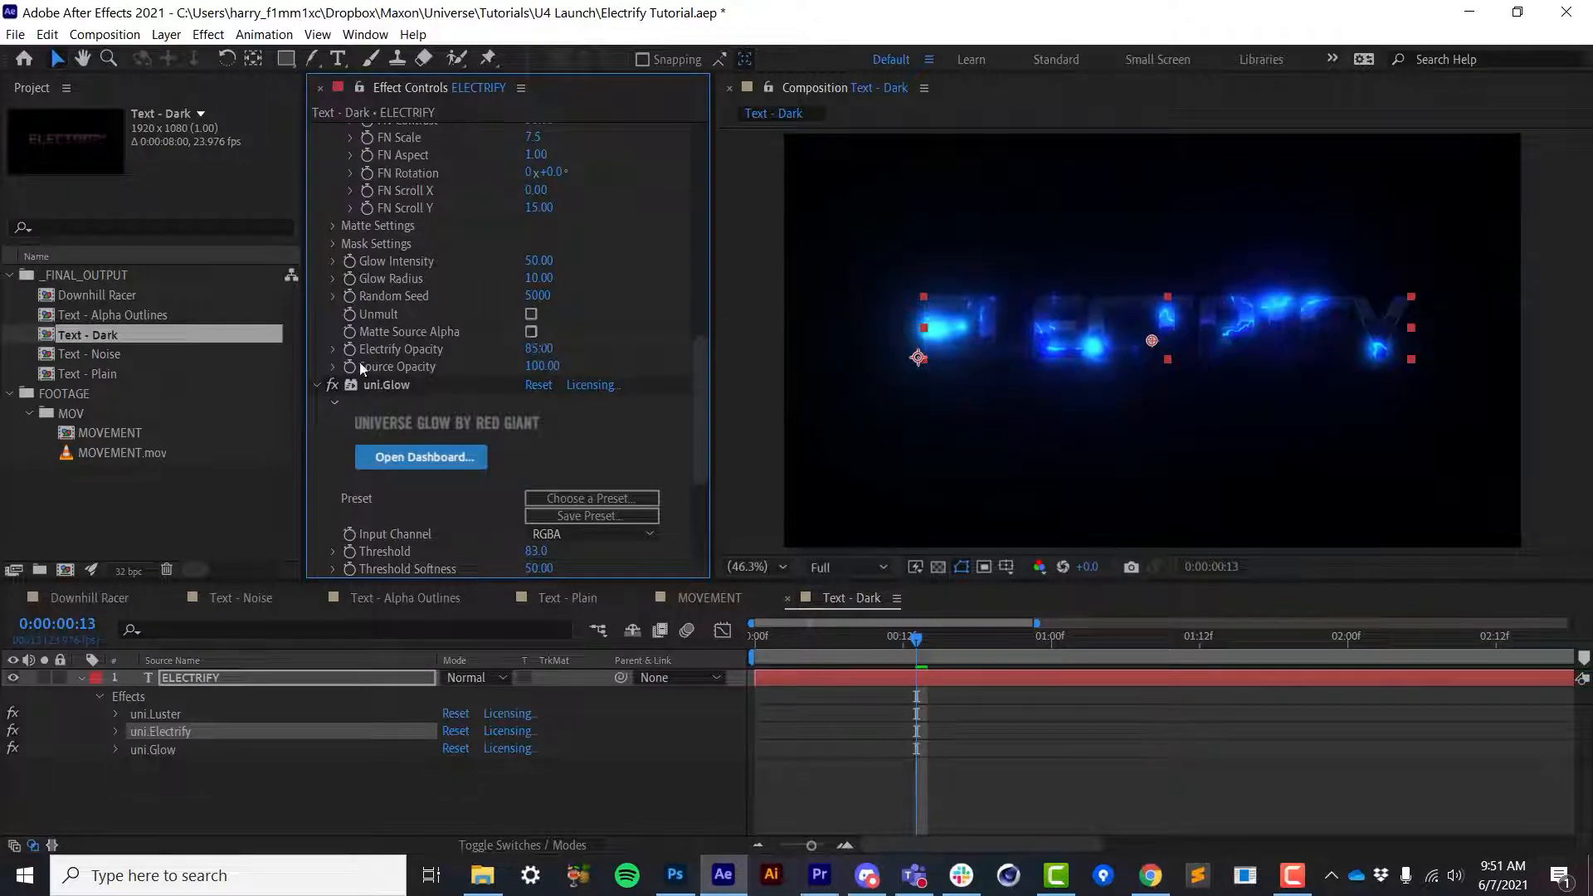
click(937, 566)
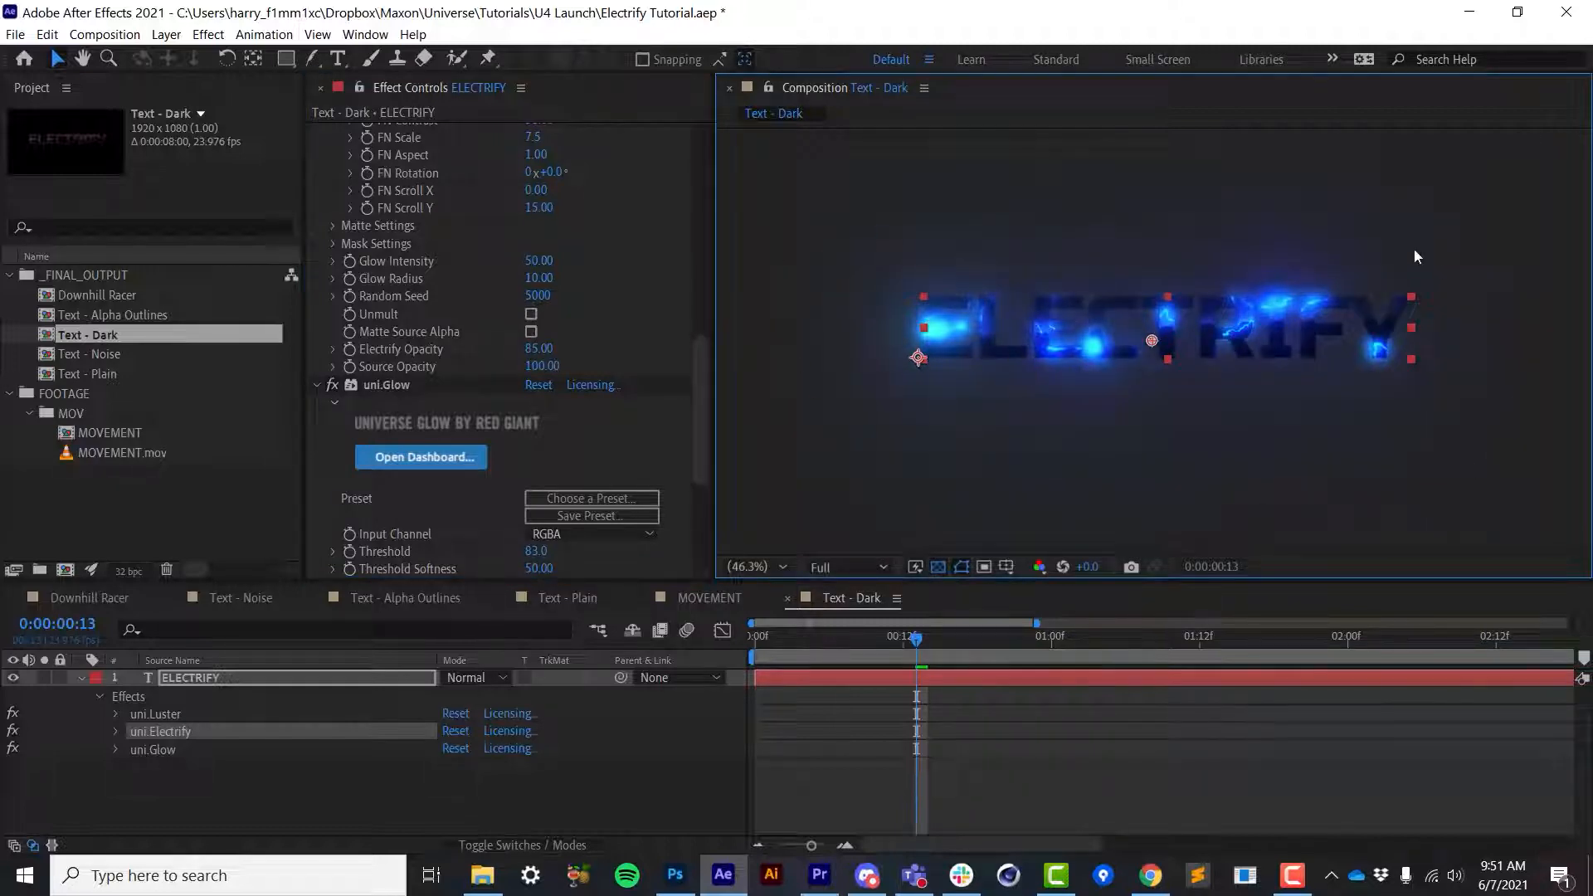
click(531, 333)
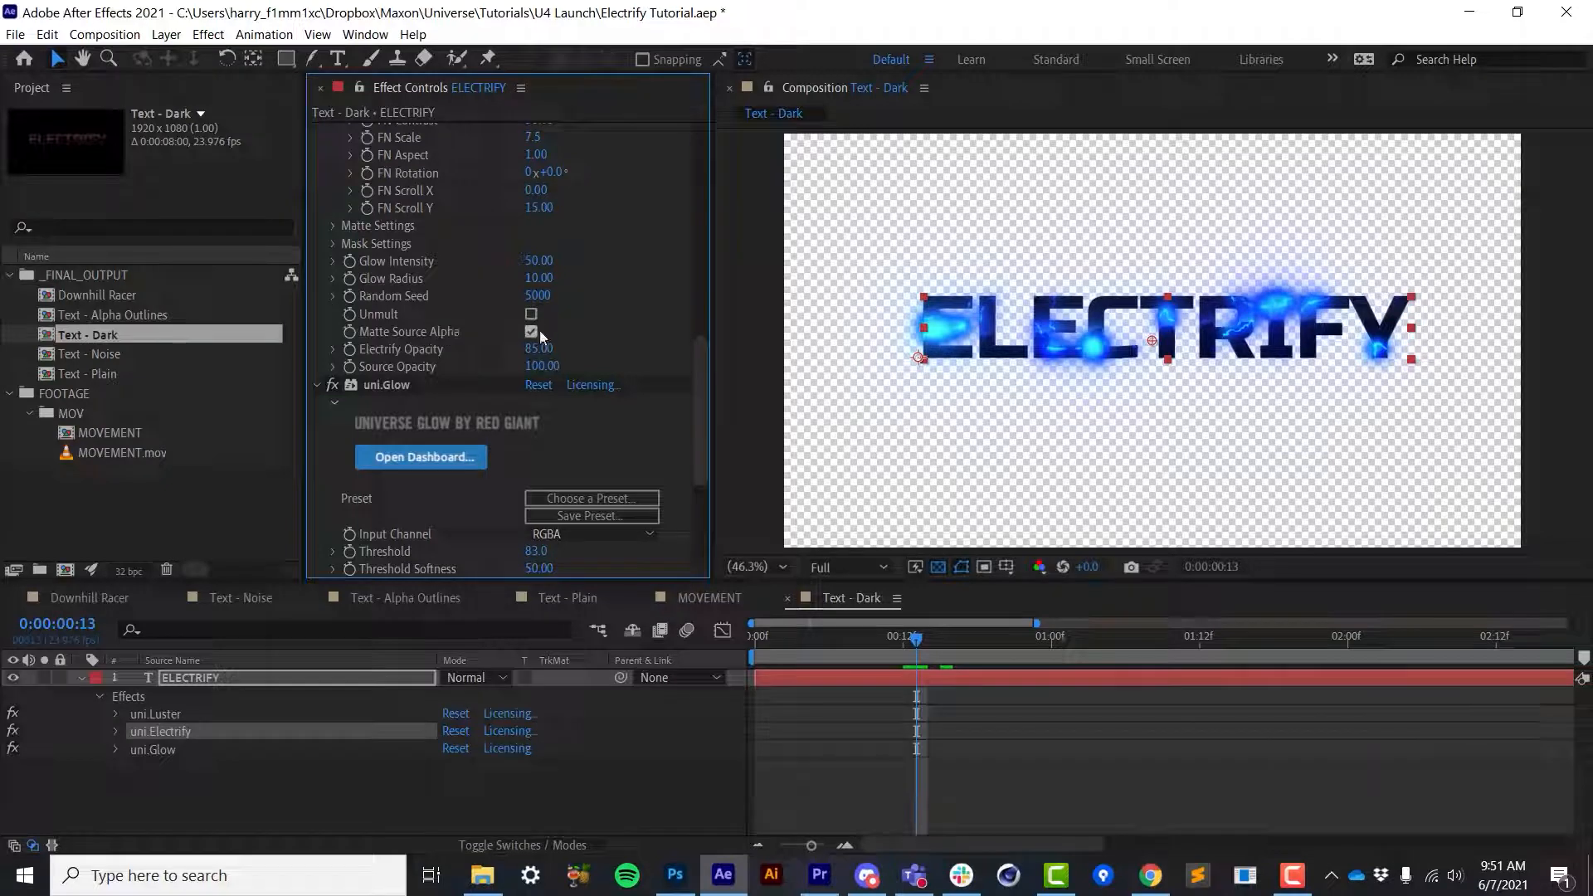
drag(704, 377, 709, 329)
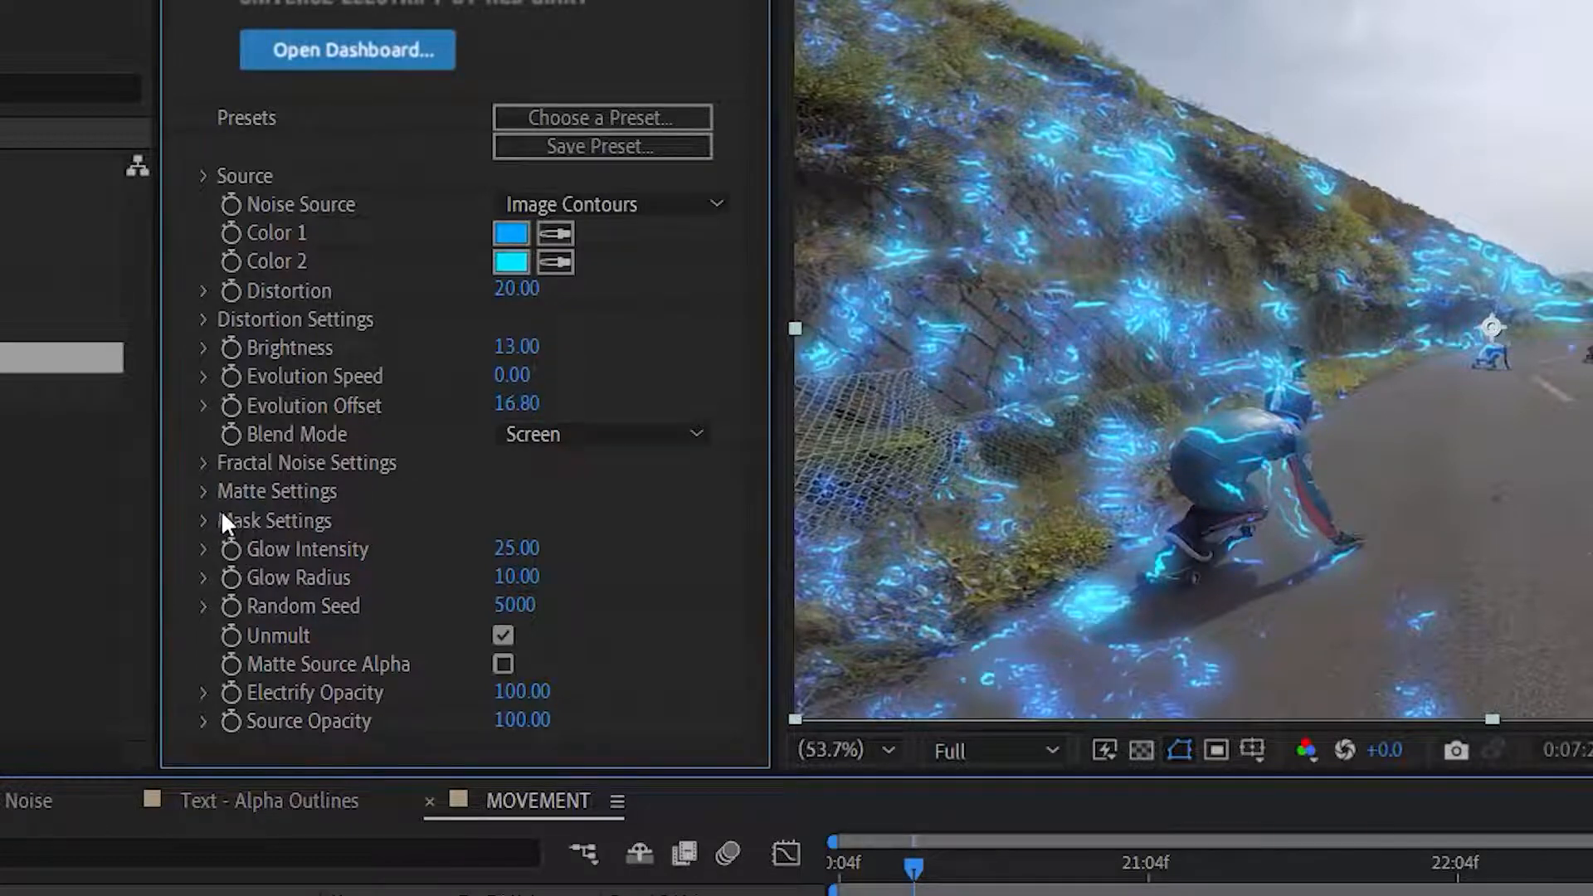
Enable the Electrify mask on the skater footage and centre it on the nearest skater at 635.0, 724.3
click(203, 521)
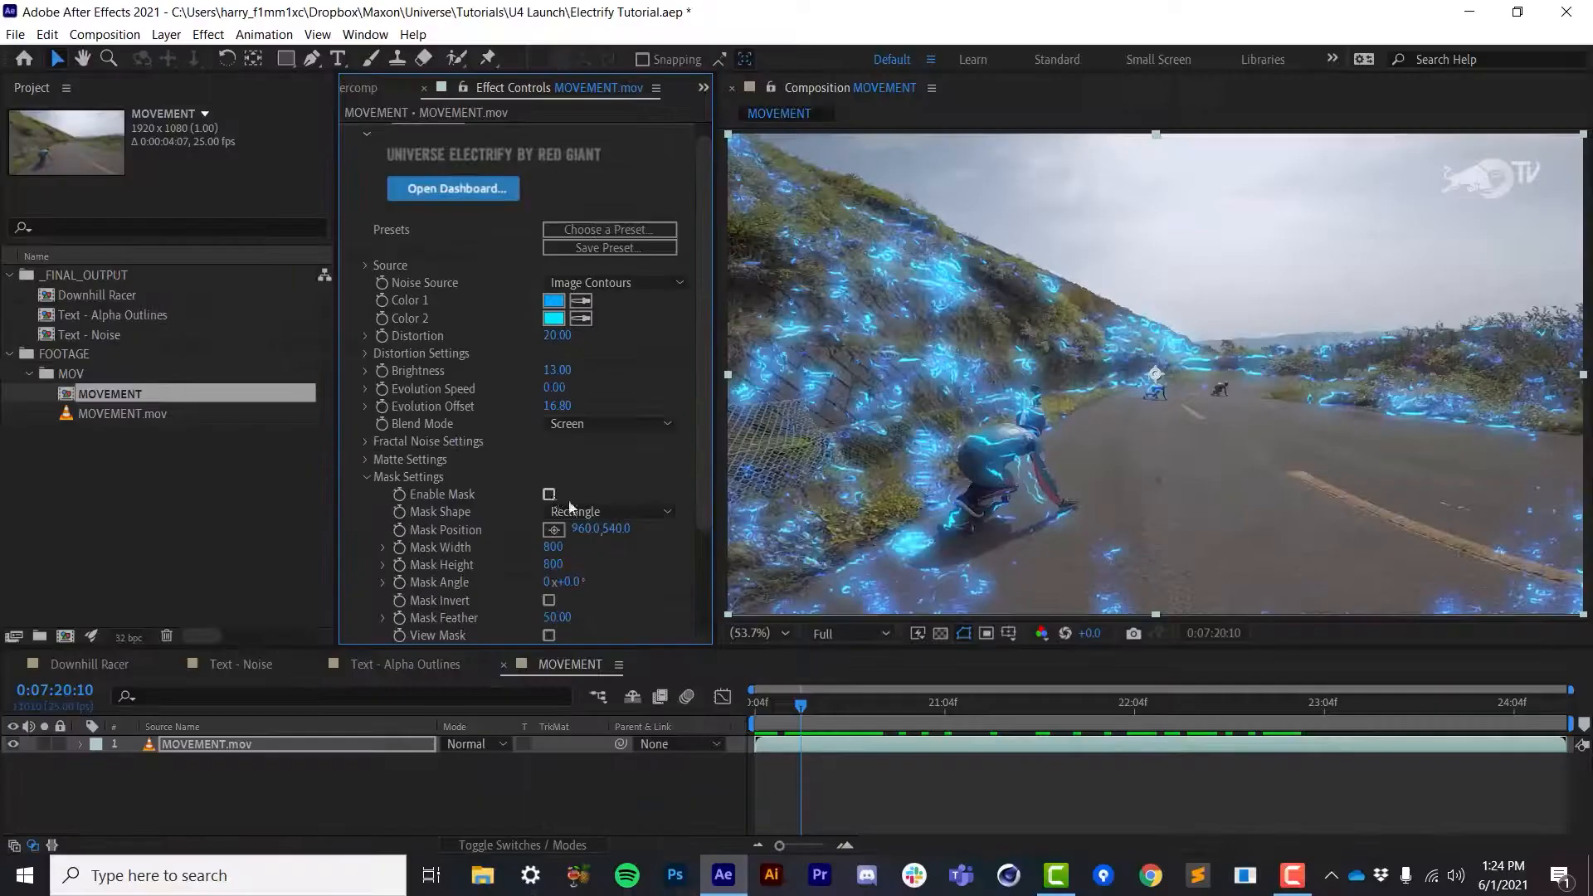
click(502, 524)
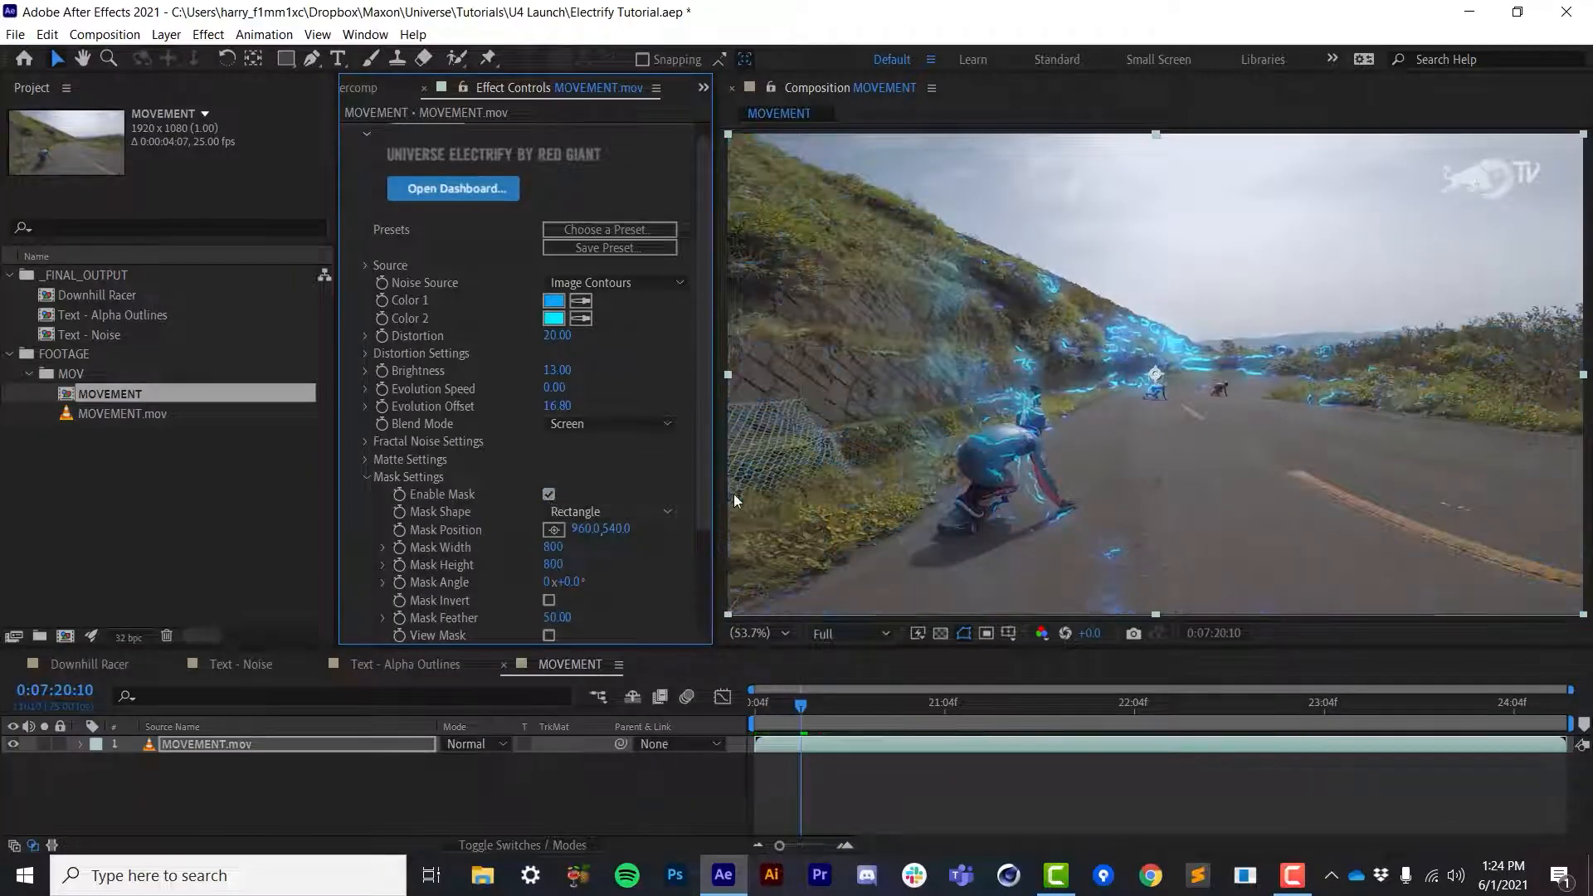
click(554, 530)
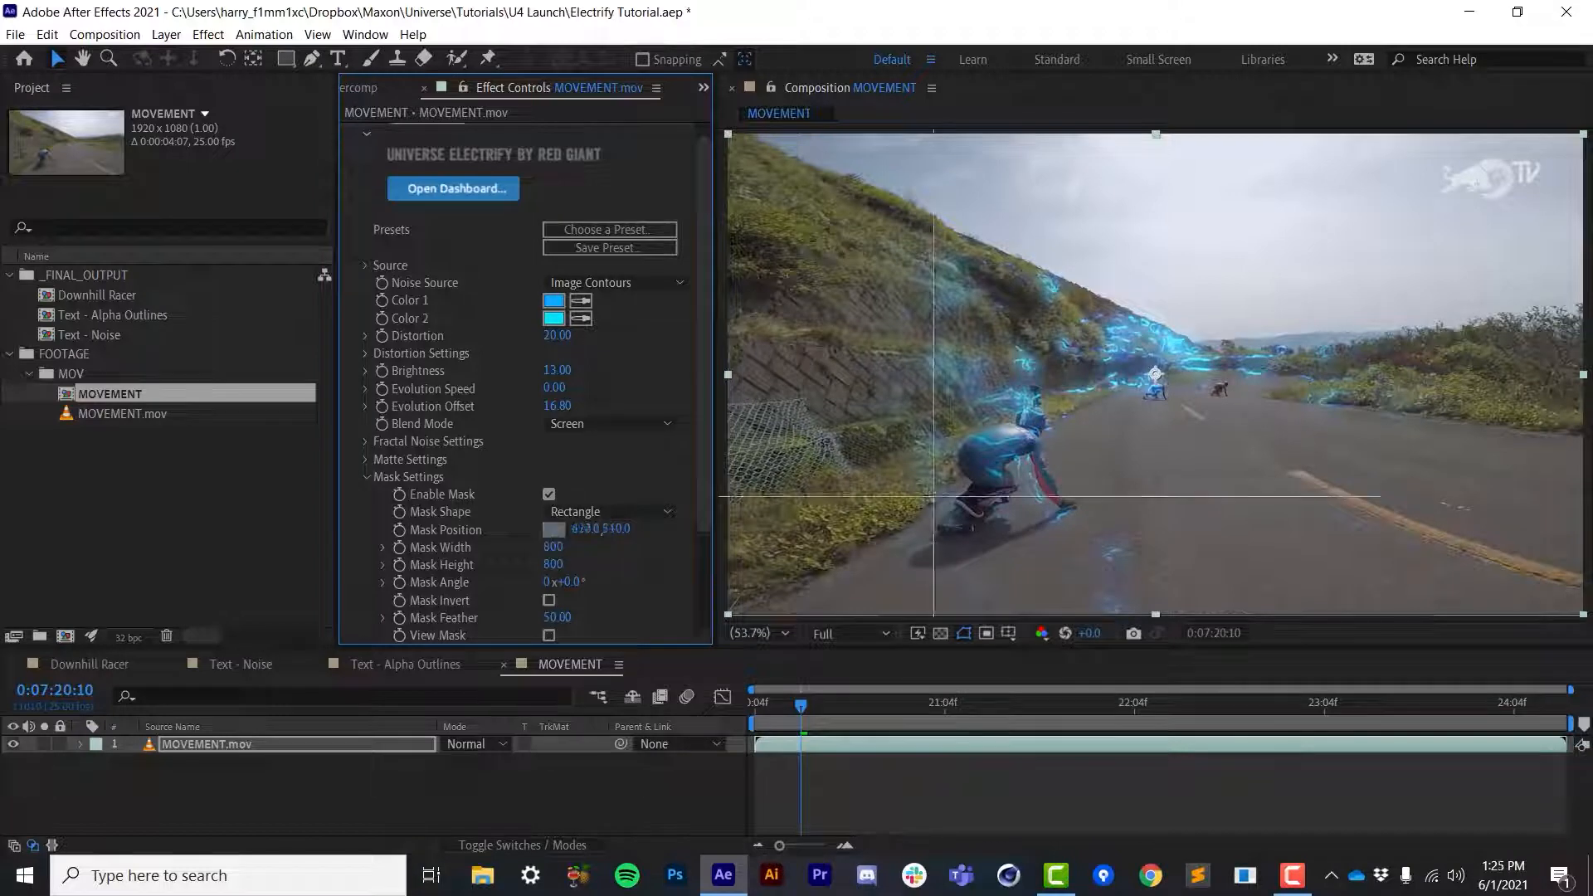
click(1007, 459)
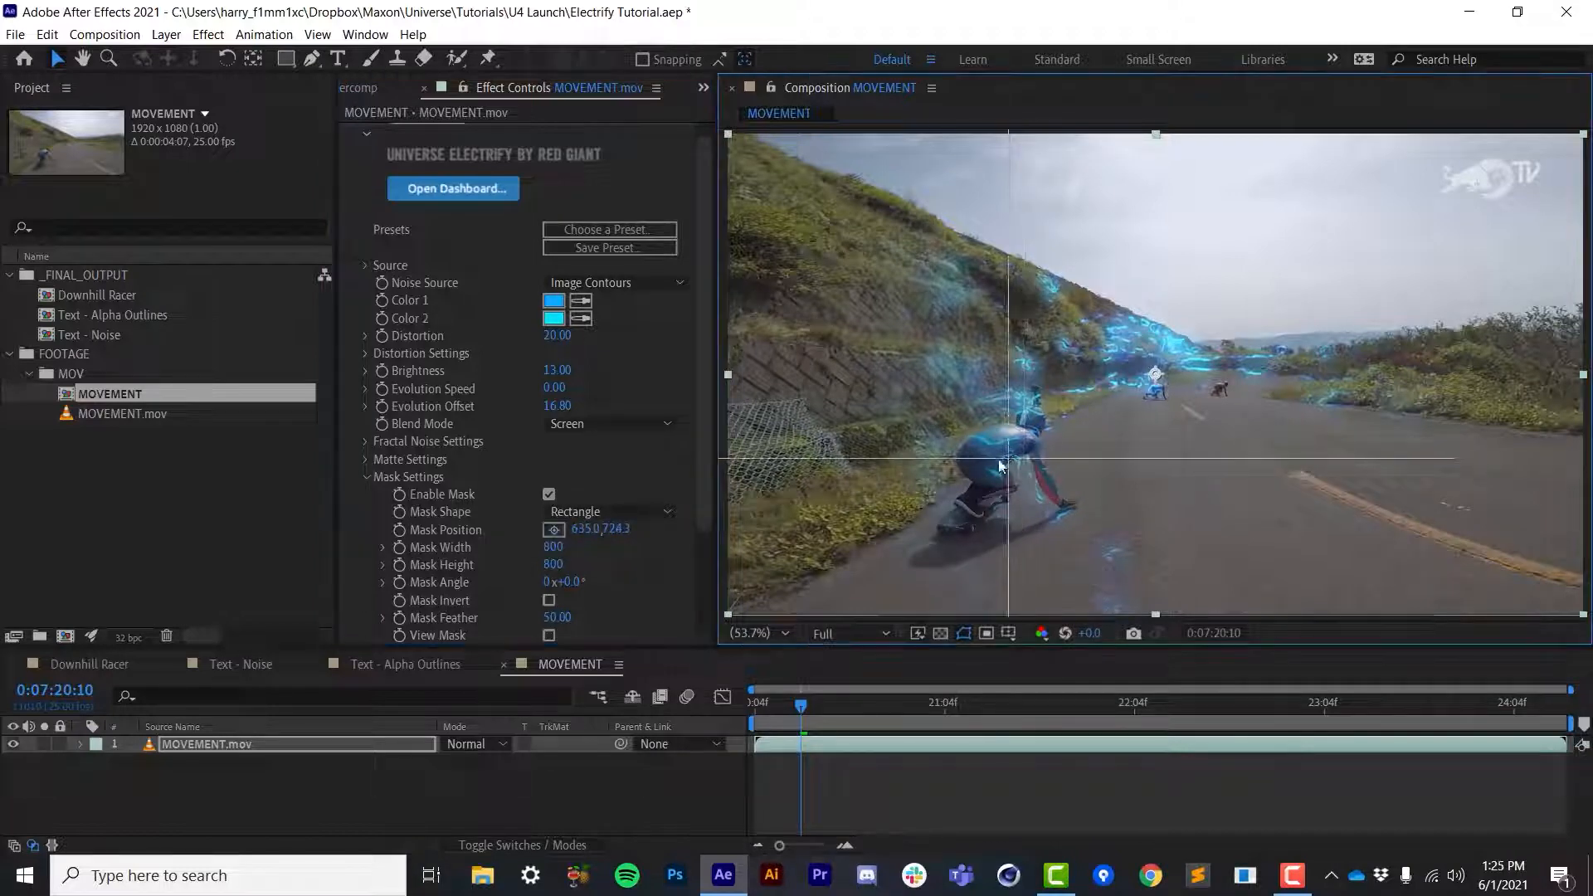
Change the mask shape to Ellipse and shrink it around the skater, narrowing its width and setting its height to 430
click(616, 510)
click(608, 556)
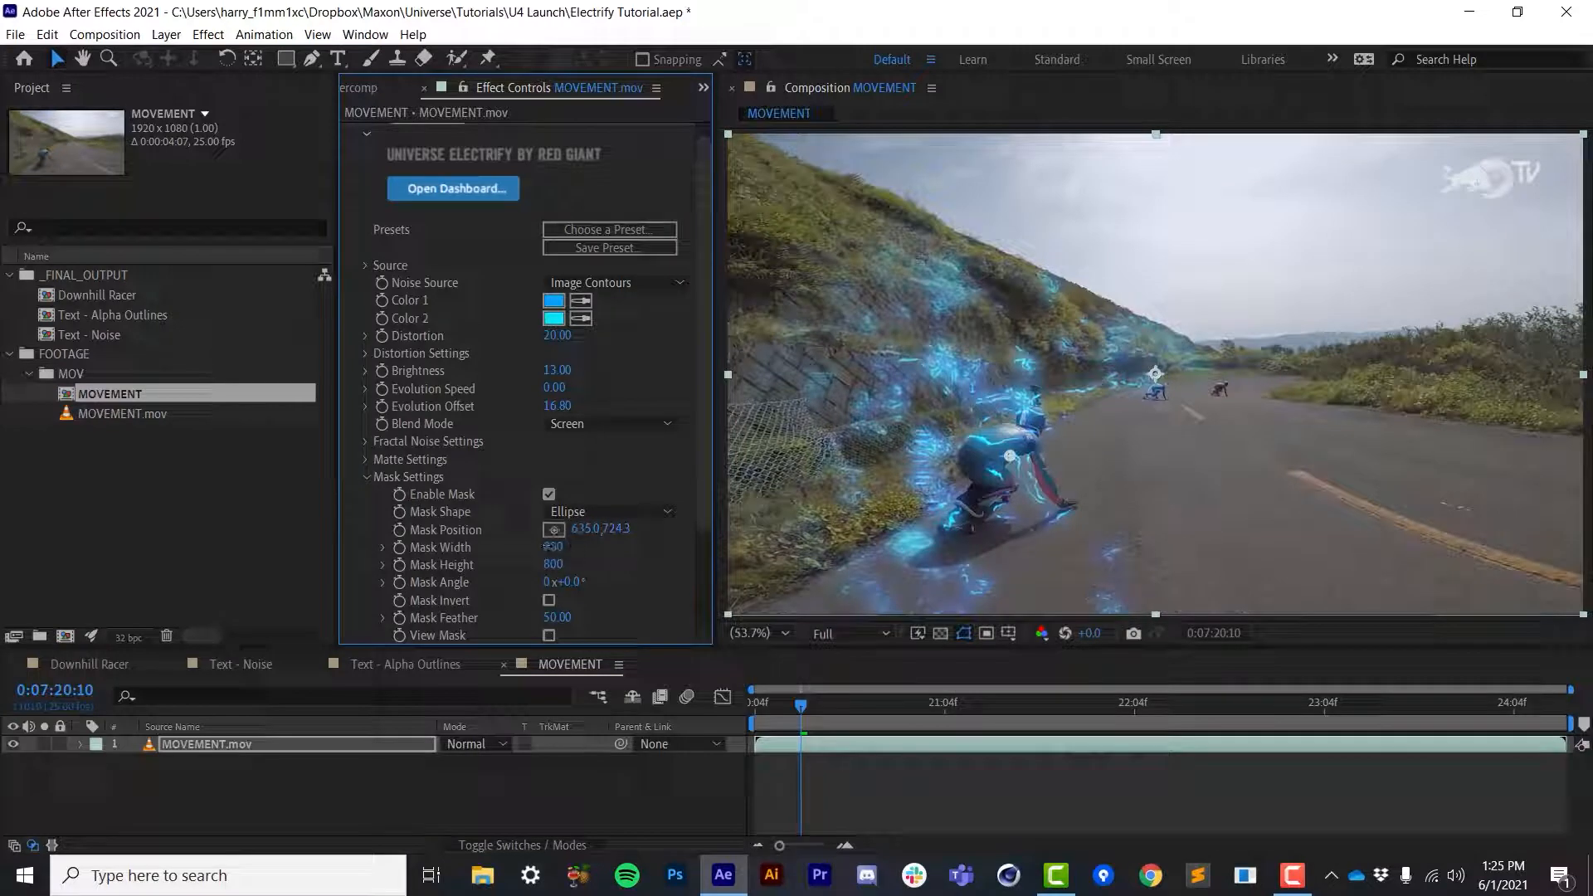
drag(528, 547, 562, 552)
drag(558, 564, 558, 561)
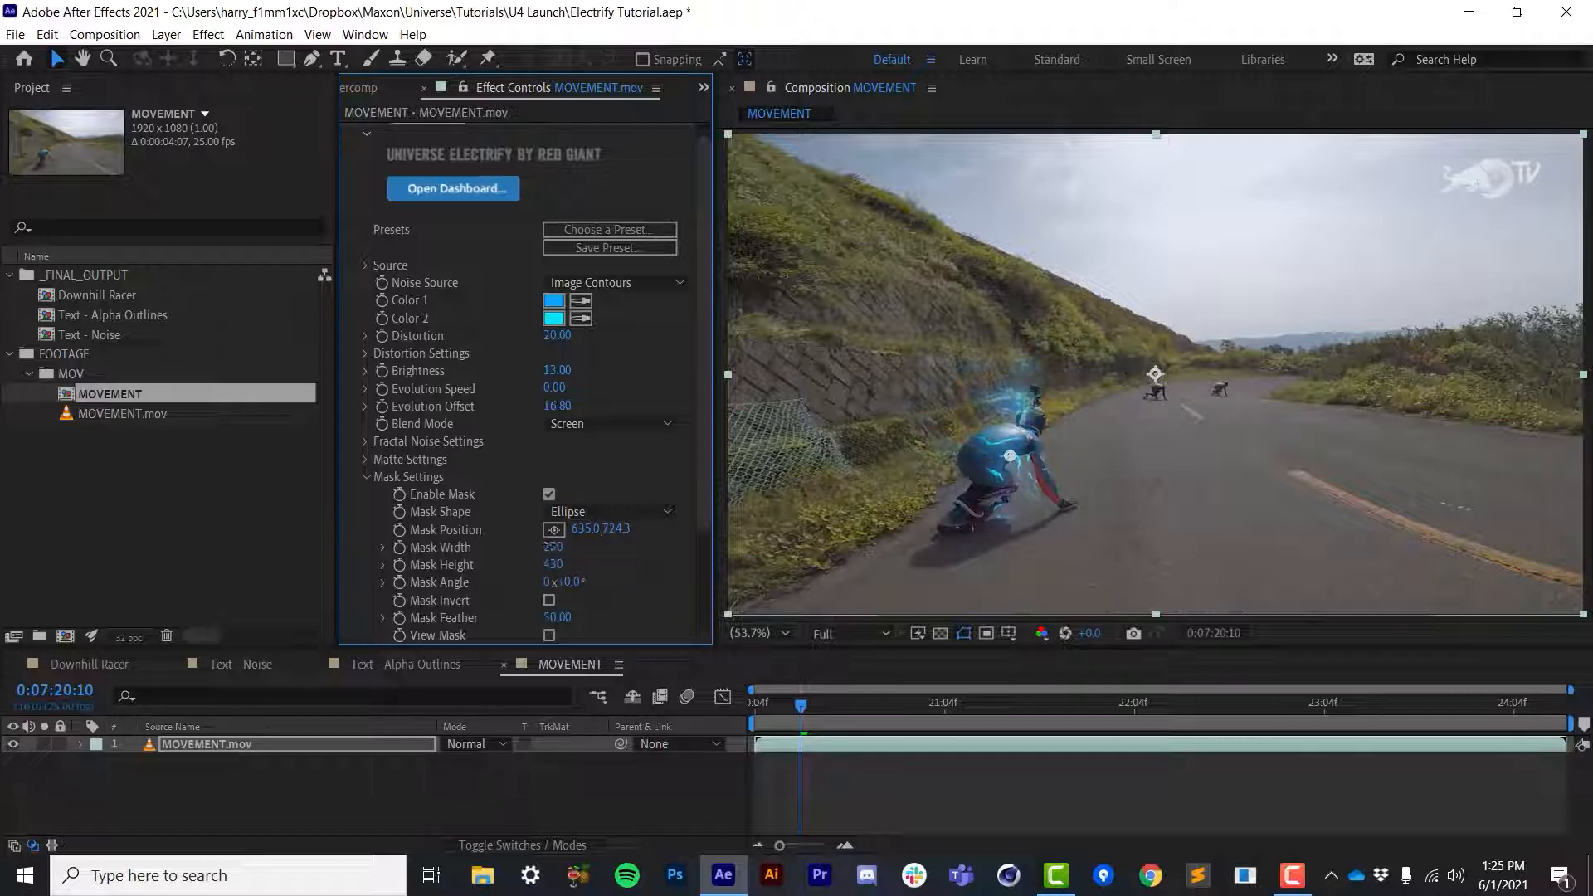
Rotate the elliptical mask to 36°, set its width to 190 and height to 220, and reposition it over the skater at 640.6, 743.0
drag(572, 581, 618, 578)
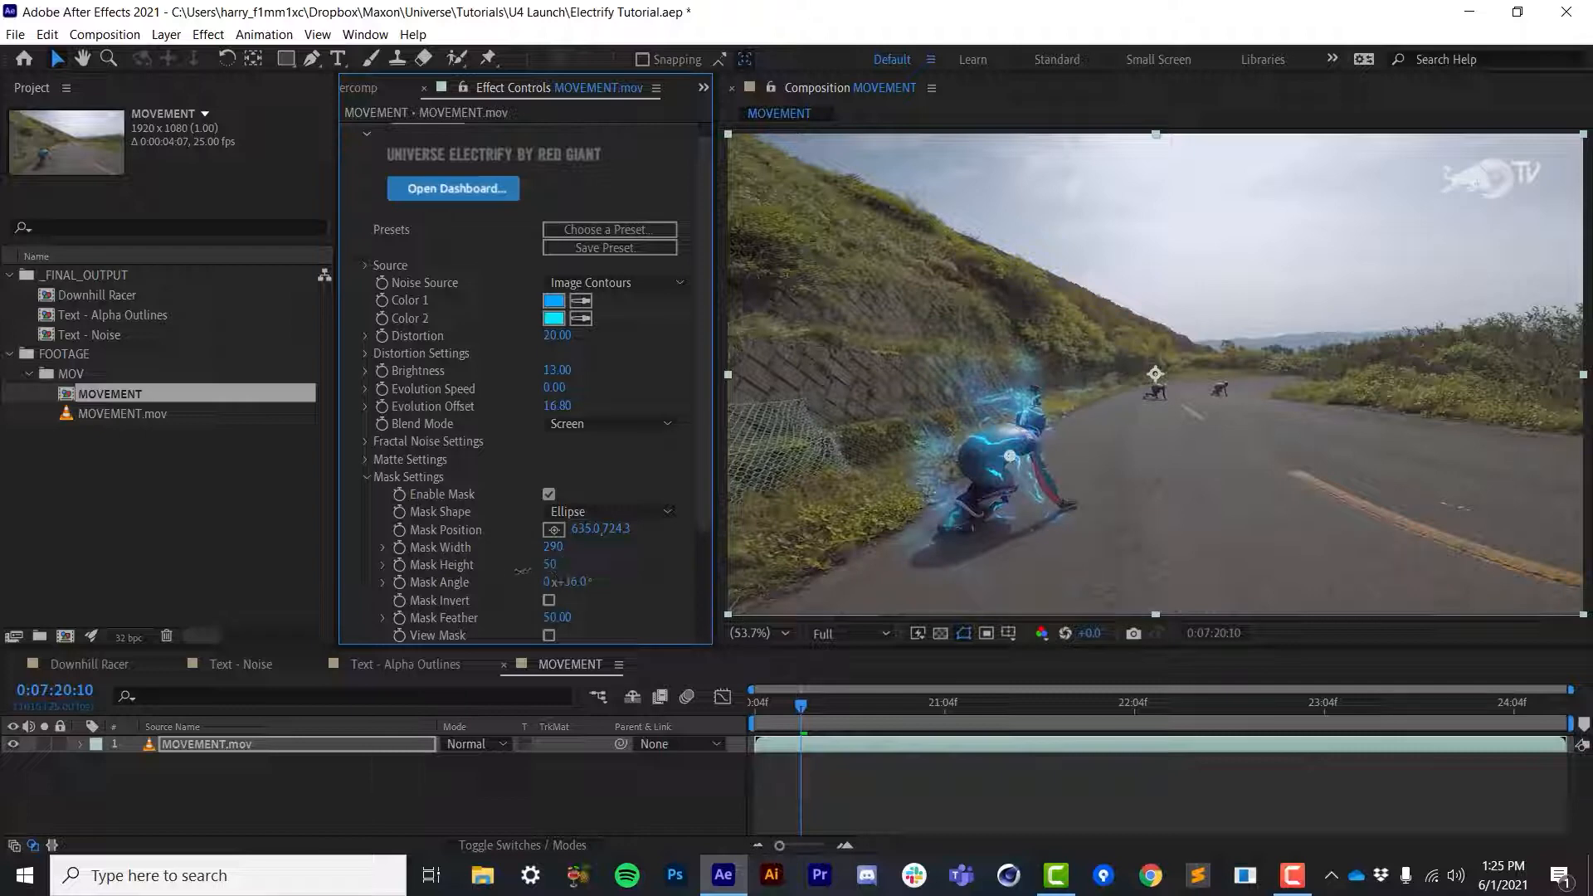
mouse_move(522, 571)
mouse_down()
mouse_move(503, 577)
mouse_move(544, 554)
mouse_up()
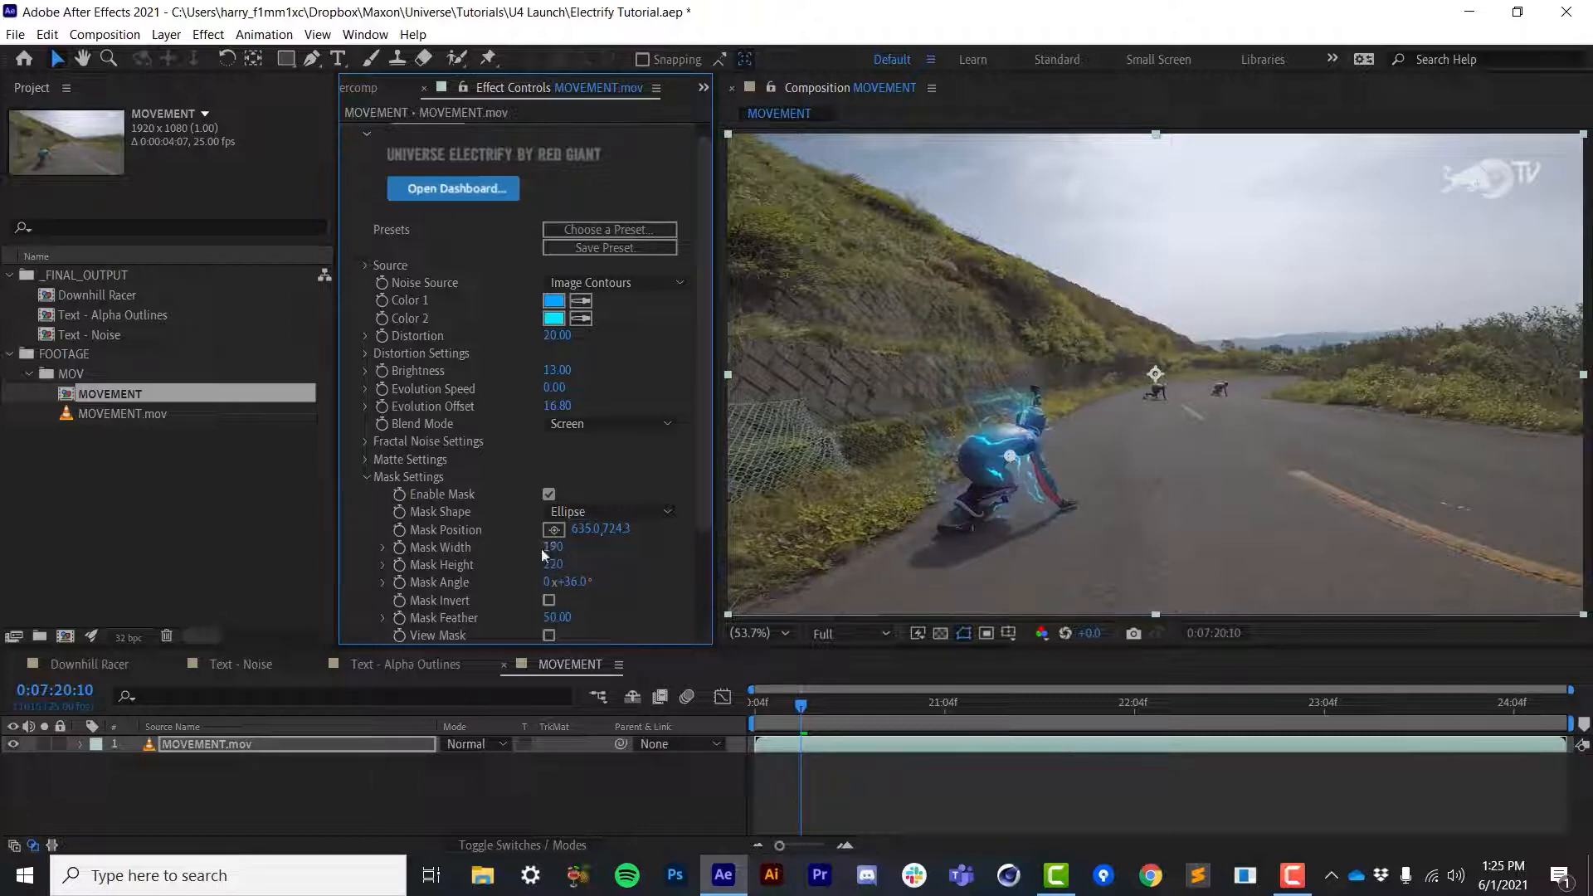
drag(1010, 461, 1010, 474)
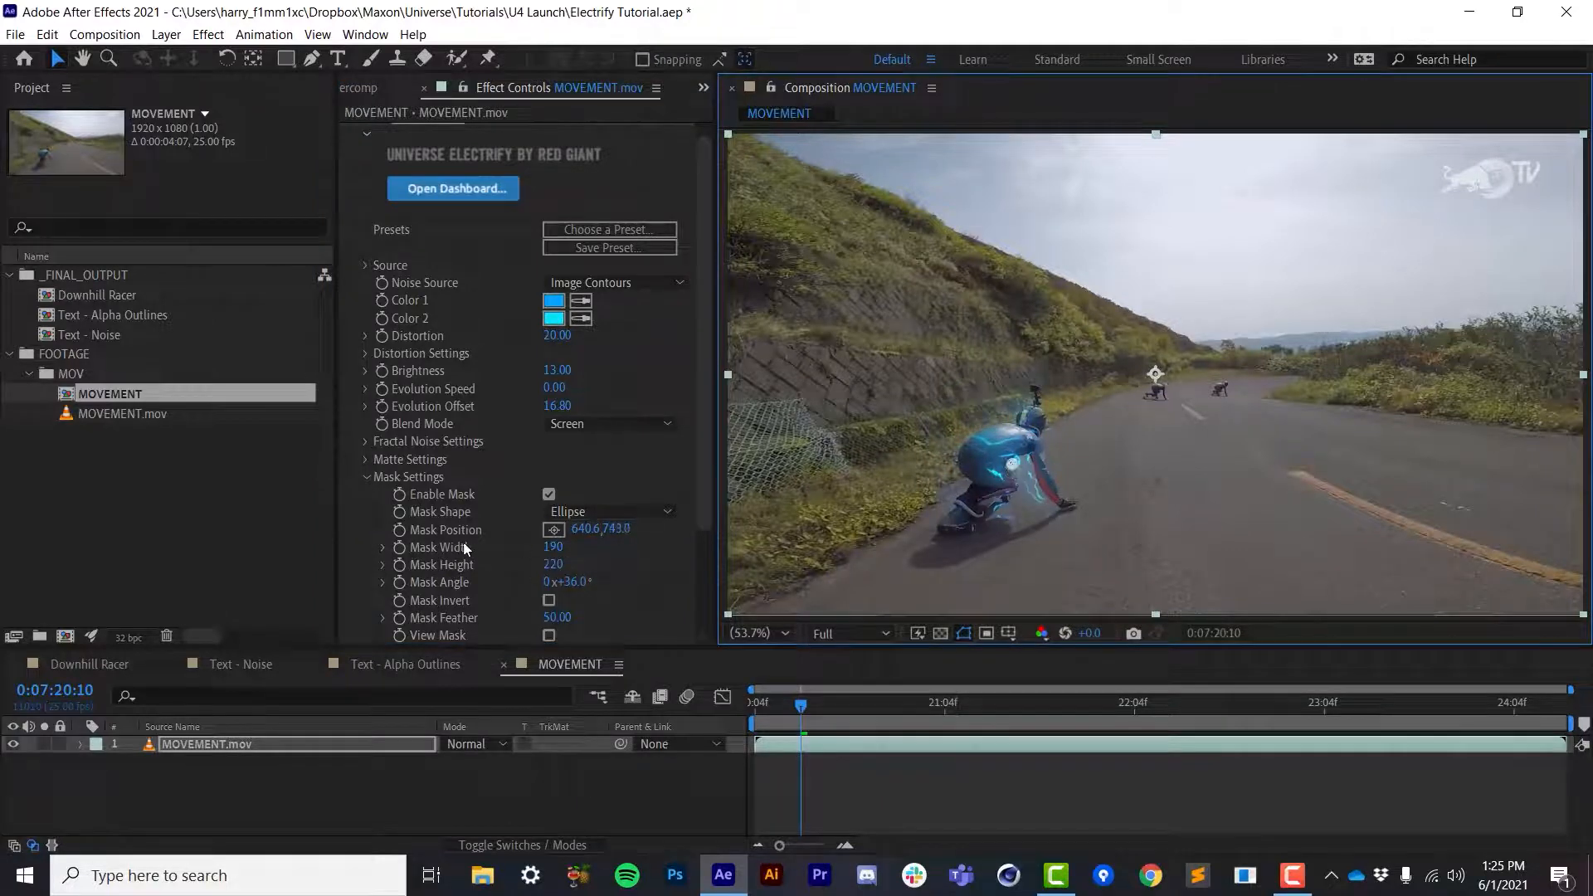
Keyframe Mask Position from 0:07:20:10 to follow the skater, using 705.7, 677.8 at 0:07:20:23 and 618.2, 597.7 at 0:07:21:19
click(399, 530)
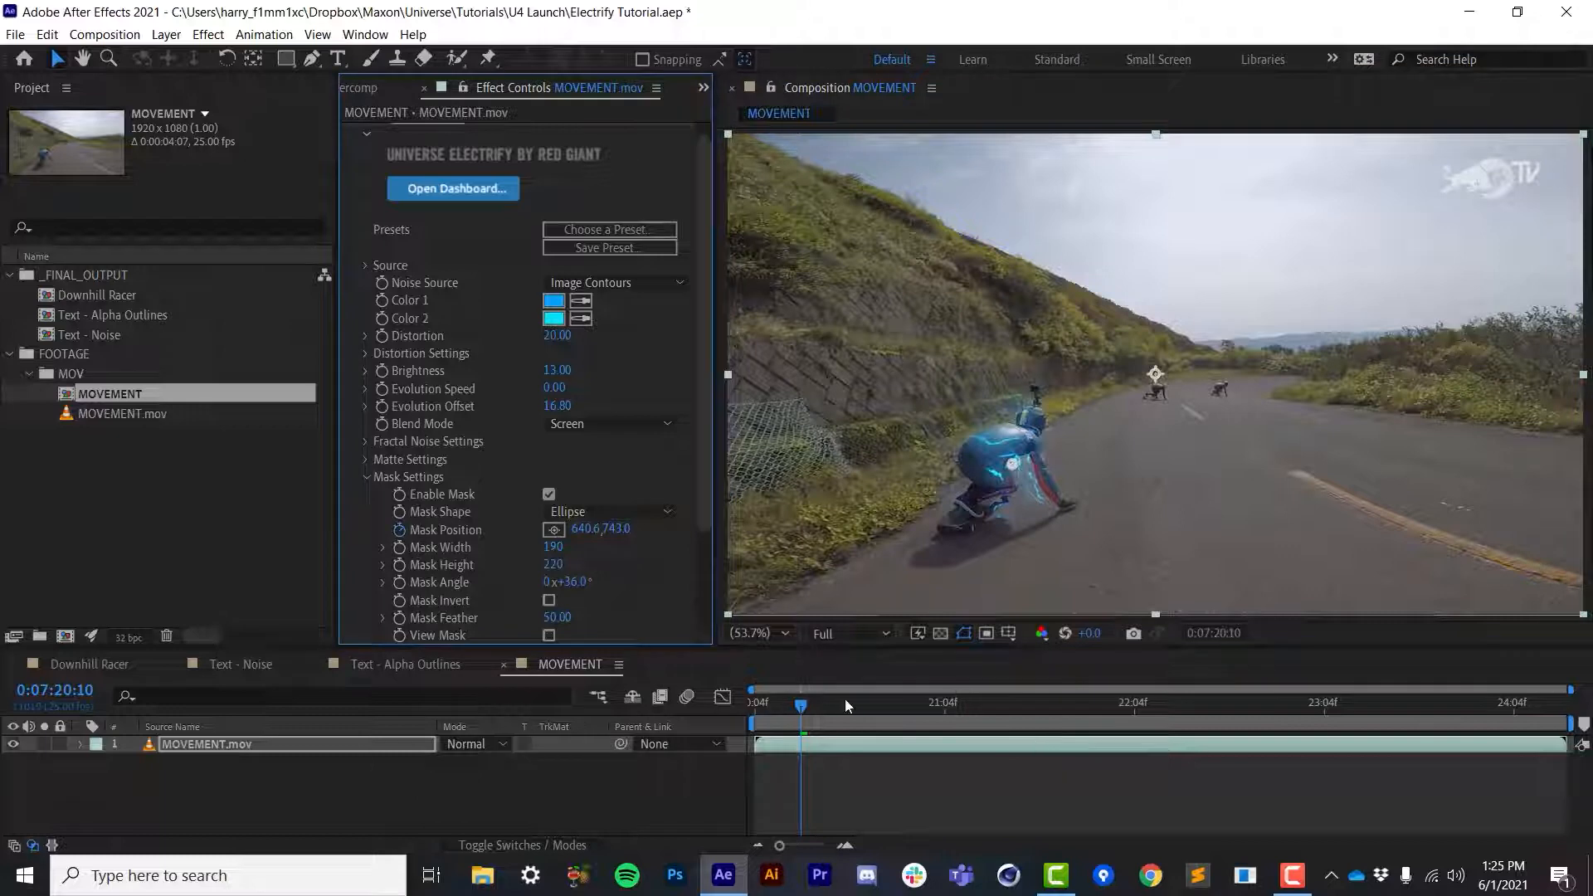
drag(845, 704, 899, 701)
drag(1013, 465, 1043, 441)
drag(999, 702, 1058, 703)
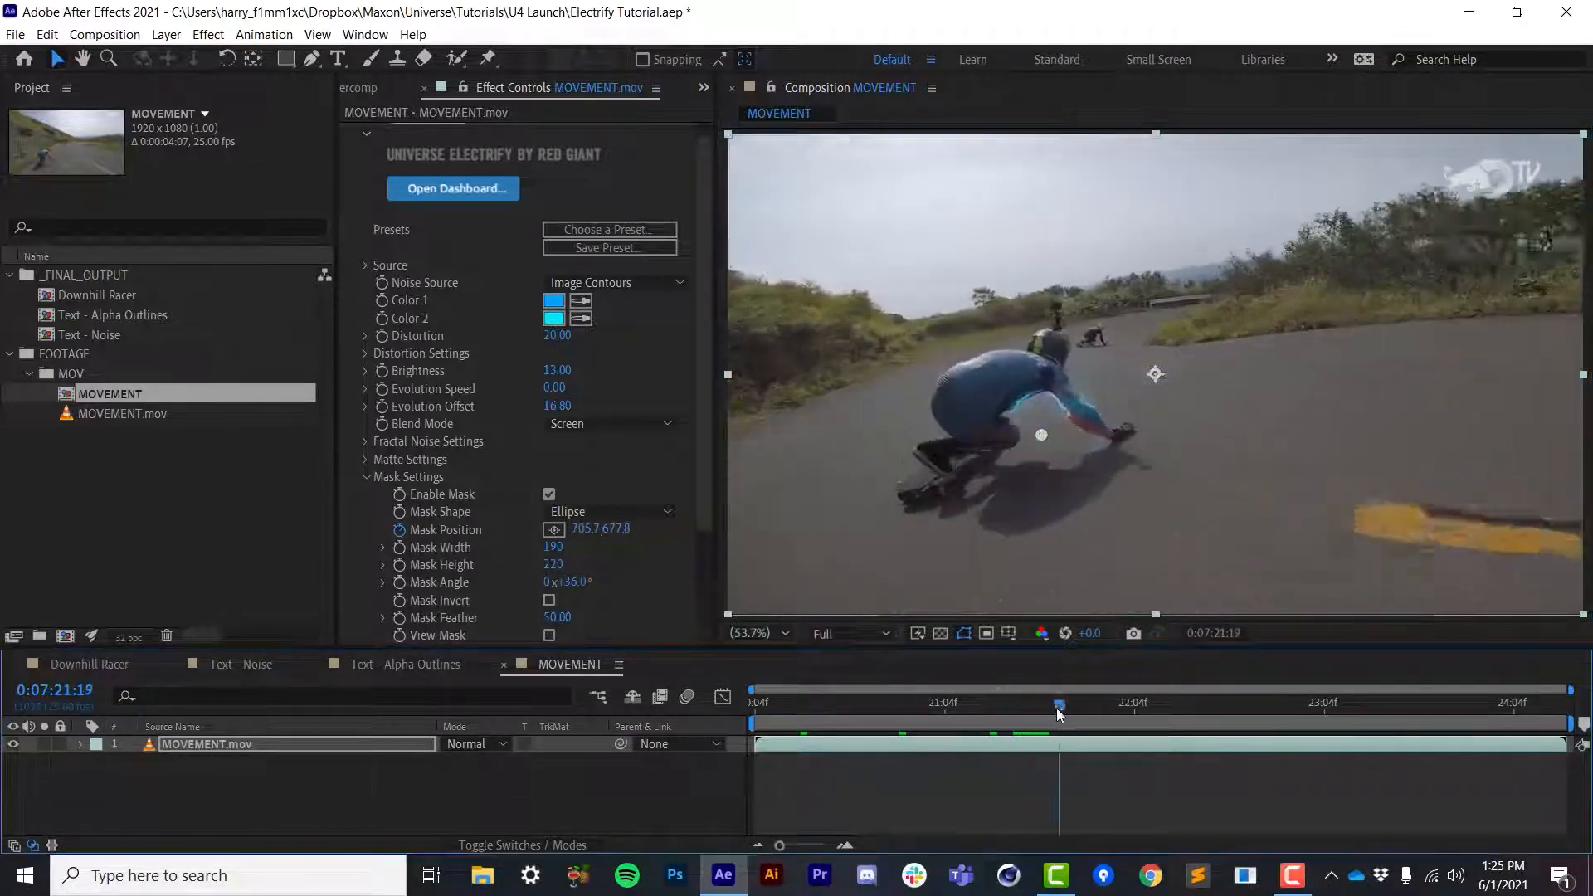
drag(1041, 438, 1003, 412)
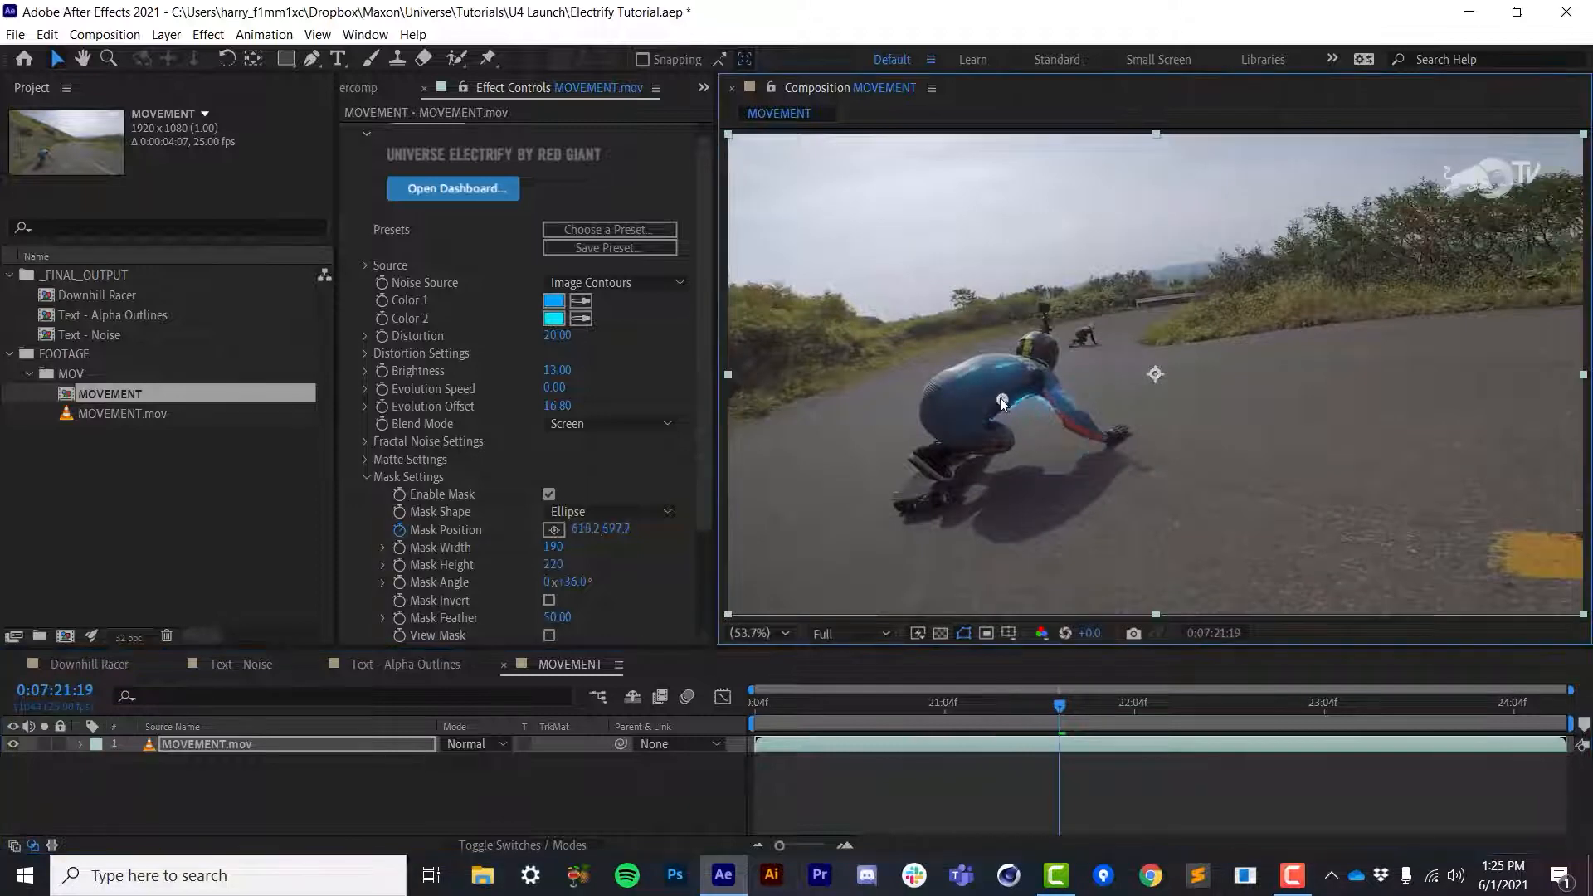
Enable keyframing for Mask Width and Mask Height, setting them to 160 and 320 at 0:07:20:05
click(399, 545)
click(400, 562)
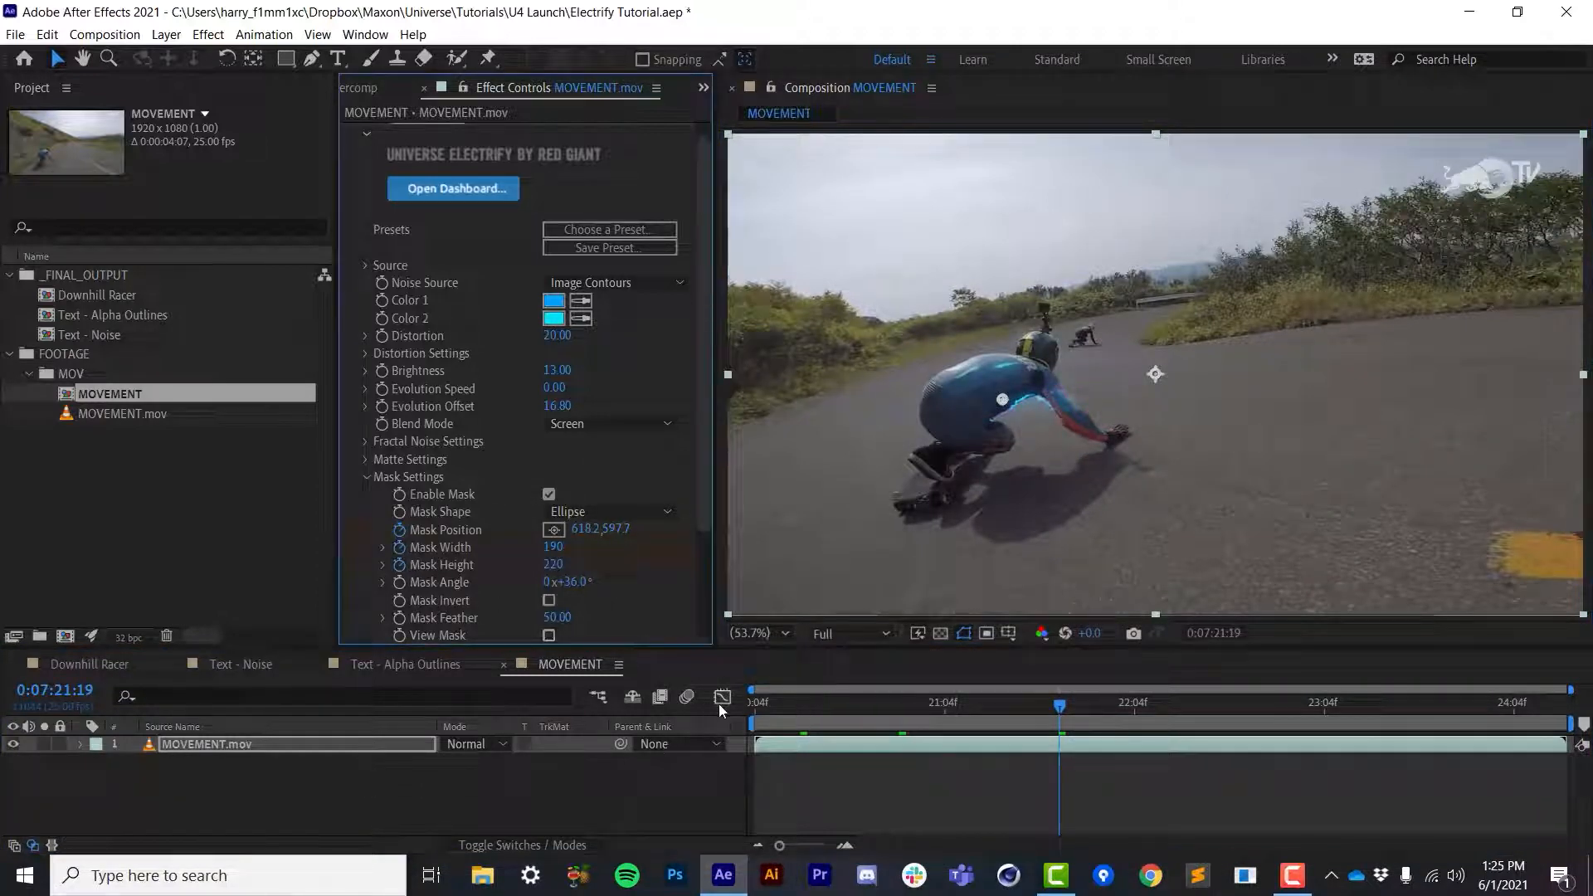
click(764, 719)
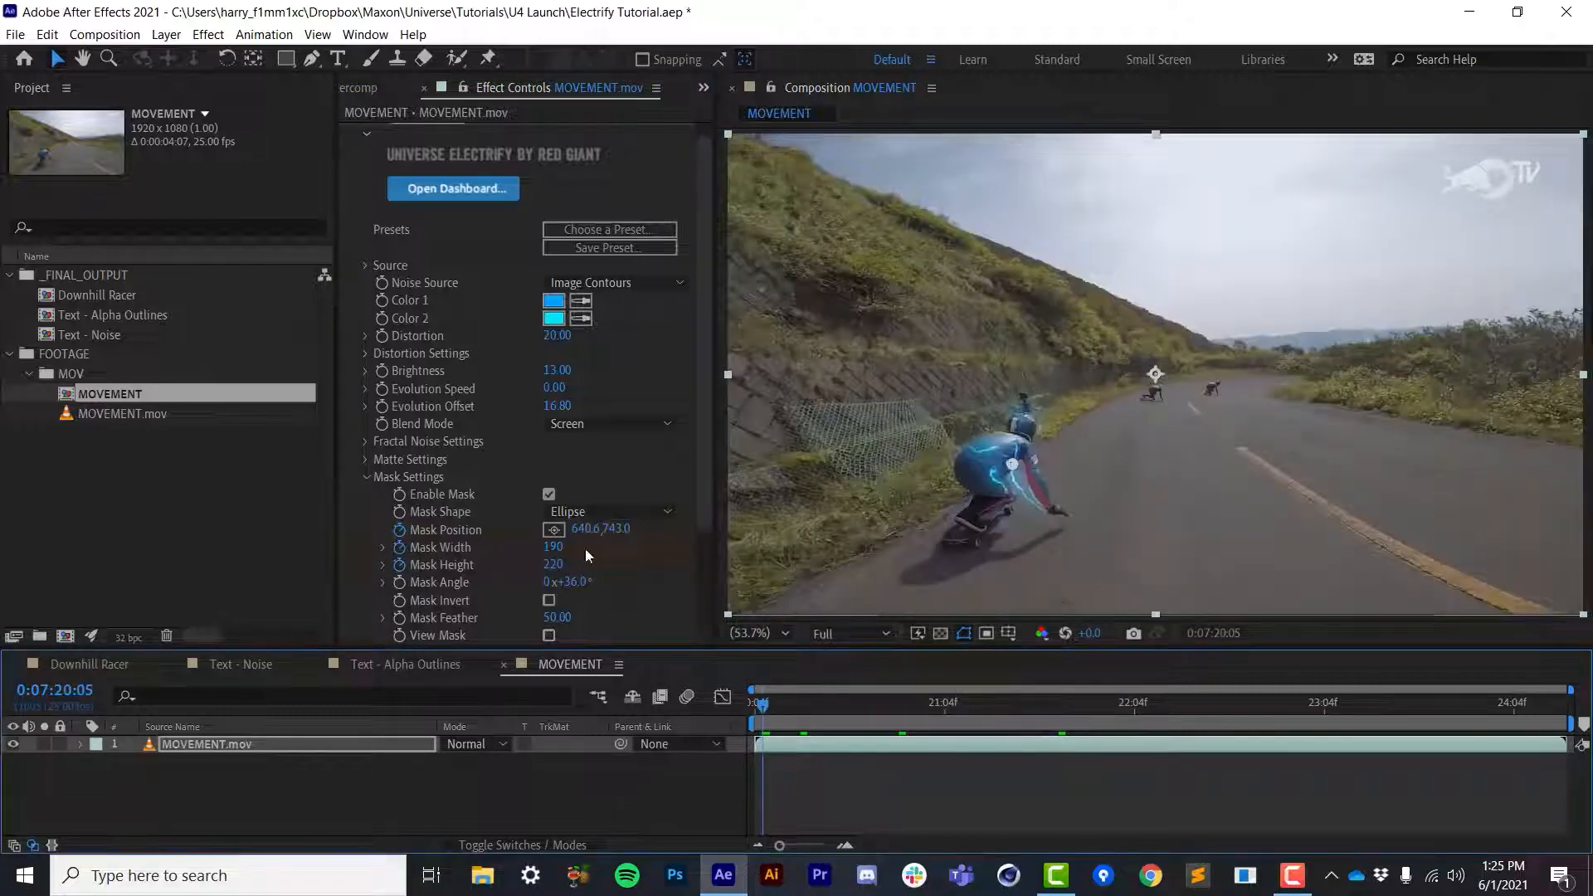
drag(557, 553, 564, 564)
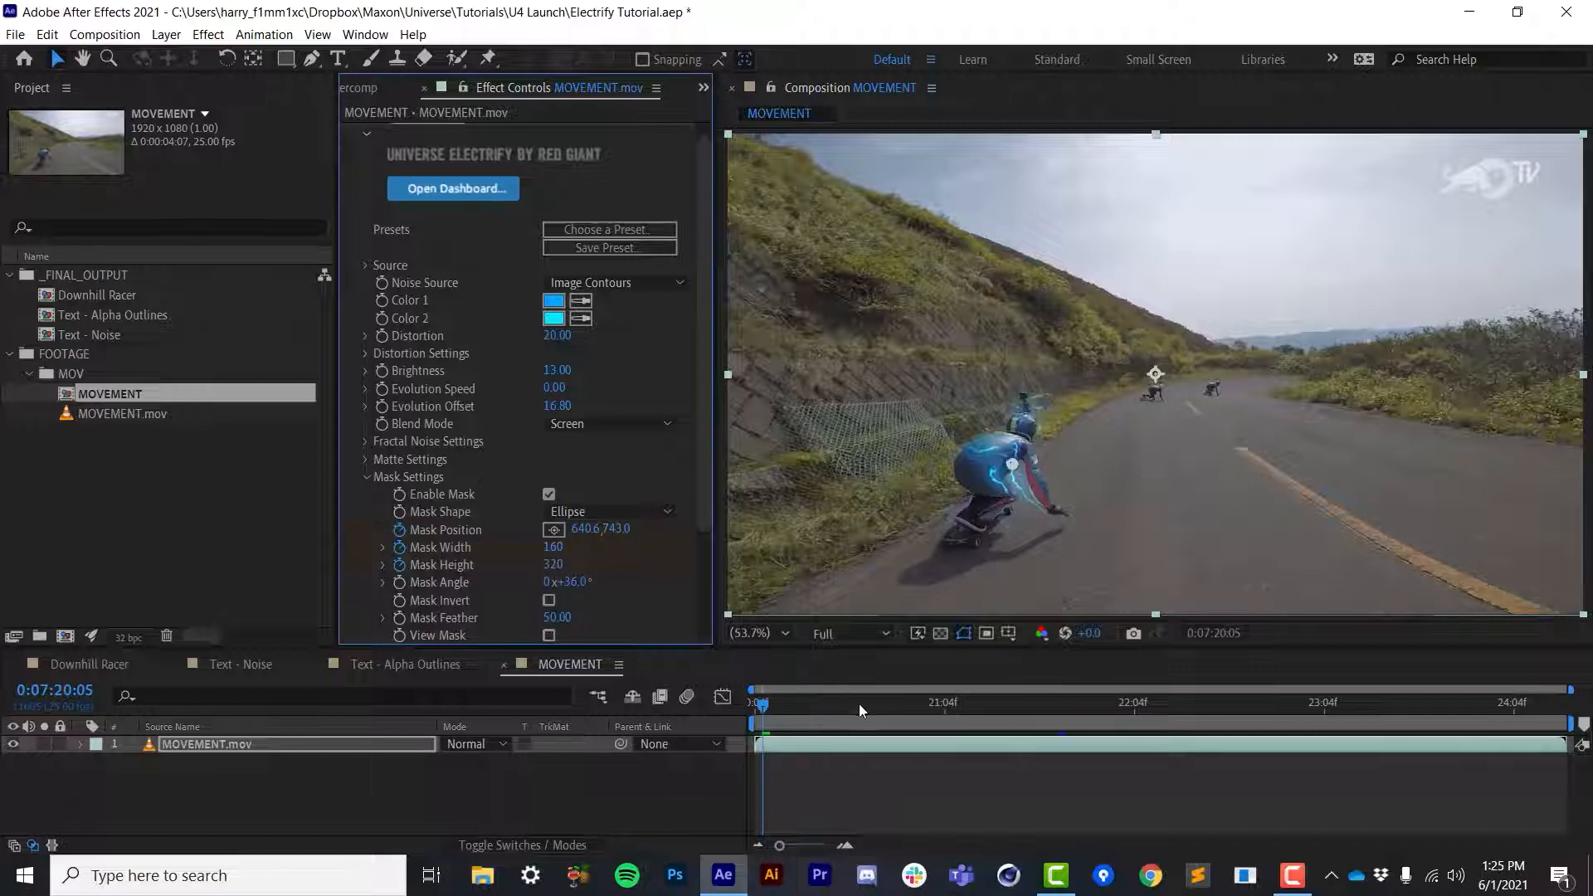
Reveal the layer's keyframes and enlarge the mask at 0:07:21:19 to a width of 290 and a height of 570
key(u)
drag(889, 705, 1062, 725)
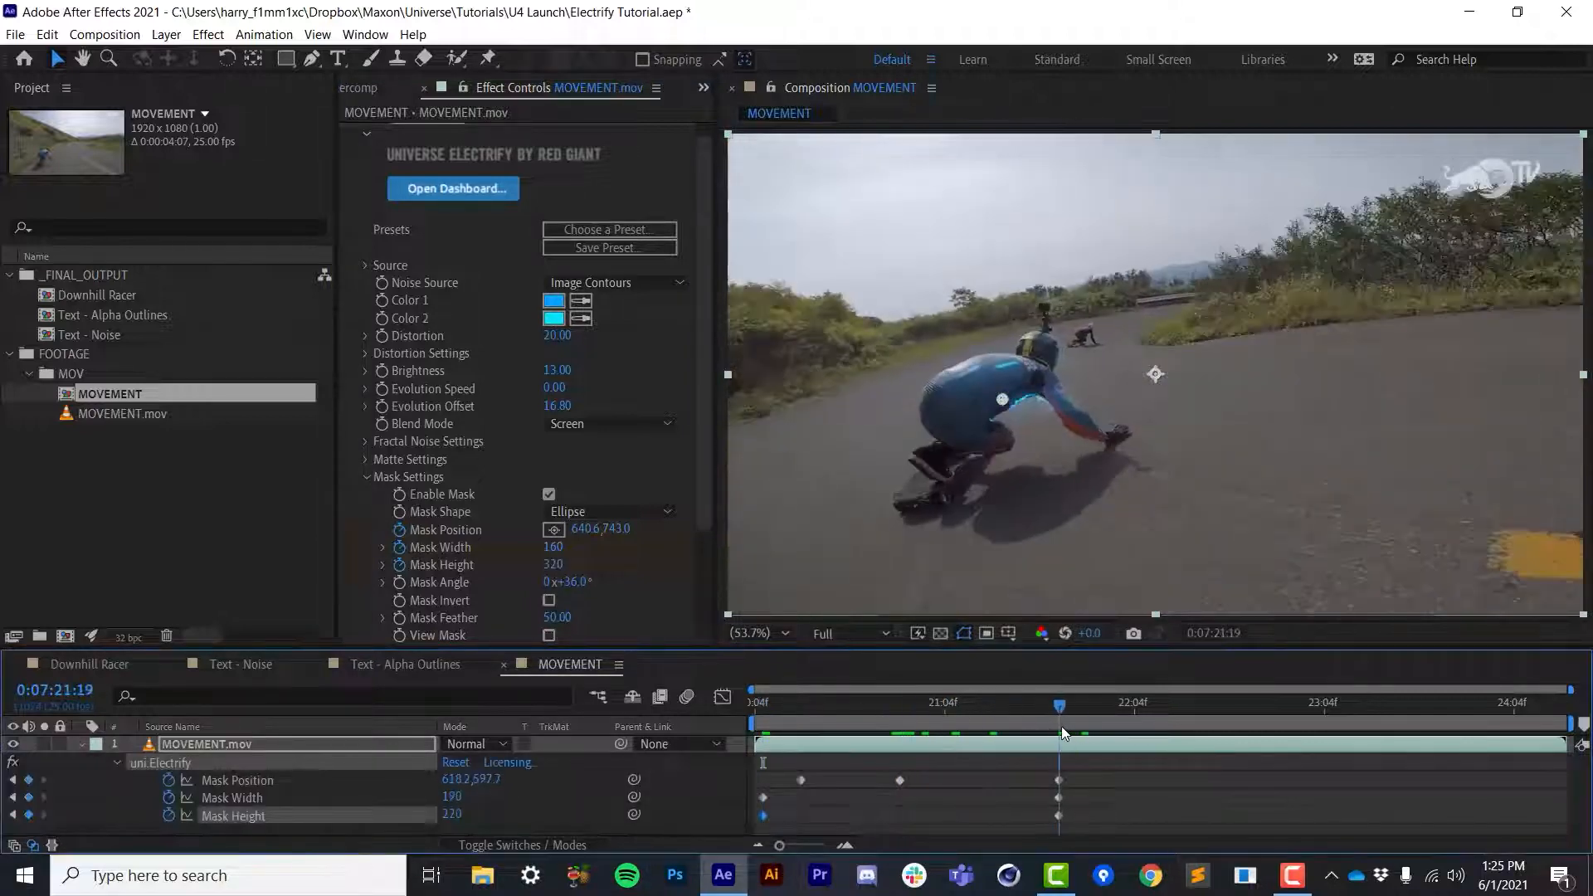
drag(560, 566, 601, 562)
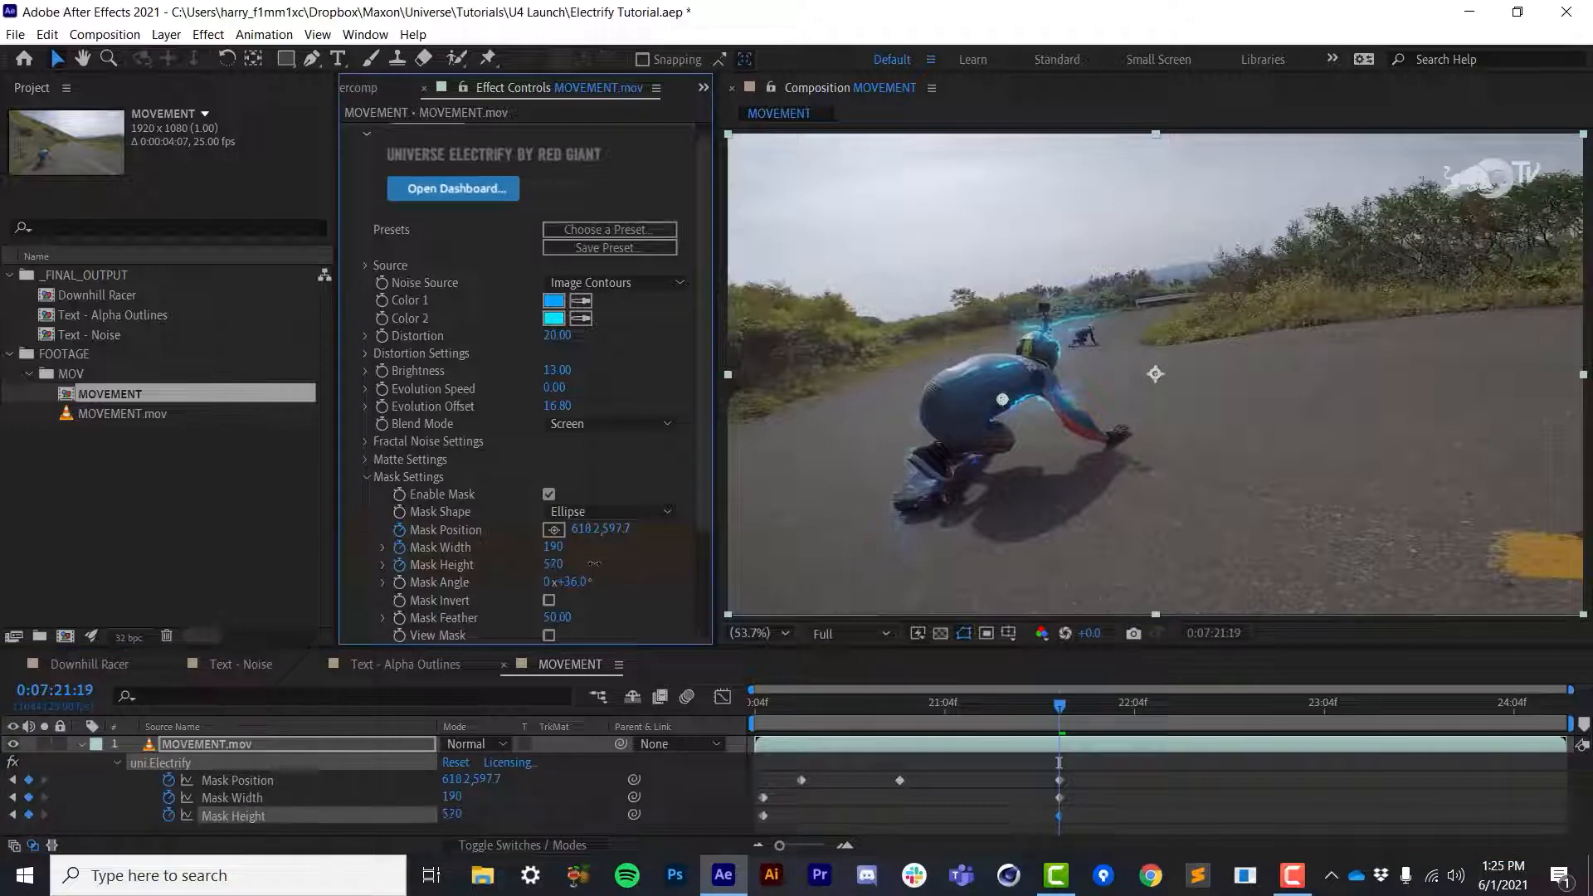
drag(553, 547, 574, 548)
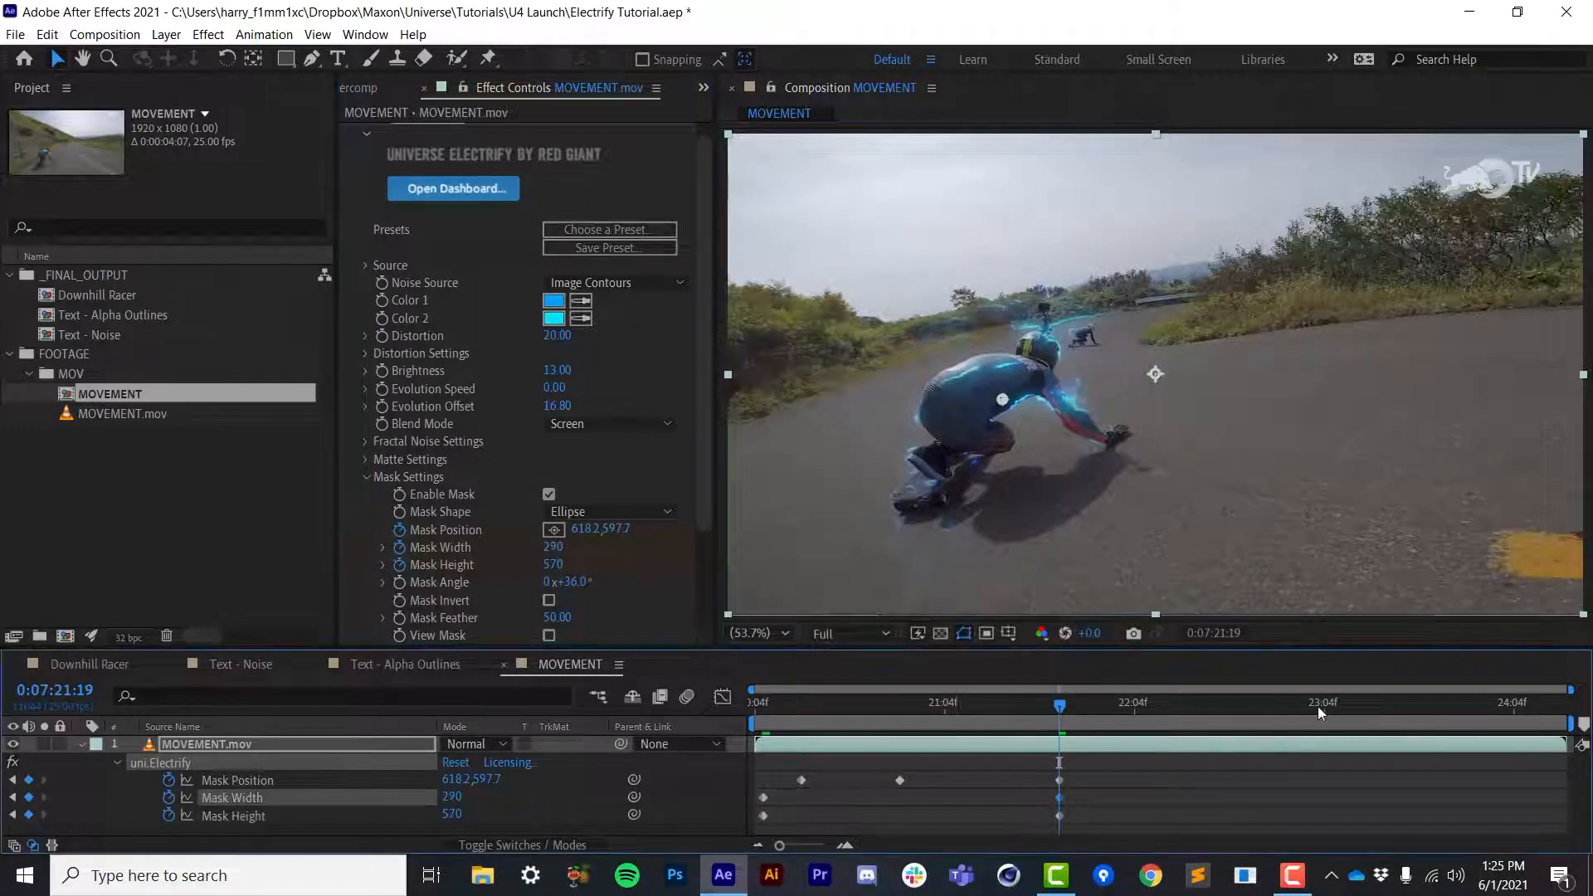
Keyframe Mask Height at 310 at 0:07:23:12, where the skater is smaller in the frame
click(1362, 720)
drag(1362, 720, 1389, 721)
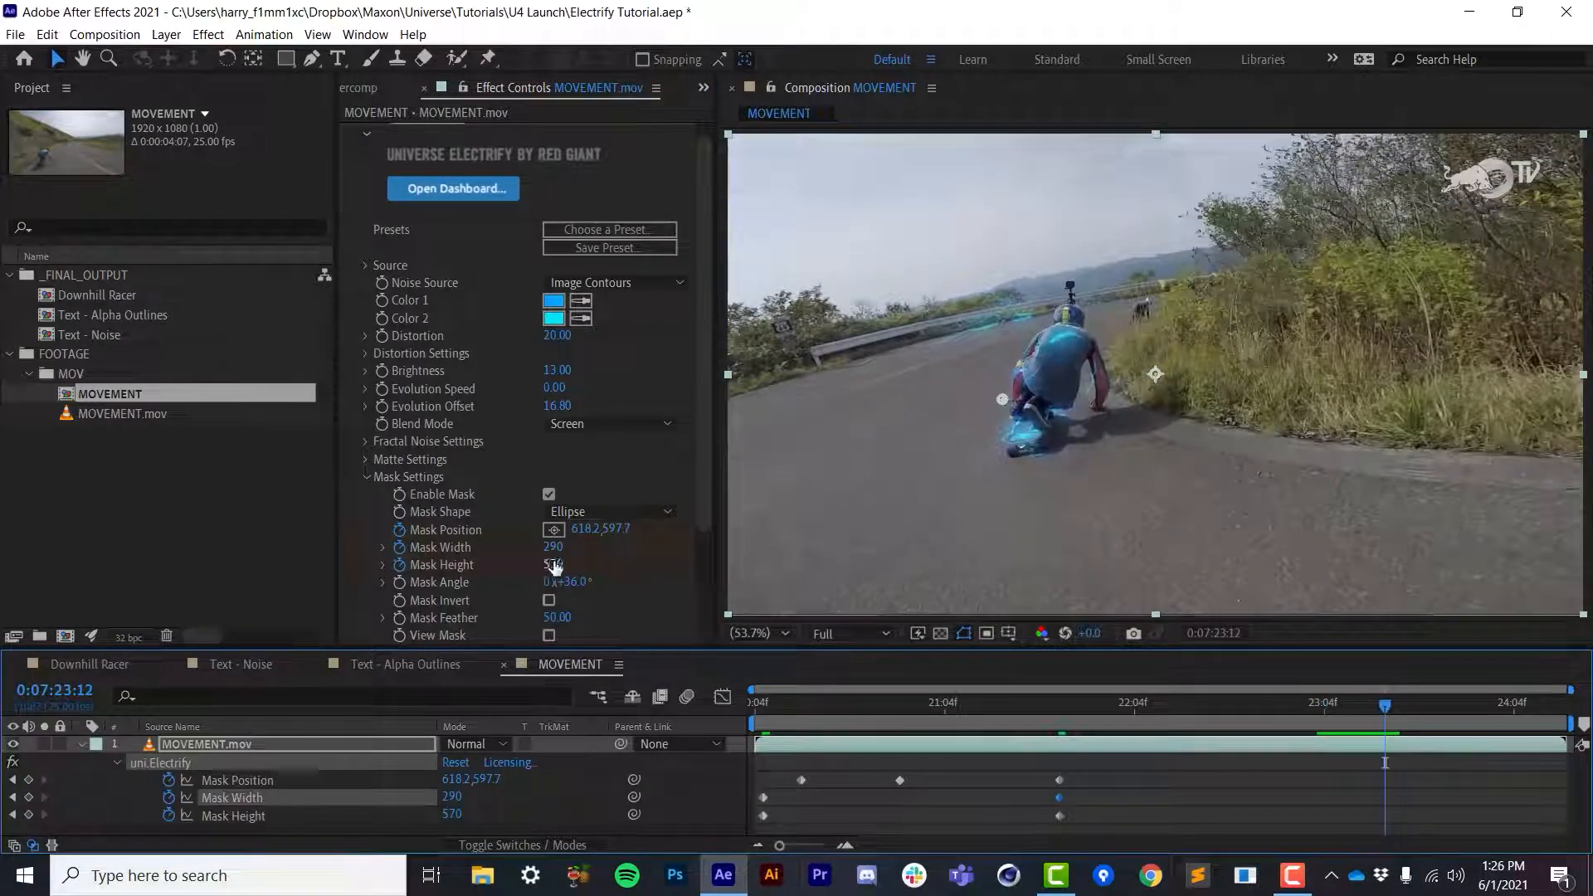
drag(553, 565, 532, 566)
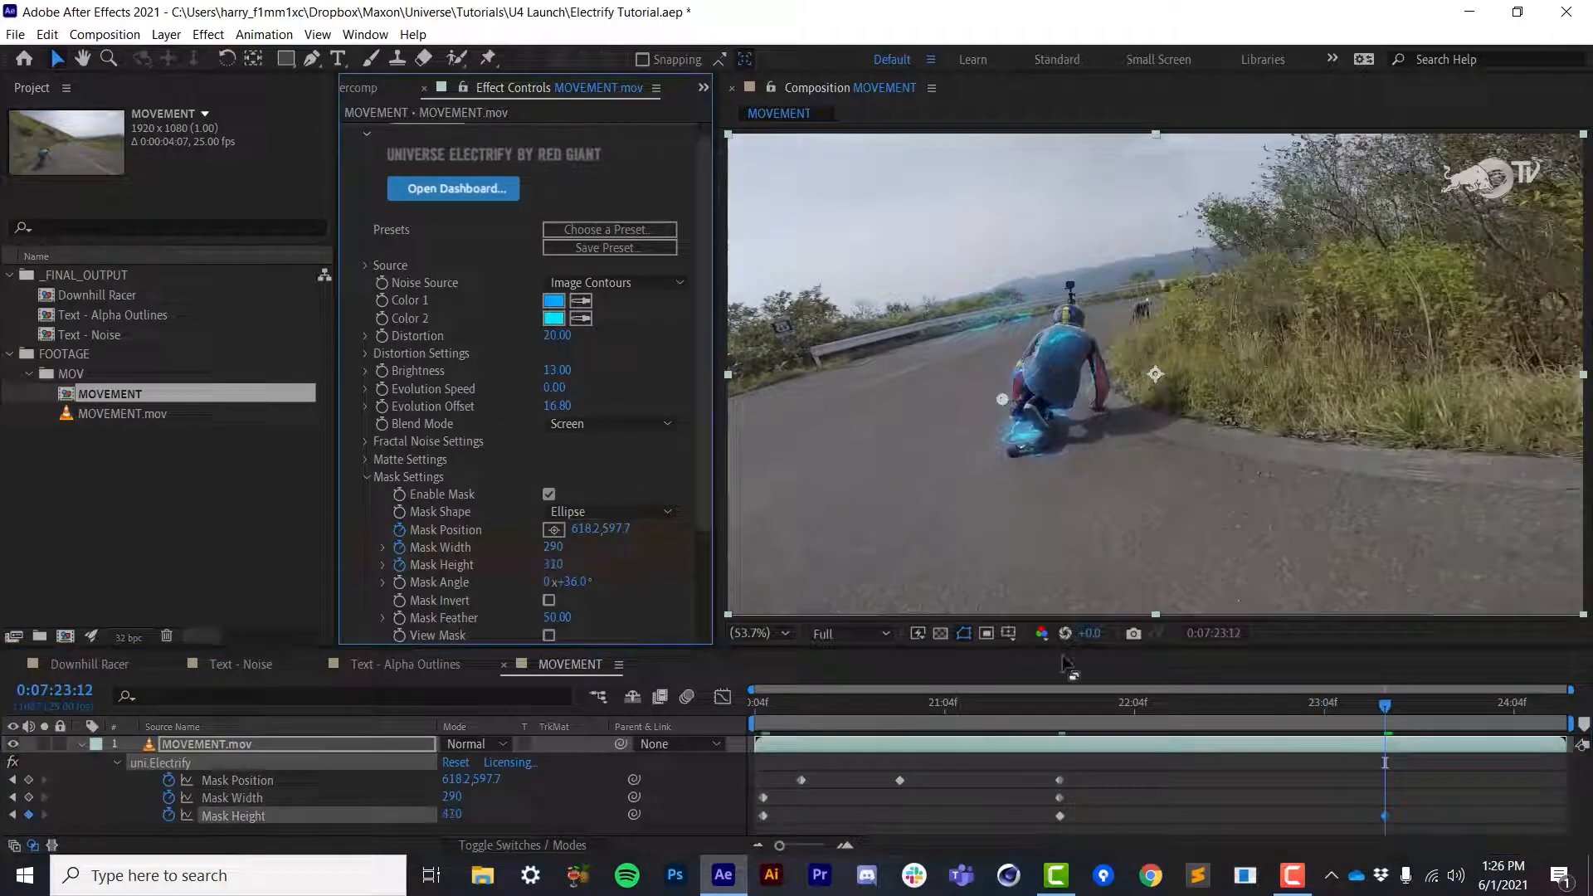
Scrub through the animated mask and compare the skater footage with Enable Mask off and on, leaving it on
drag(779, 720, 1017, 787)
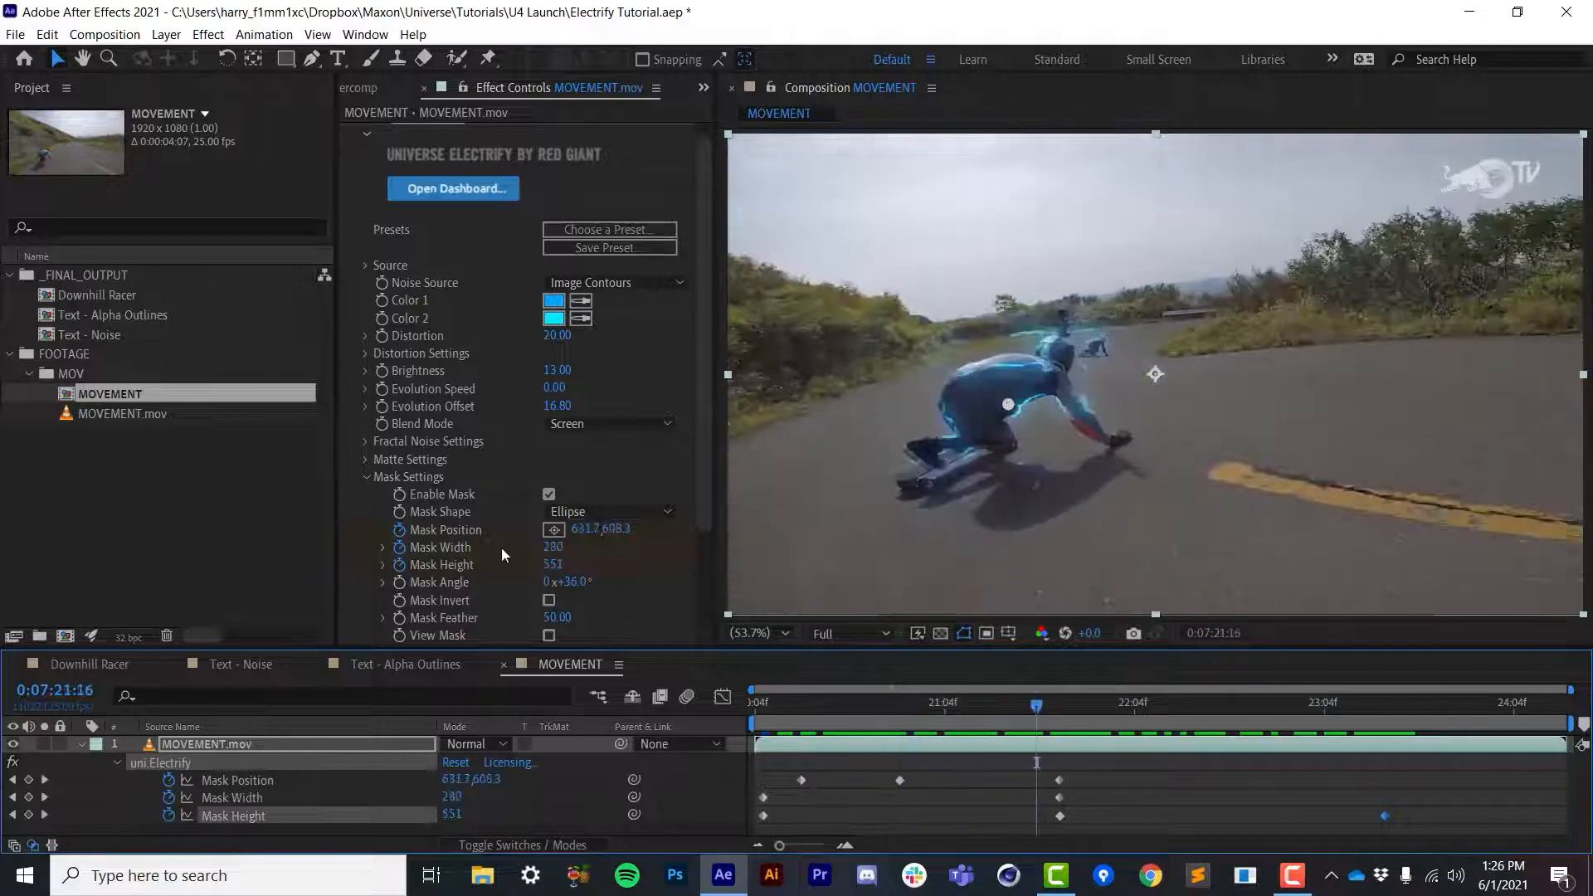
scroll(430, 347, down, 3)
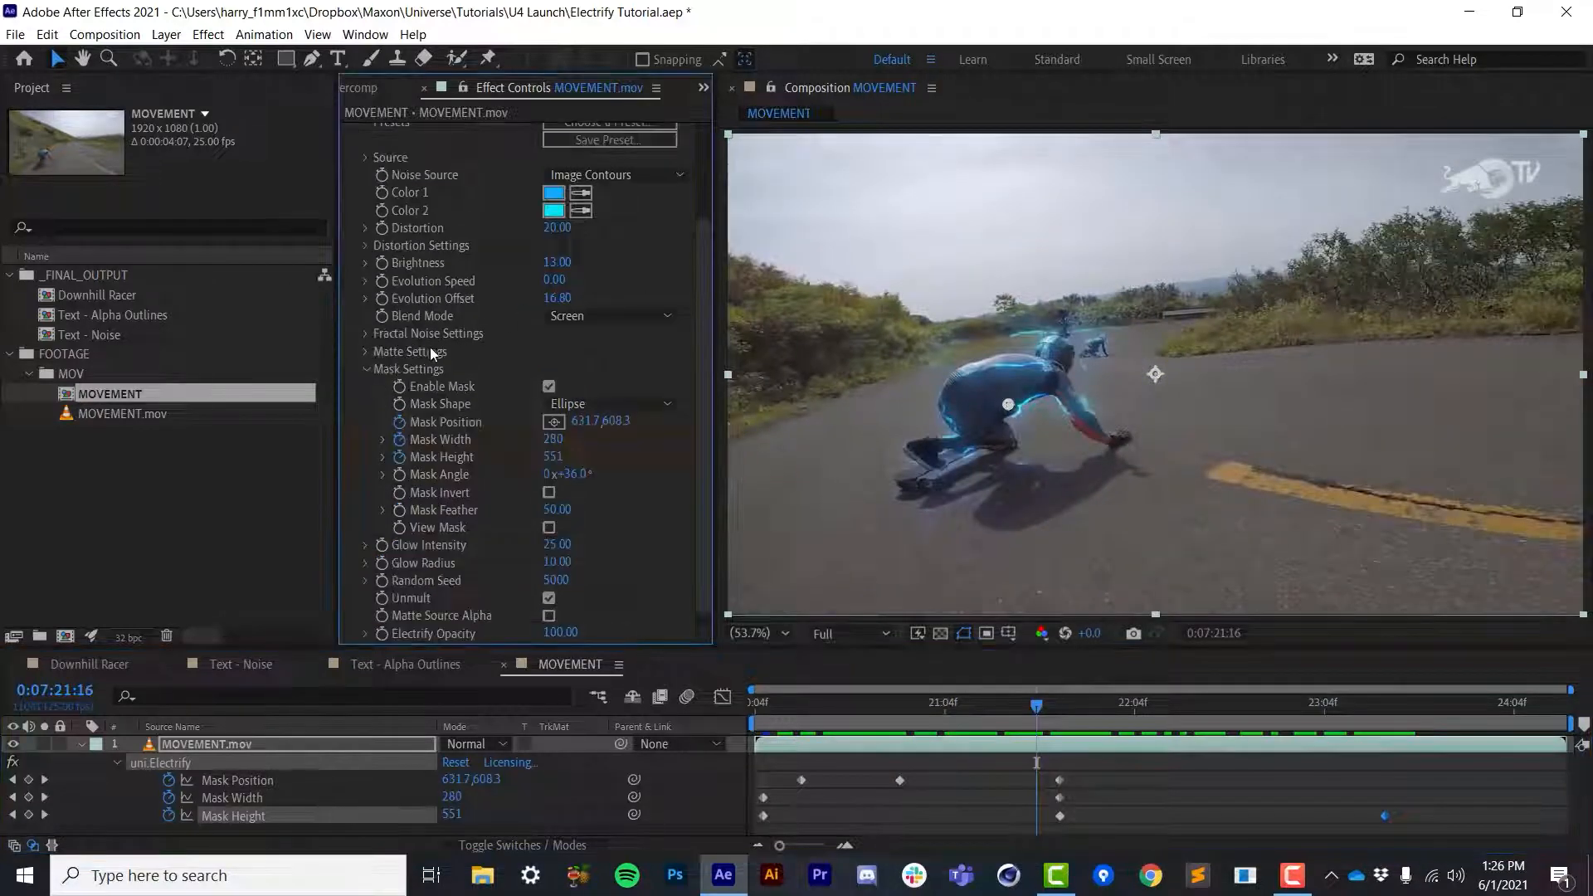
click(550, 386)
click(549, 387)
click(549, 386)
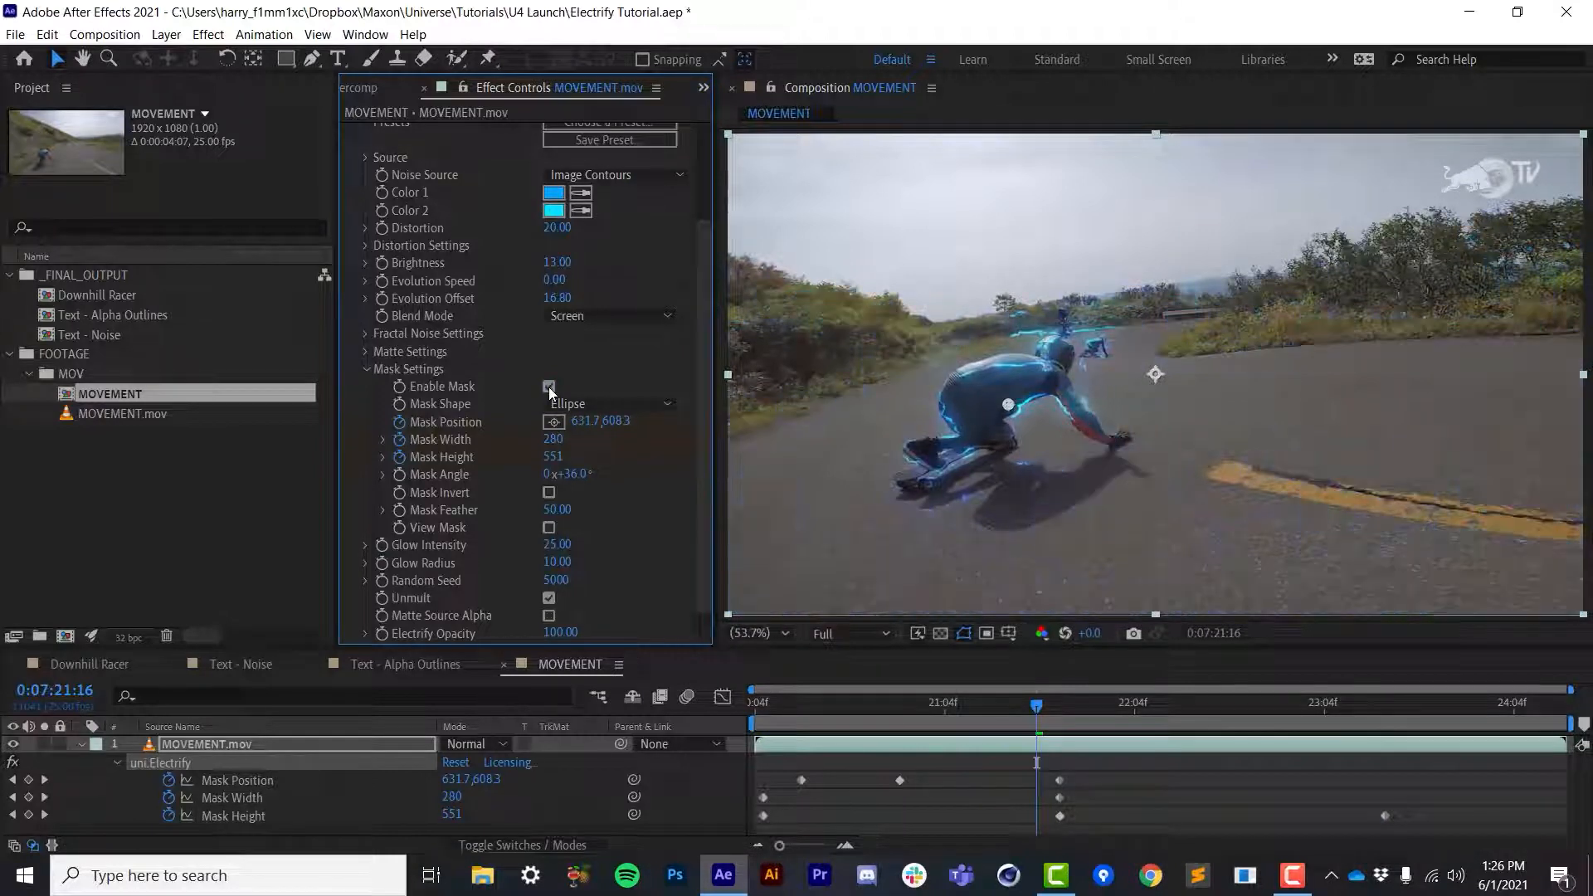
click(549, 387)
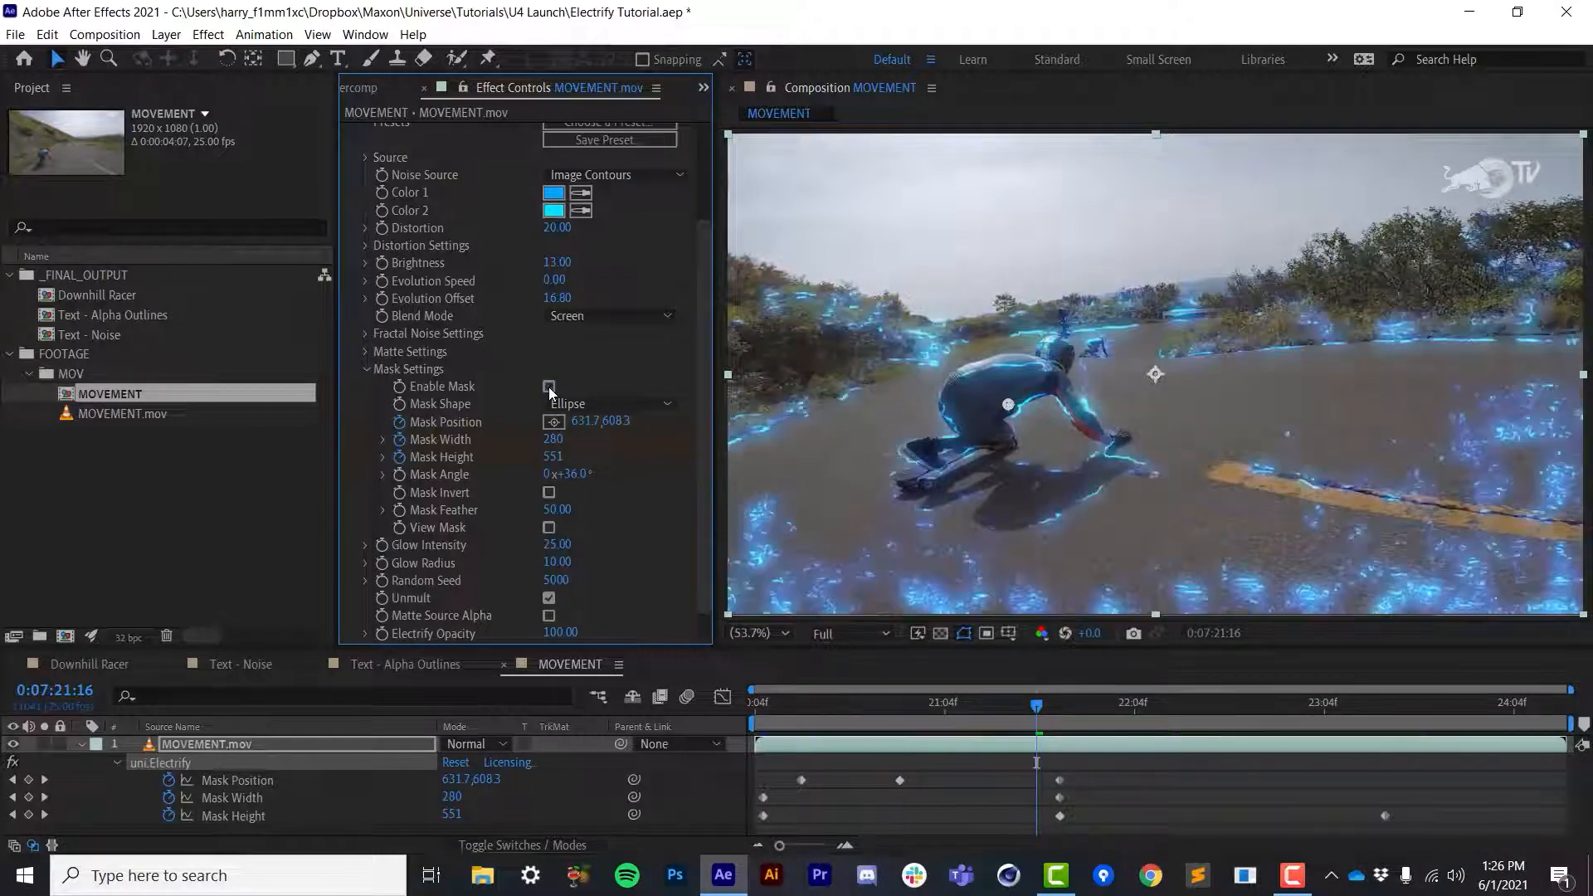
click(549, 387)
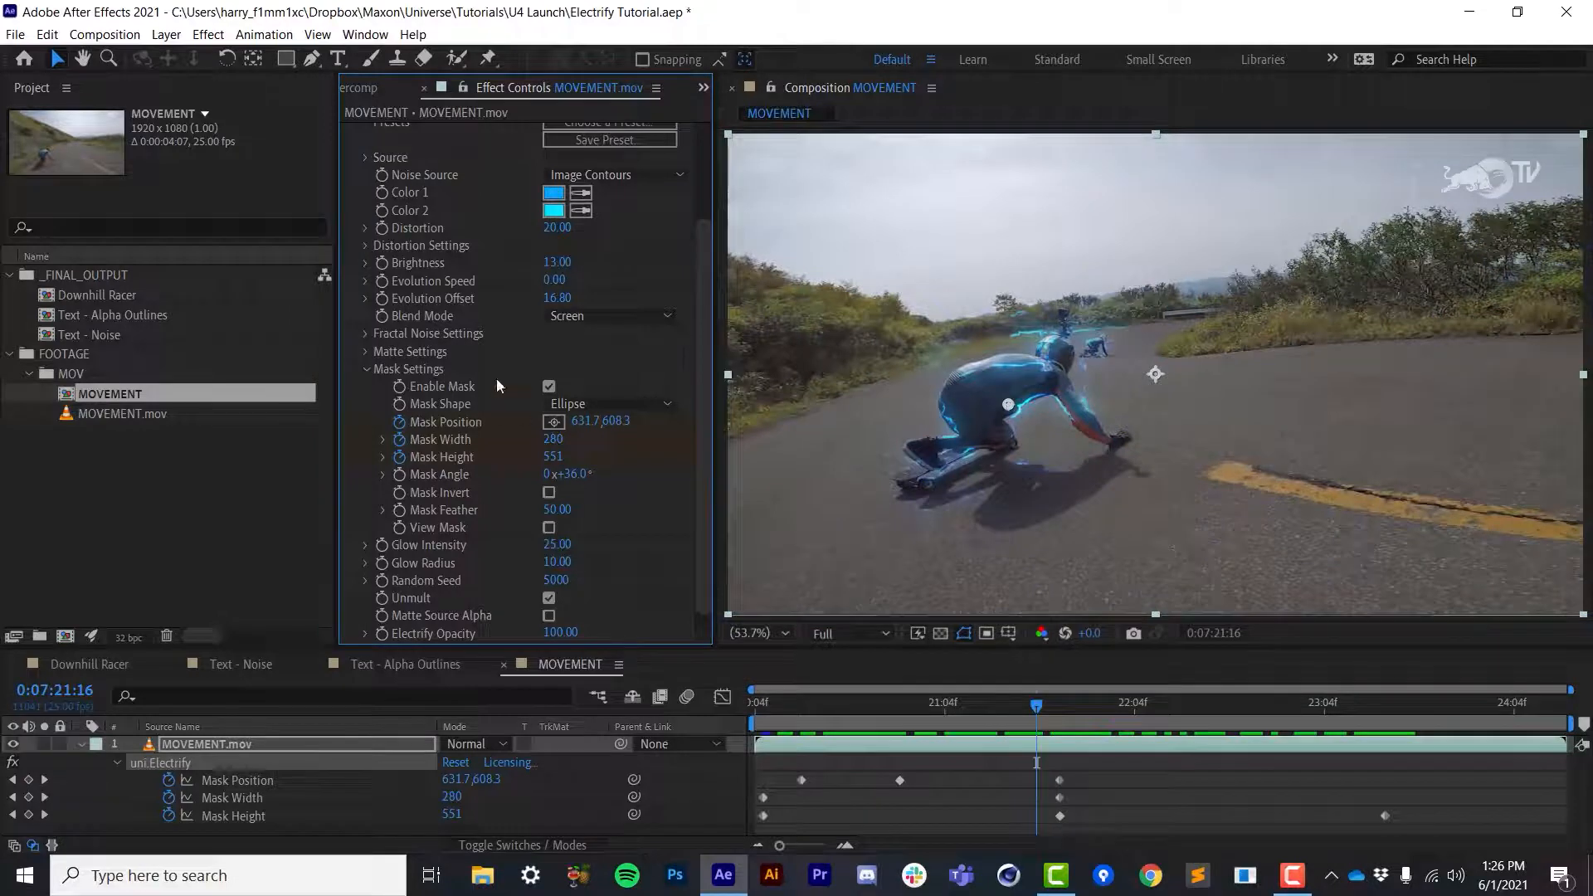
Expand Electrify's Matte Settings in place of the Mask Settings and preview the matte source over time, leaving the matte view off
scroll(361, 456, up, 3)
click(385, 486)
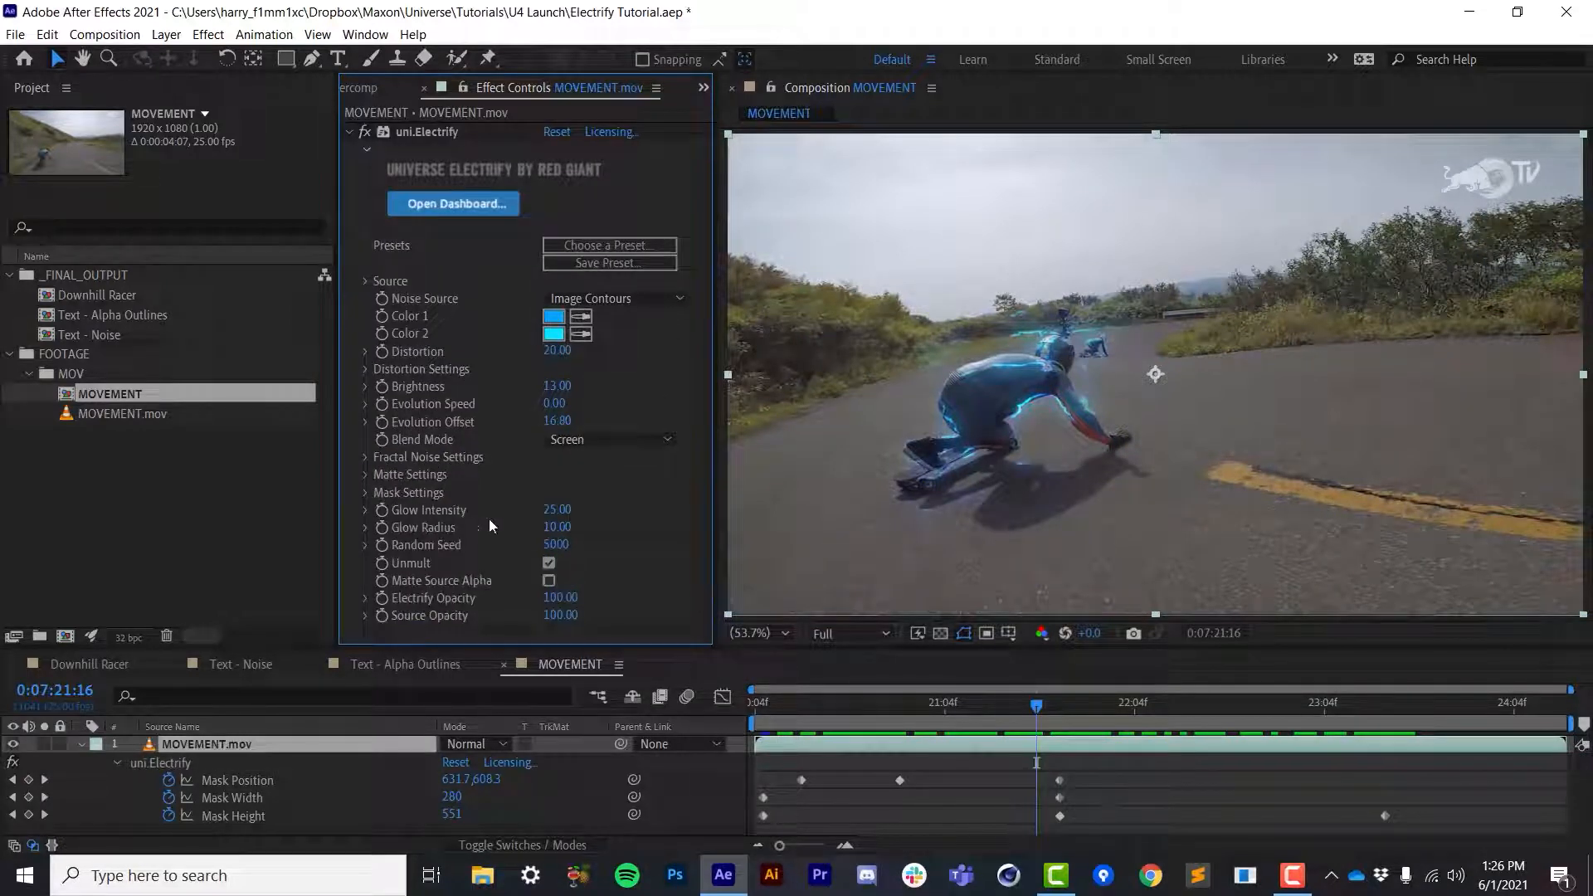
click(366, 474)
drag(705, 295, 704, 346)
drag(974, 715, 1082, 742)
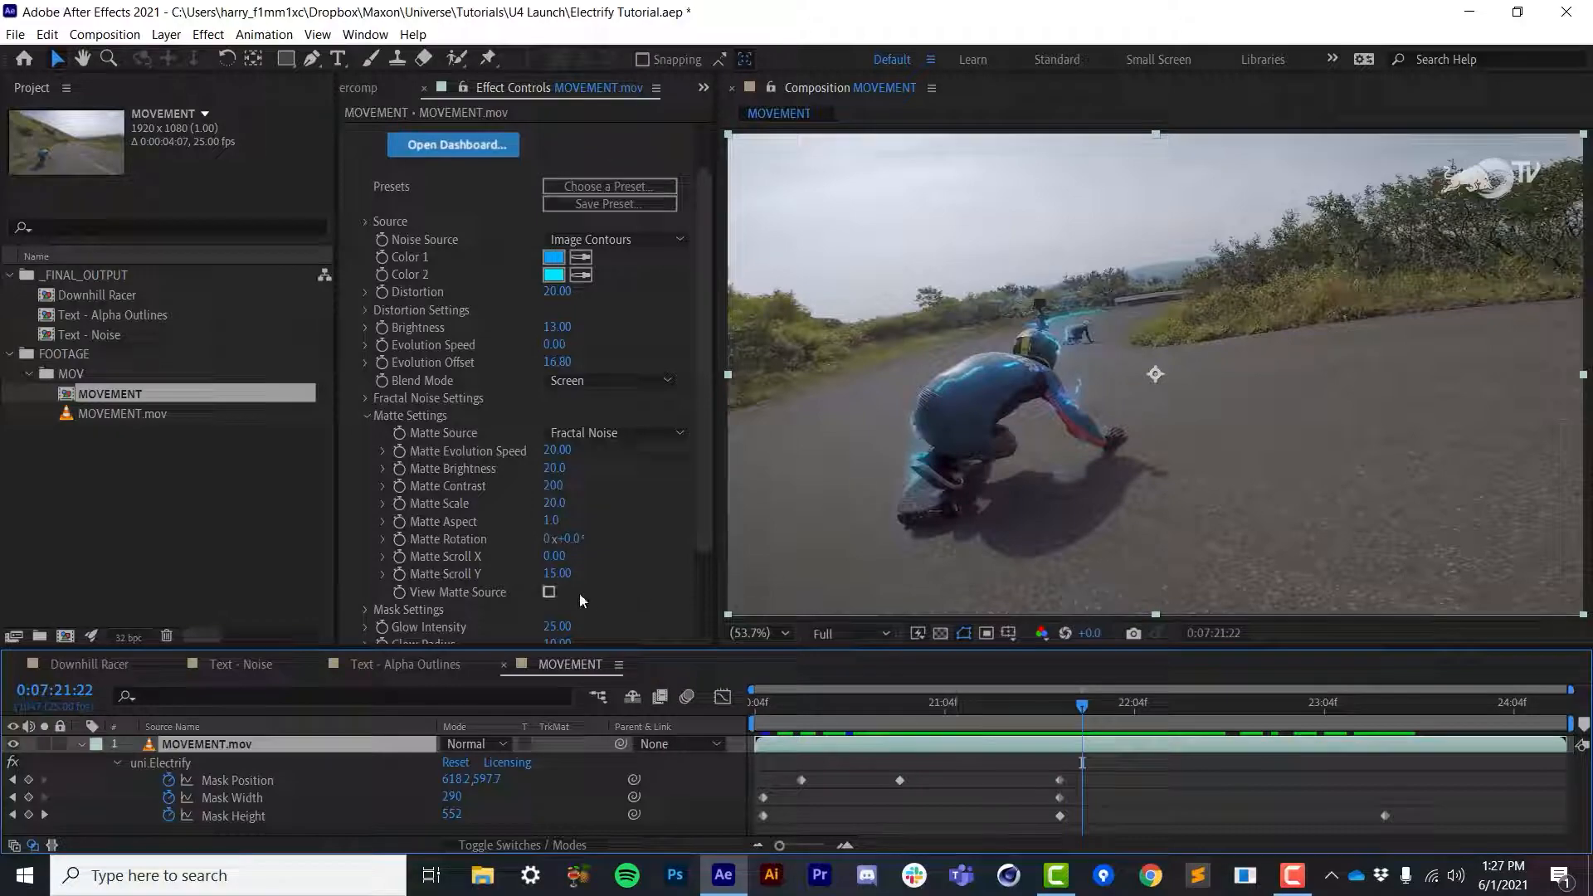
click(547, 591)
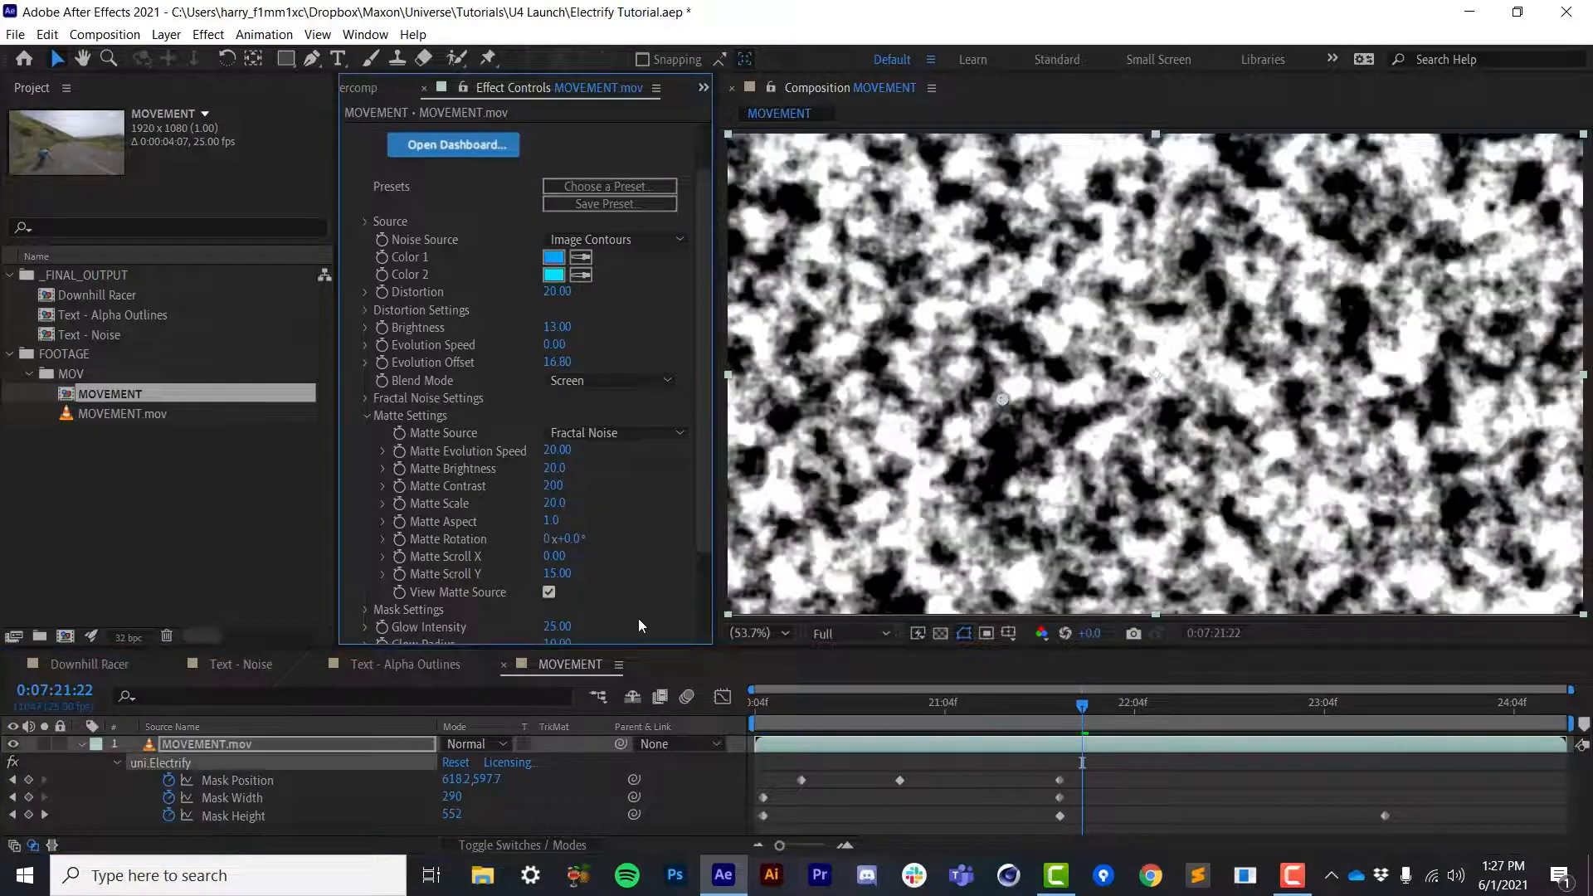
drag(884, 715, 1065, 711)
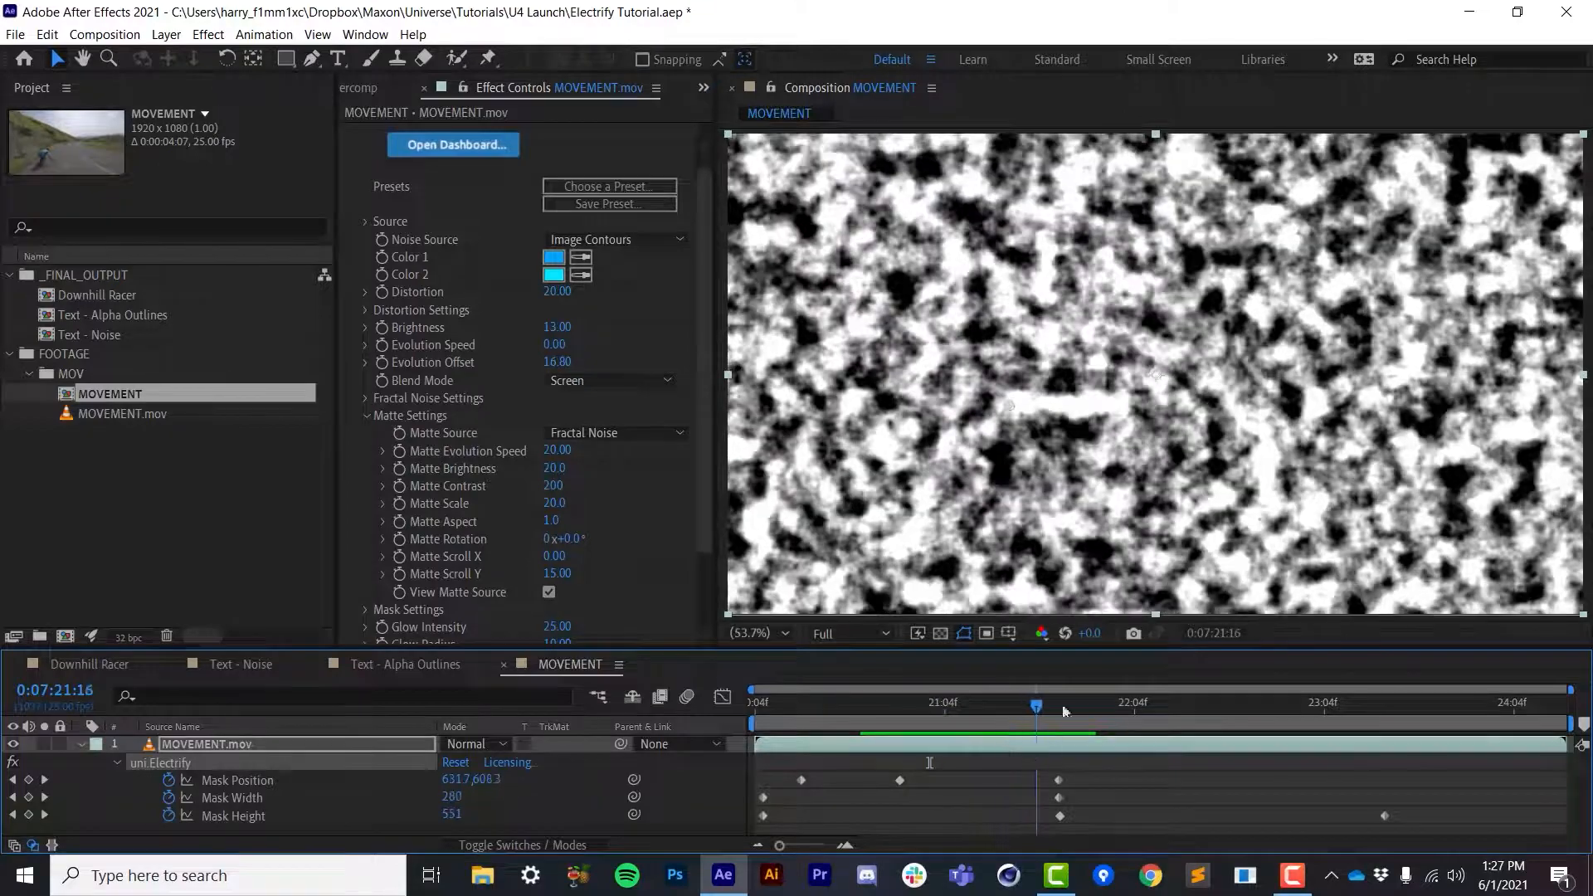
drag(915, 725, 1005, 733)
click(549, 592)
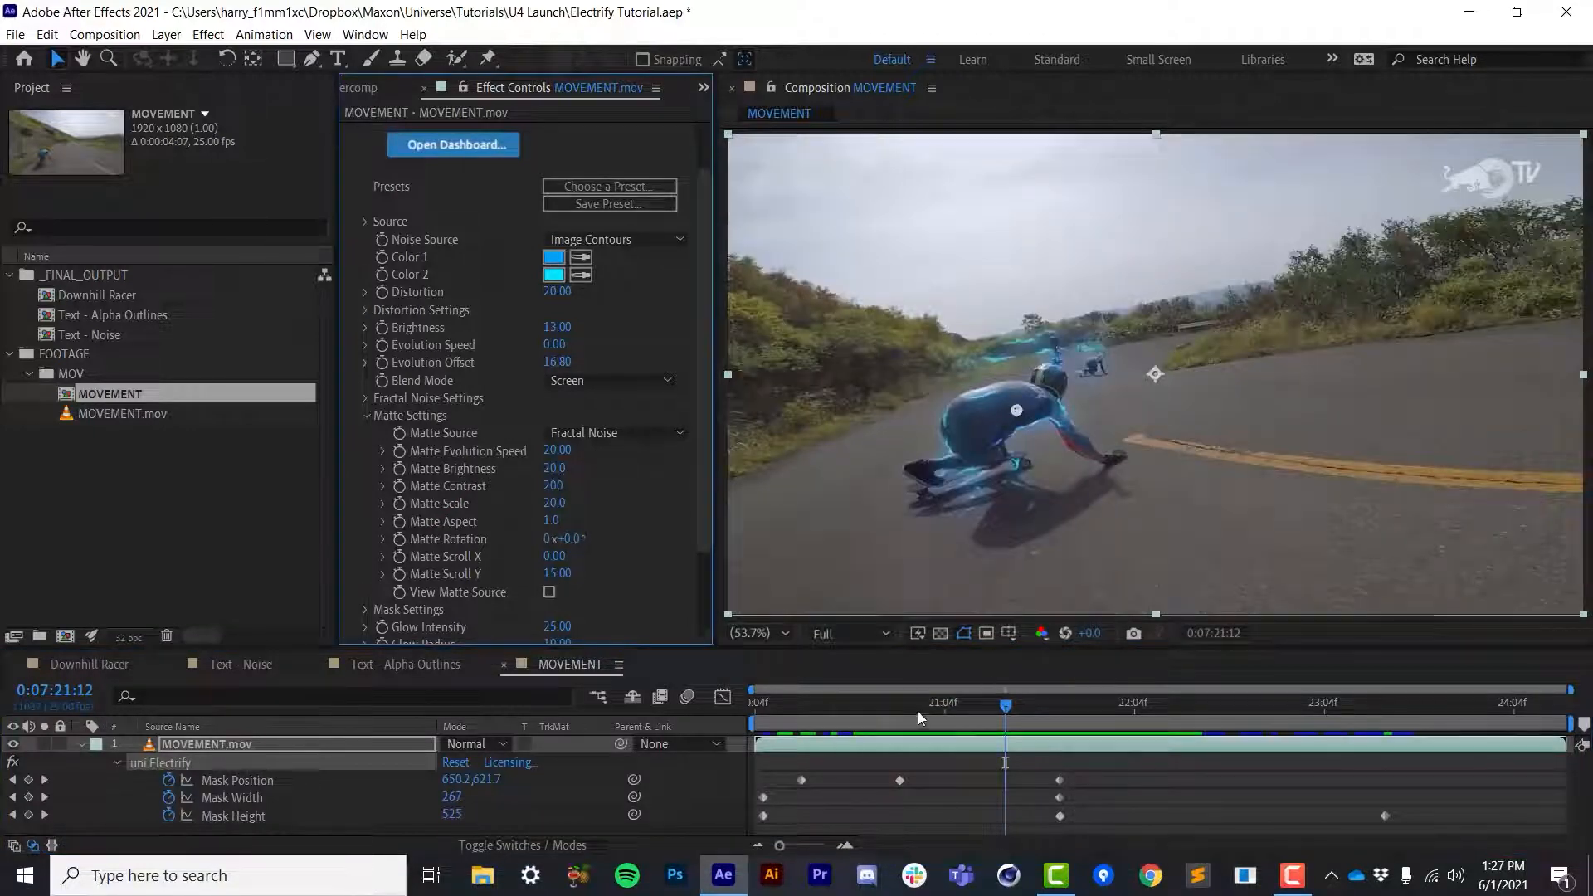
Compare the electricity across the footage with Matte Source set to None and to Fractal Noise, leaving it on Fractal Noise
drag(918, 715, 1032, 746)
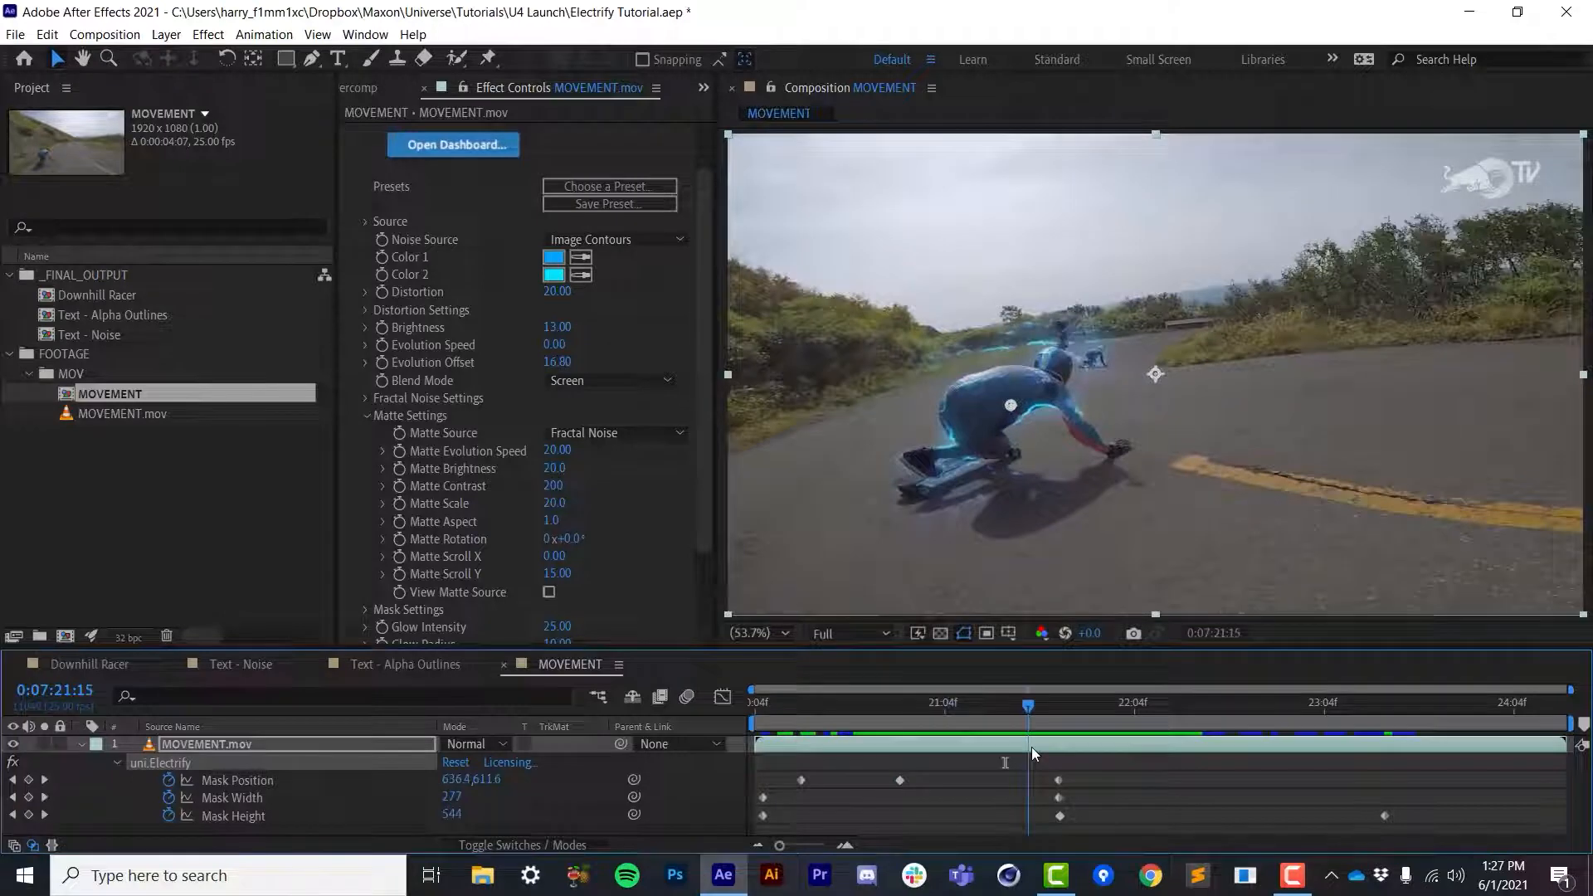
click(590, 428)
click(591, 457)
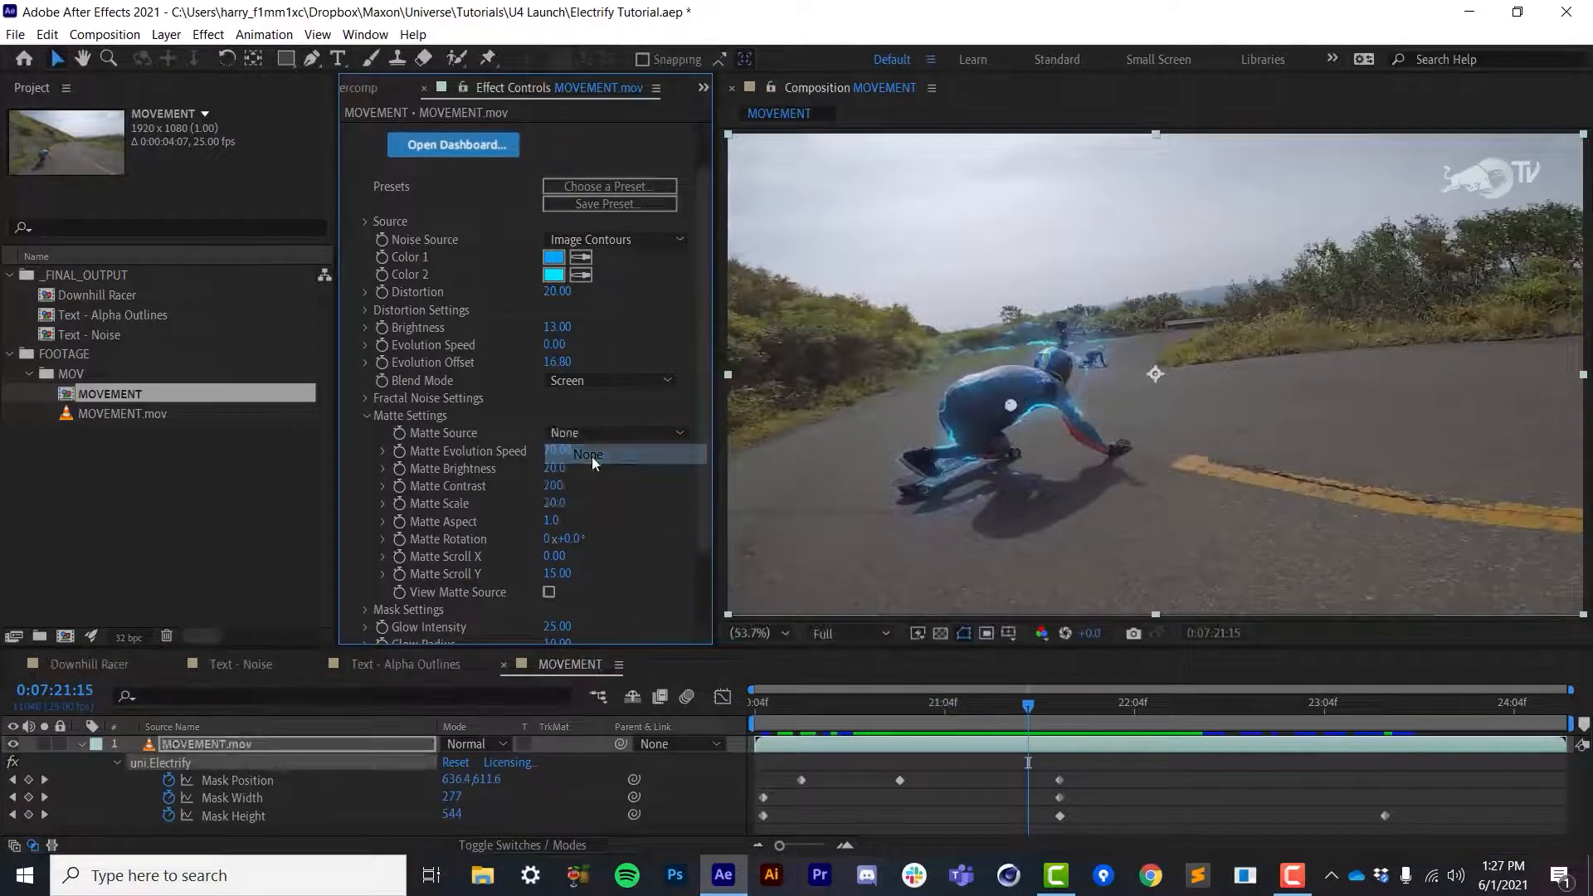
drag(898, 735, 1012, 745)
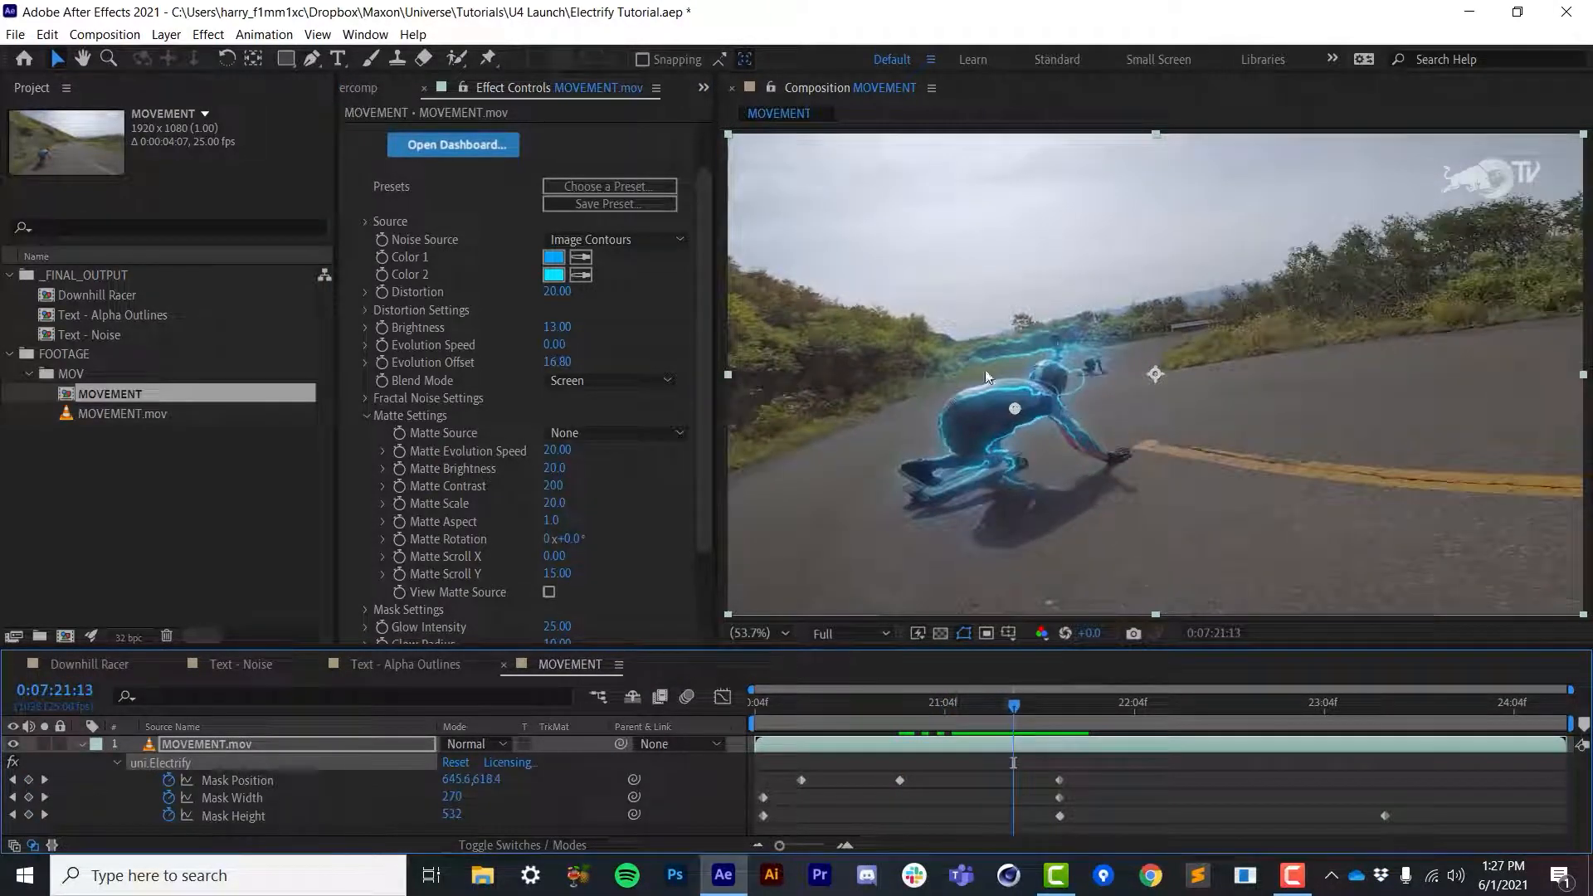
click(591, 431)
click(586, 473)
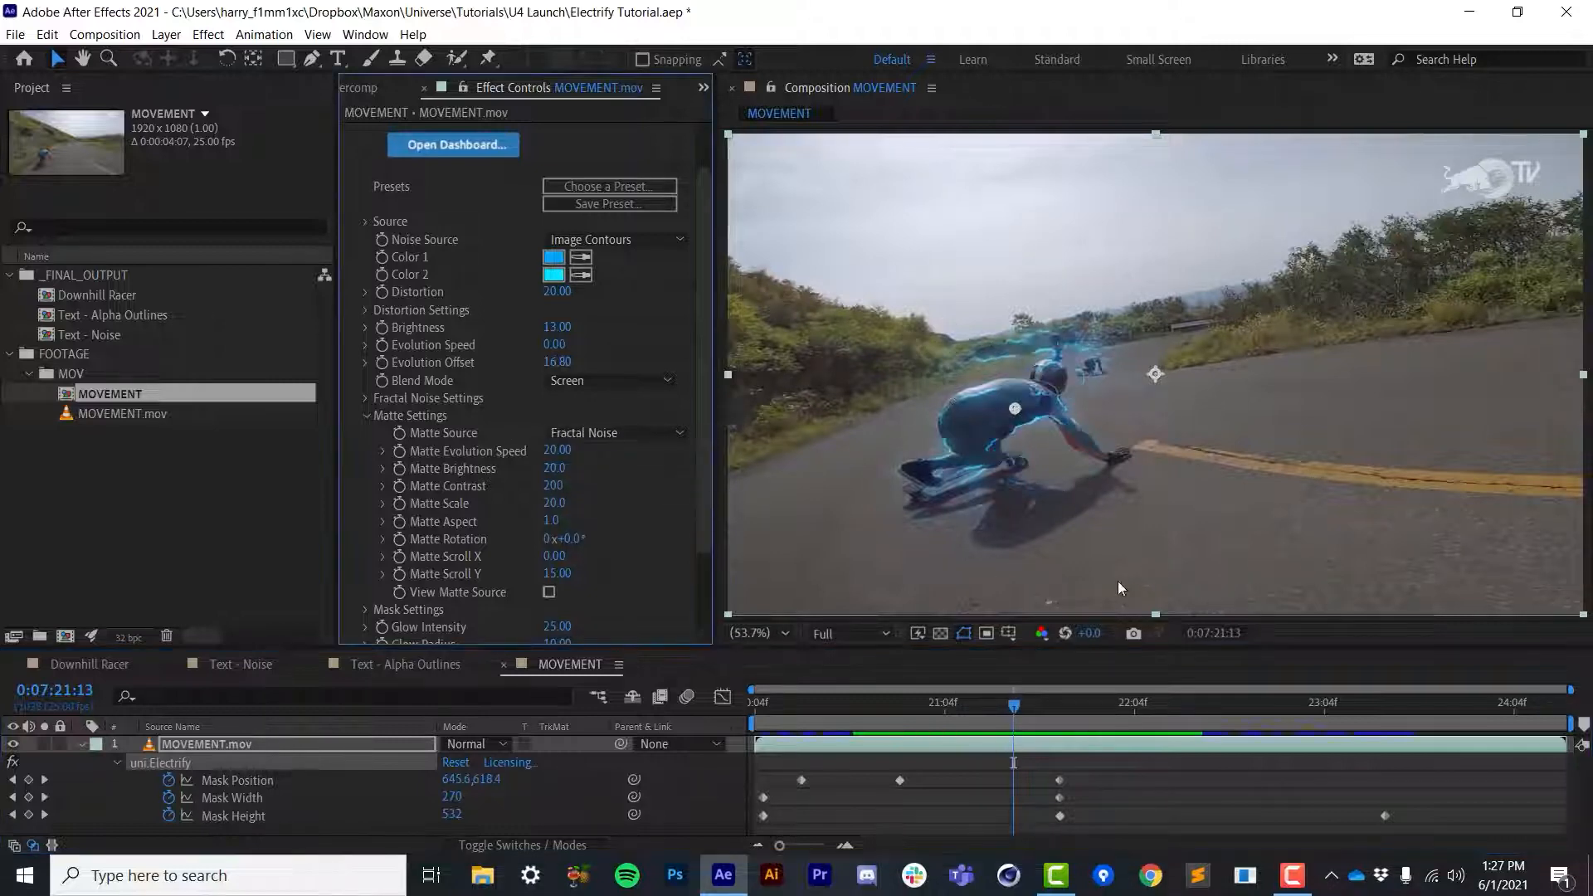
click(915, 724)
drag(931, 722, 1086, 739)
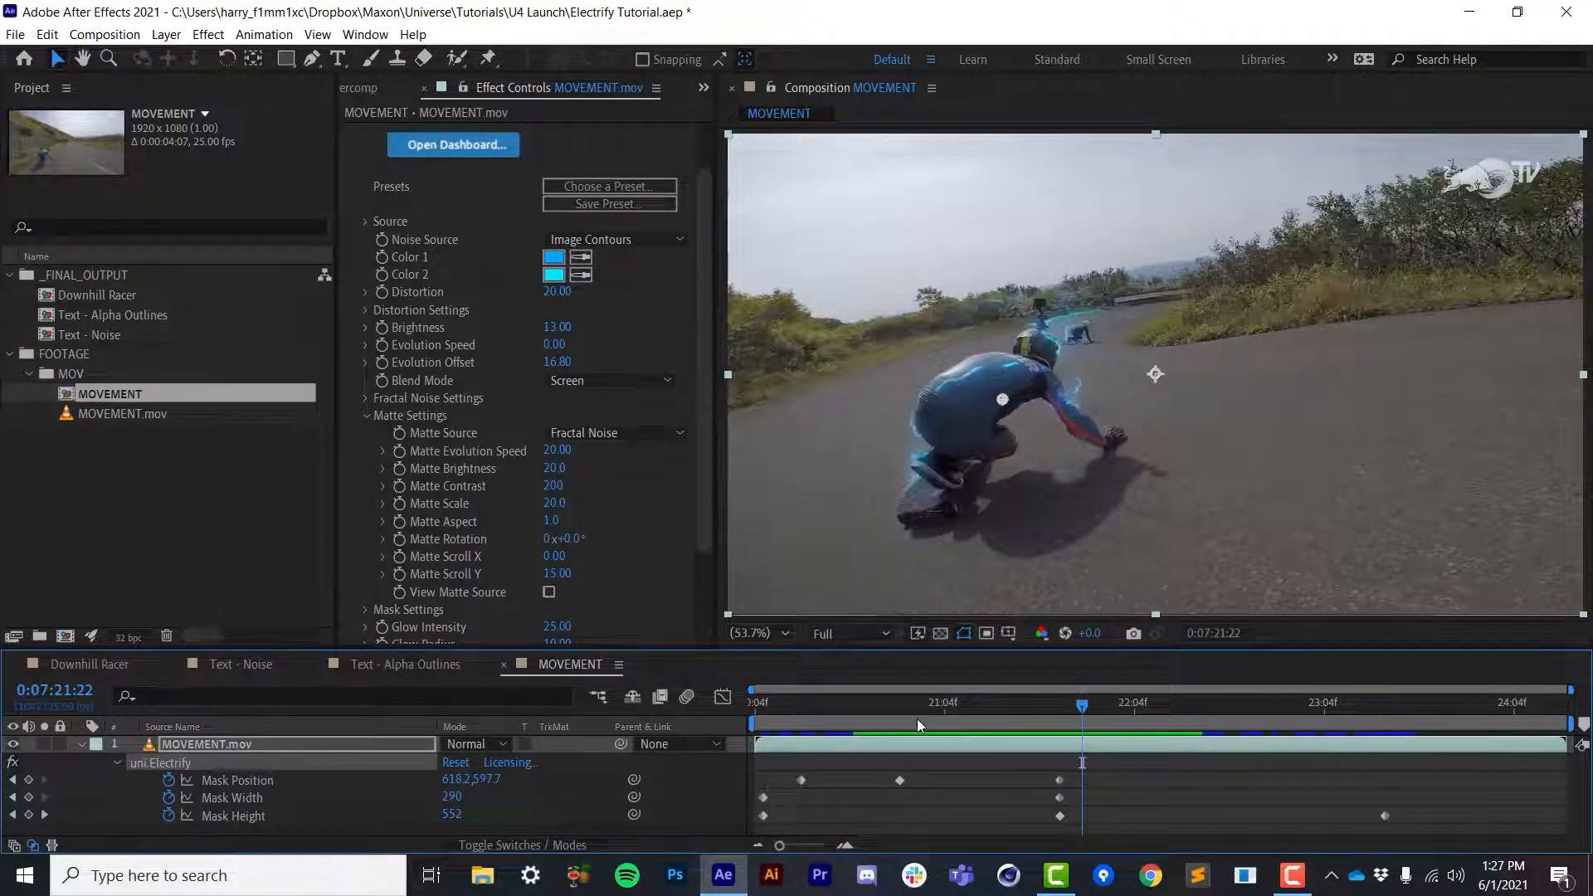
drag(918, 725, 987, 717)
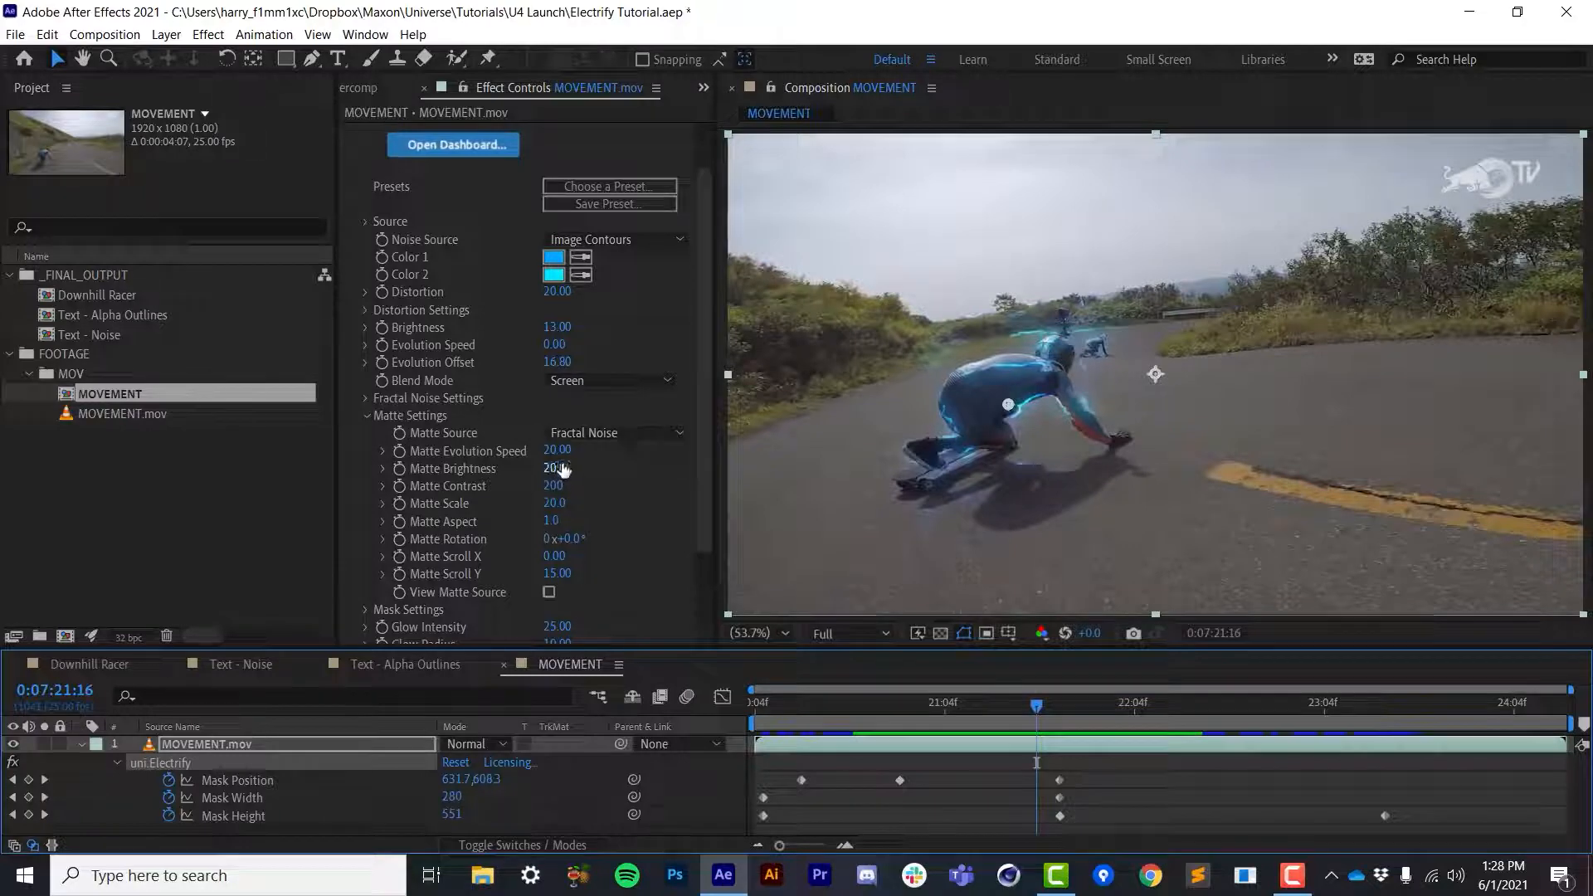
drag(1027, 713, 1074, 712)
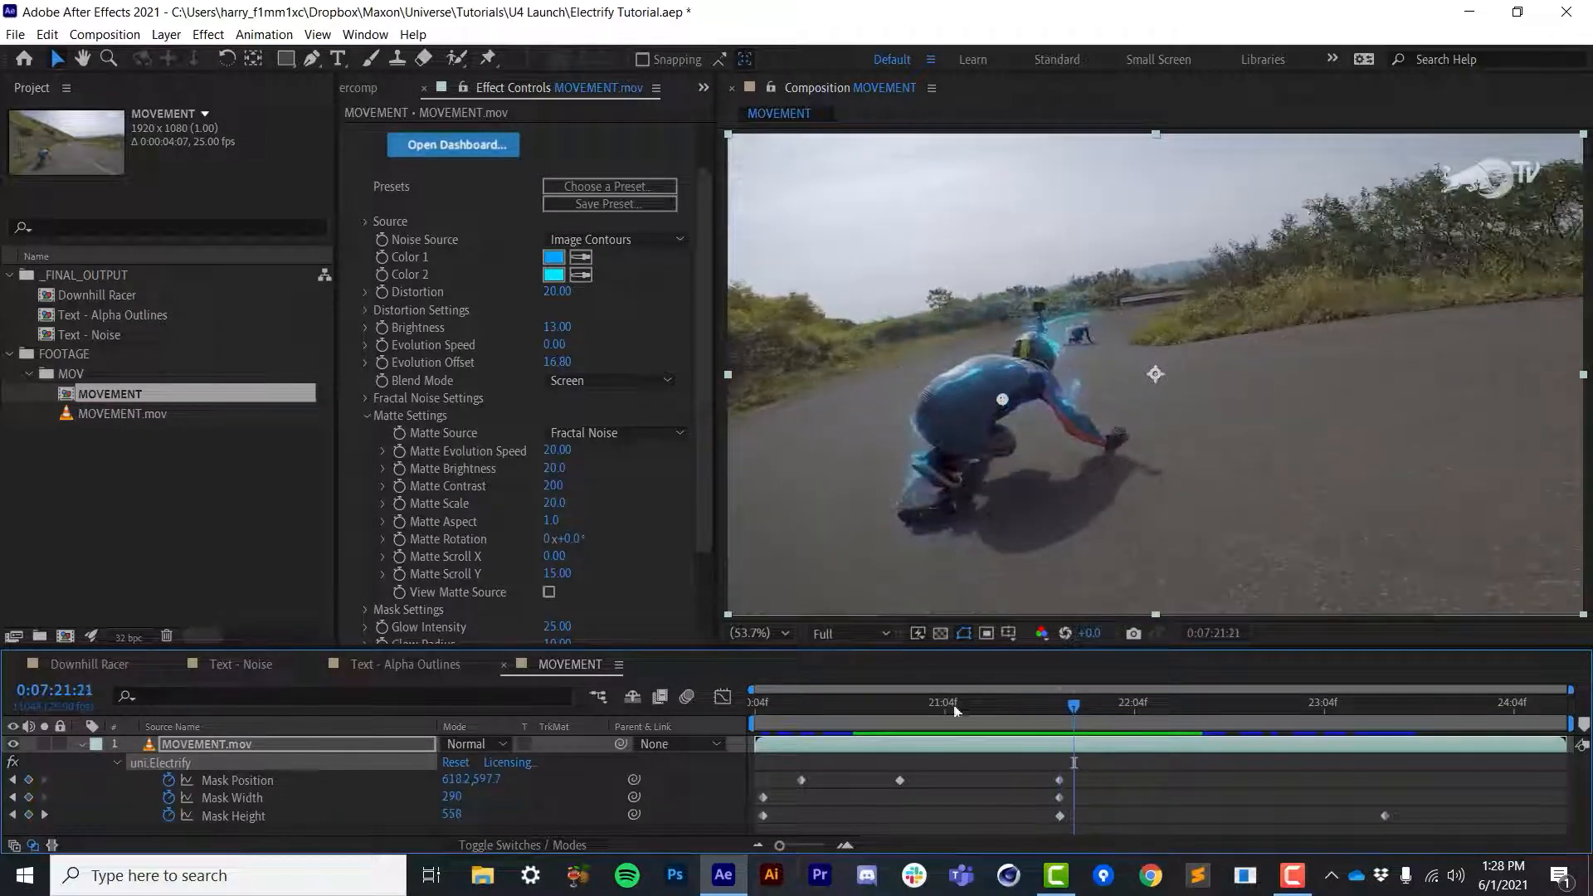
Set Matte Brightness to 19.0, Matte Scale to 18.5 and Matte Rotation to 56°, and turn on View Matte Source
drag(912, 715, 899, 718)
drag(562, 467, 552, 468)
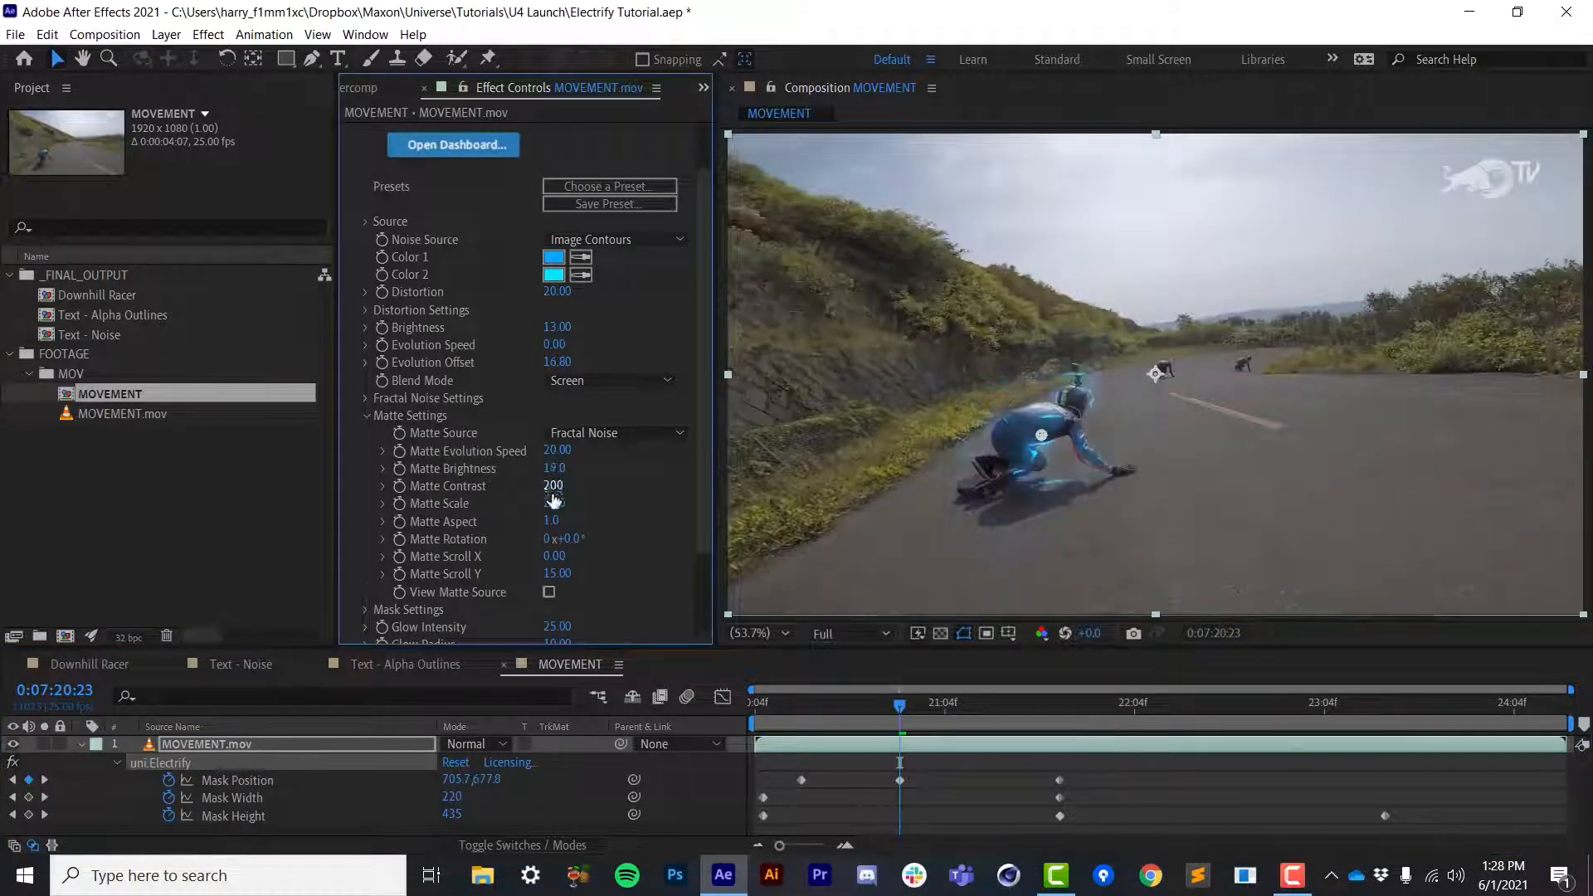
mouse_move(553, 503)
mouse_down()
mouse_move(594, 506)
mouse_move(549, 503)
mouse_up()
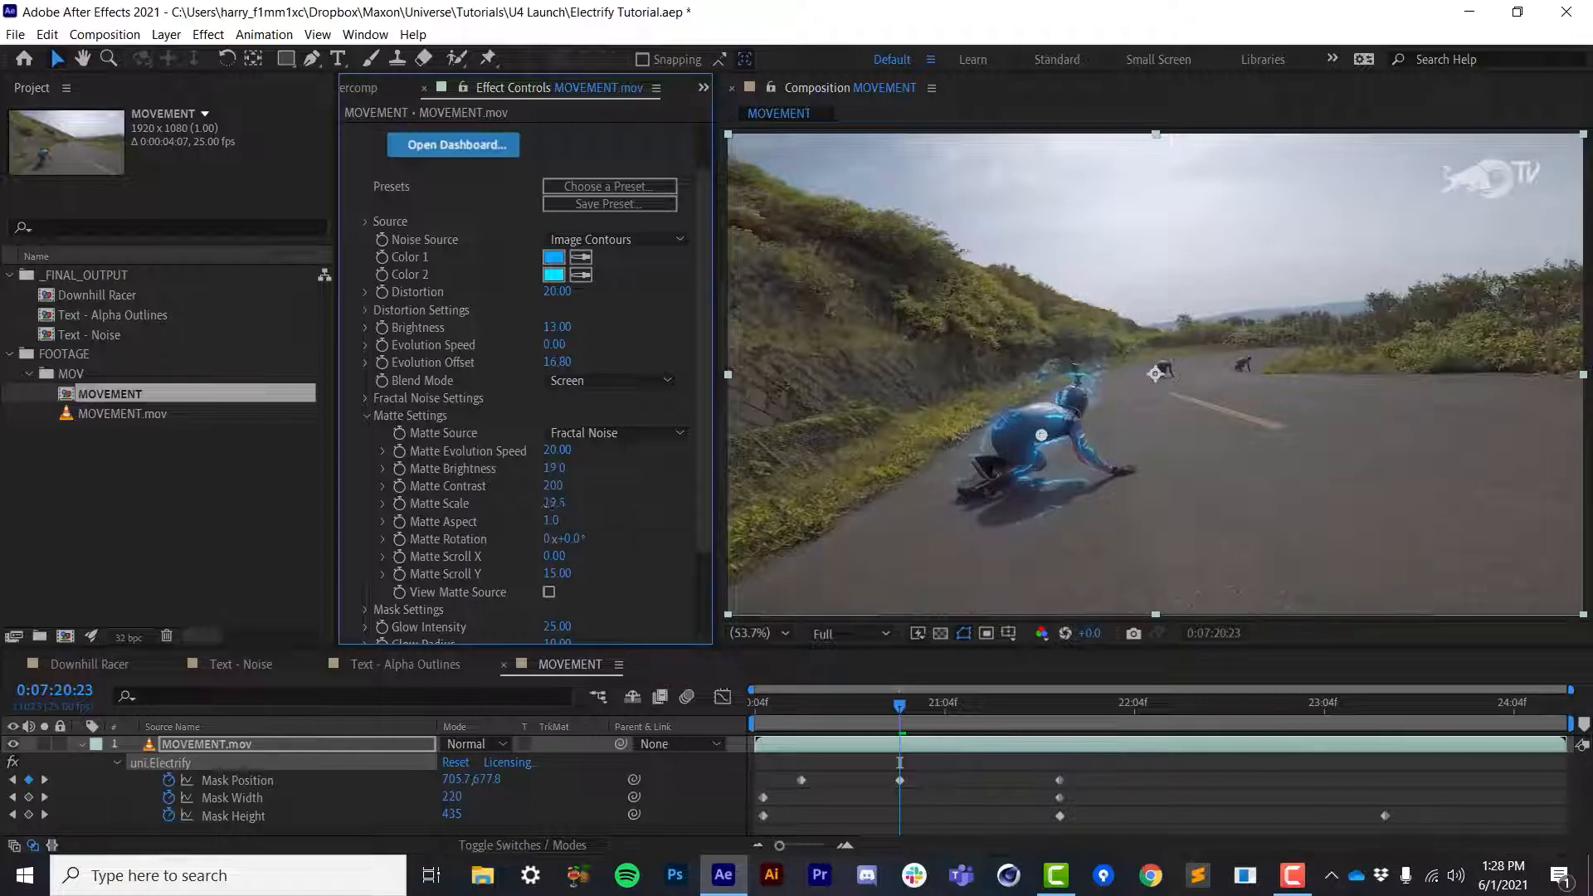
drag(1008, 704, 1142, 744)
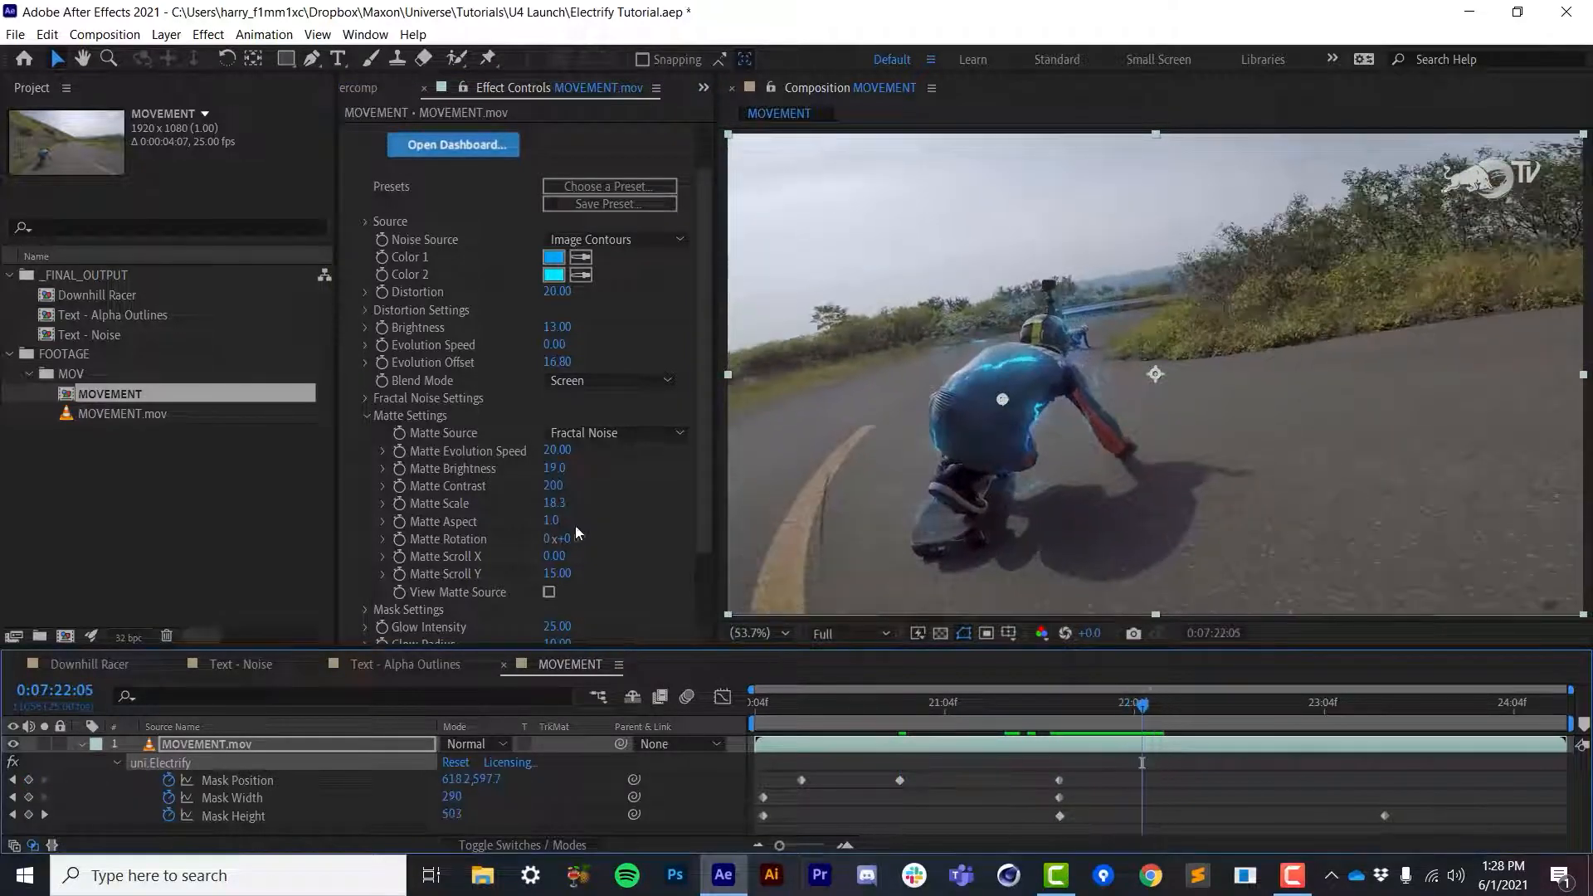
drag(554, 503, 697, 555)
click(548, 591)
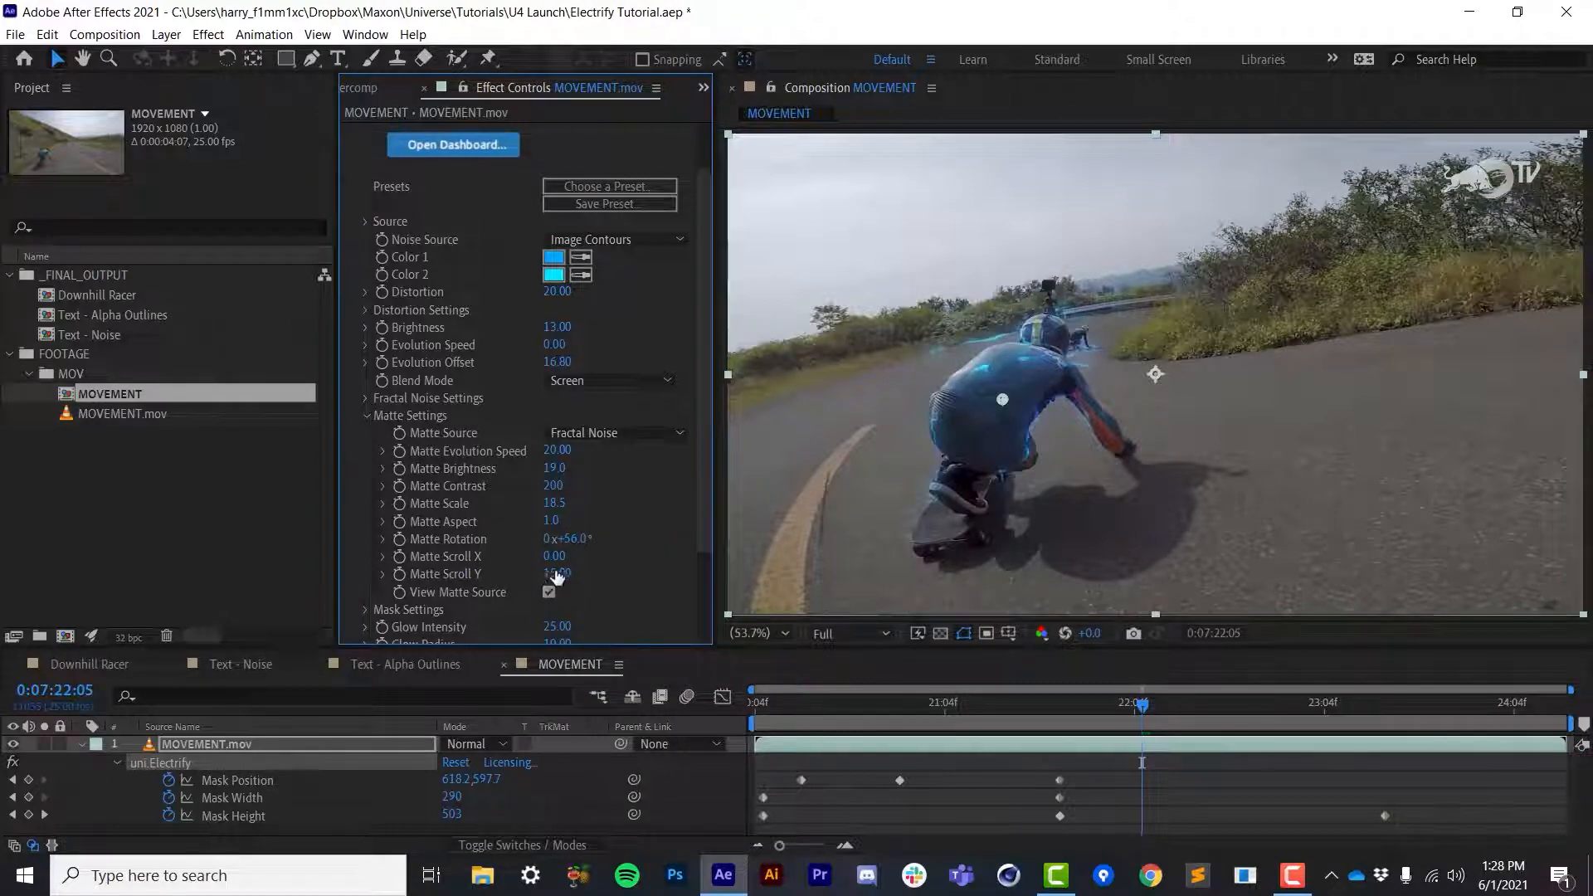
Set Matte Rotation to 18°, turn off View Matte Source and preview the footage, keeping Matte Source on Fractal Noise
drag(570, 539, 579, 583)
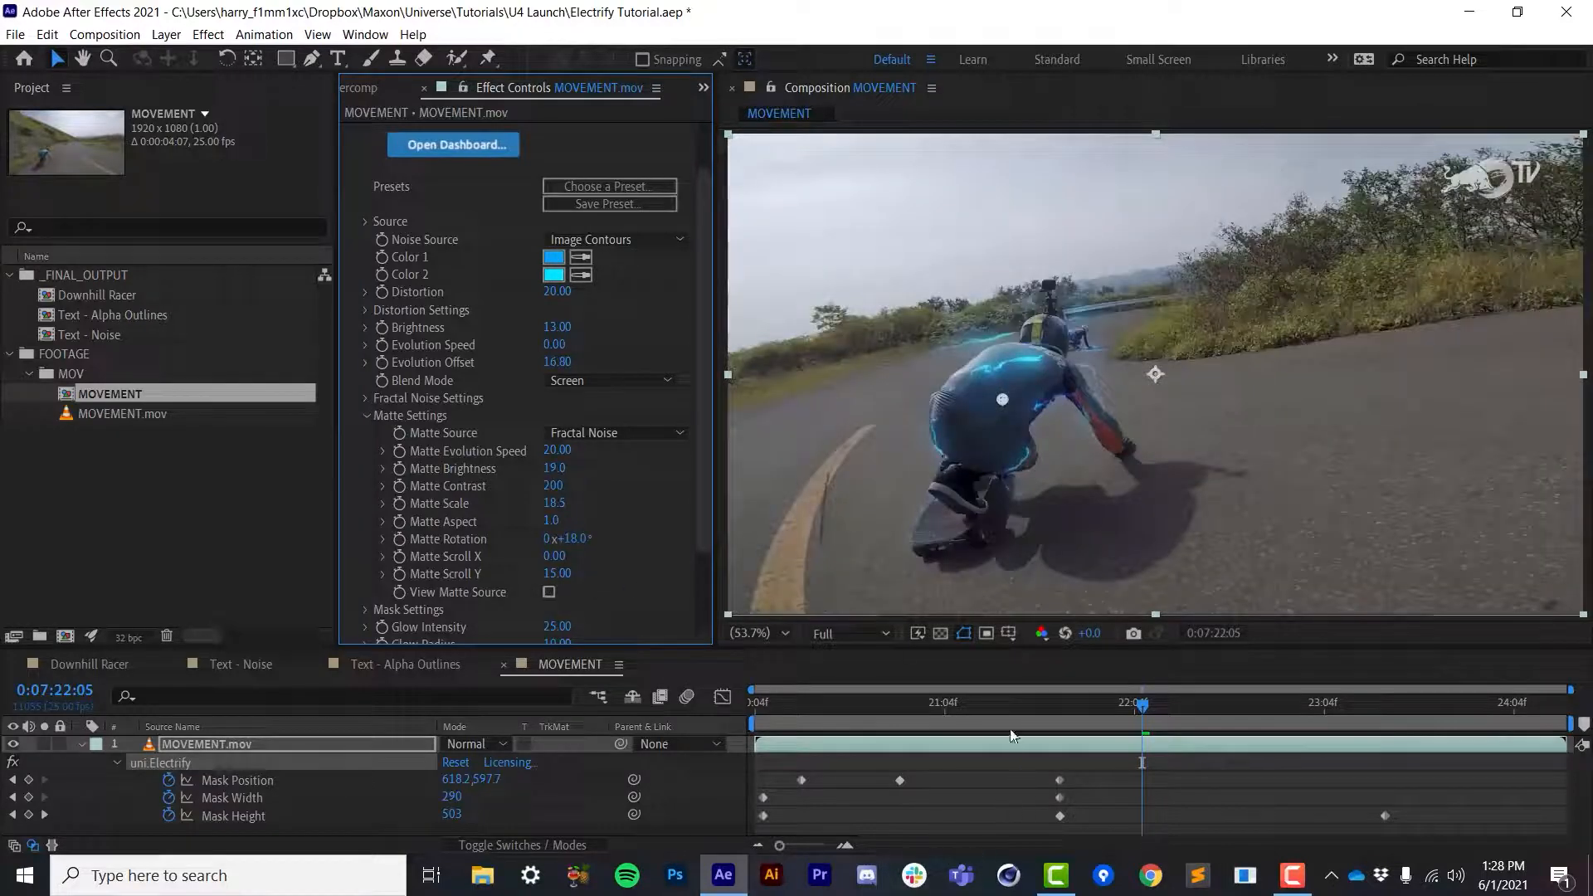
key(space)
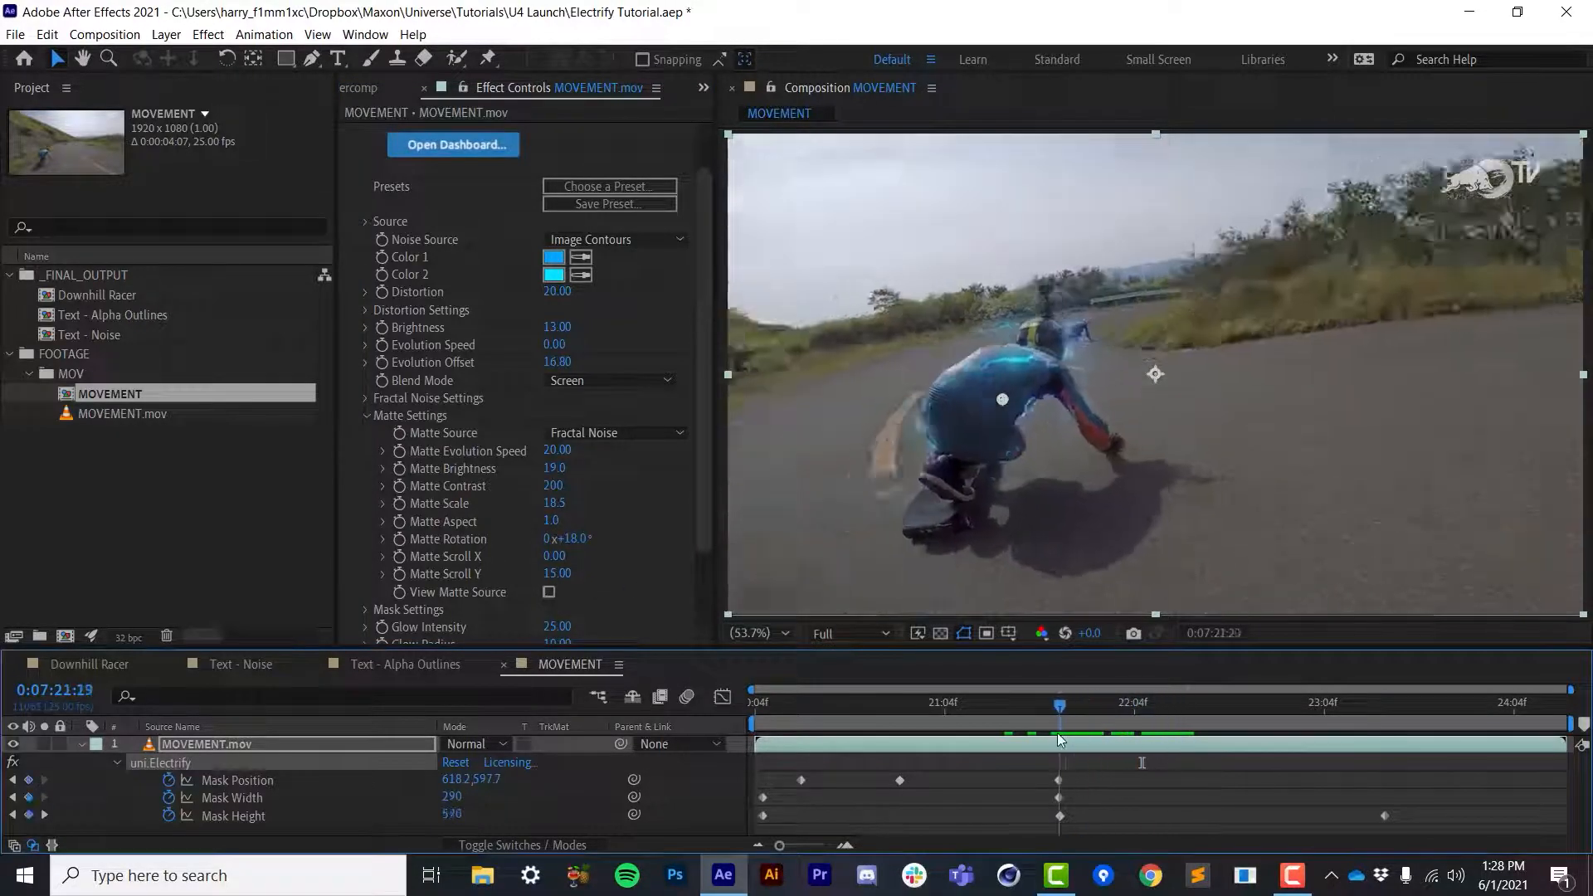
key(space)
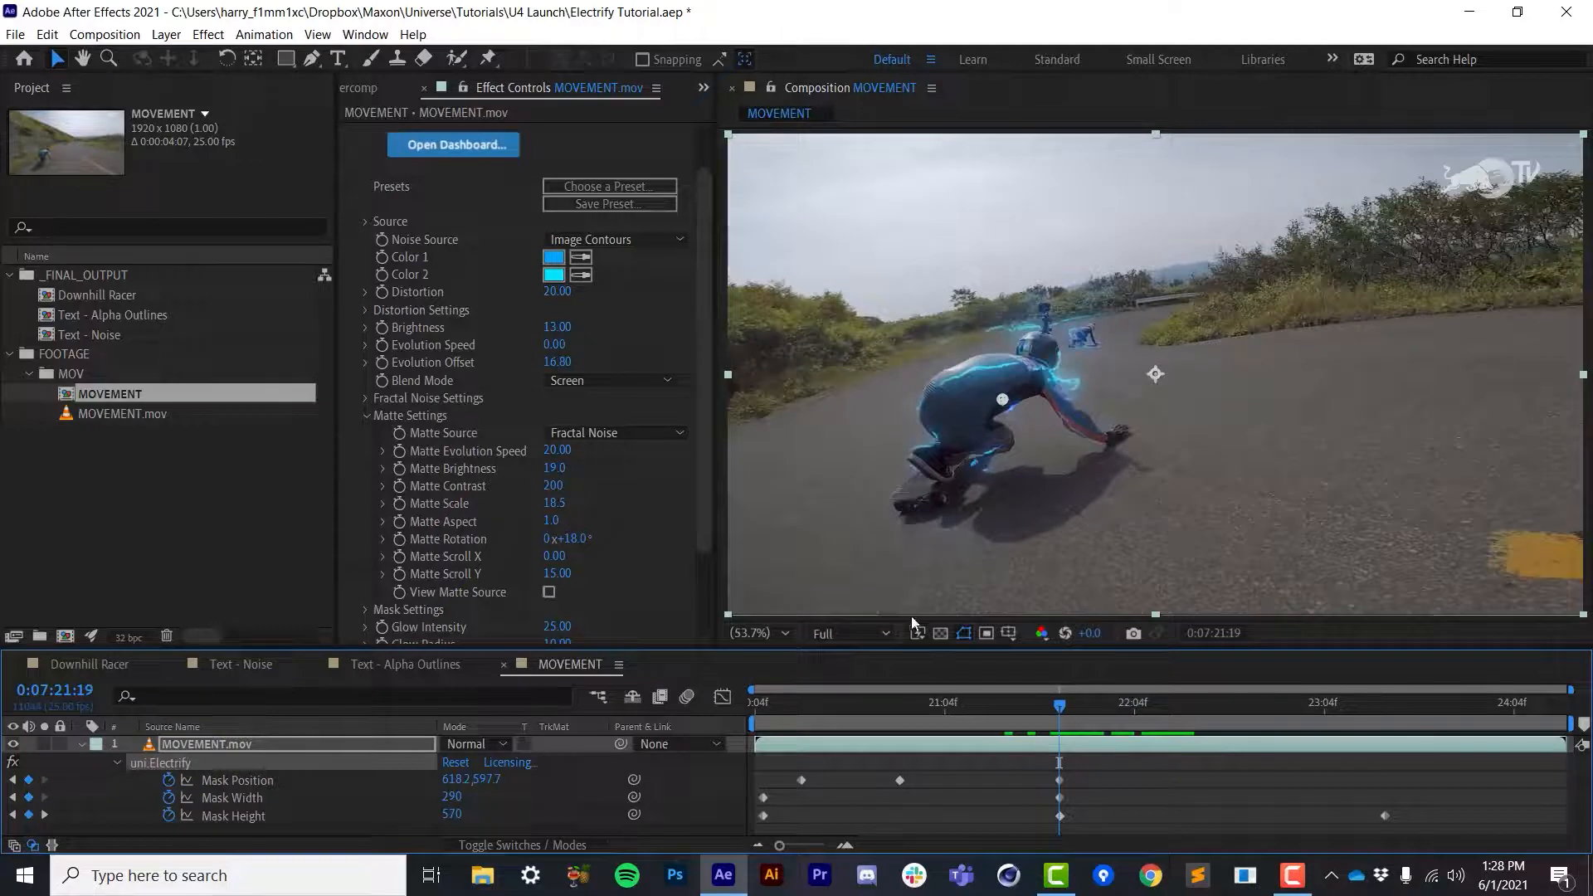
click(571, 434)
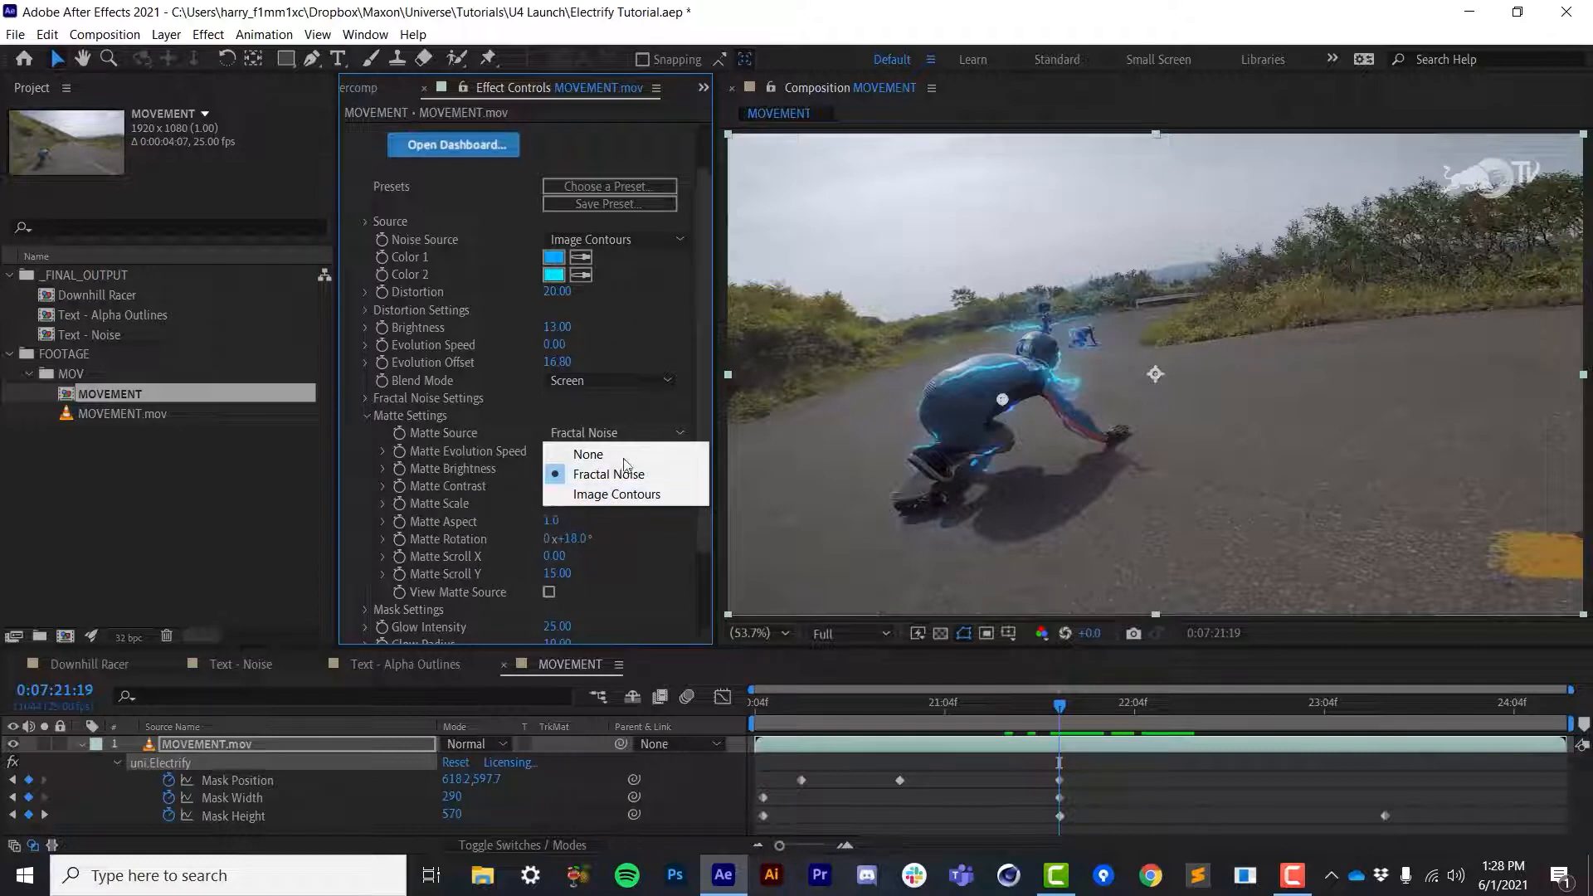
click(594, 464)
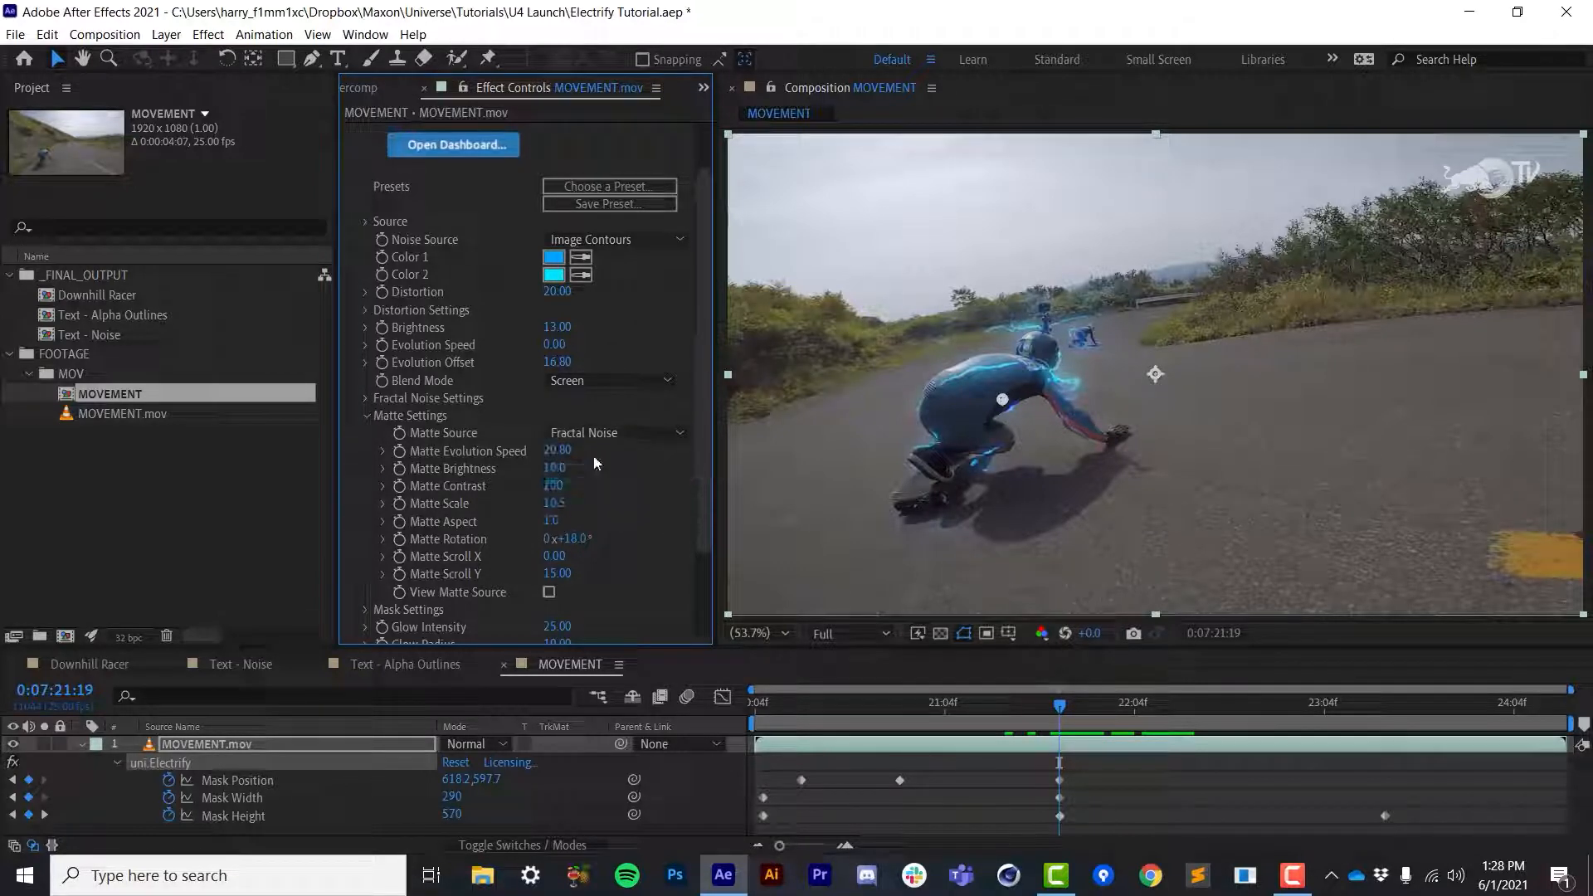
Collapse the Matte Settings, switch Noise Source to Fractal Noise with Brightness at 25.30, and expand the Fractal Noise Settings
click(367, 416)
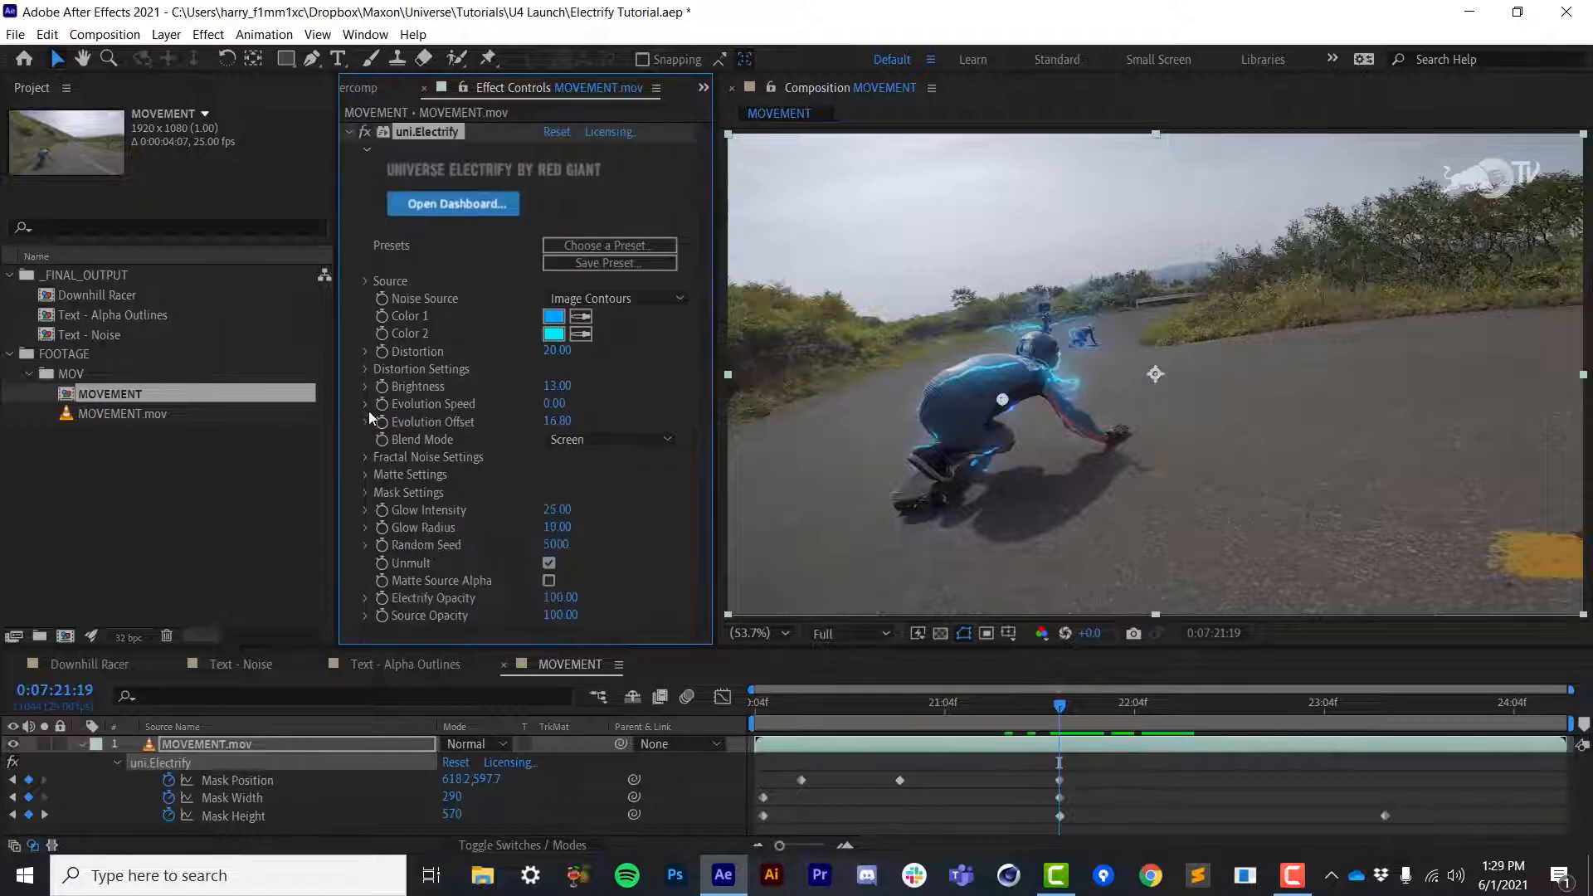
click(589, 296)
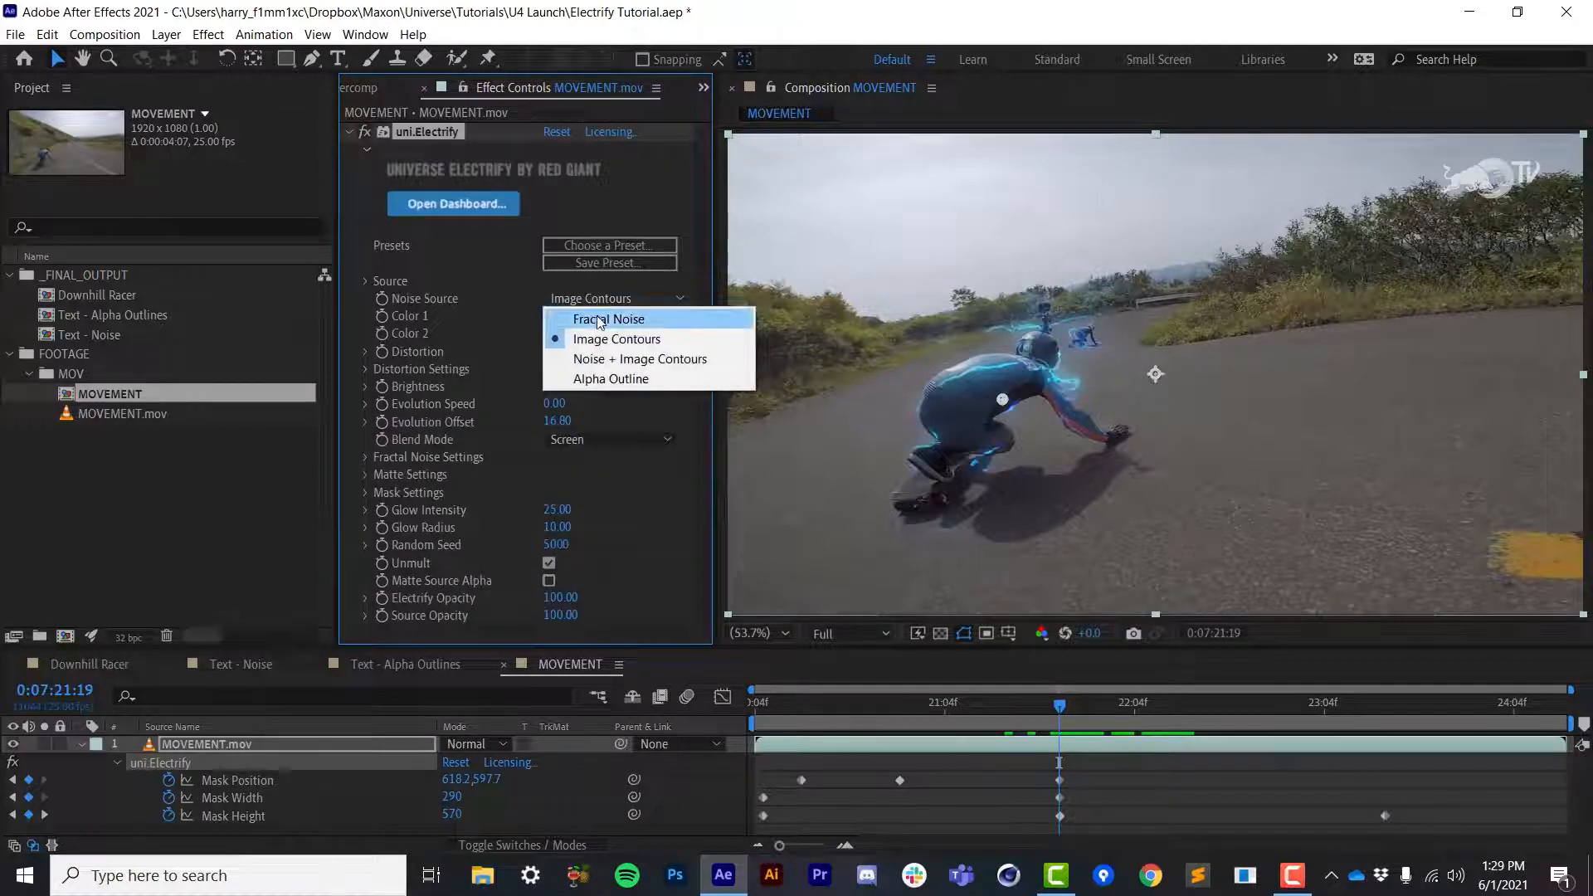
click(599, 319)
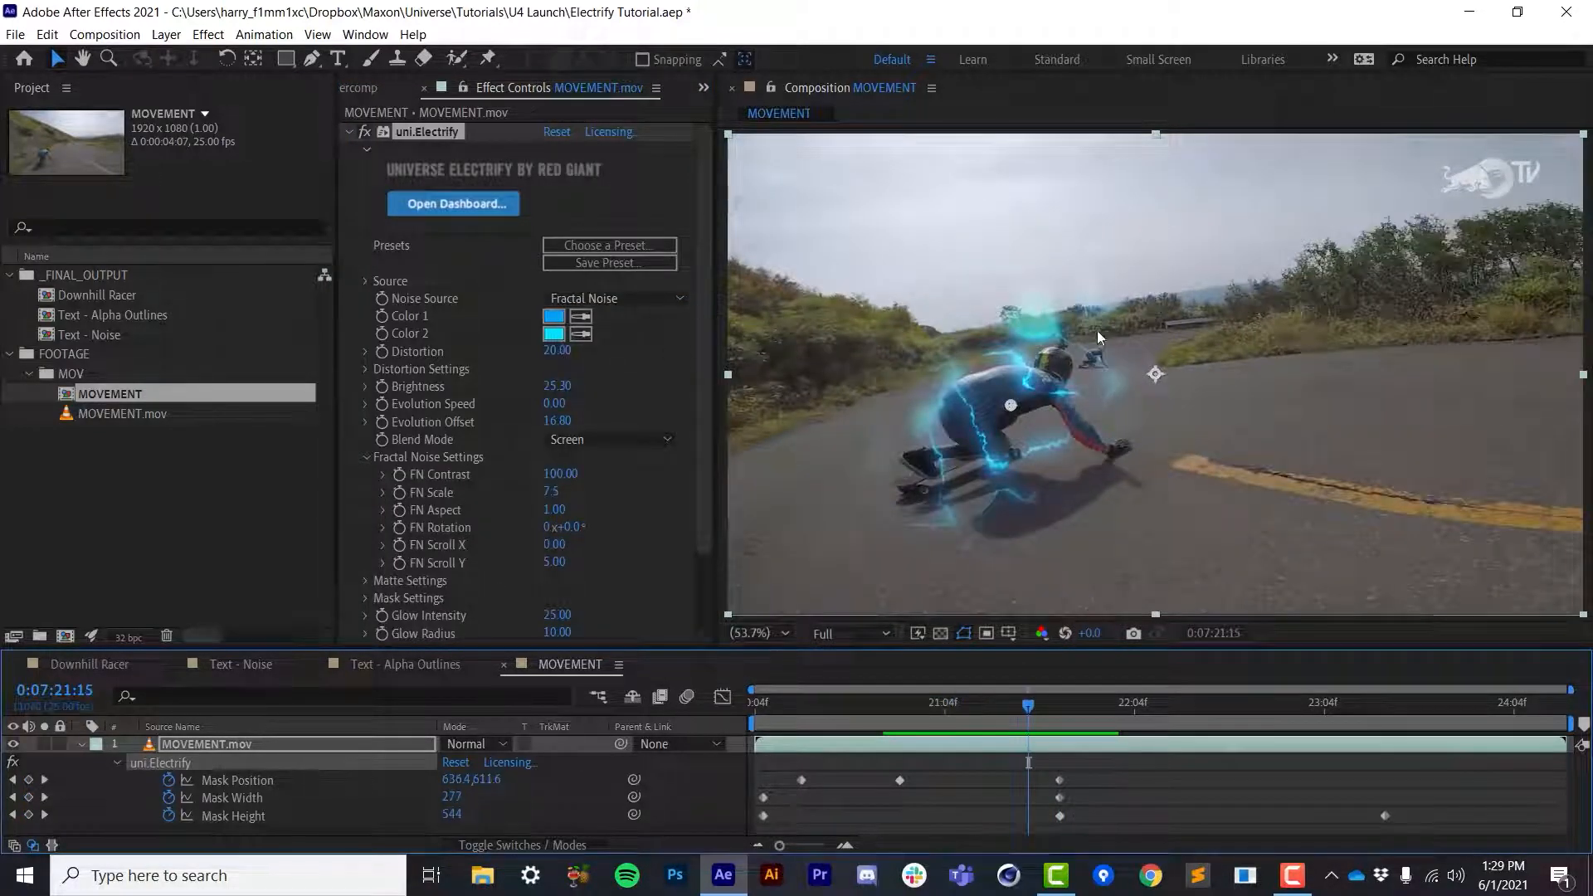
Scrub through the footage around 0:07:21:16 to examine the fractal noise electricity surrounding the skater
drag(902, 705, 1068, 746)
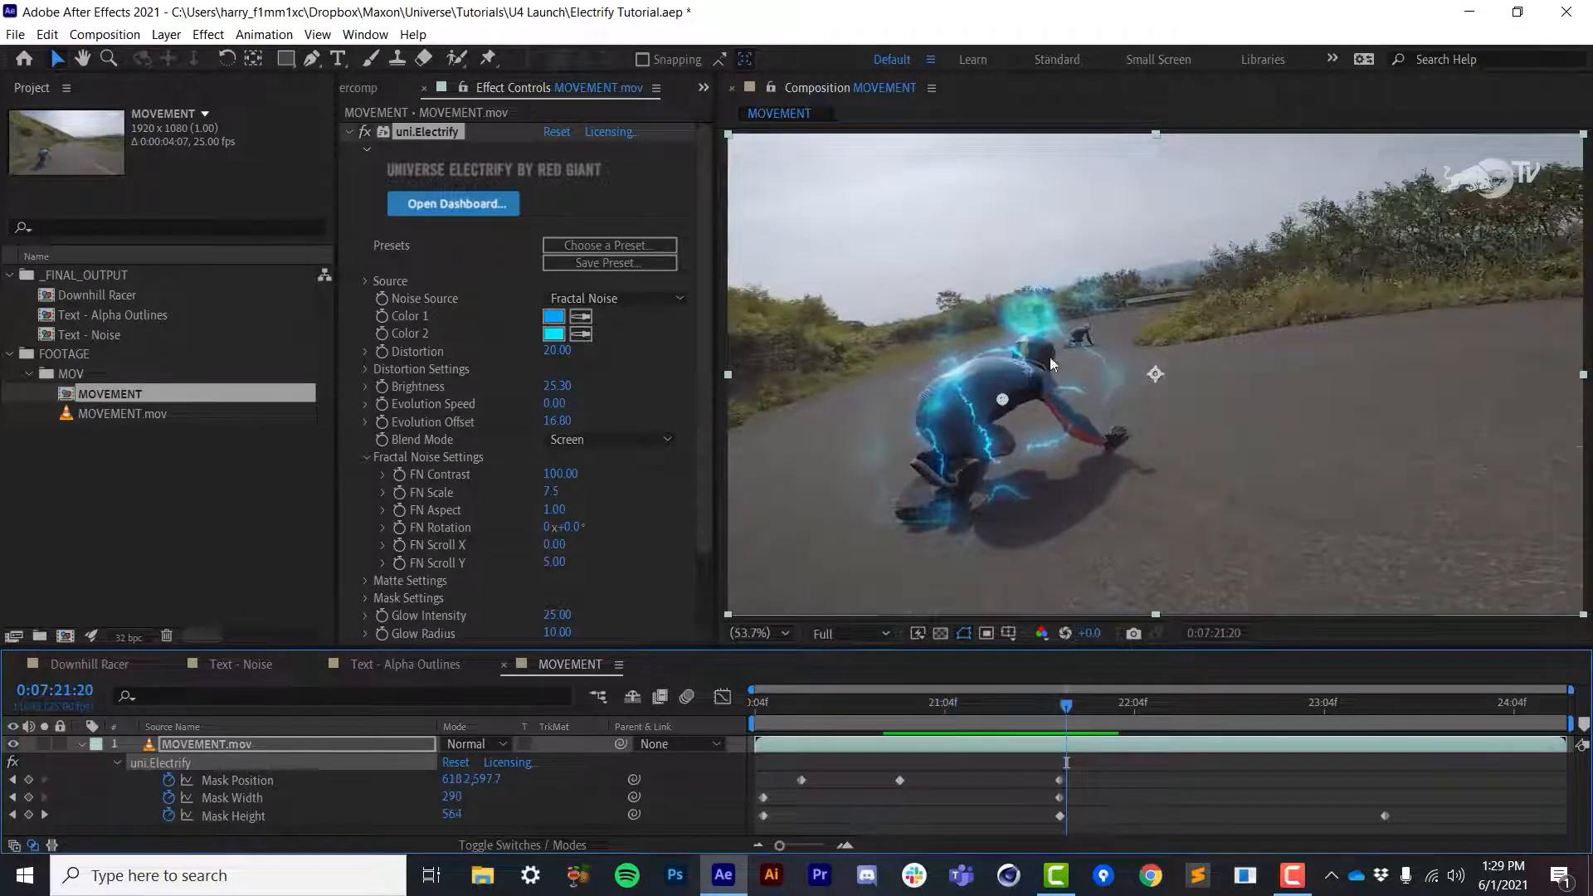
drag(948, 708, 1127, 757)
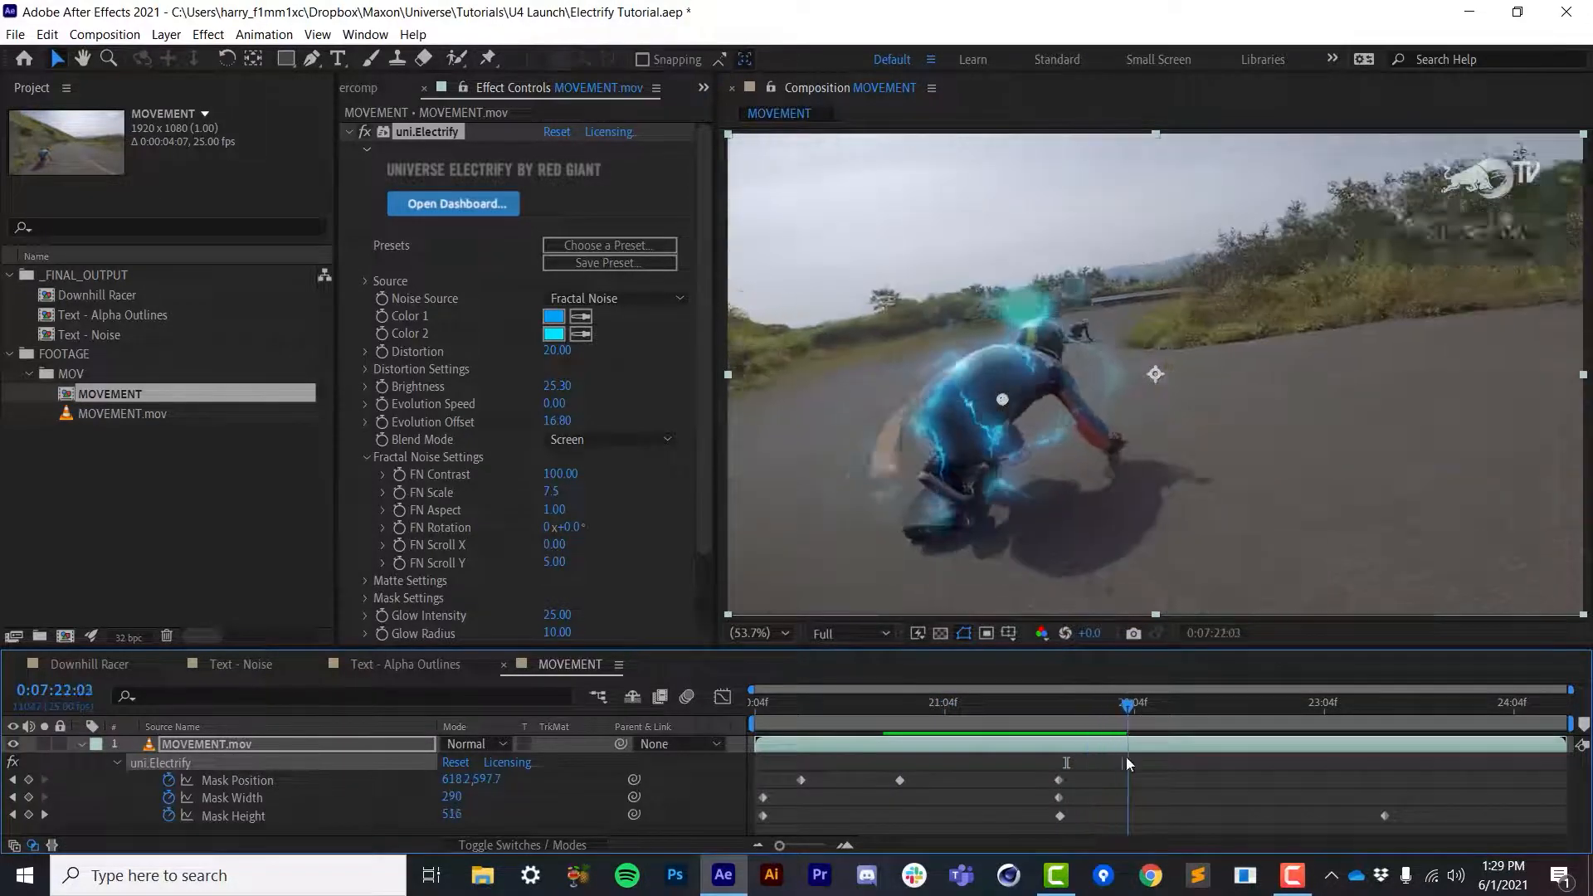
drag(954, 710, 1010, 783)
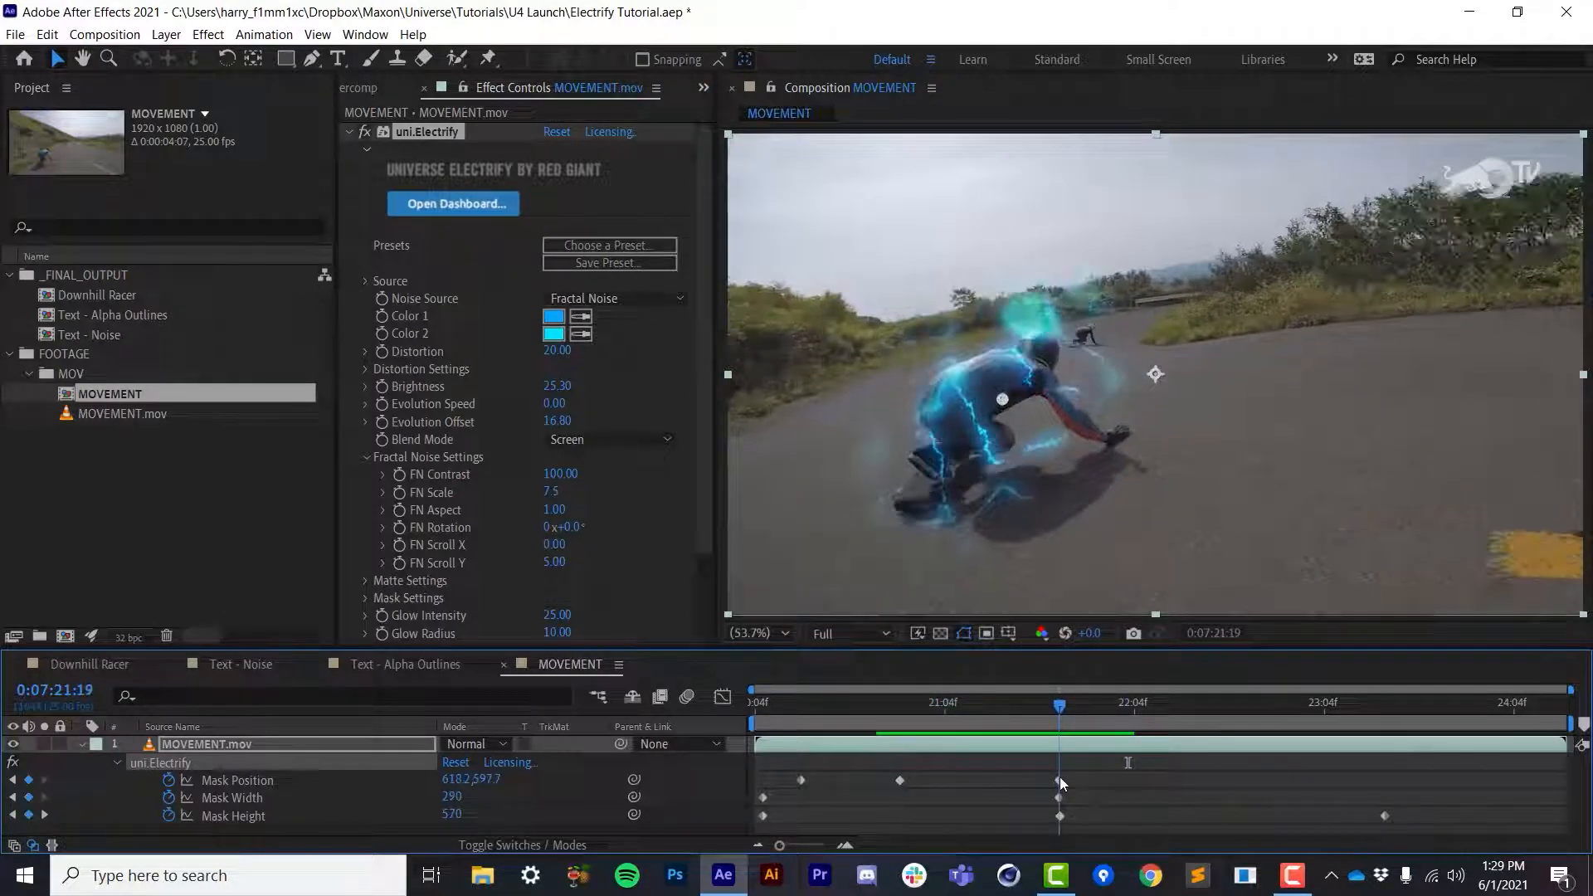
key(Page_Up)
key(Page_Up)
key(Page_Up)
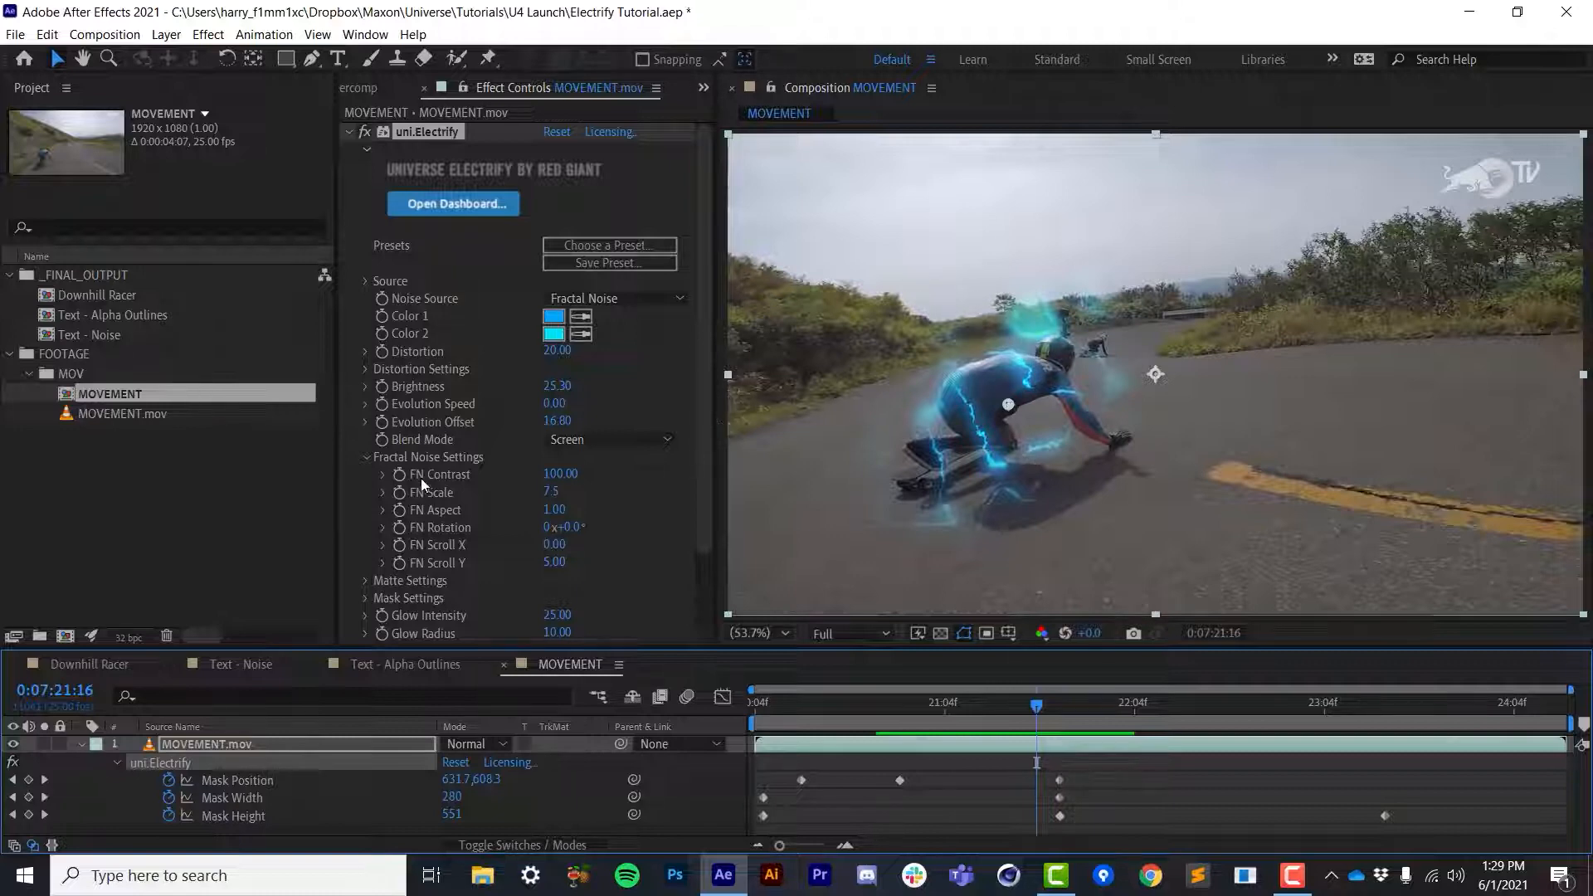
Compare Noise Source set to Image Contours and to Fractal Noise, leaving it on Fractal Noise
click(567, 297)
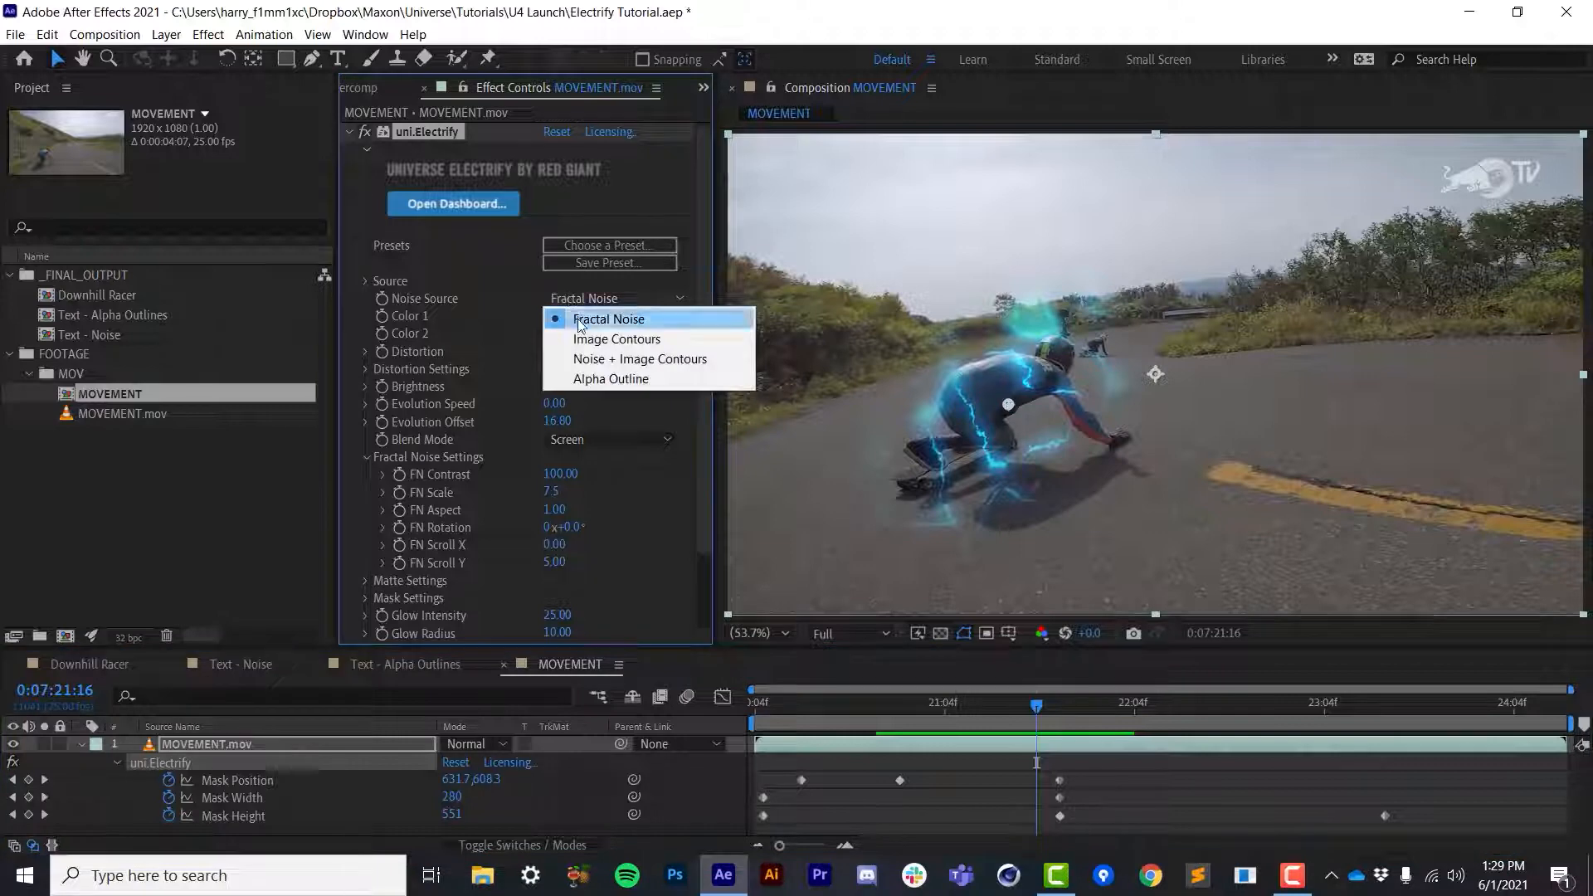
click(606, 338)
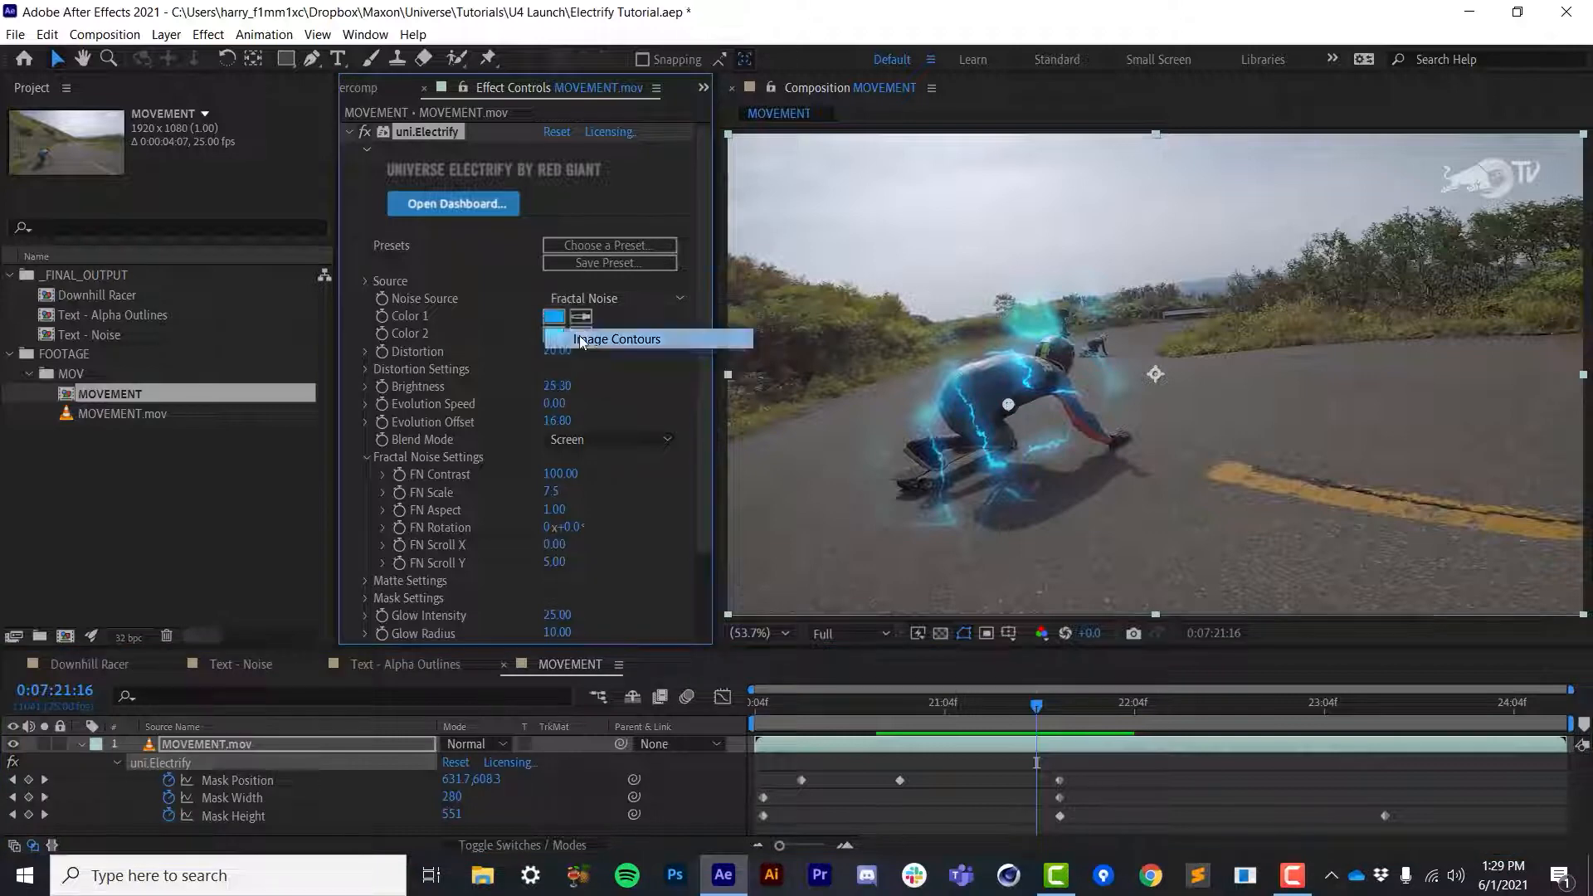
click(364, 457)
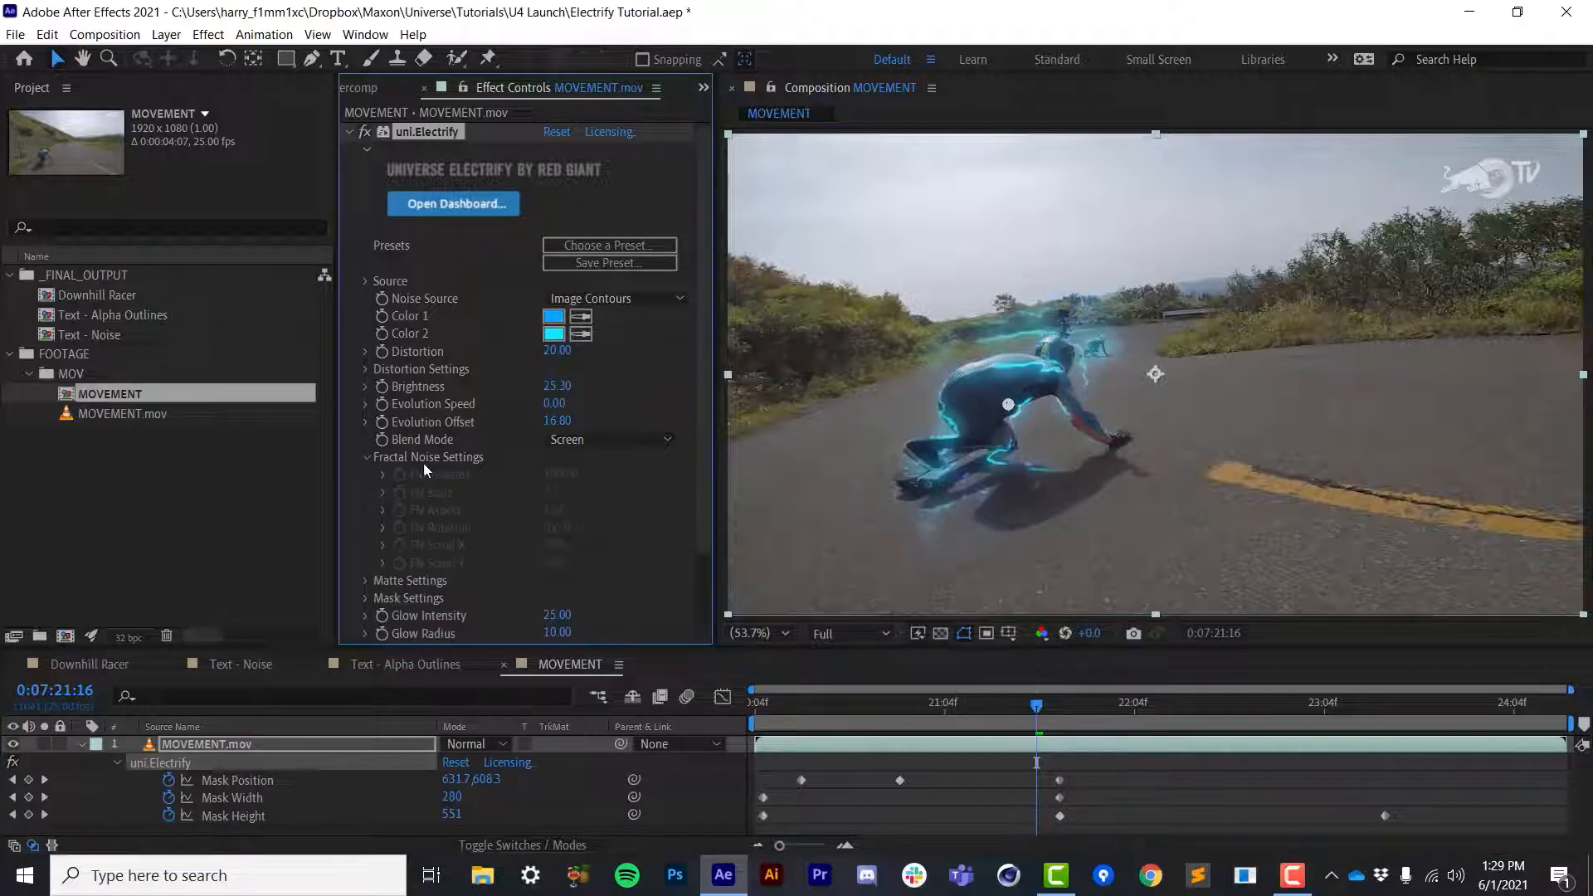
click(591, 298)
click(580, 320)
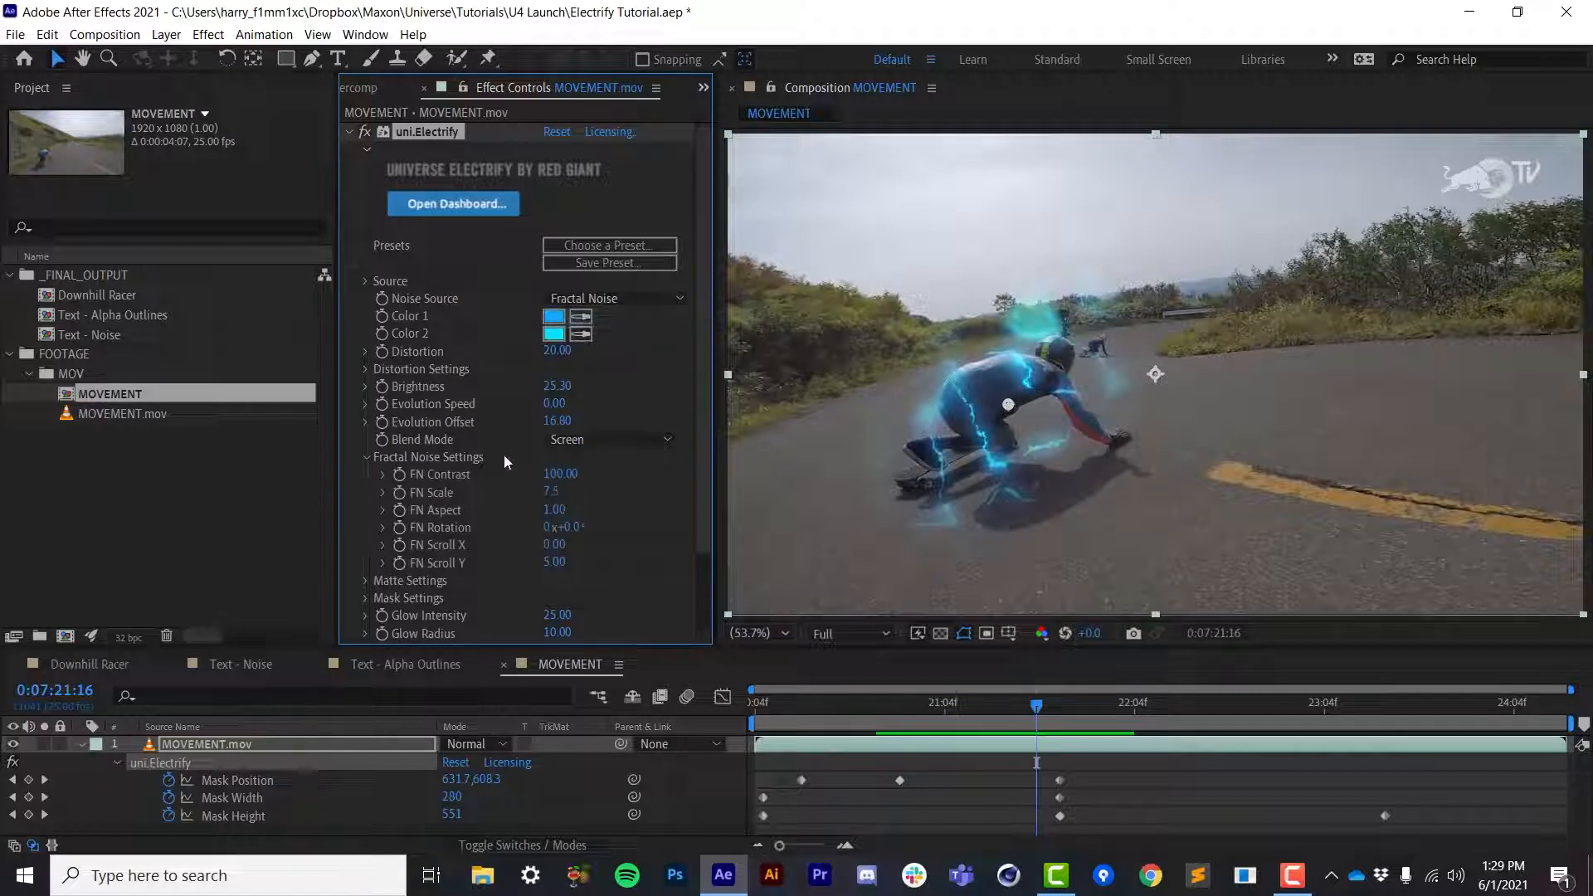
Set FN Contrast to 75.00, FN Scale to 10.5 and FN Scroll Y to -89.00, previewing the electricity over time
drag(561, 479, 554, 487)
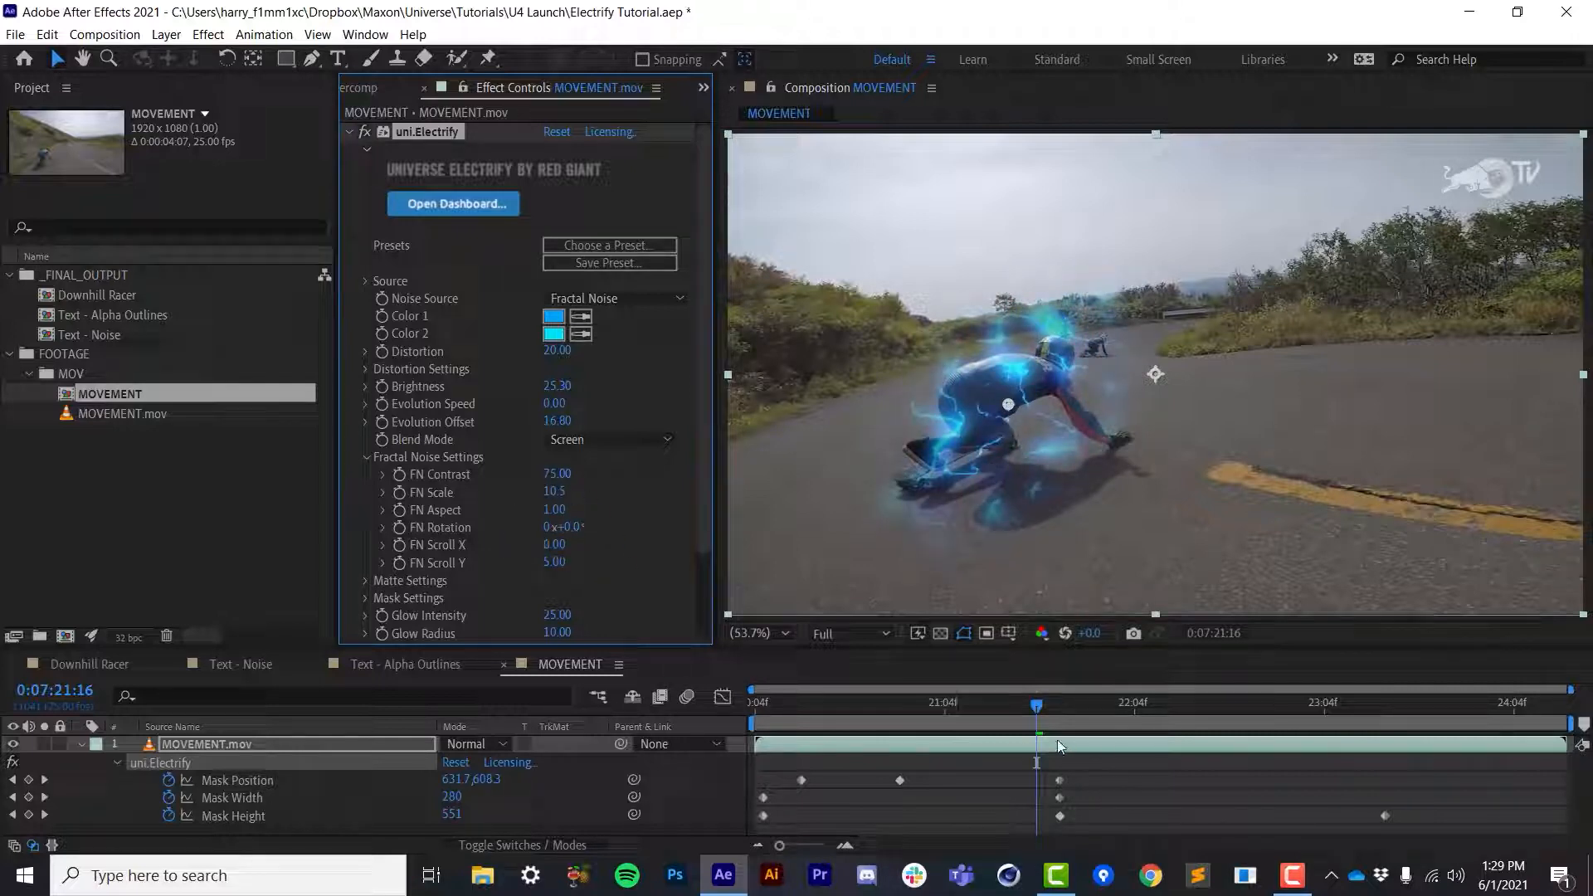
drag(928, 707, 958, 719)
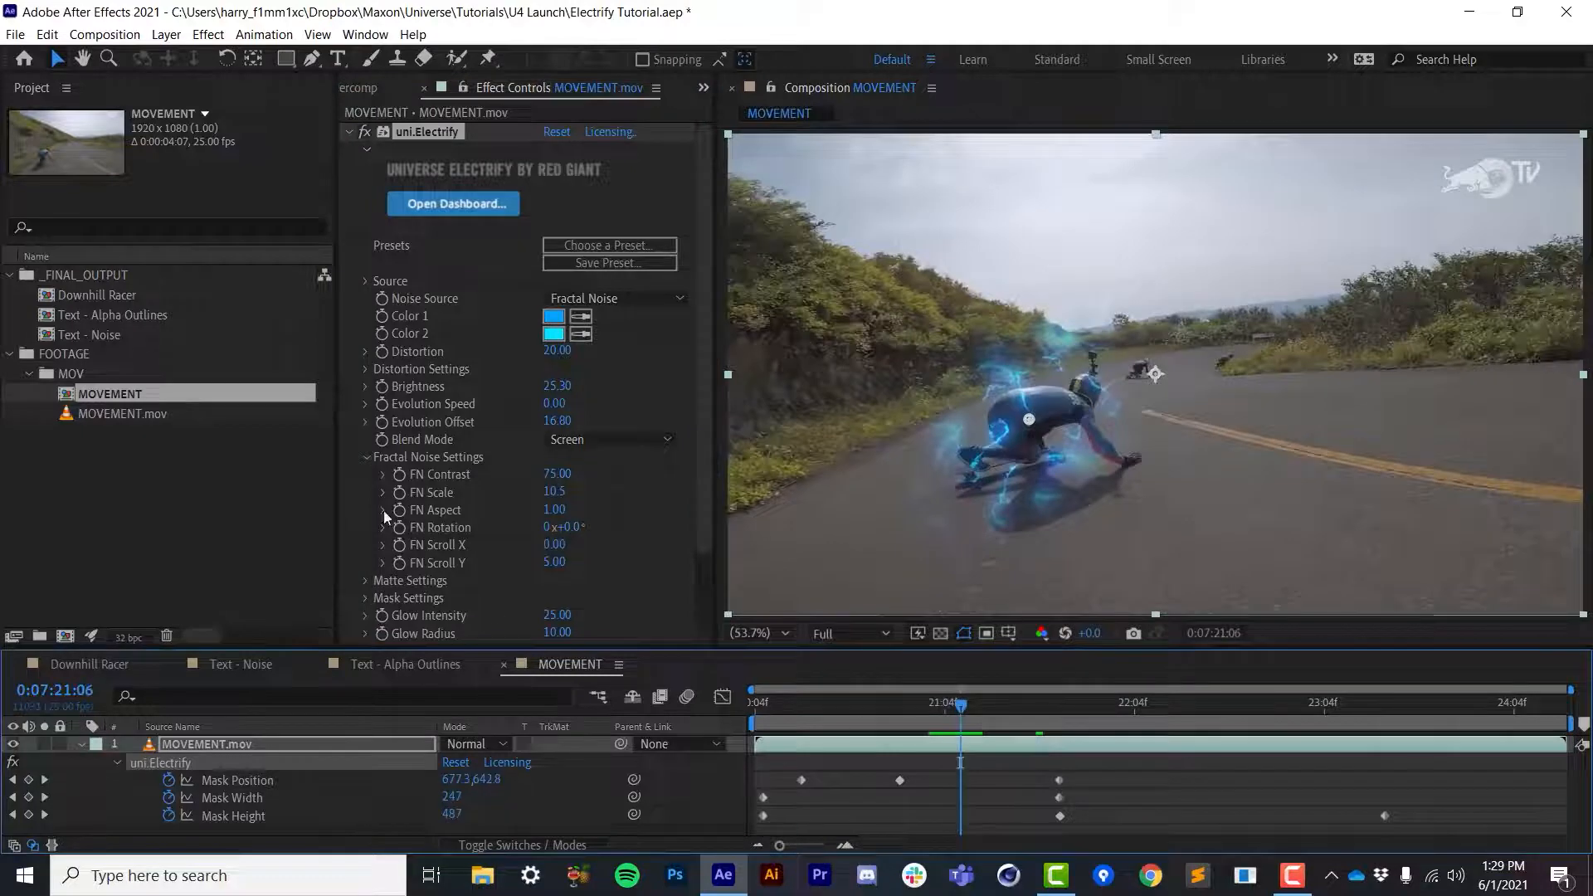
drag(553, 564, 502, 564)
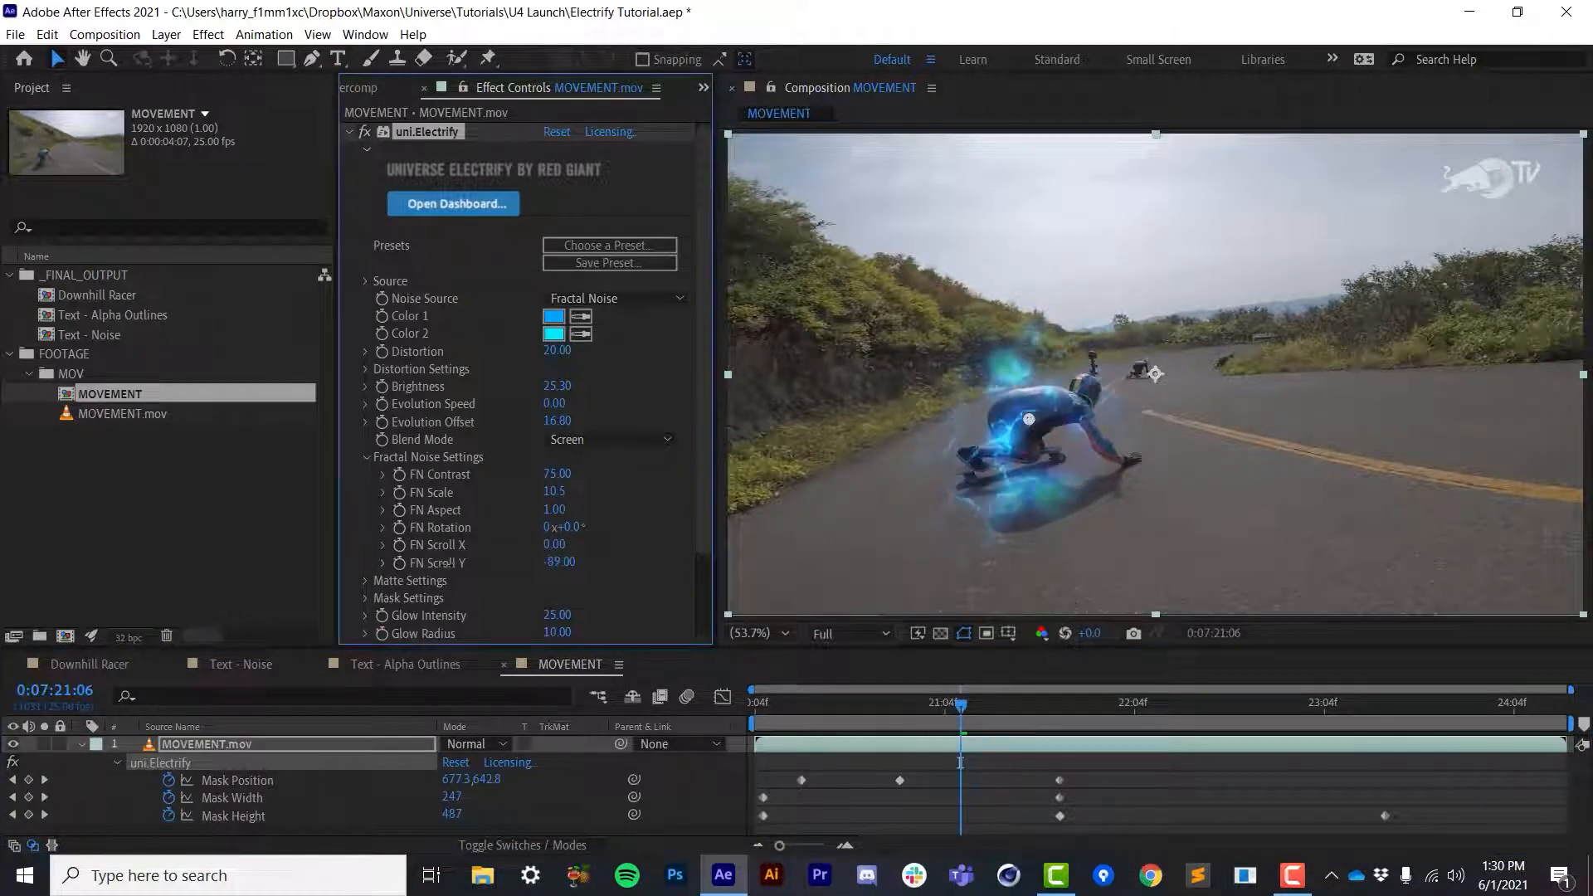
key(space)
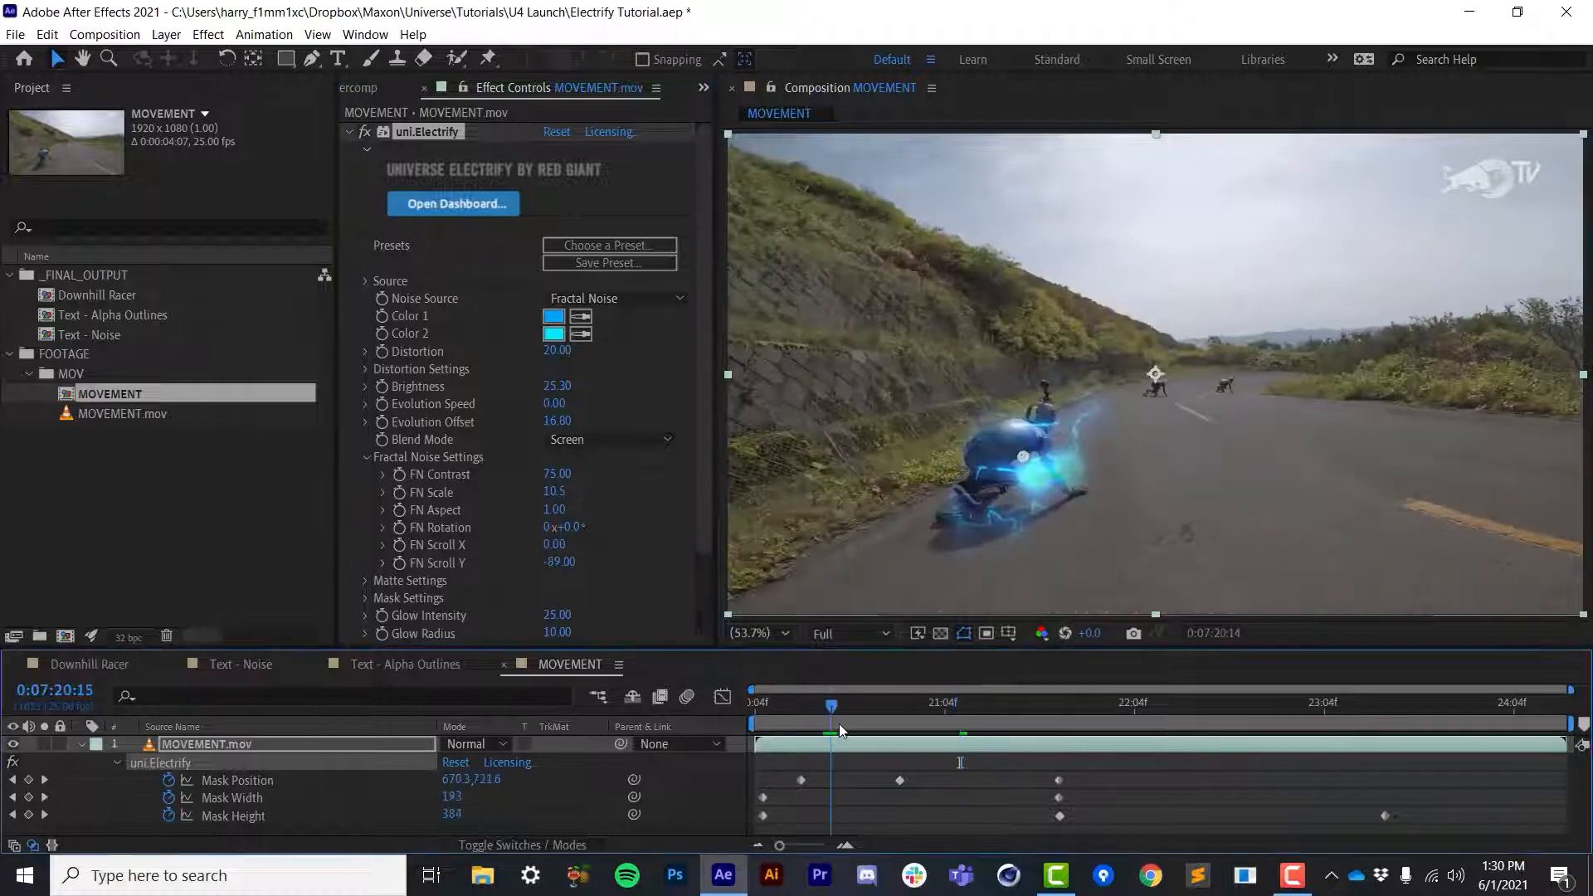
click(889, 733)
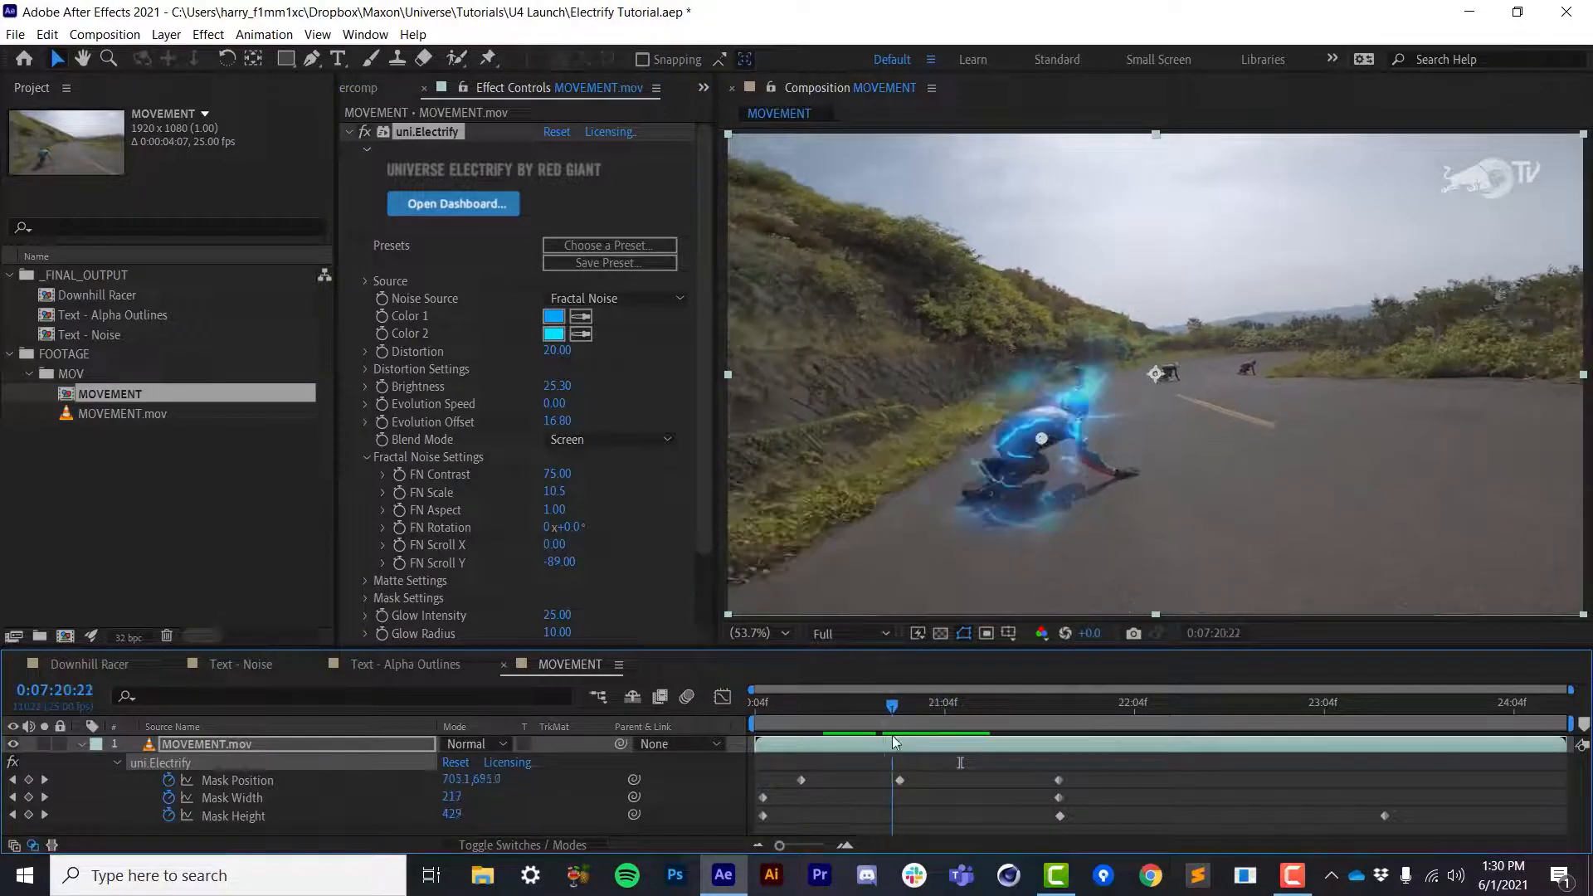
key(space)
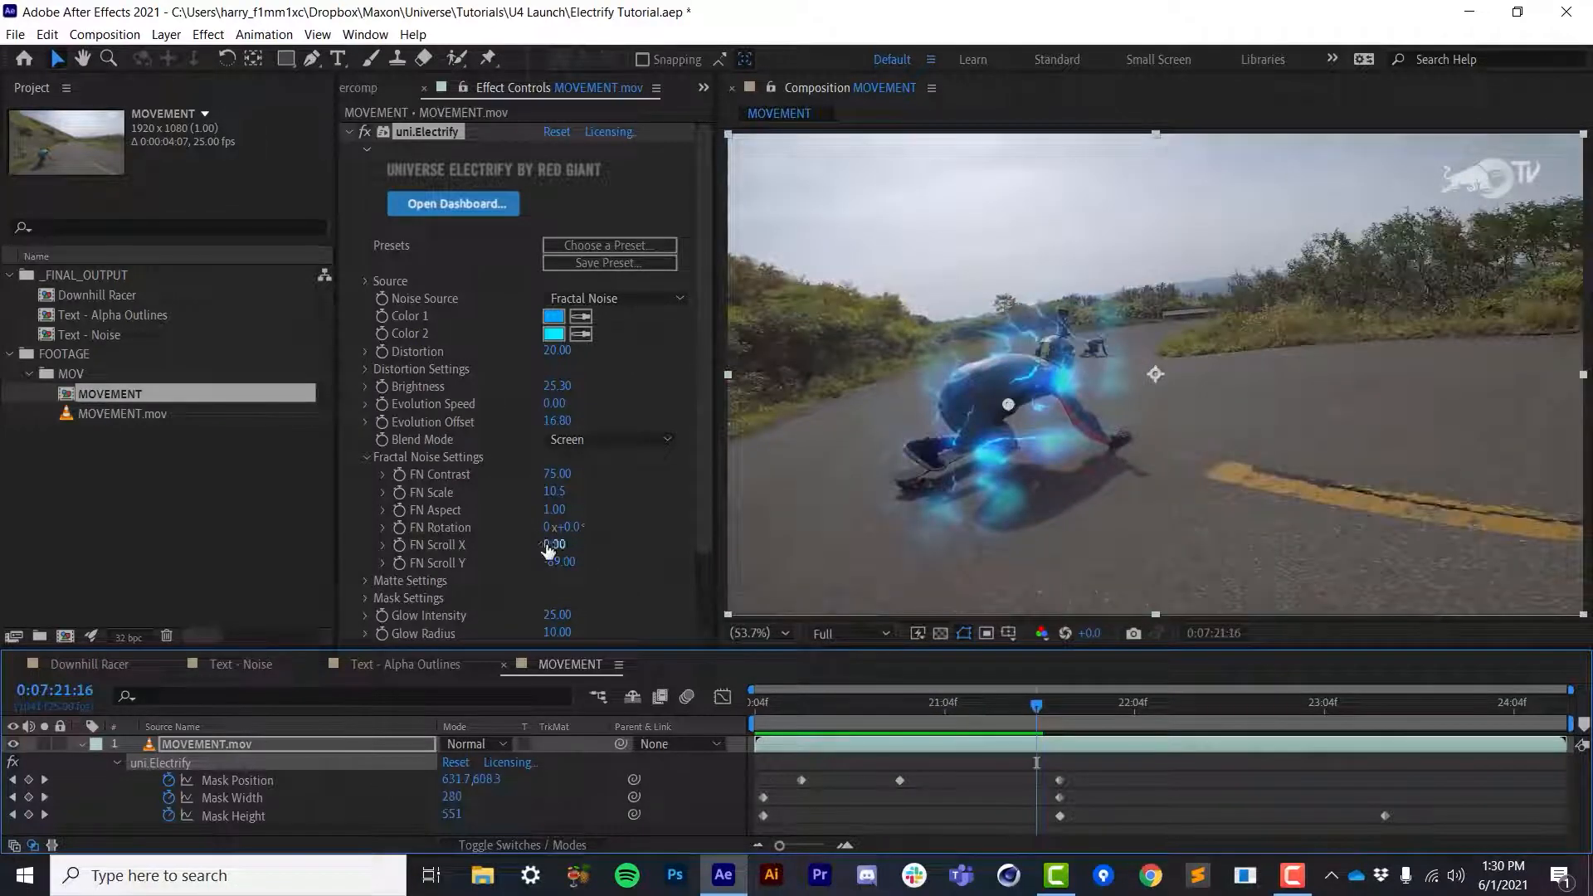
Set FN Scroll X to -29.00 and play the footage from 0:07:20:10 to check the drifting noise
drag(553, 544, 512, 544)
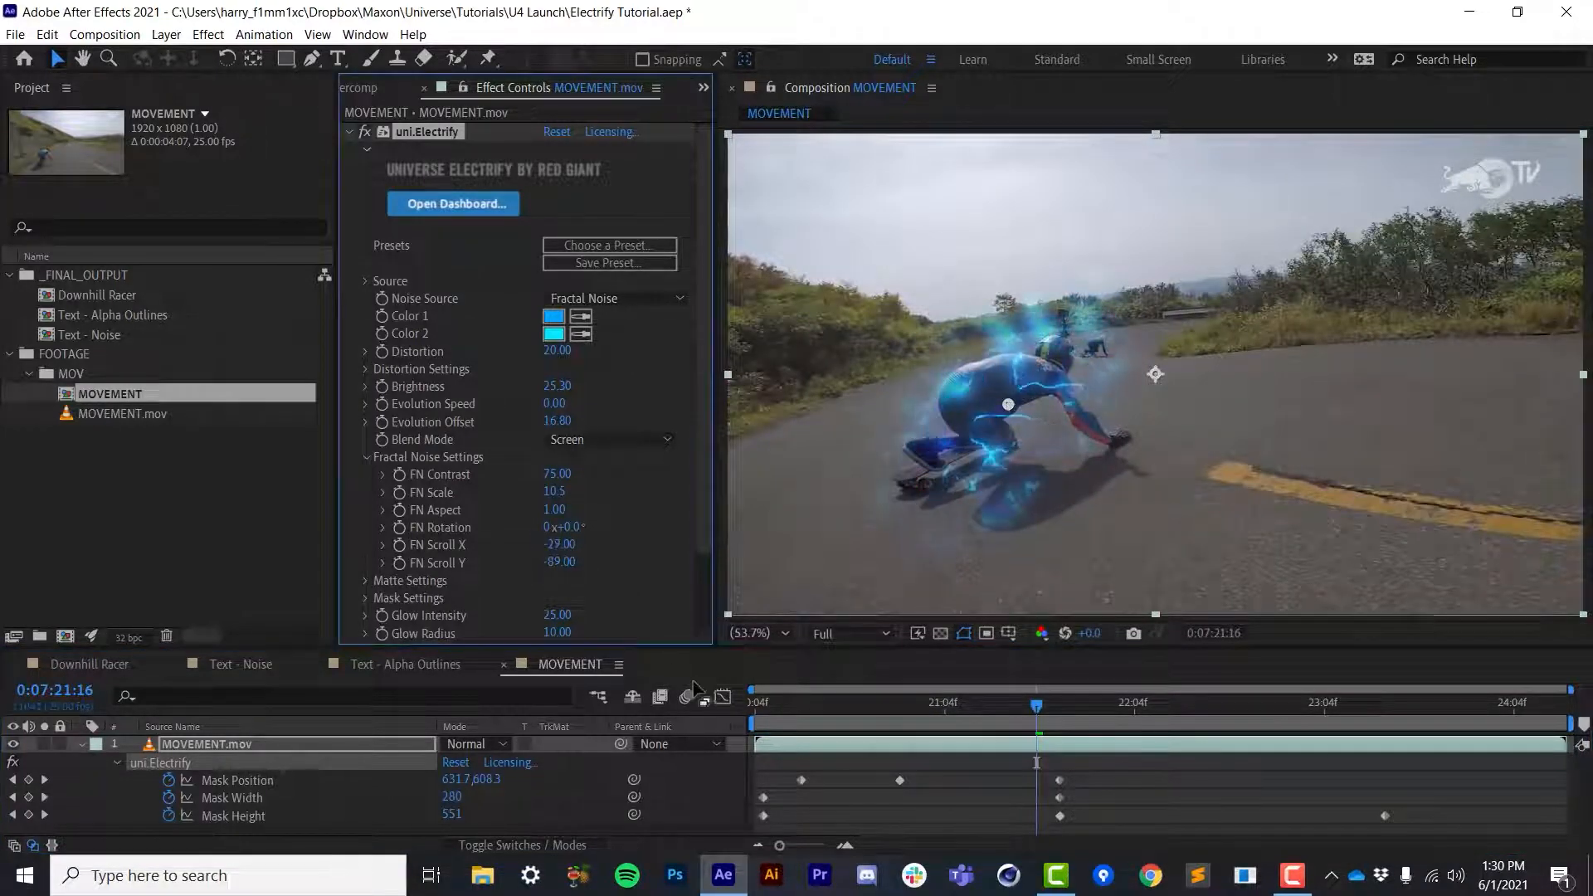
click(801, 723)
key(space)
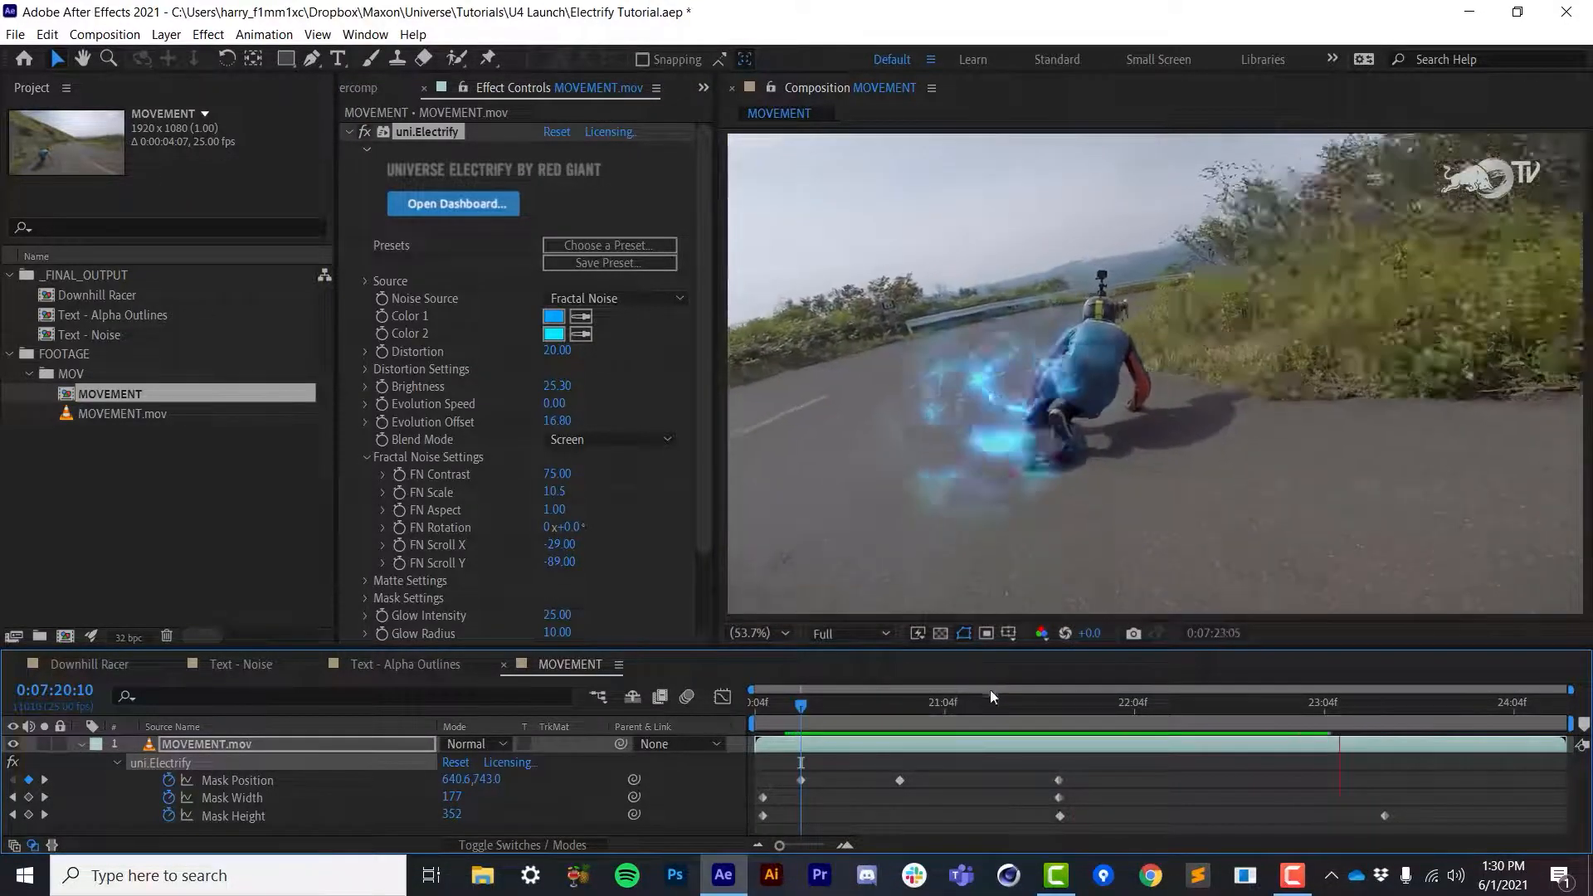
key(space)
Keyframe Mask Position over the skater at 0:07:23:20, at about 690.8, 543.7, and scrub back through the earlier footage
mouse_move(1417, 773)
mouse_down()
mouse_move(1410, 756)
mouse_move(1448, 780)
mouse_up()
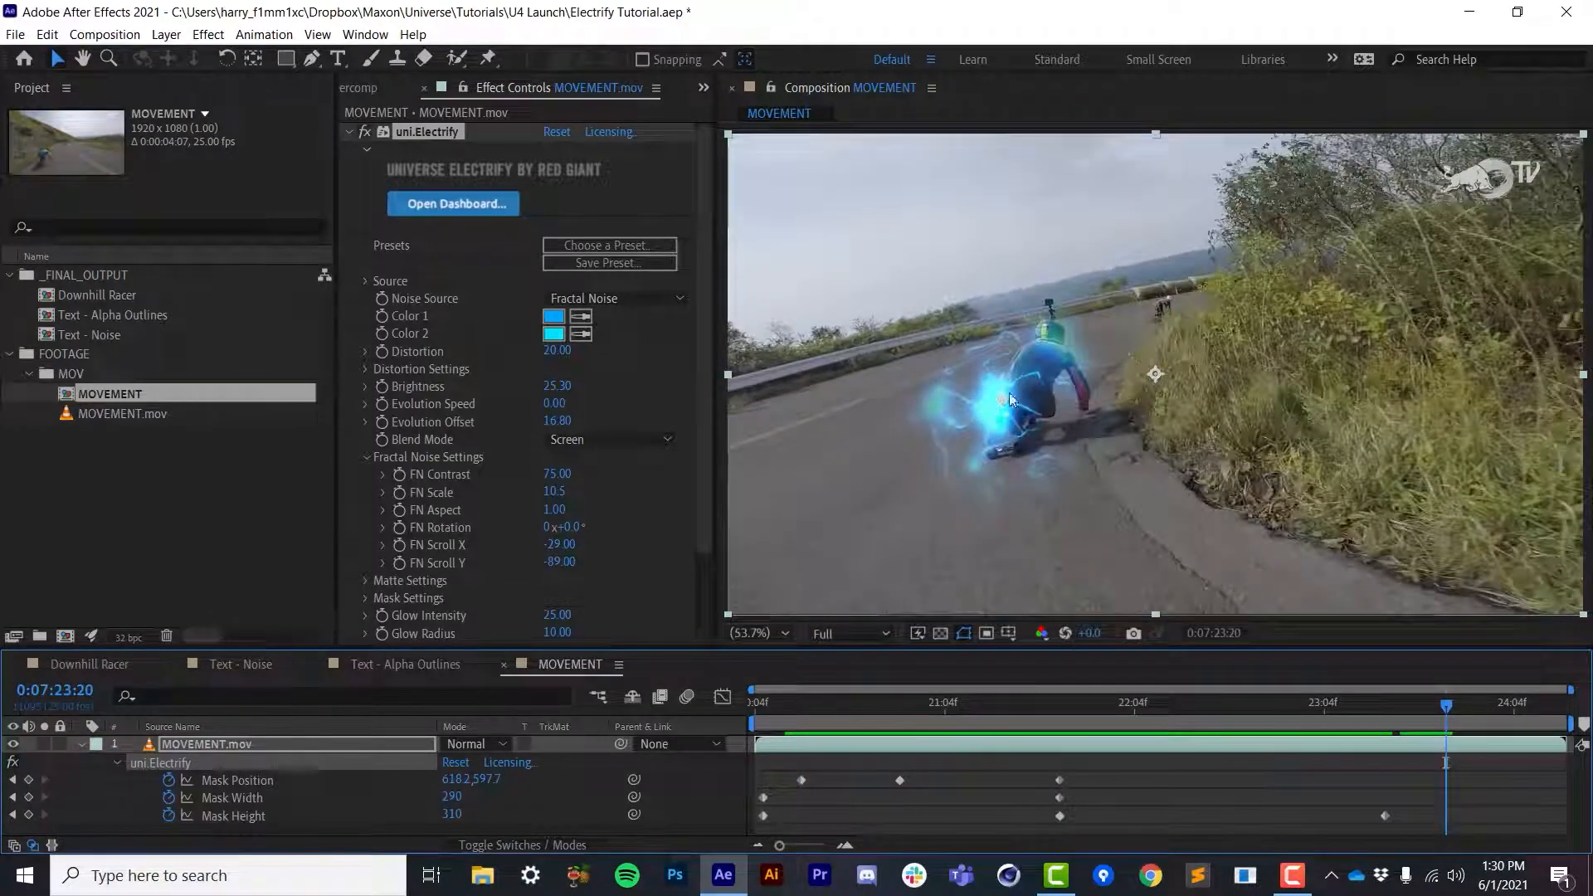
drag(995, 402, 1032, 378)
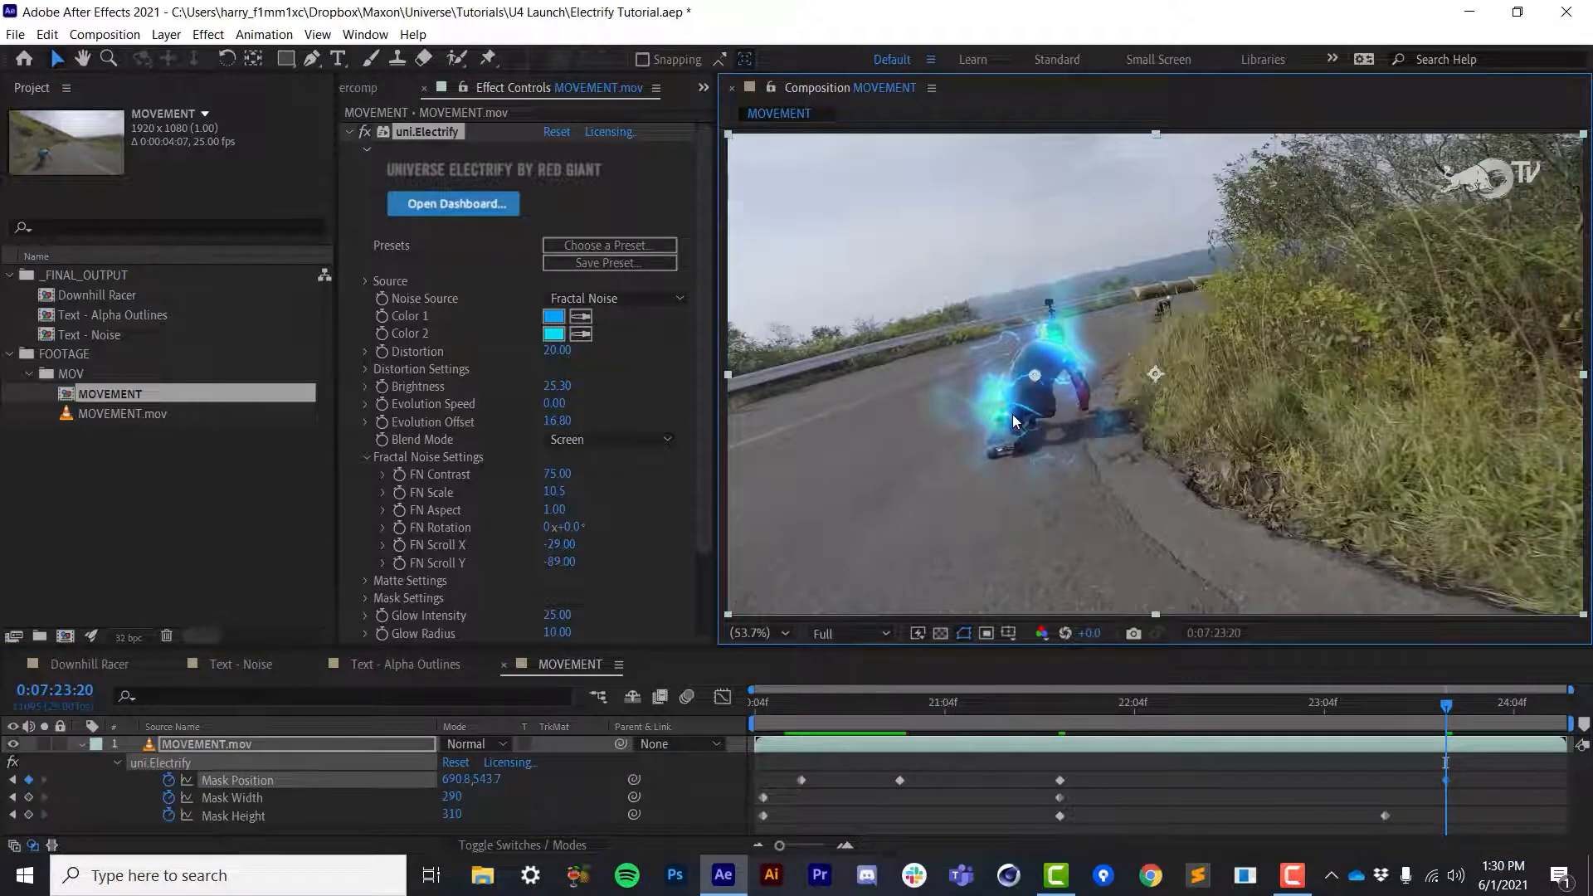
click(1067, 703)
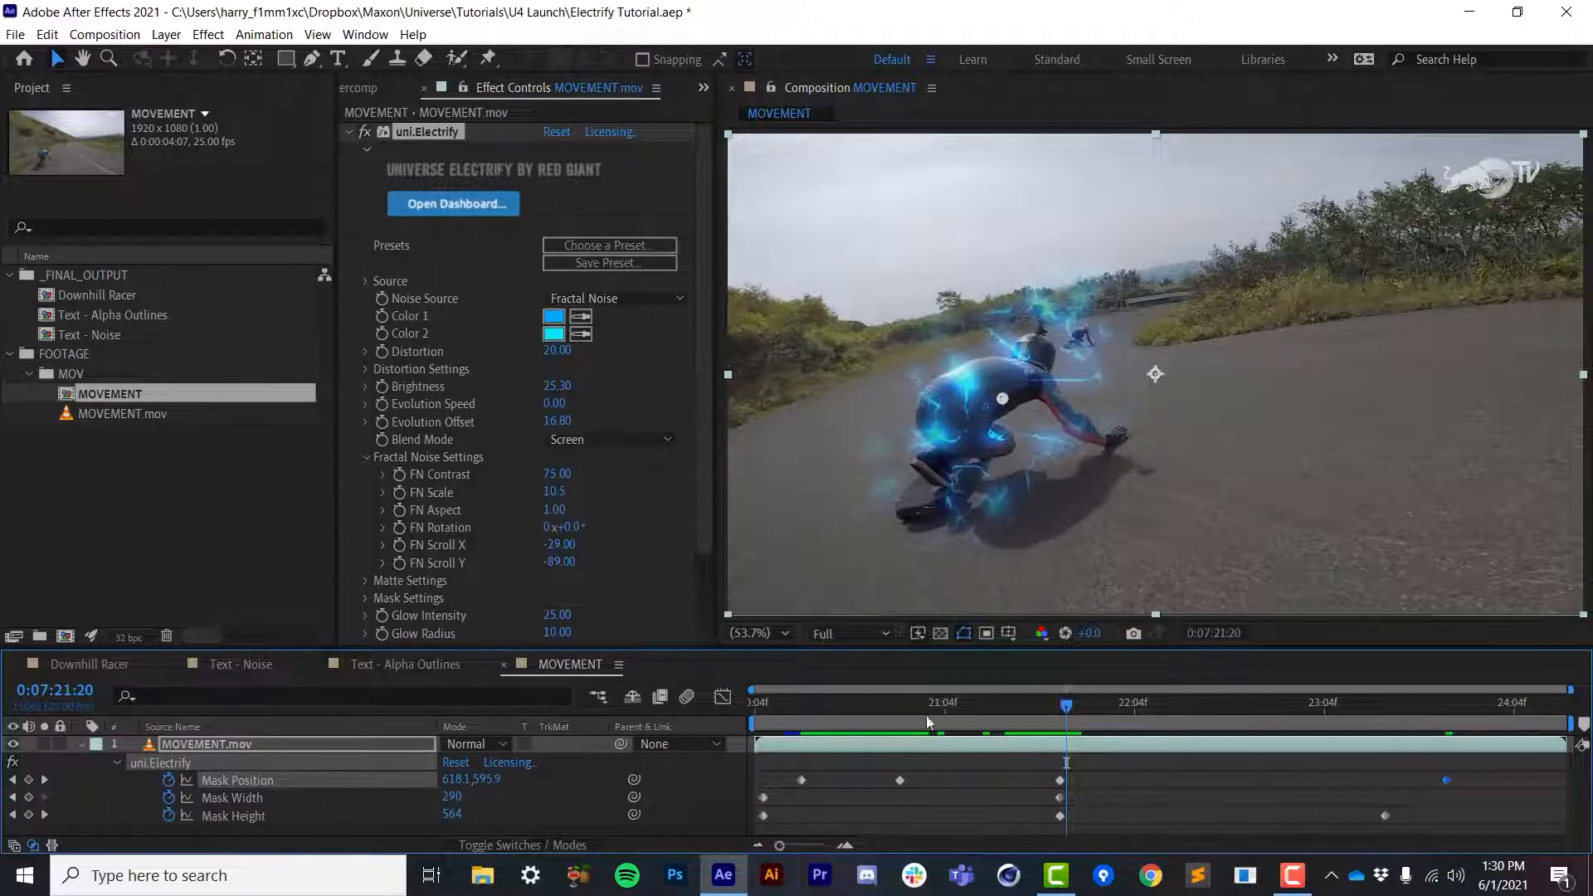
drag(907, 713, 1013, 721)
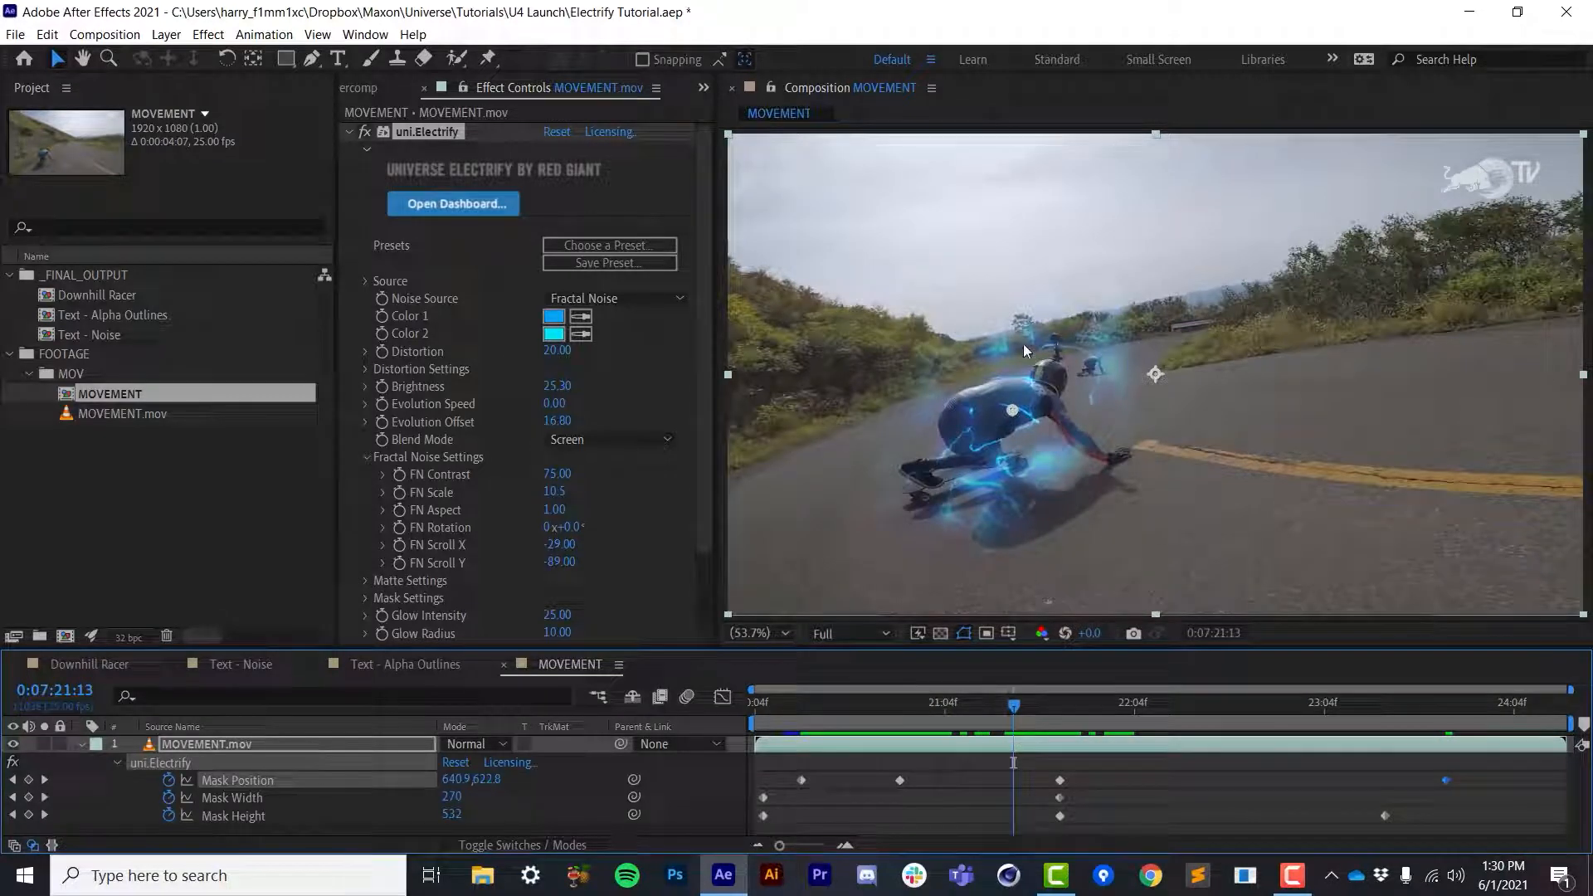
Expand the Matte Settings, set Matte Source to Image Contours and Matte Brightness to 9.0, and view the matte source across the footage
scroll(708, 307, down, 3)
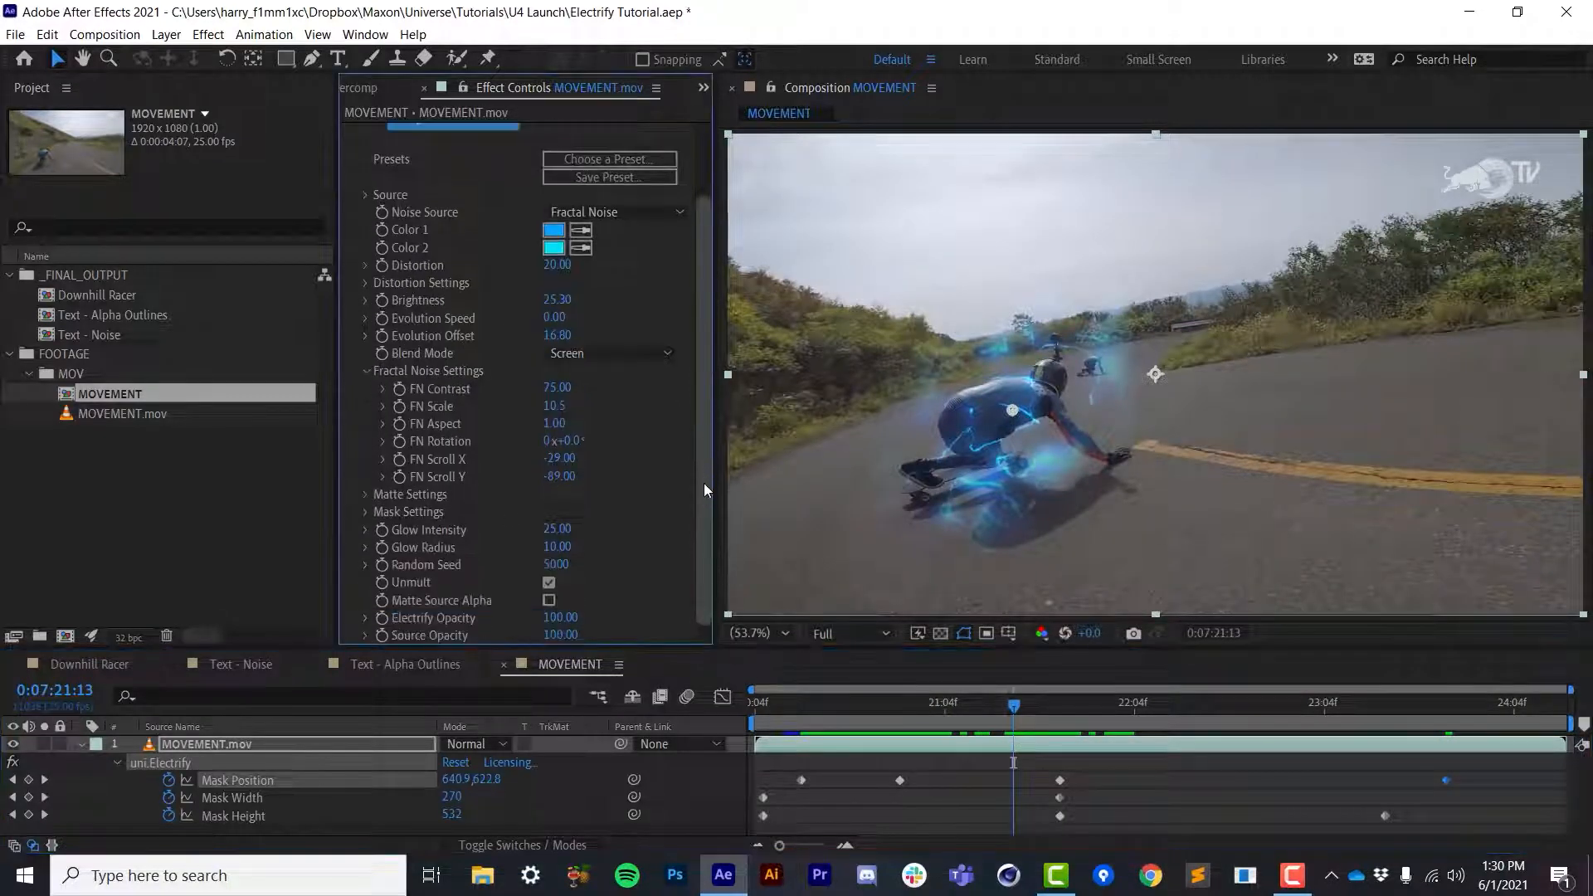
click(363, 494)
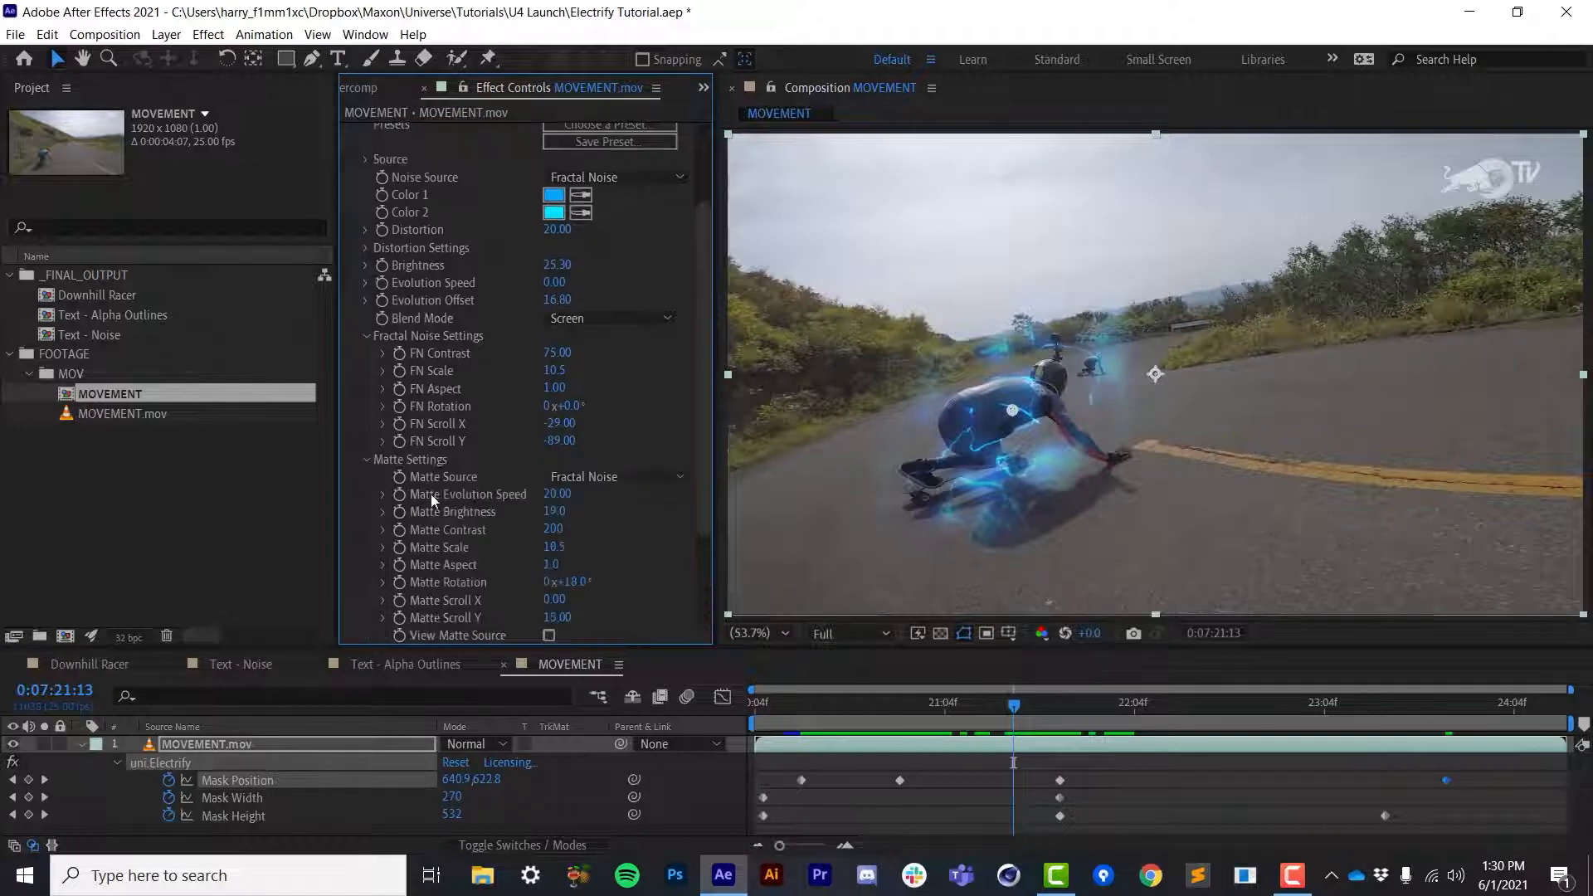
click(581, 478)
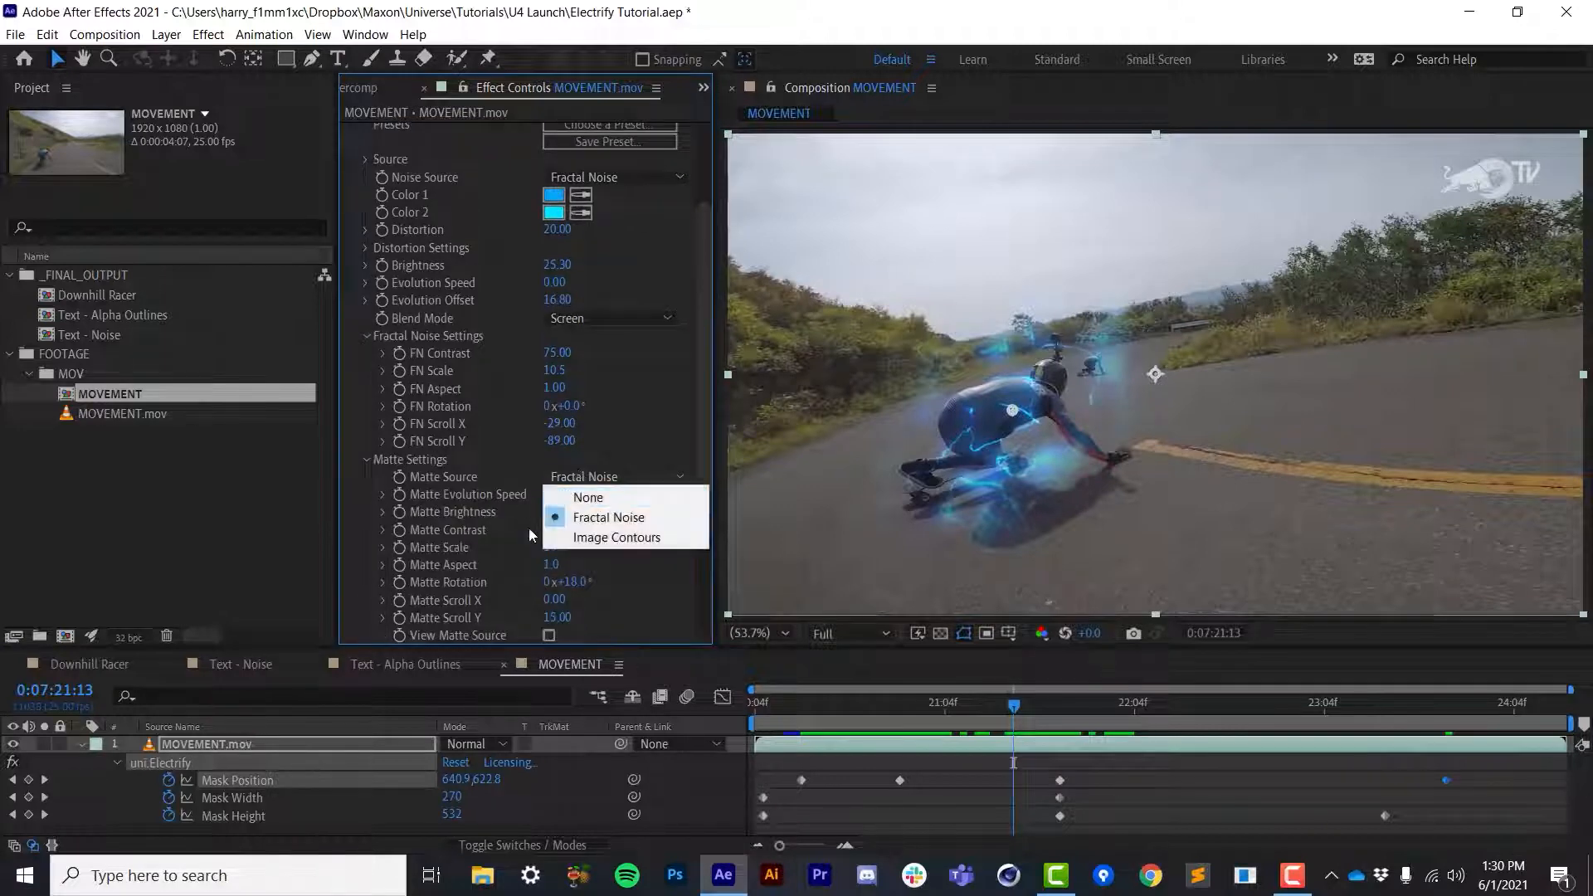
click(604, 540)
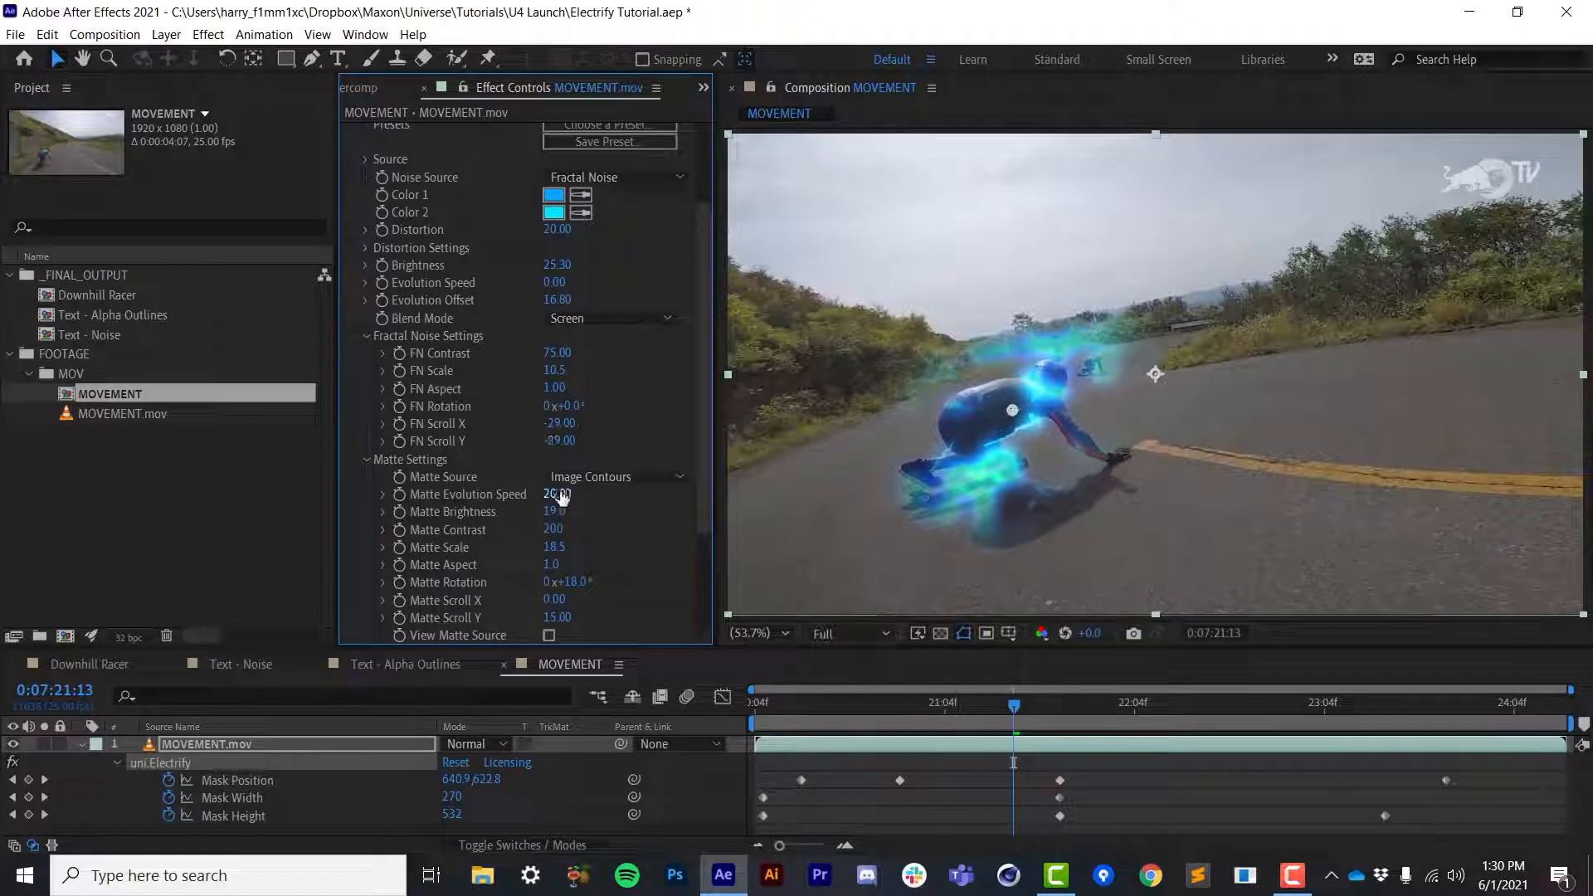
drag(552, 511, 535, 520)
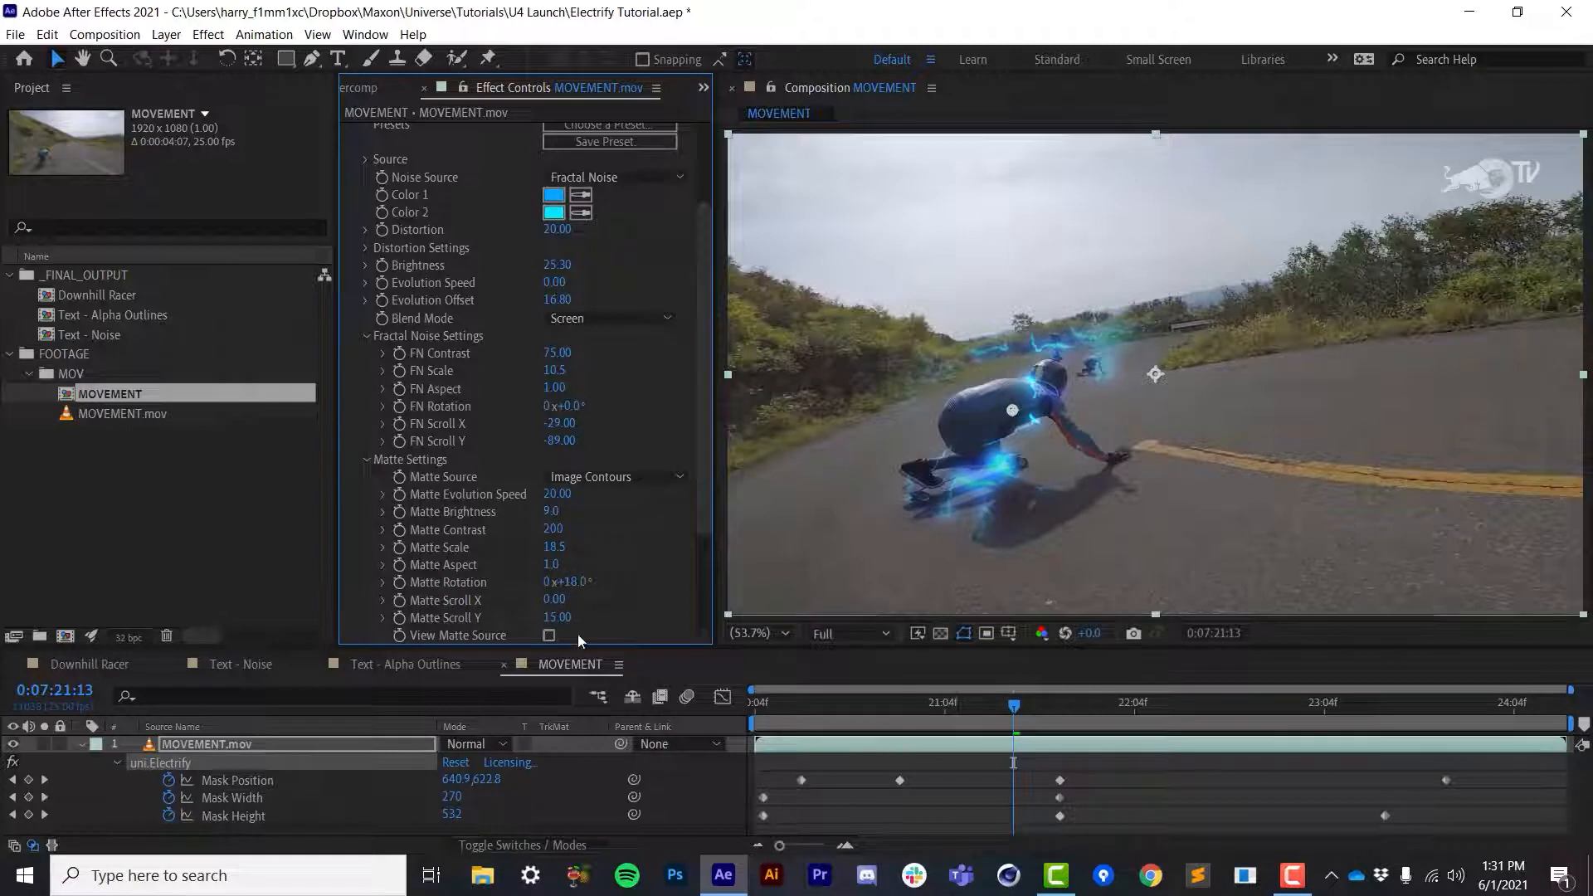
click(549, 635)
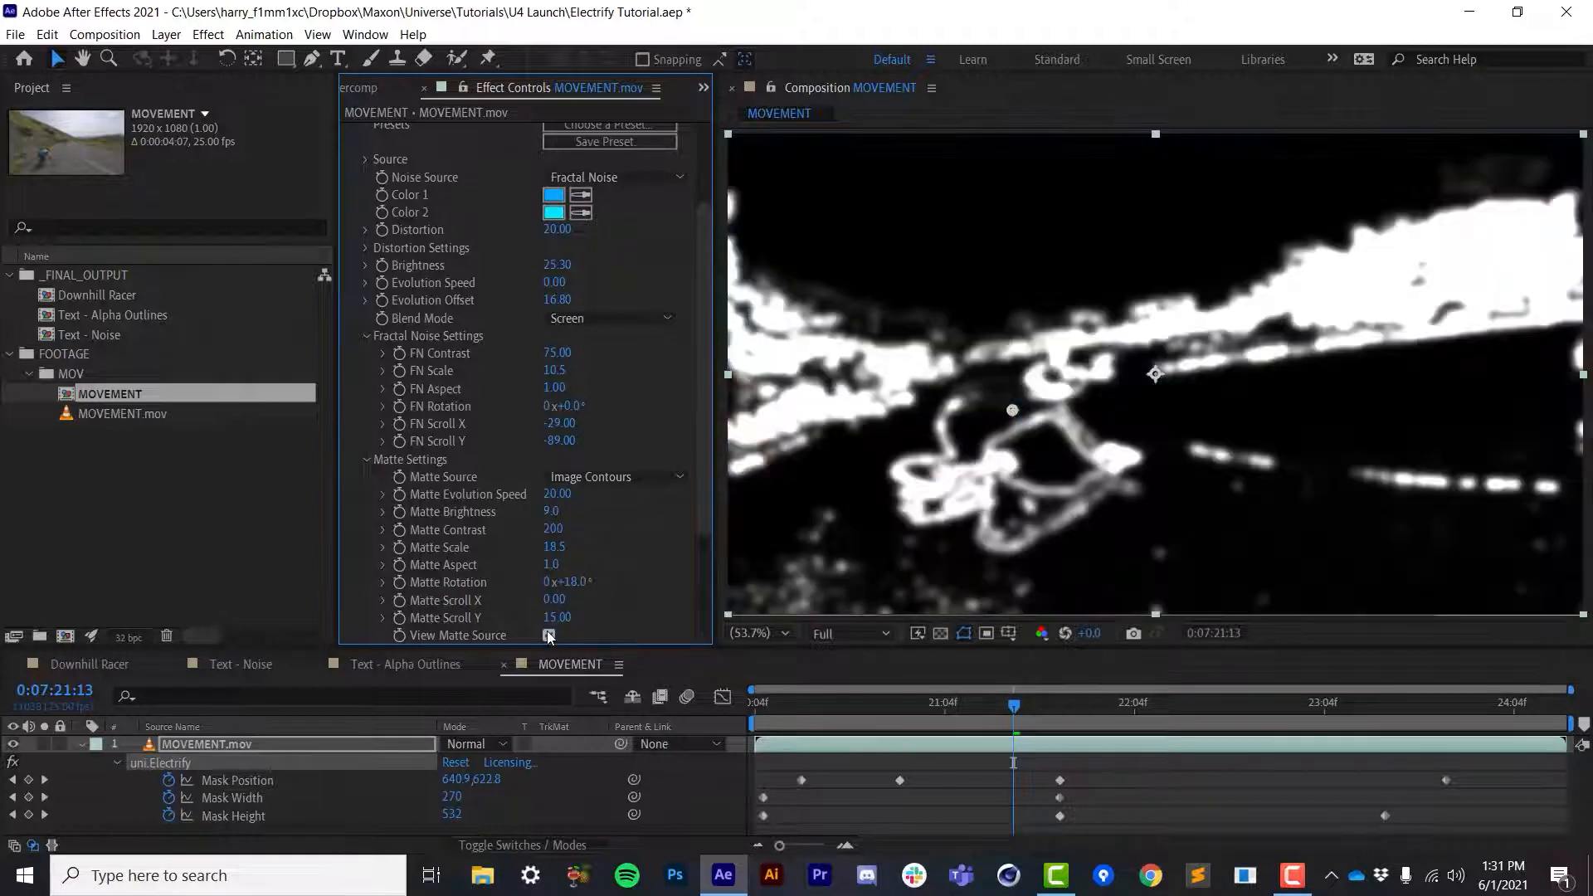
drag(928, 710, 983, 722)
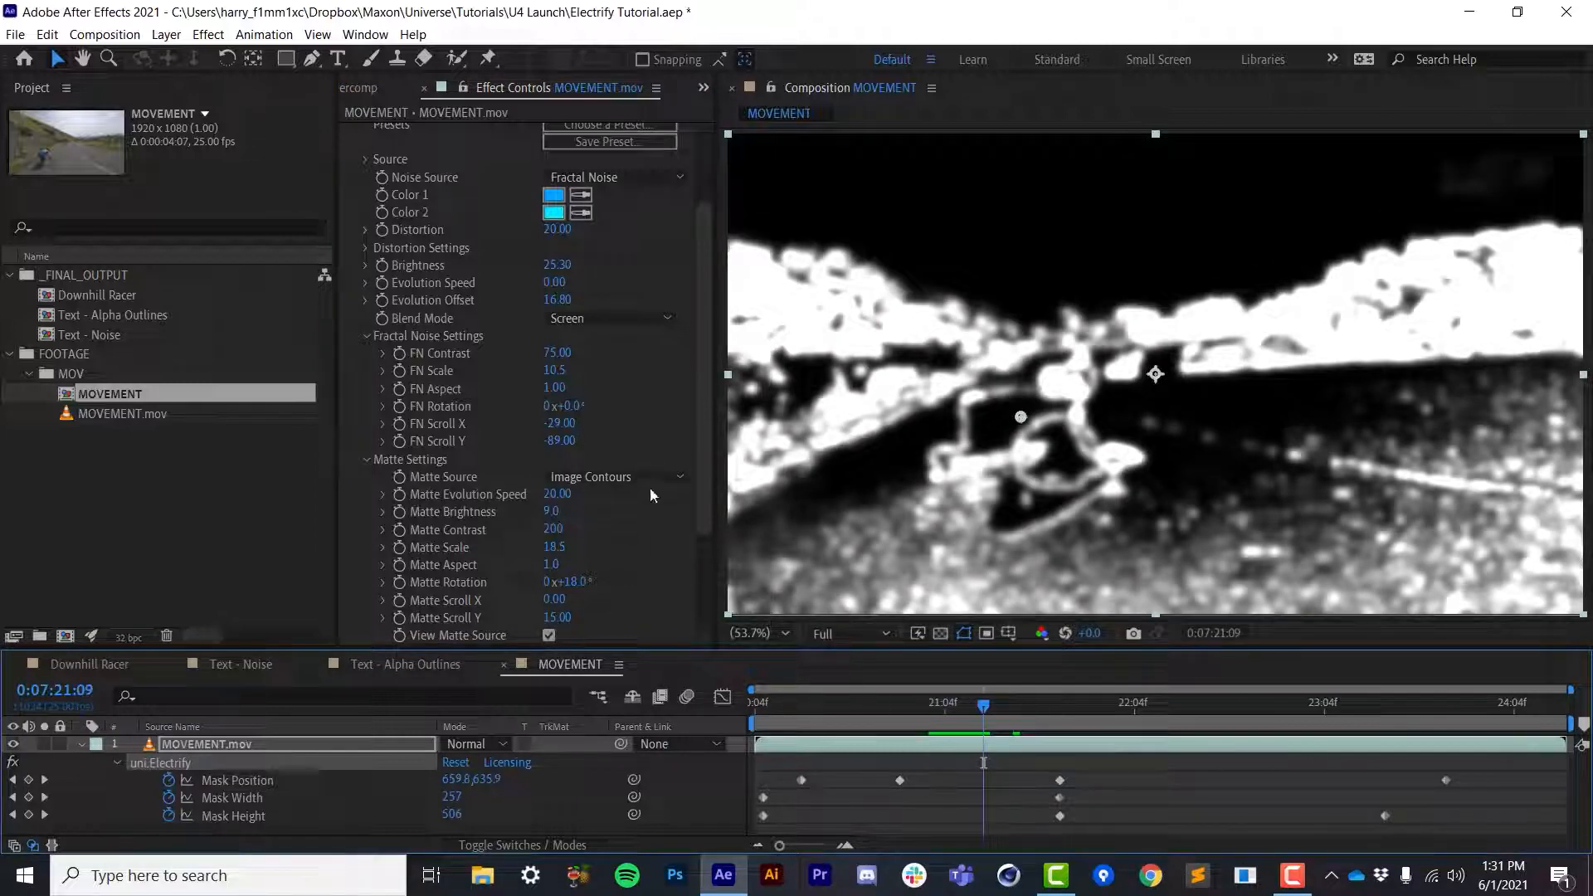
Turn off View Matte Source and scrub through the footage to check the electricity limited by the Image Contours matte
mouse_move(984, 758)
mouse_down()
mouse_move(1017, 768)
mouse_move(967, 768)
mouse_move(989, 779)
mouse_up()
click(549, 635)
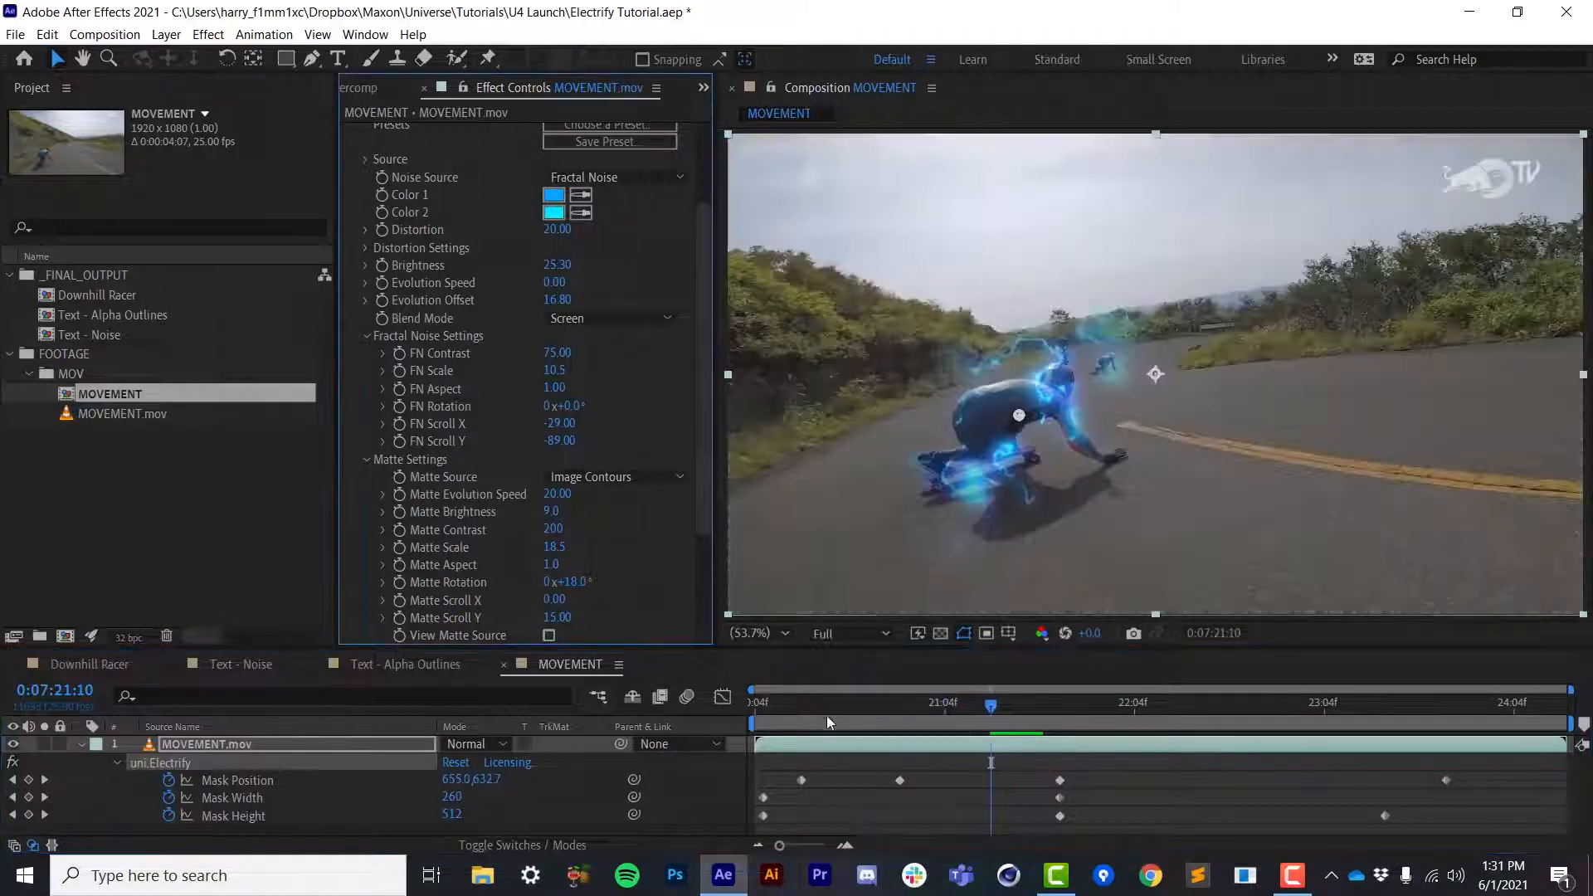
drag(823, 713, 1013, 735)
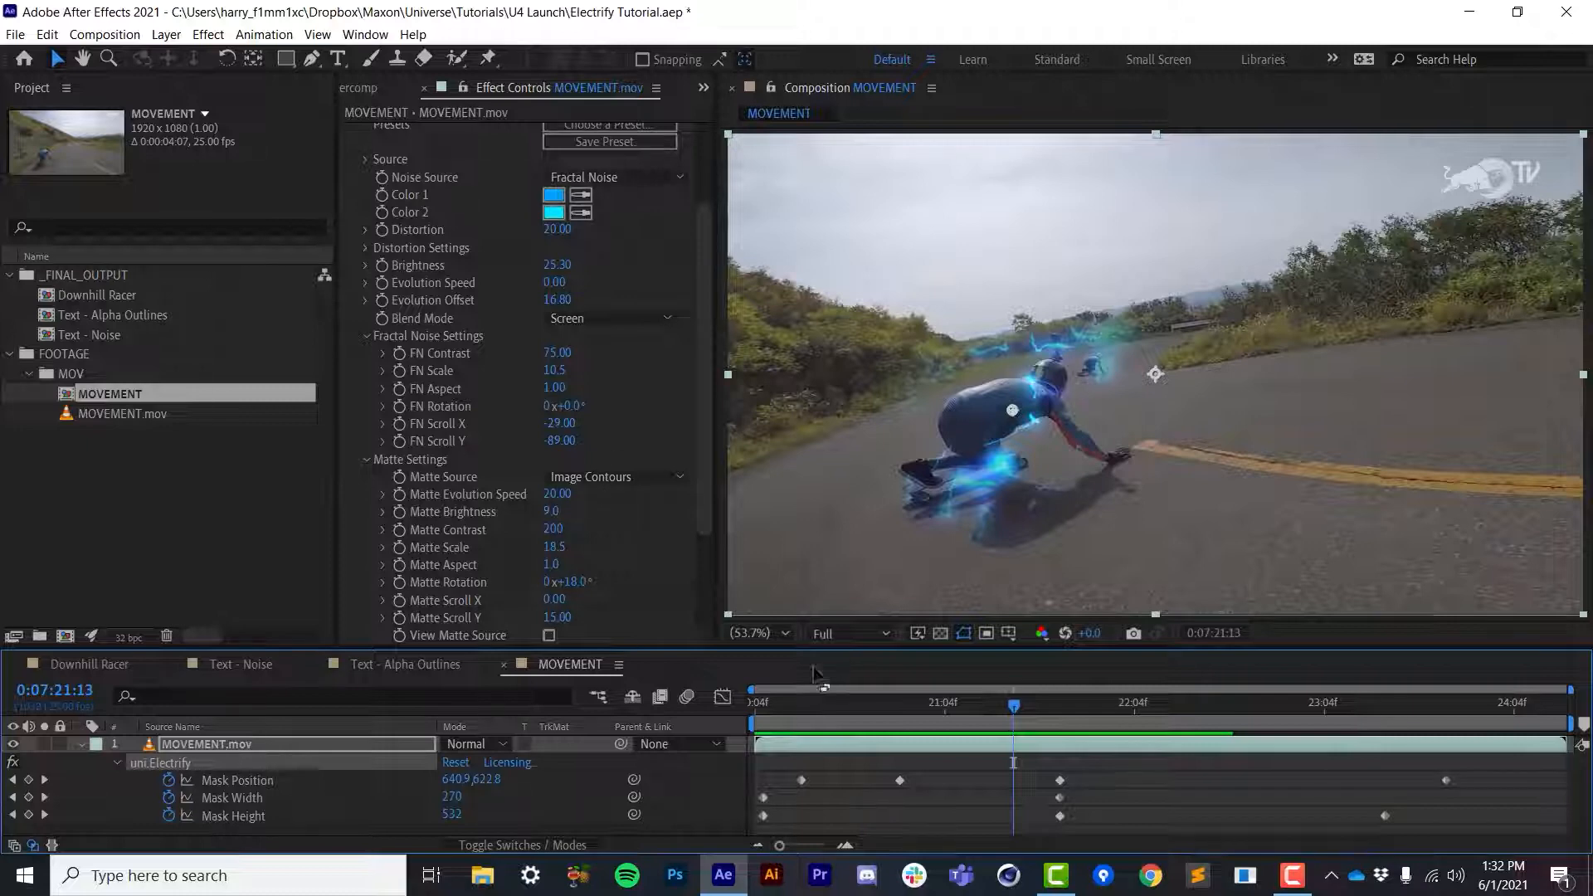
drag(833, 718, 1097, 750)
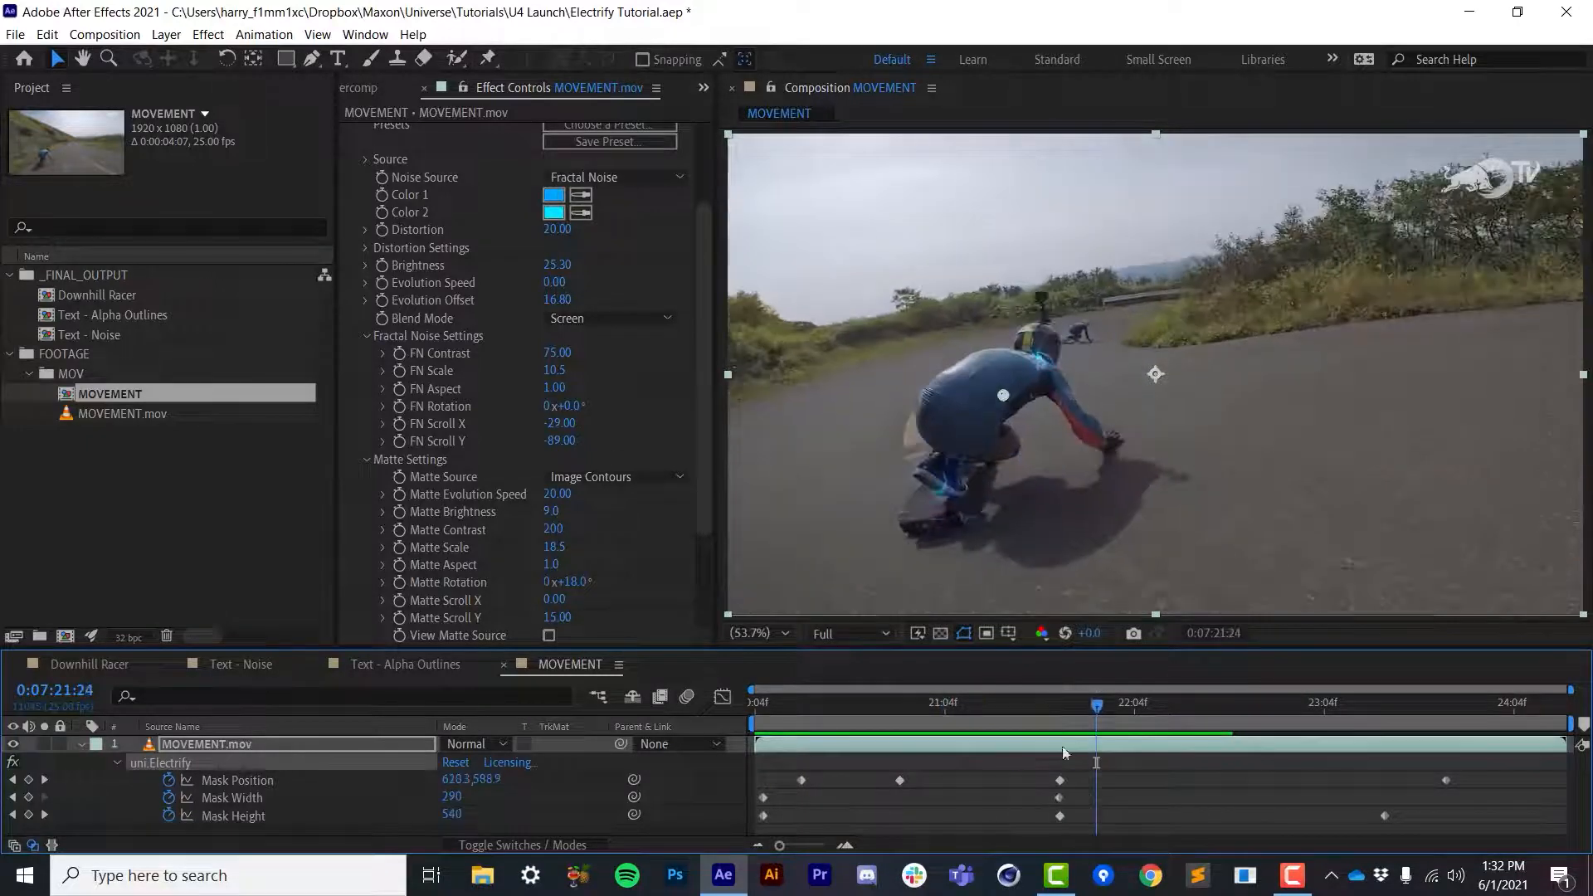
Set Noise Source to Image Contours and Matte Source to Fractal Noise, and scrub through the footage to check the look
click(610, 178)
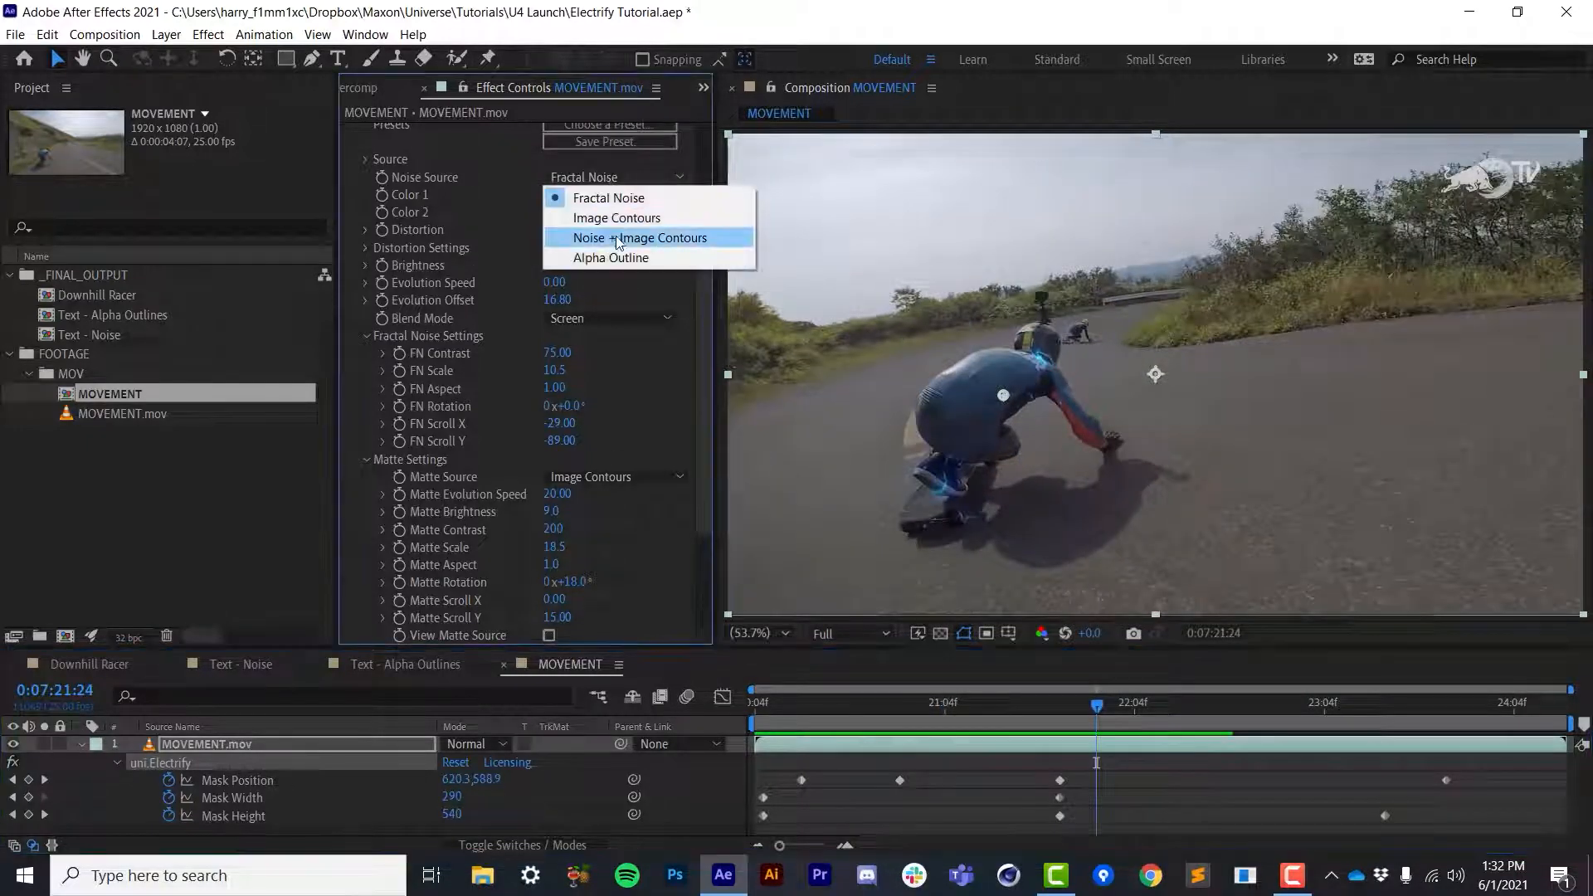
click(614, 214)
click(611, 372)
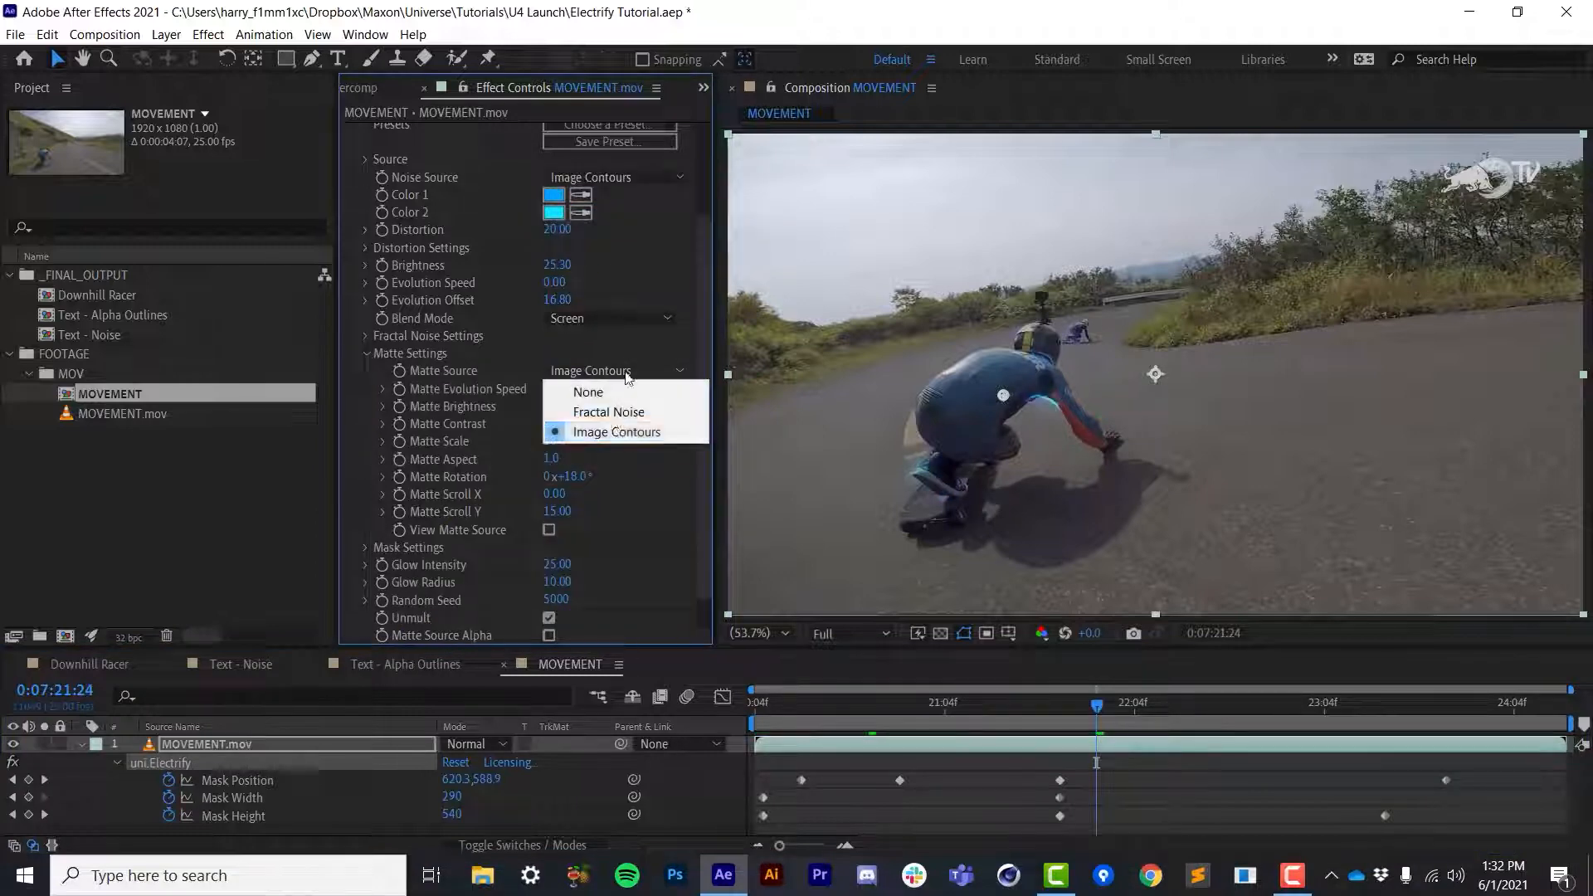
click(611, 411)
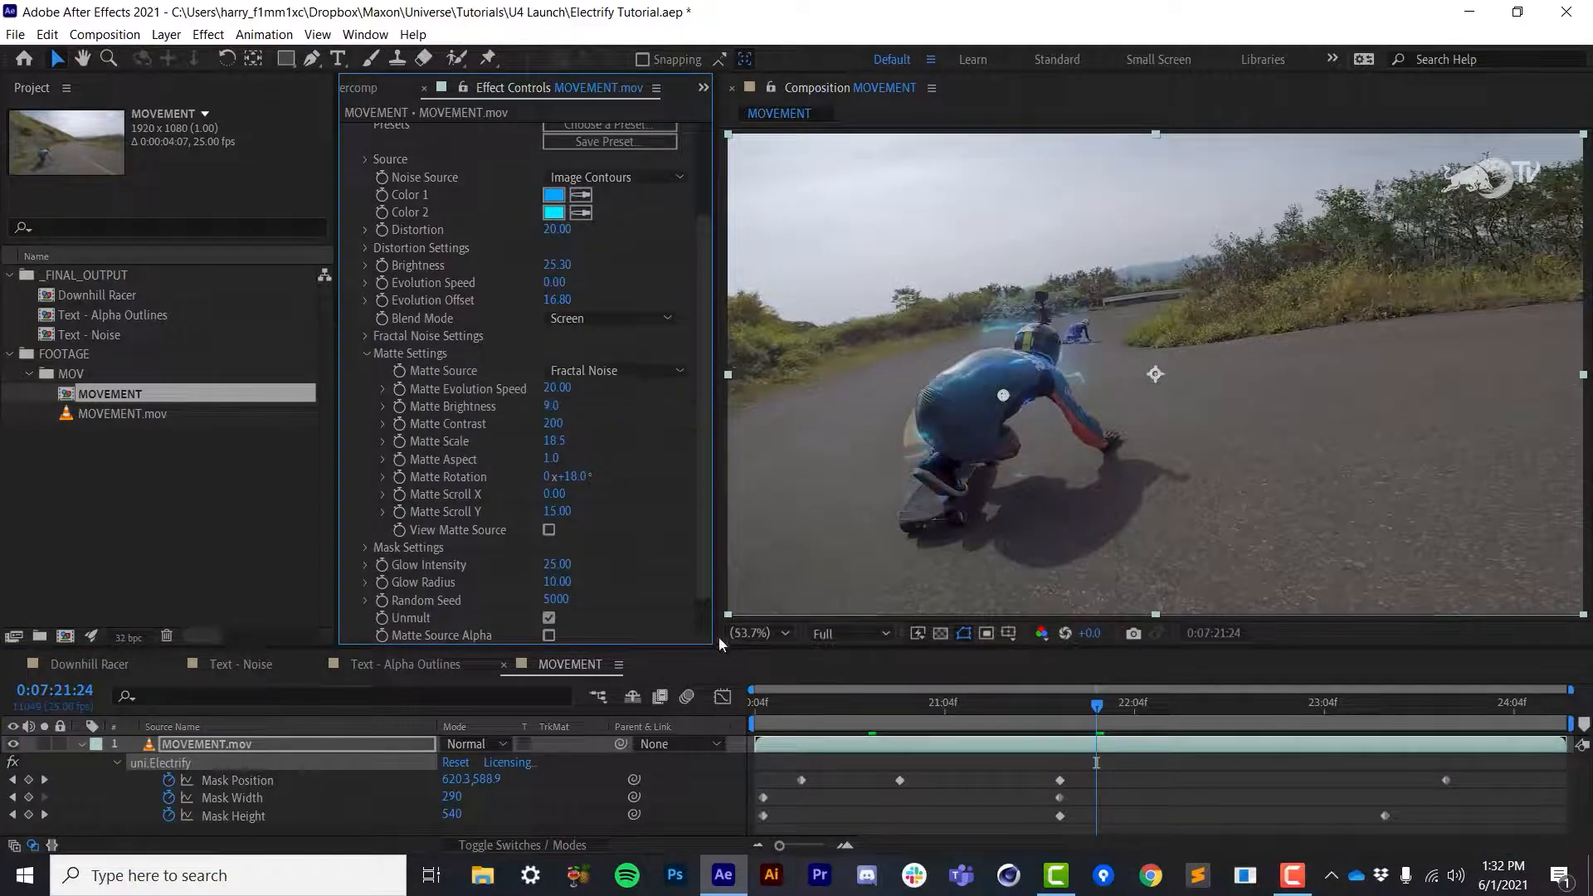
drag(846, 734, 1064, 749)
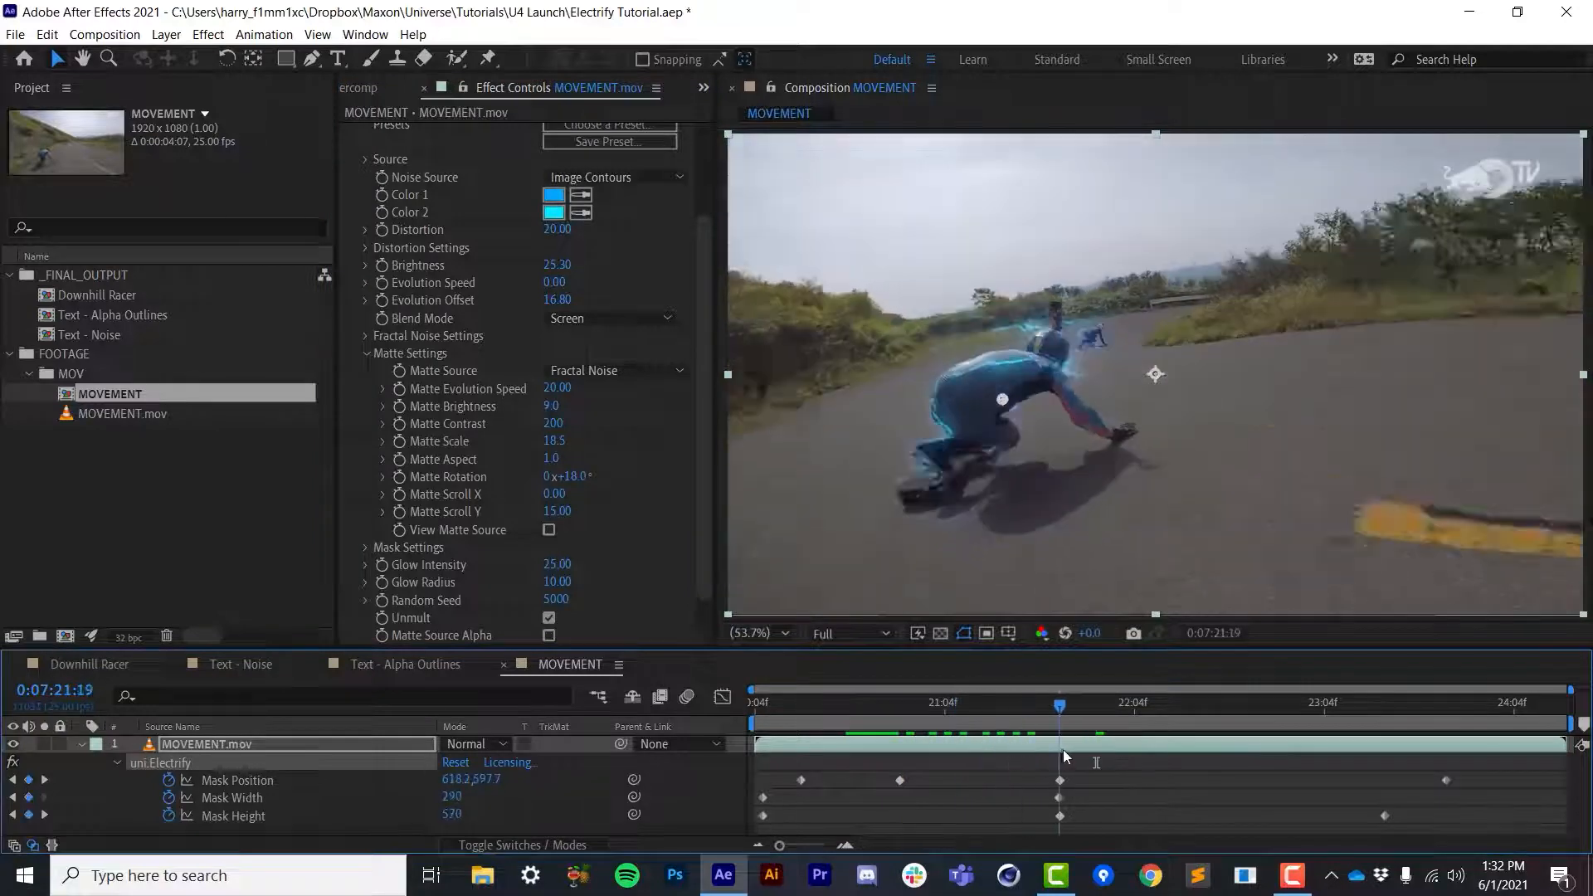
Set Noise Source to Noise + Image Contours and scrub through the footage to check the combined electricity
click(633, 180)
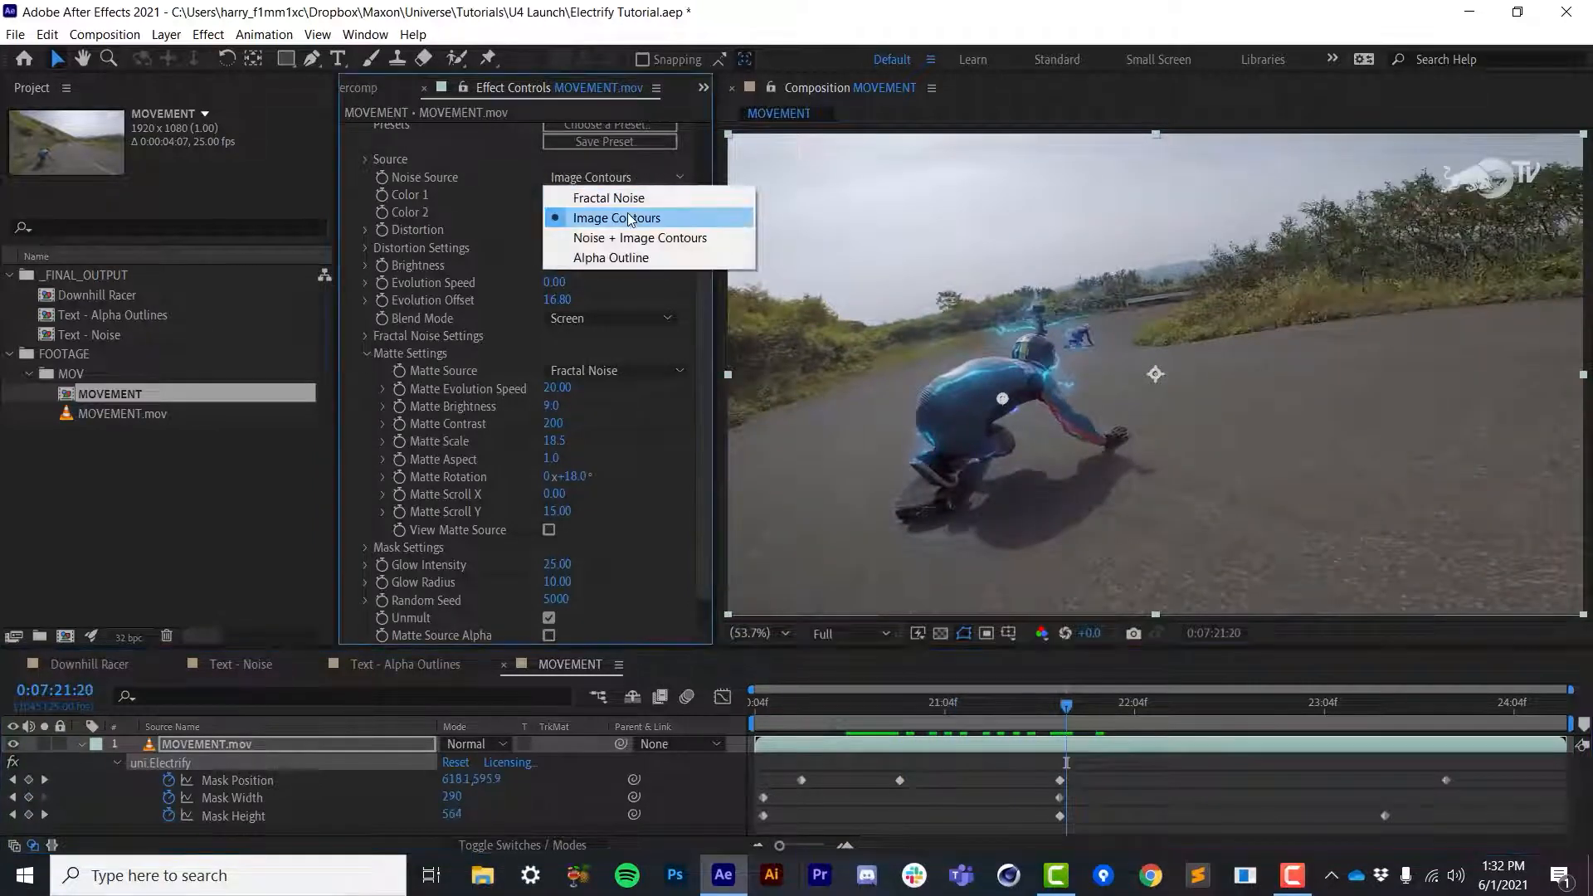
click(580, 237)
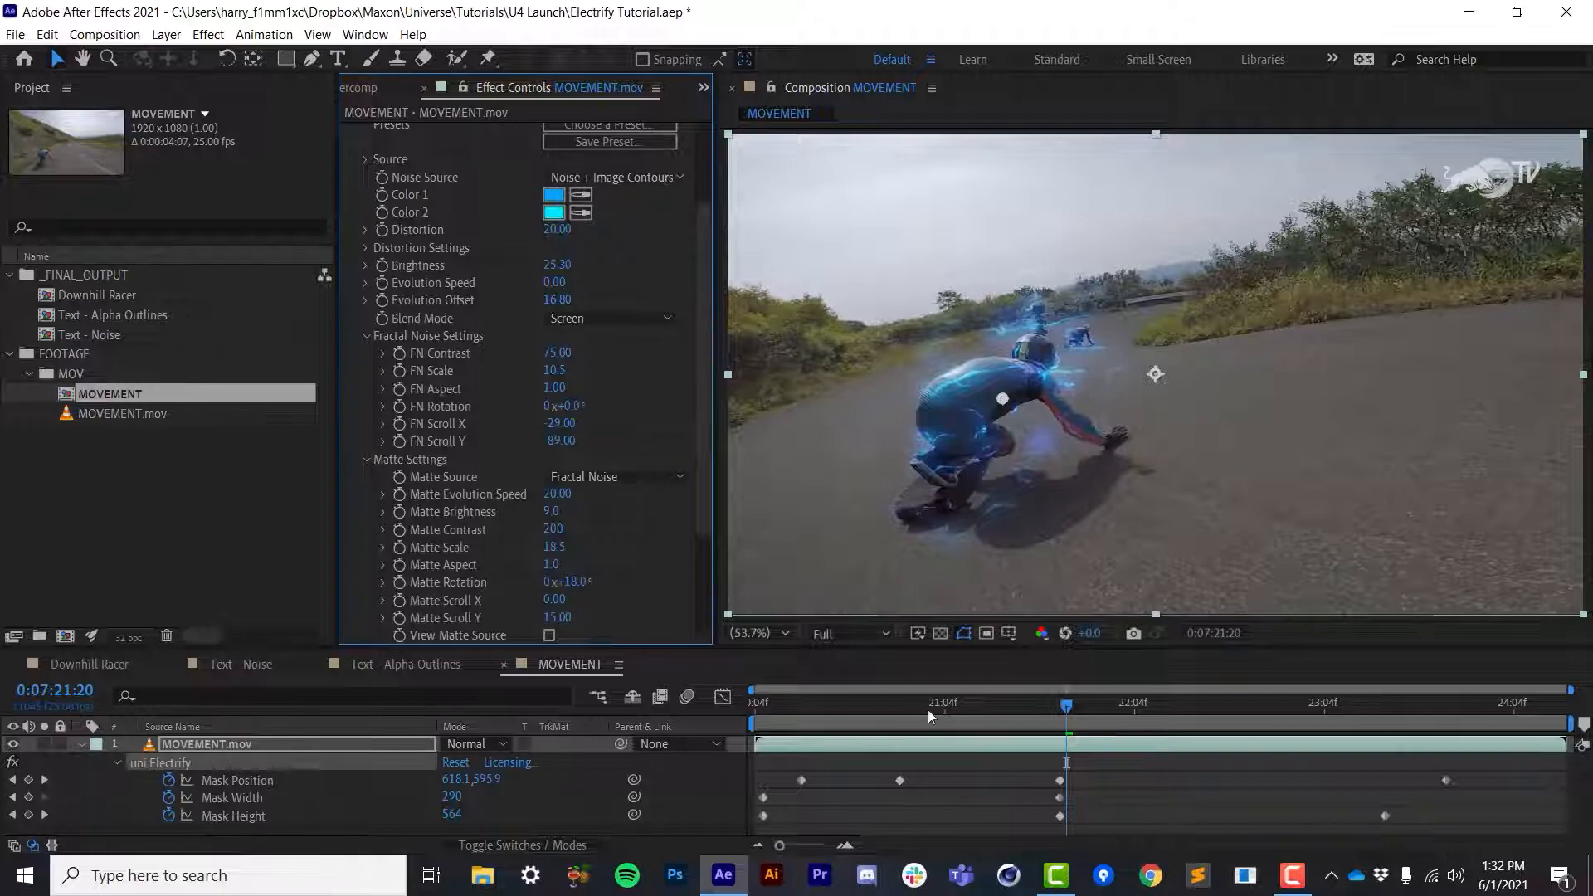
click(962, 706)
drag(963, 712, 1216, 778)
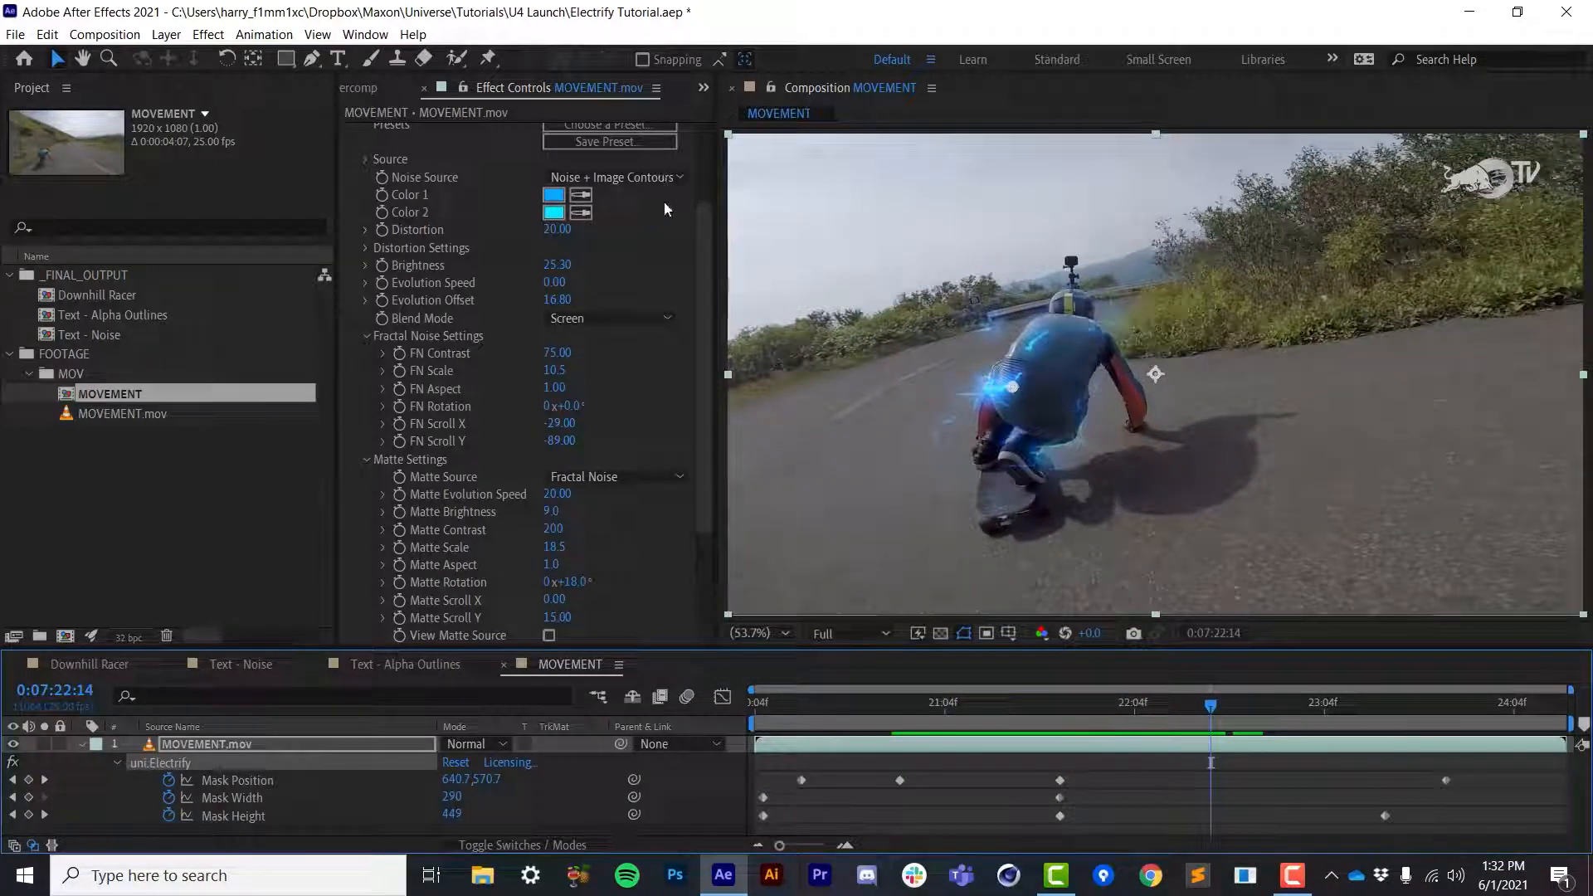
Review the available Noise Source options without changing the choice, and play the skater footage
scroll(711, 211, up, 2)
click(646, 275)
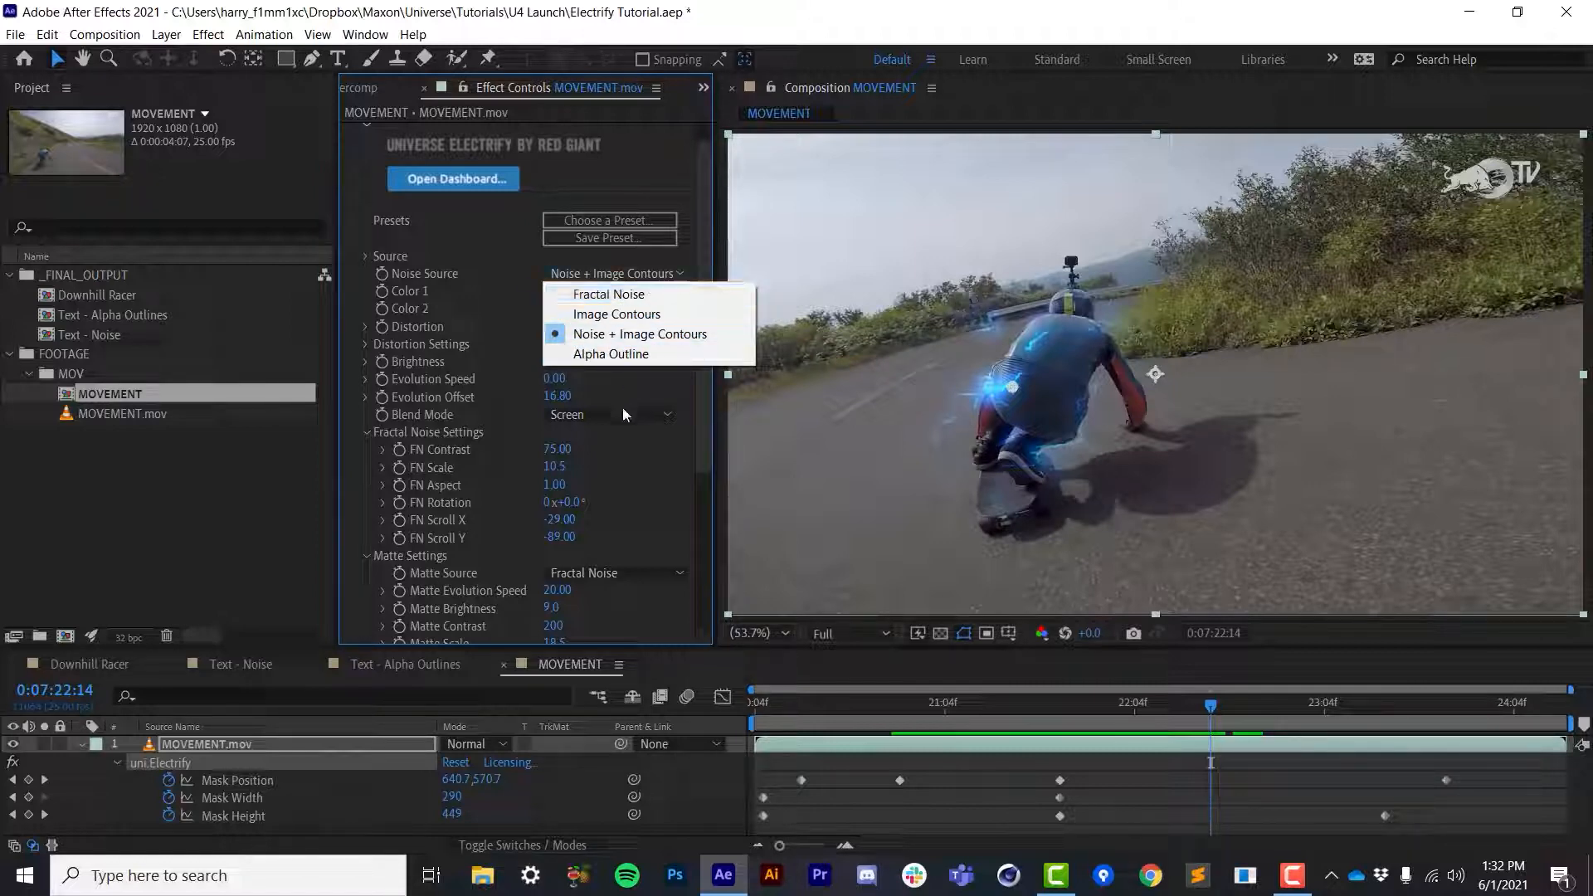
click(966, 761)
drag(942, 701, 1073, 747)
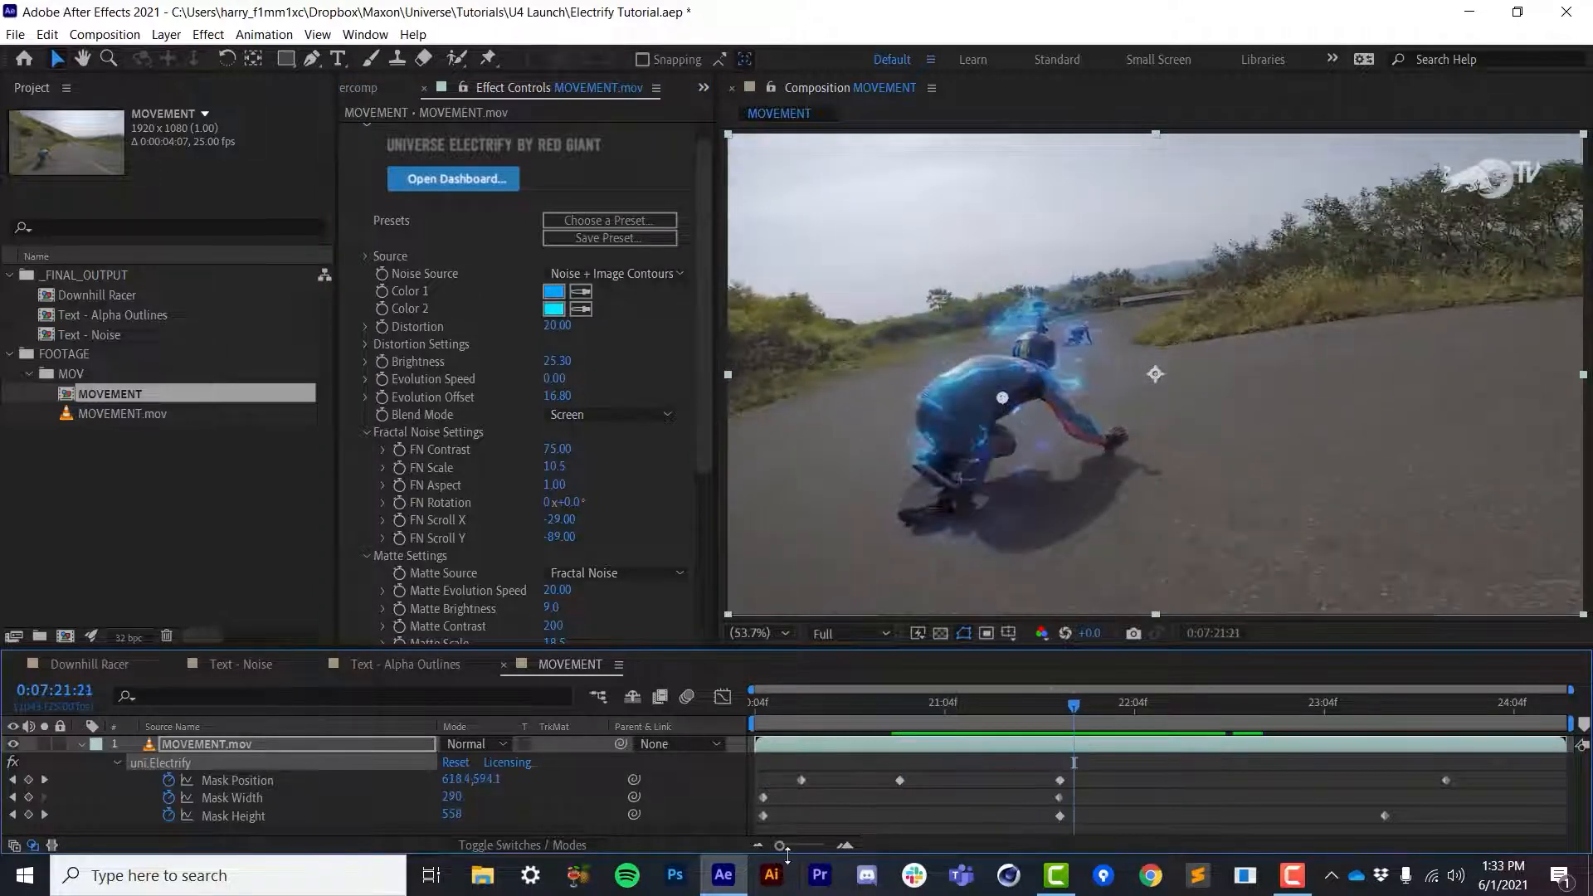
key(space)
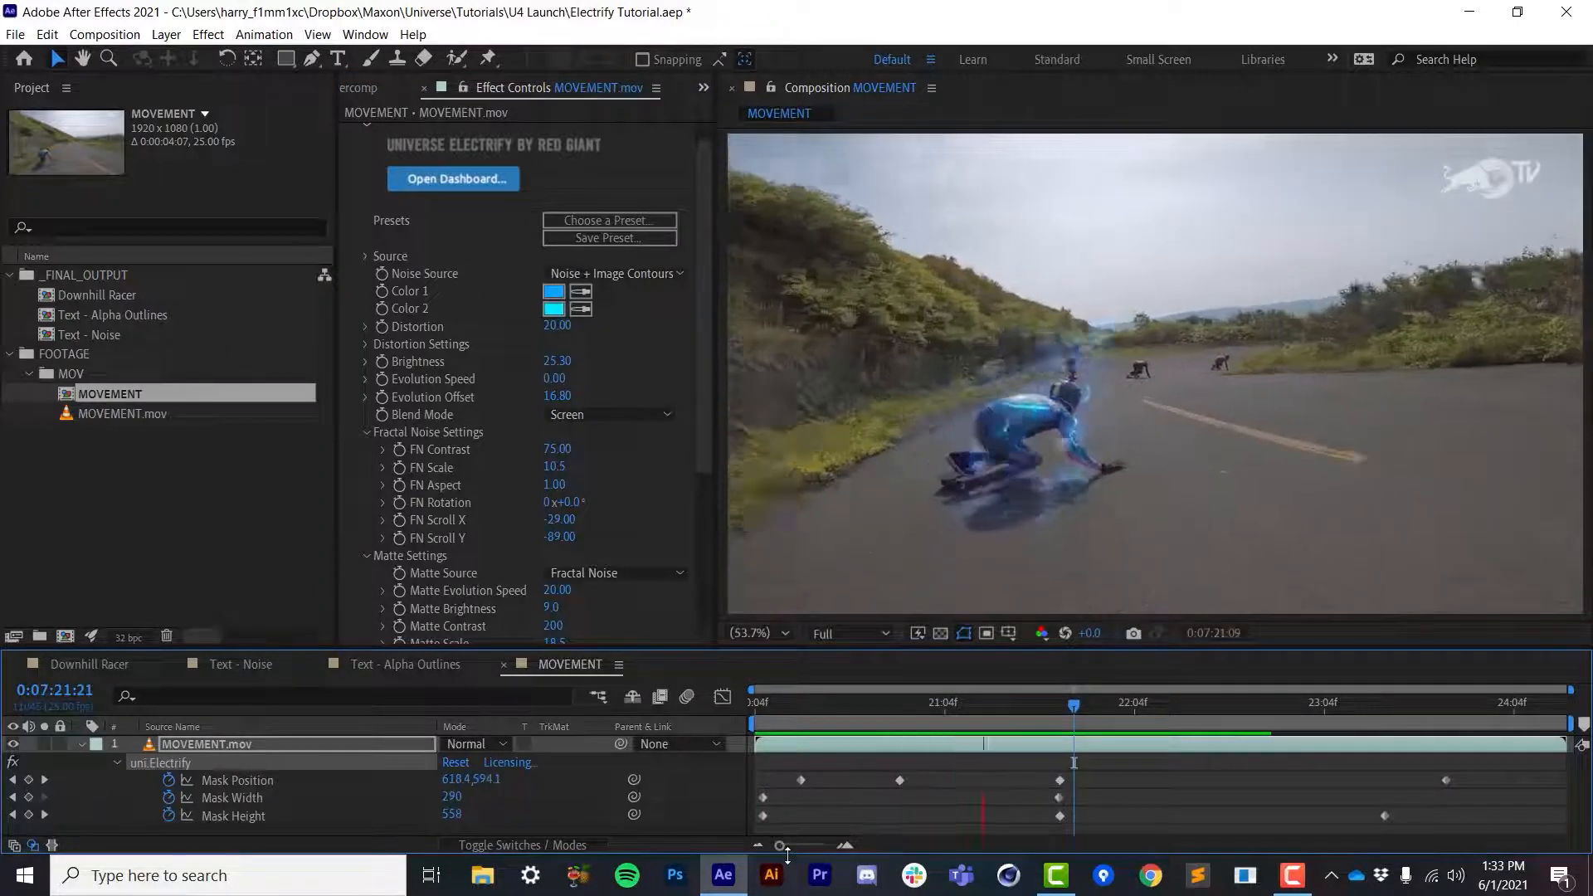
Solo the electrified layer in the Downhill Racer composition, preview it over time and examine its effect Blend Mode options
click(116, 664)
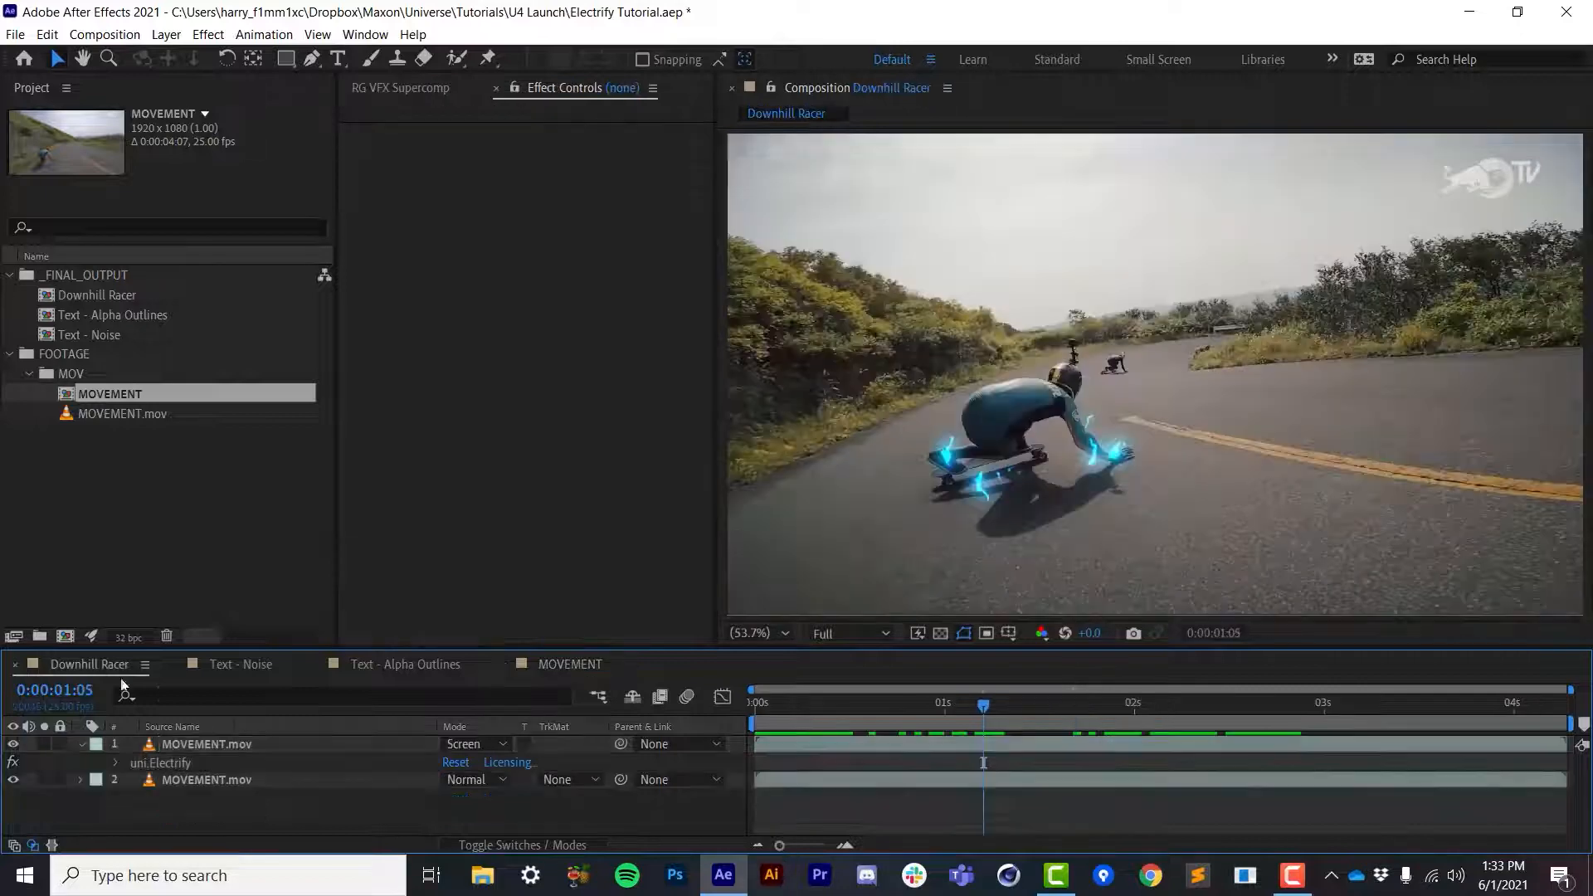
click(242, 745)
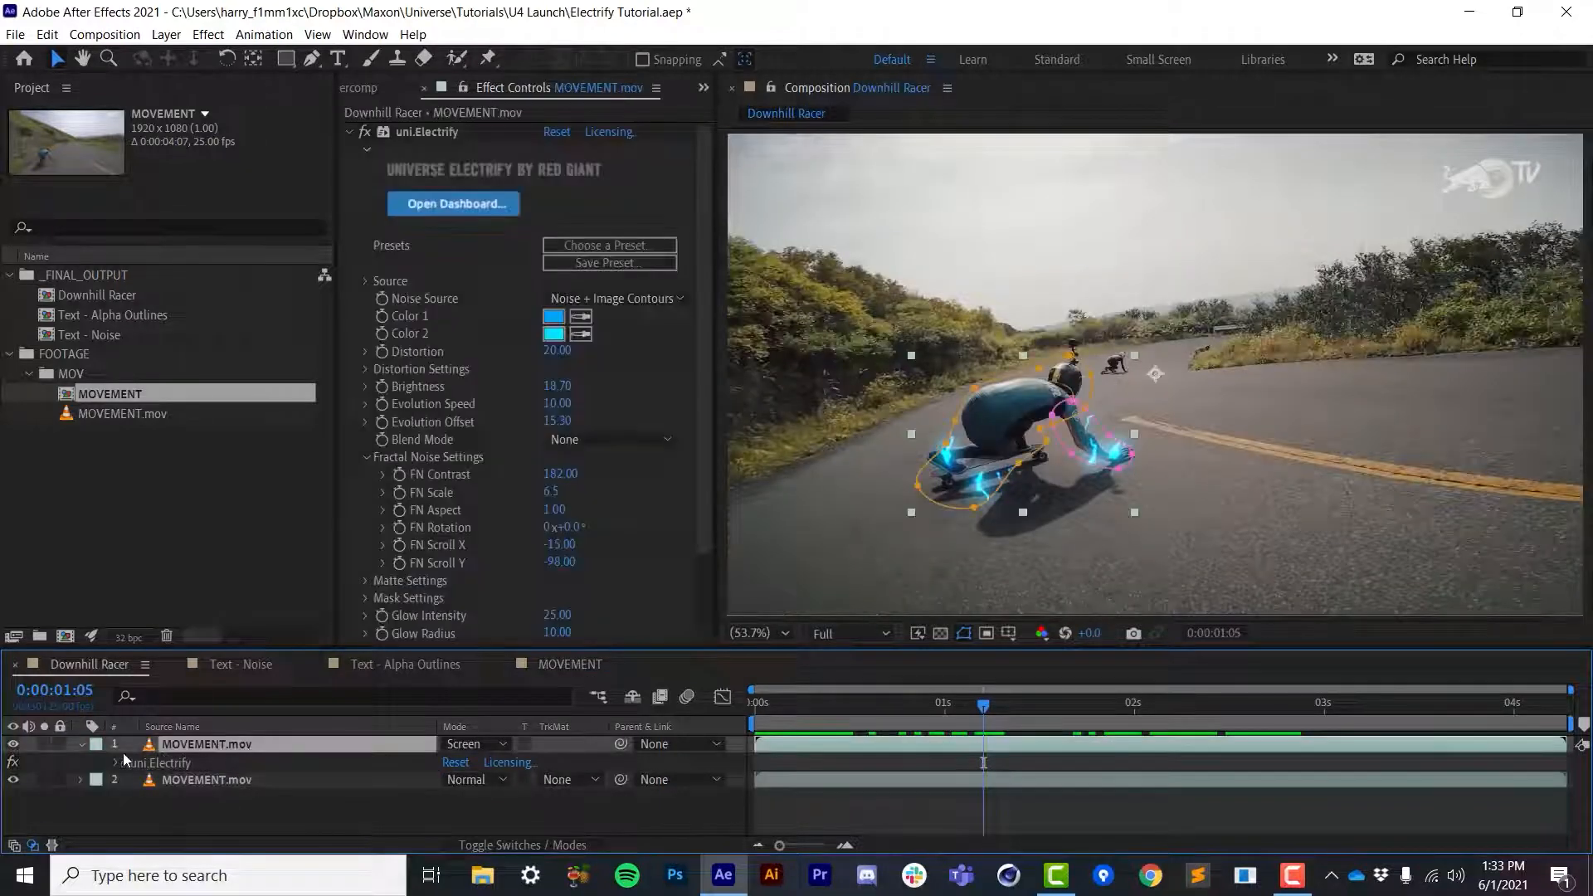
click(44, 744)
key(space)
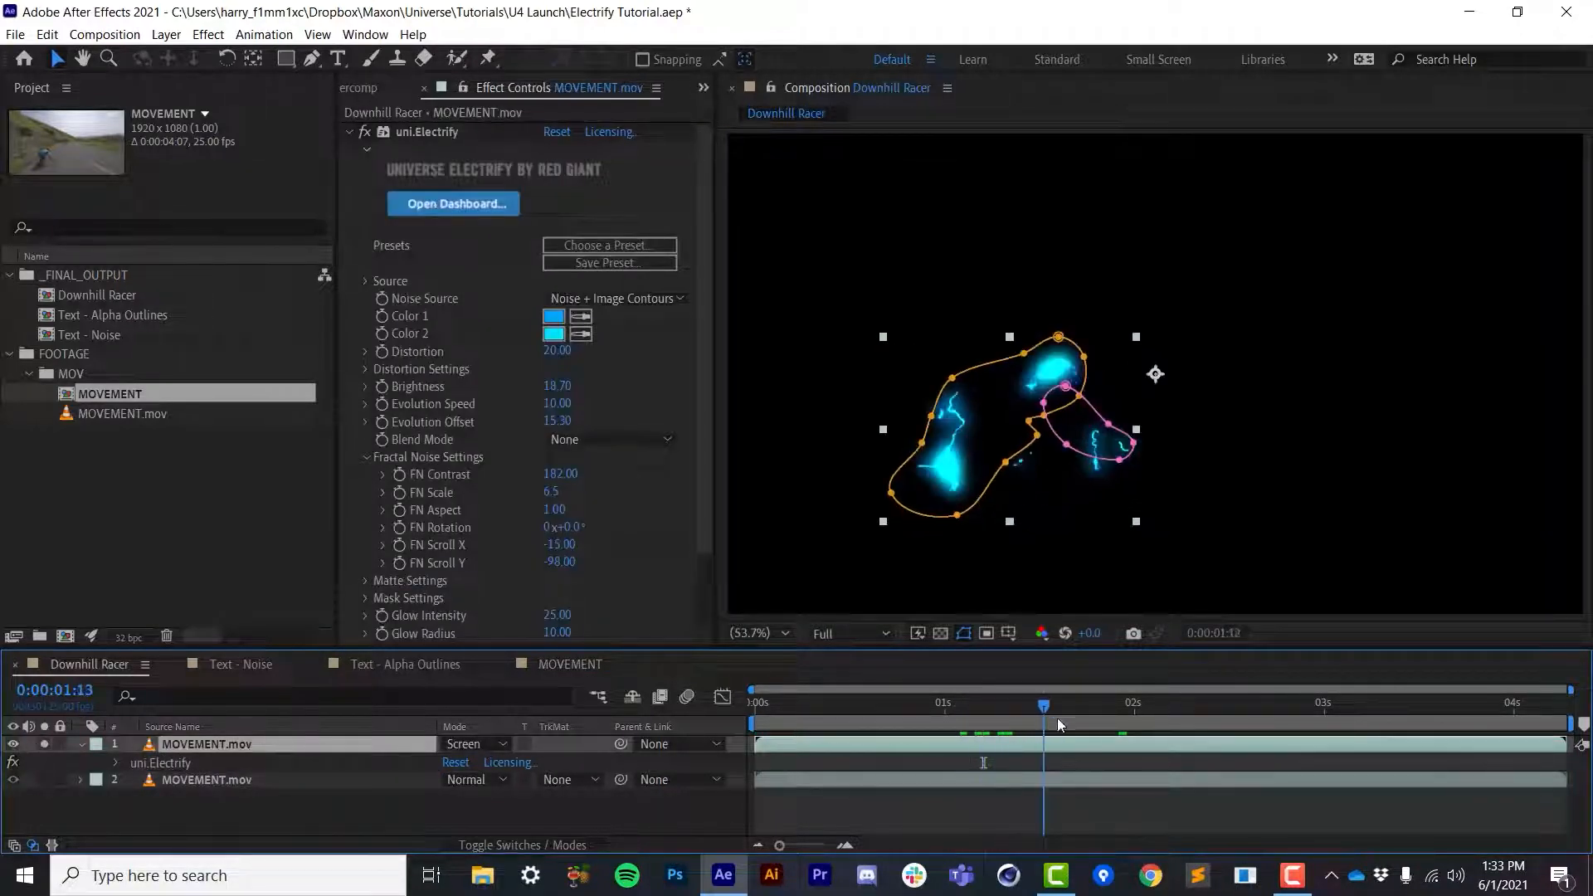
key(space)
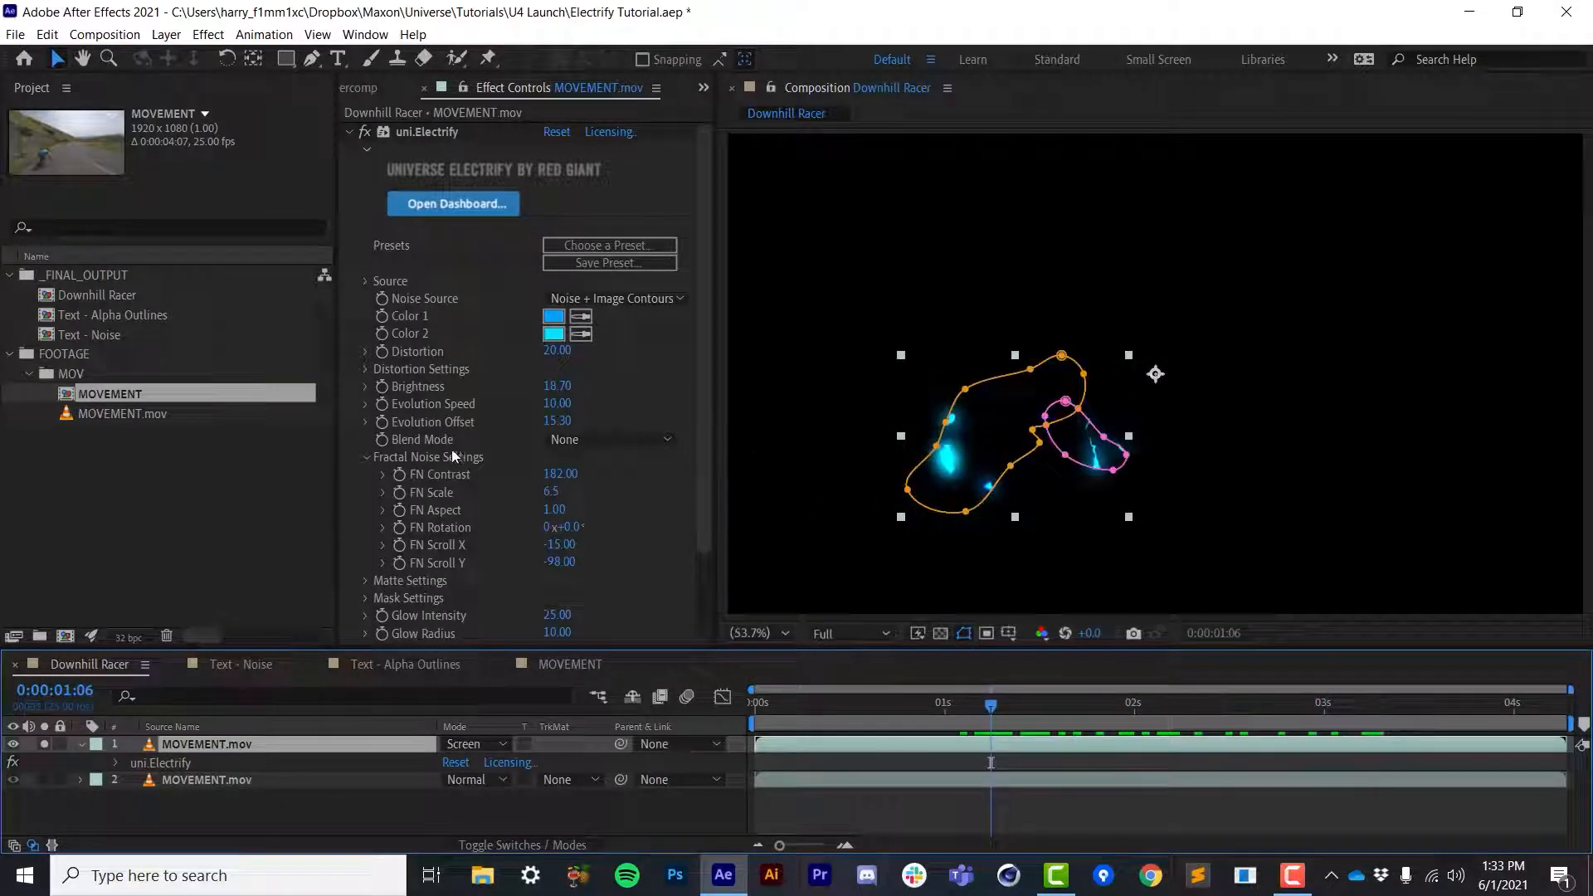
click(606, 440)
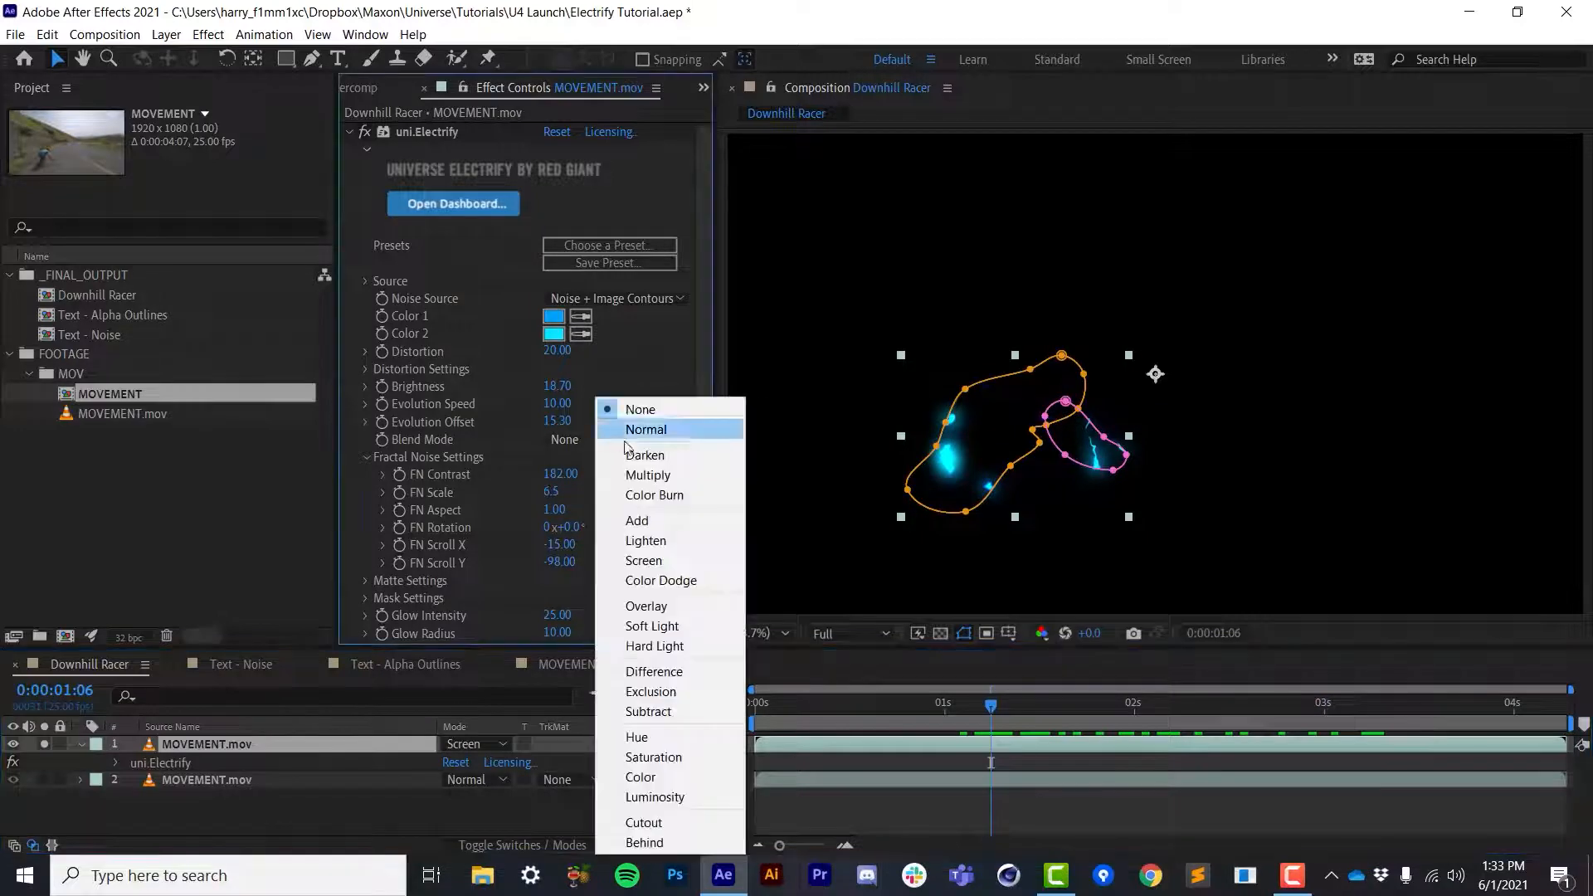
click(876, 438)
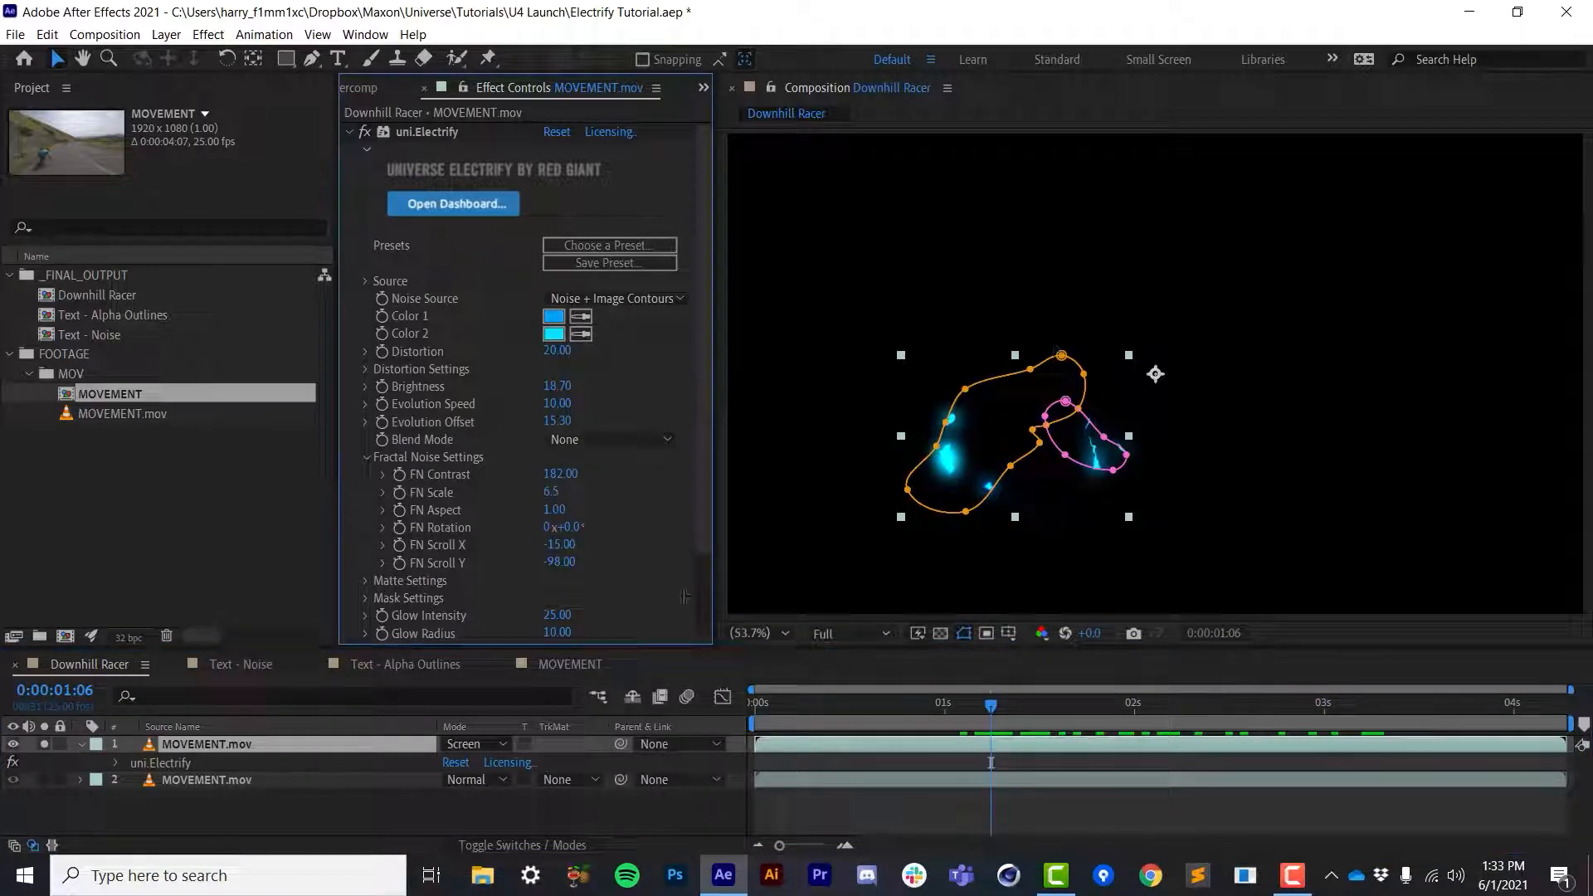
Duplicate the MOVEMENT.mov layer in the MOVEMENT composition and show the copy's effects in an enlarged timeline
click(584, 664)
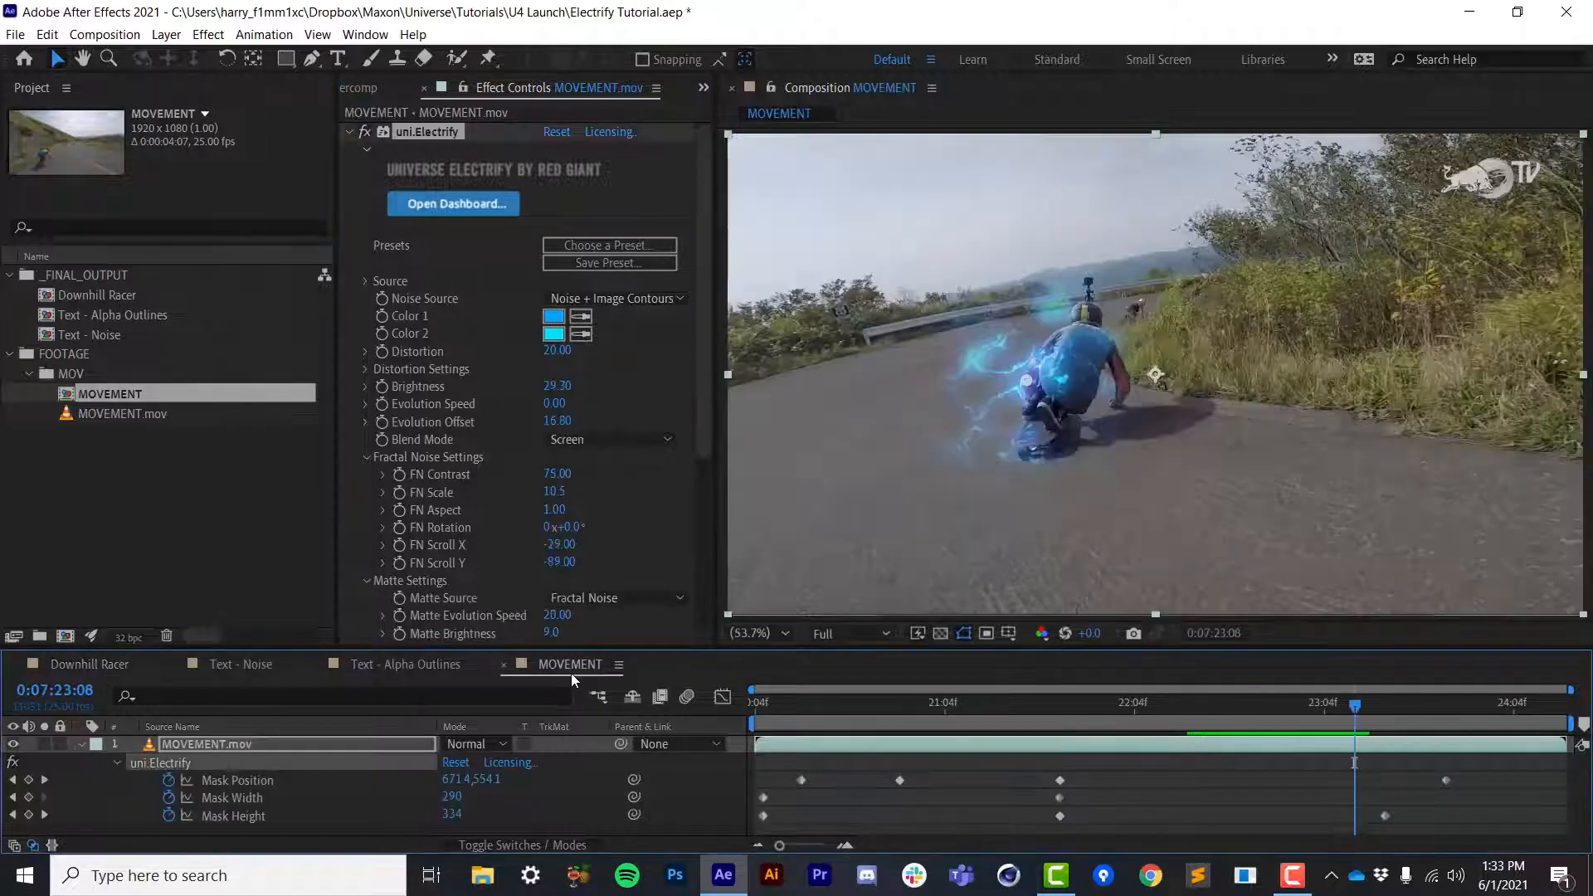
click(213, 744)
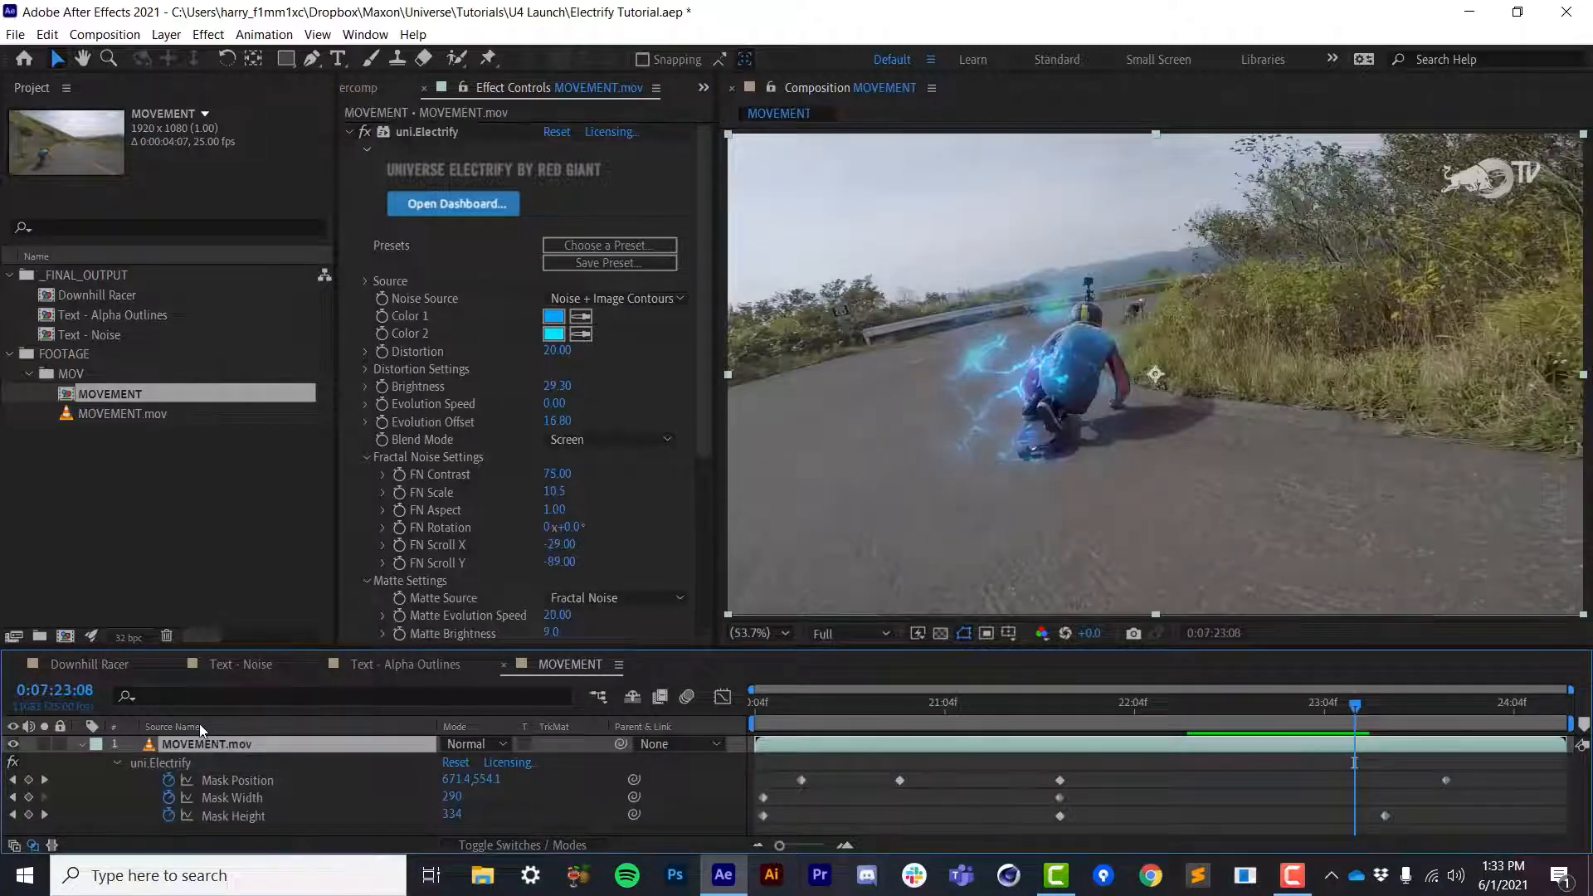
key(ctrl+d)
key(grave)
key(e)
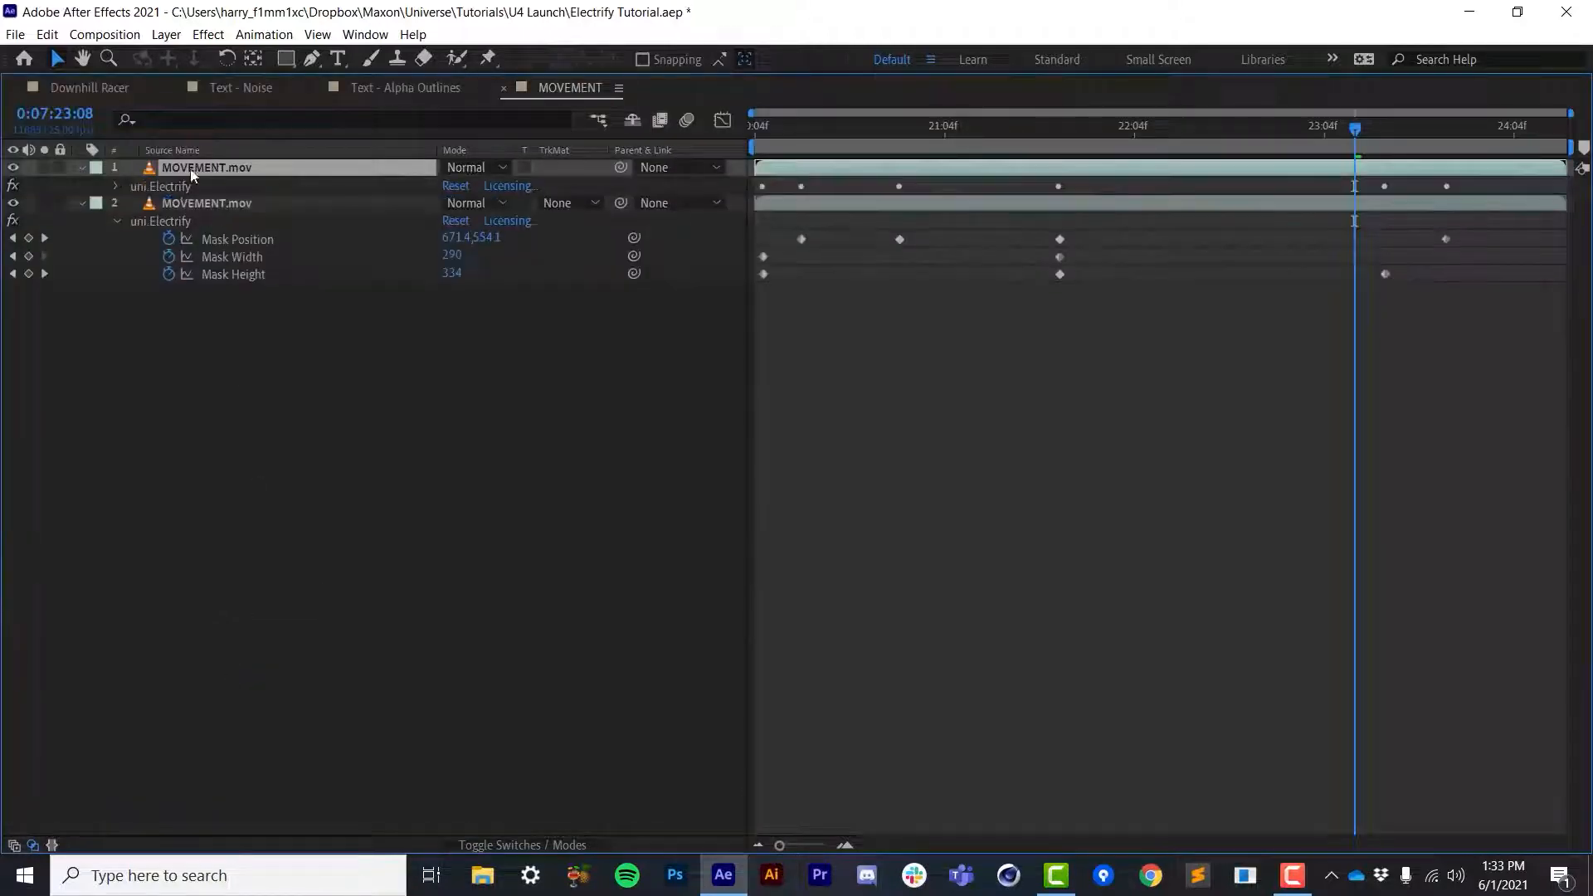
Delete uni.Electrify from the upper MOVEMENT.mov layer and move that clean copy beneath the electrified layer
click(167, 187)
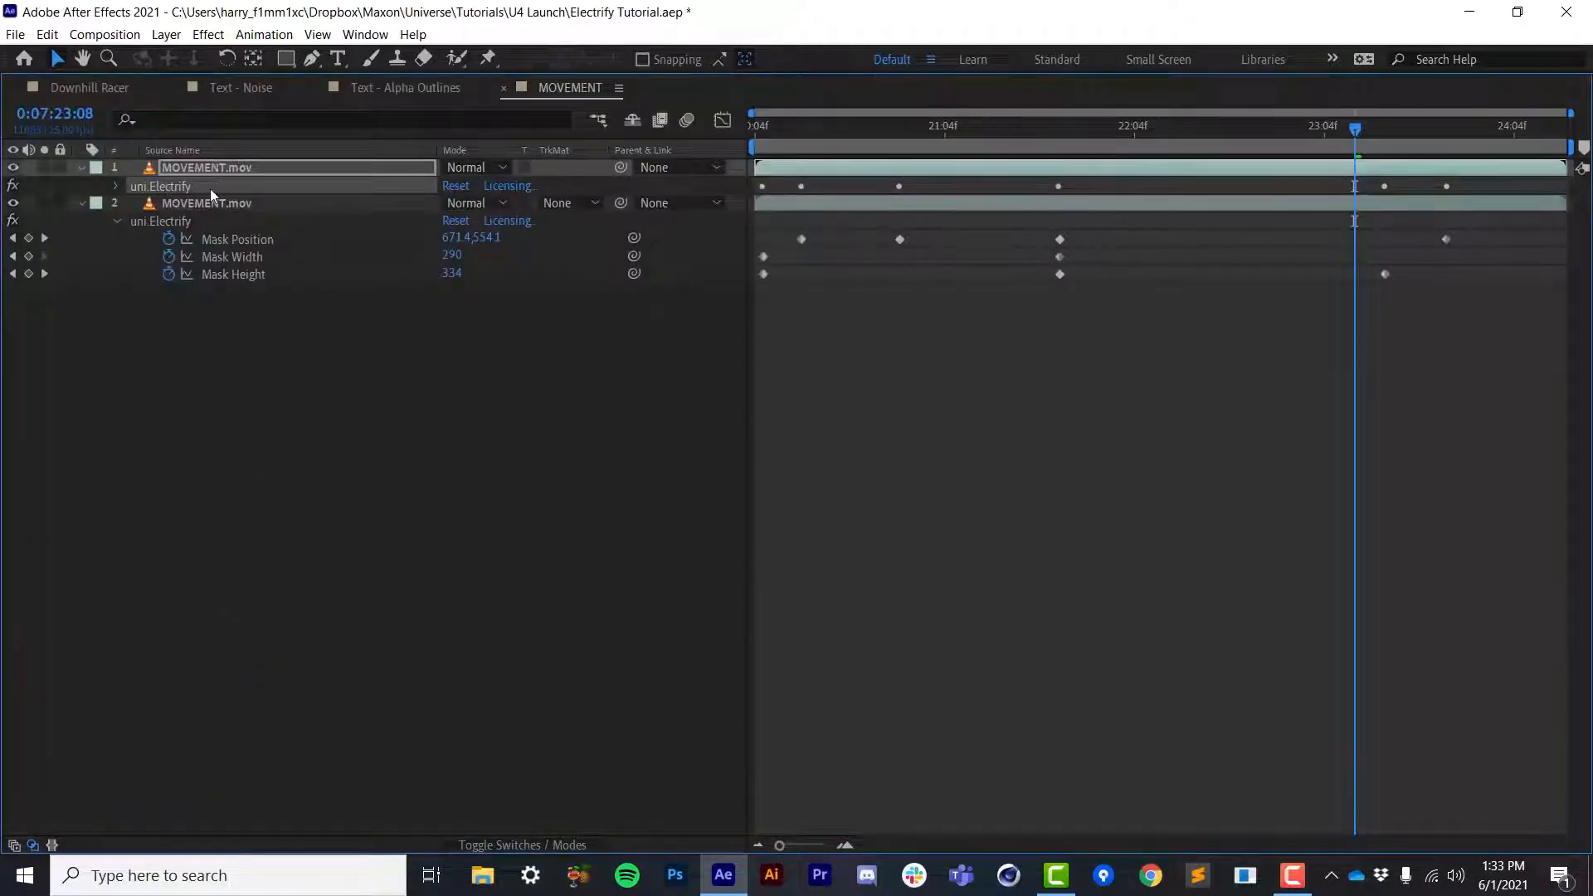
key(Delete)
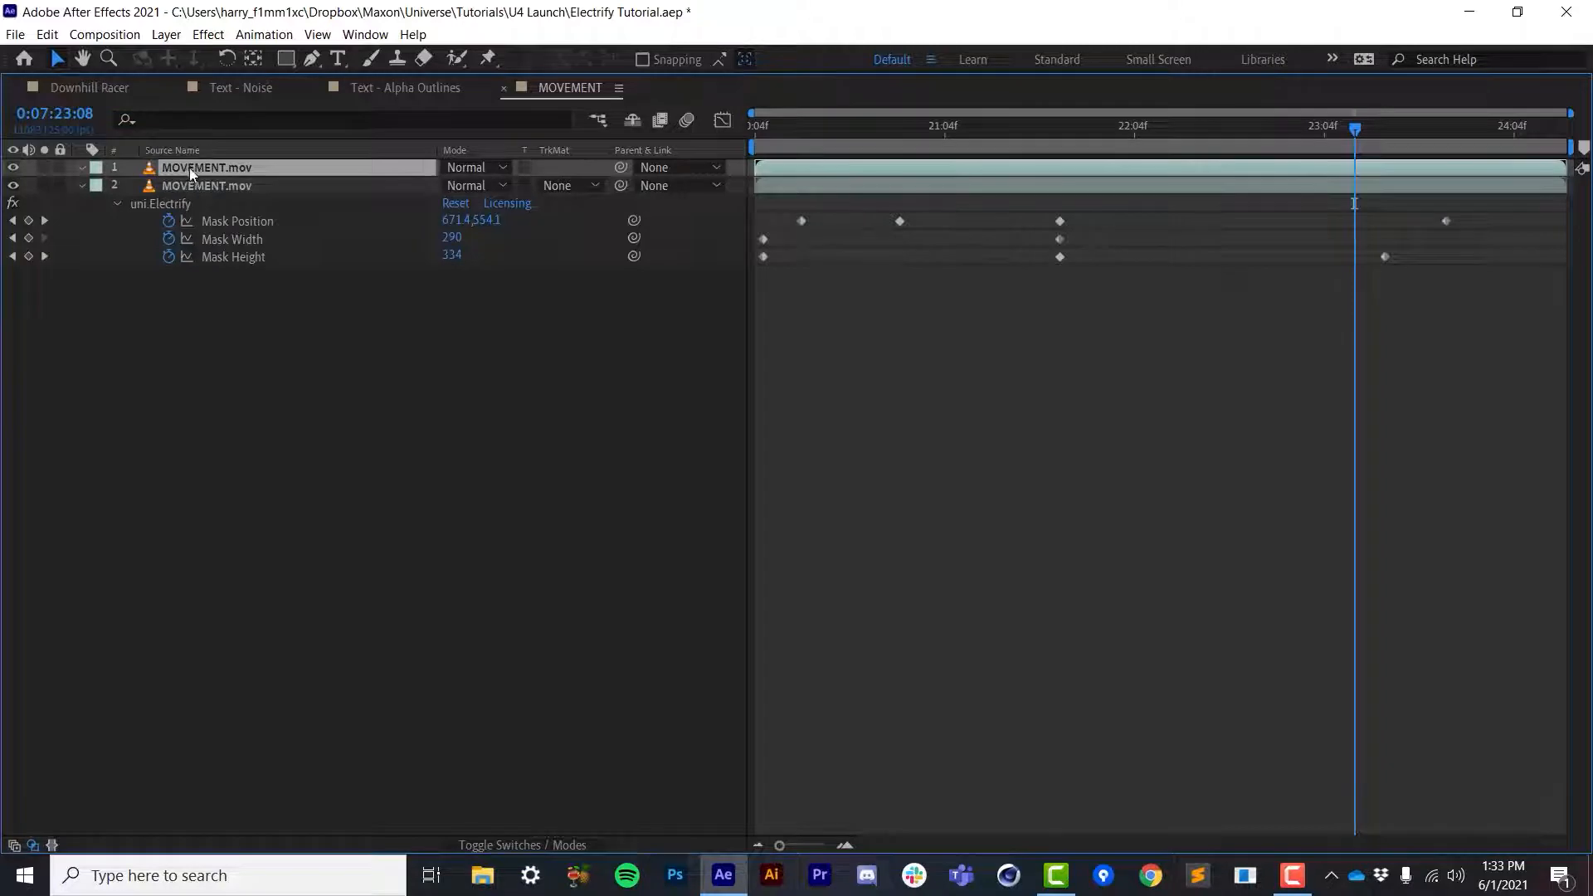
drag(187, 169, 190, 267)
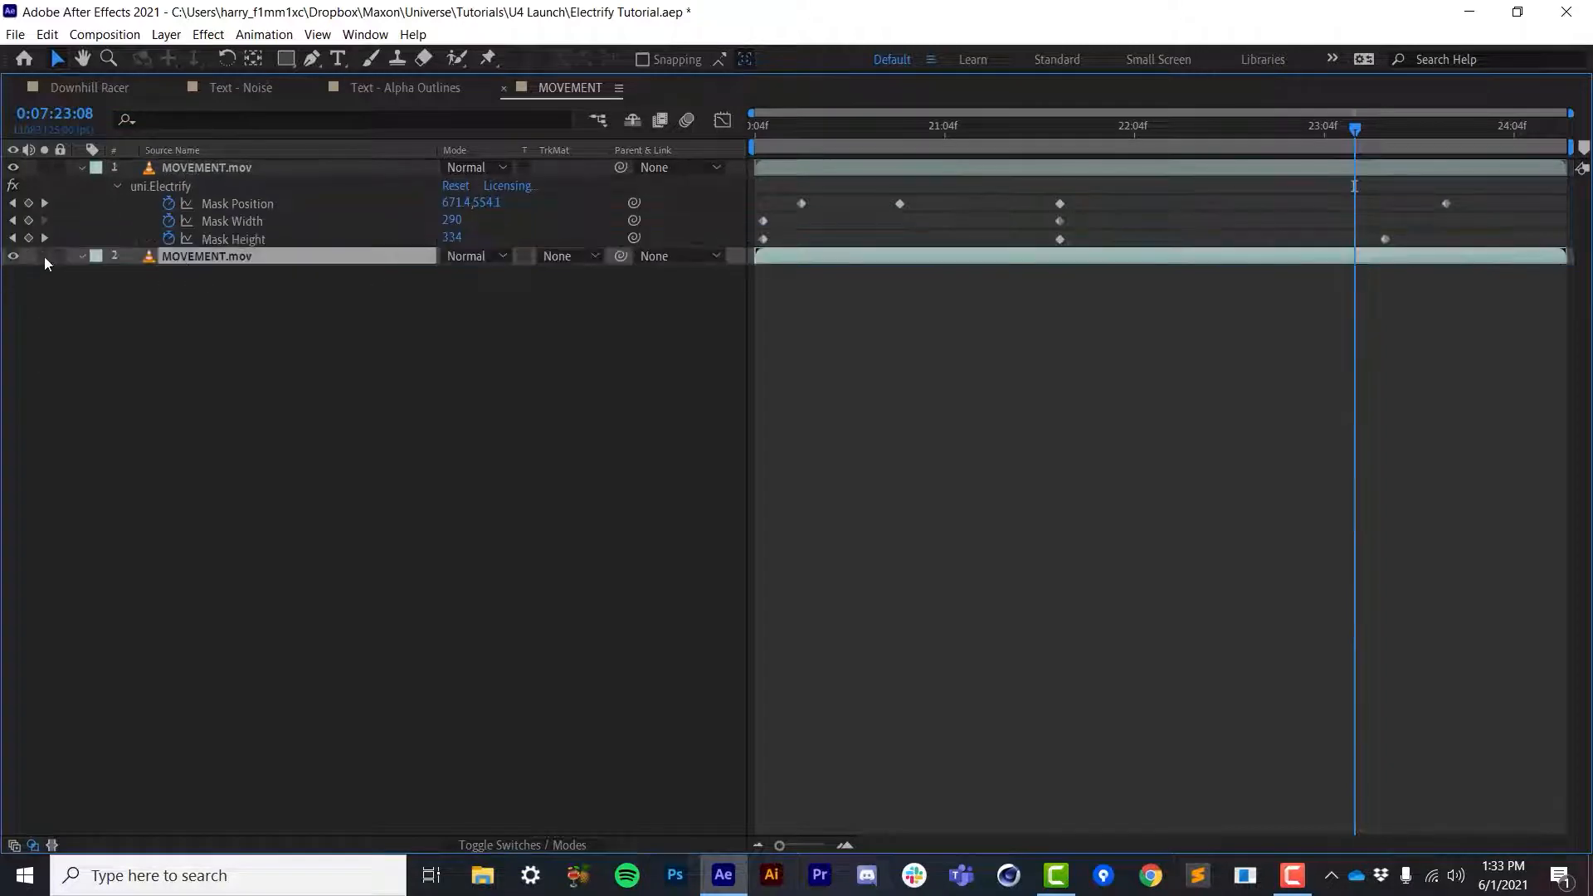
key(grave)
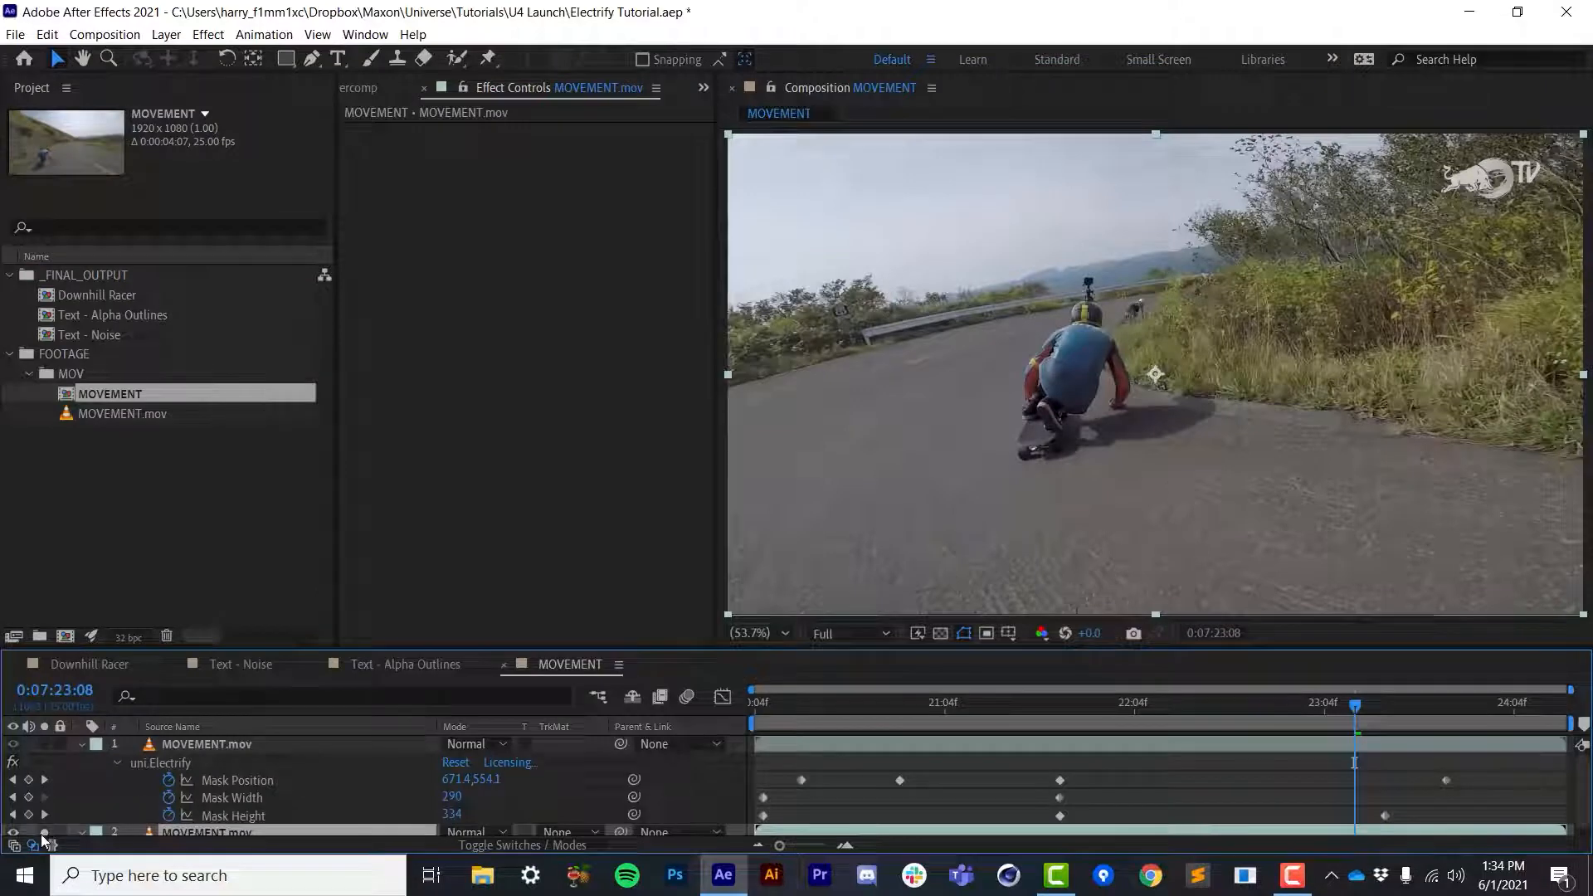
Select the upper MOVEMENT.mov layer and disable its uni.Electrify effect so the plain skater footage can be masked
click(206, 743)
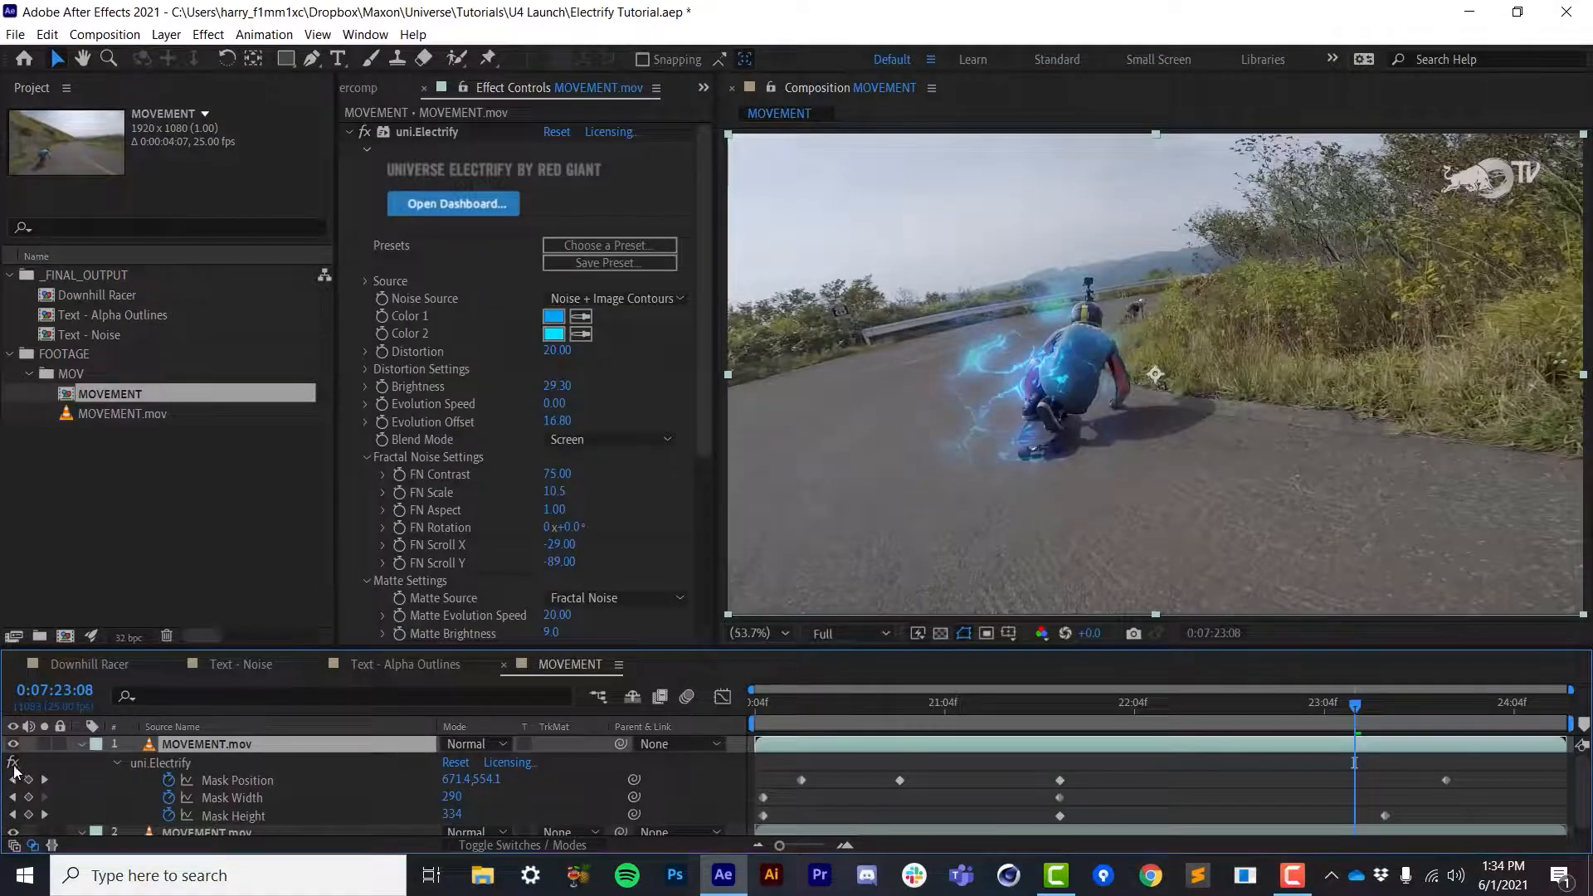
click(13, 765)
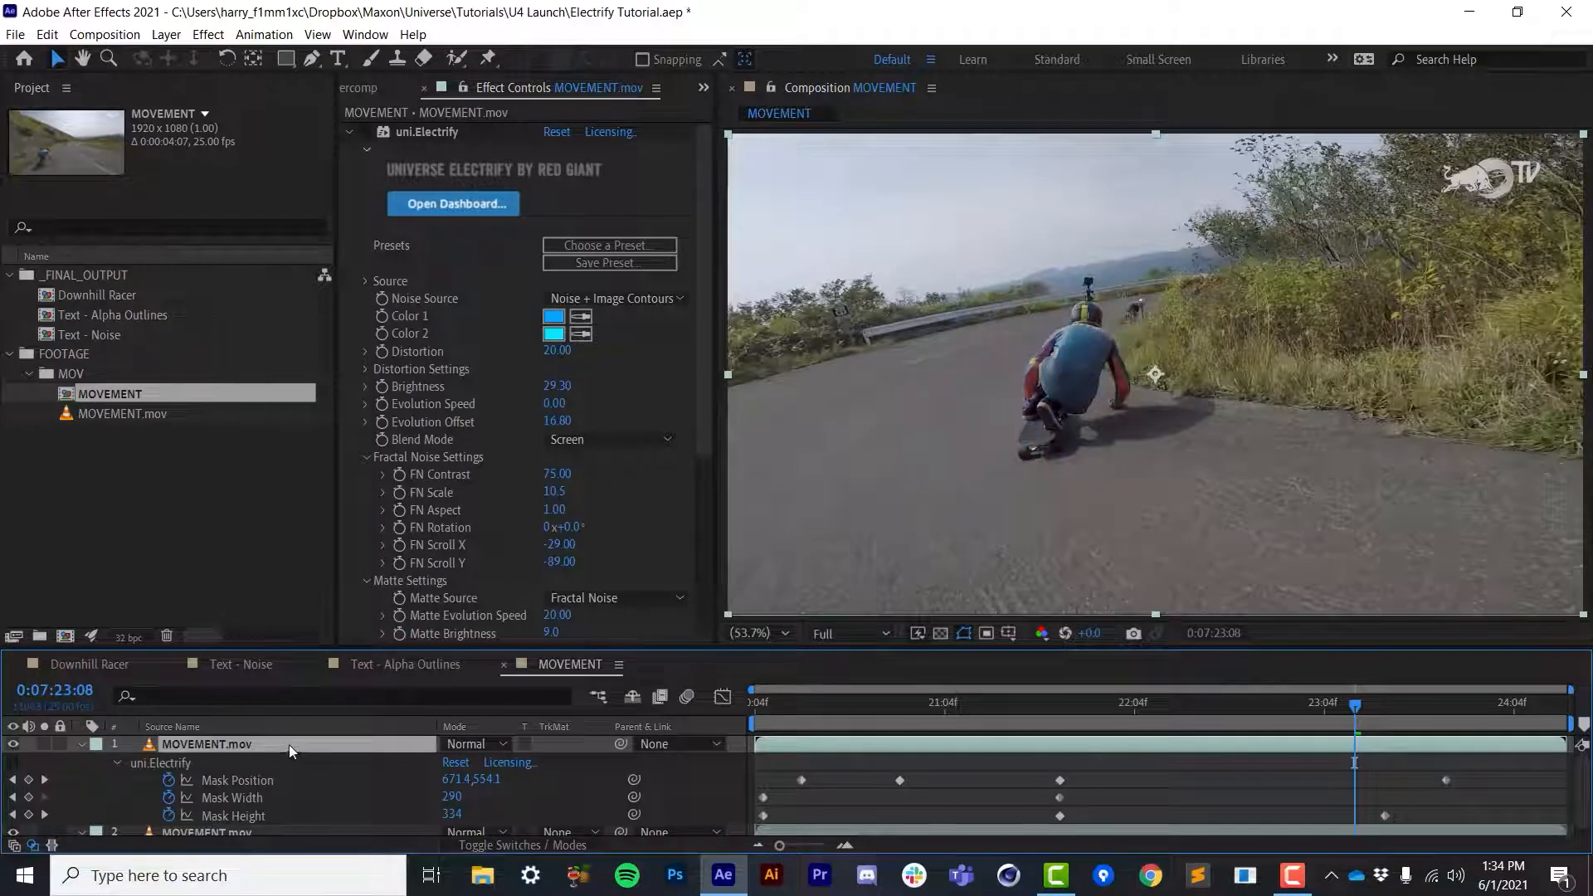
key(h)
drag(1163, 461, 1153, 469)
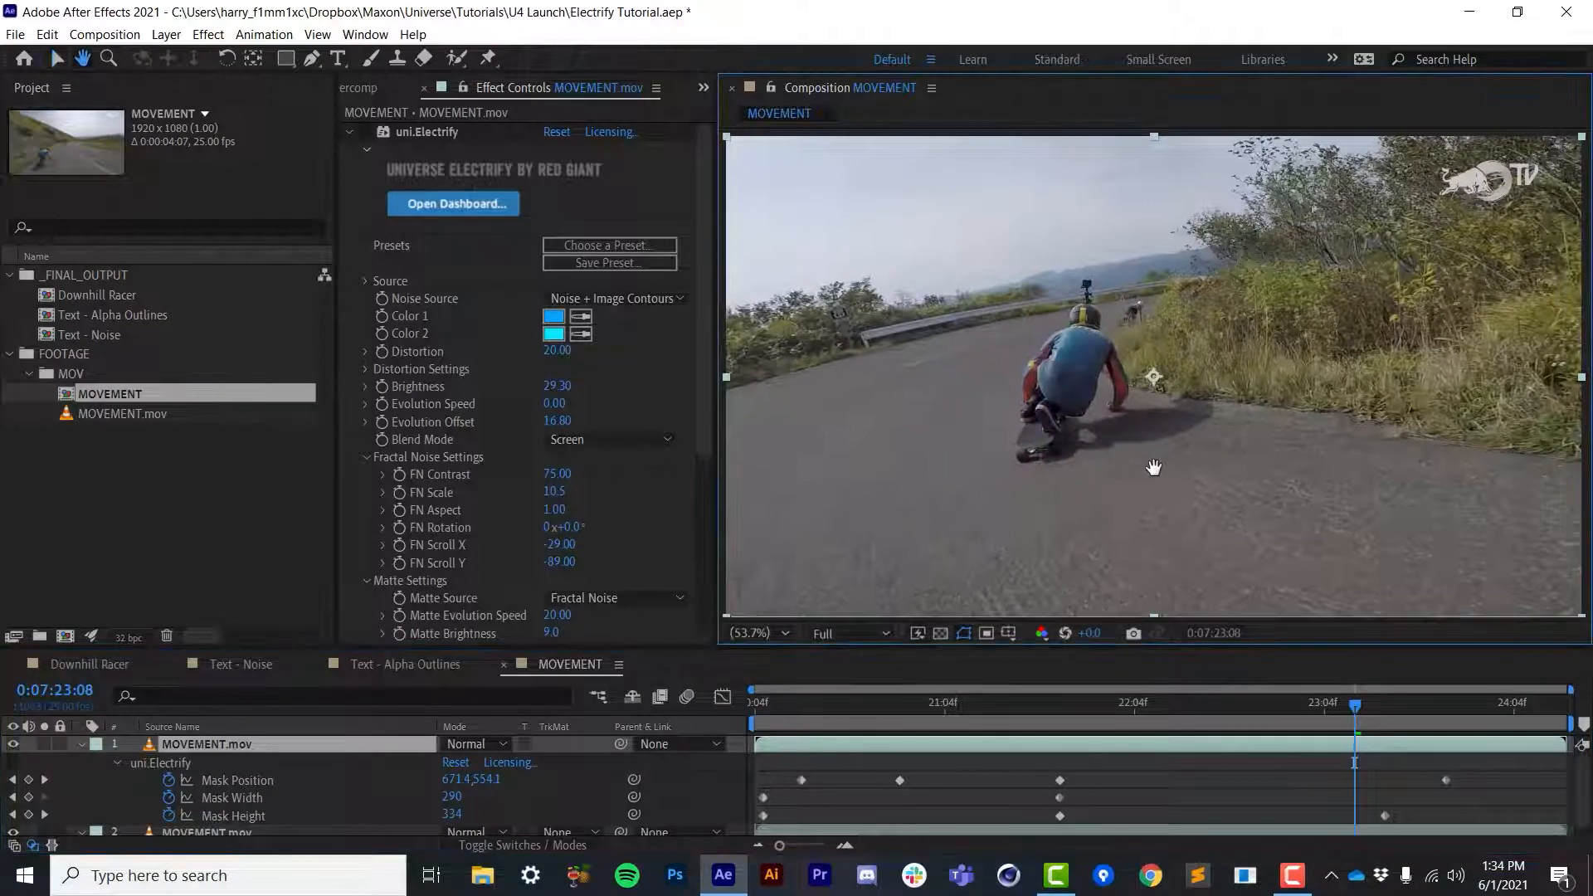
key(v)
Draw a closed RotoBezier mask around the skater on the upper layer with the Pen tool and tighten its points around the figure
click(310, 61)
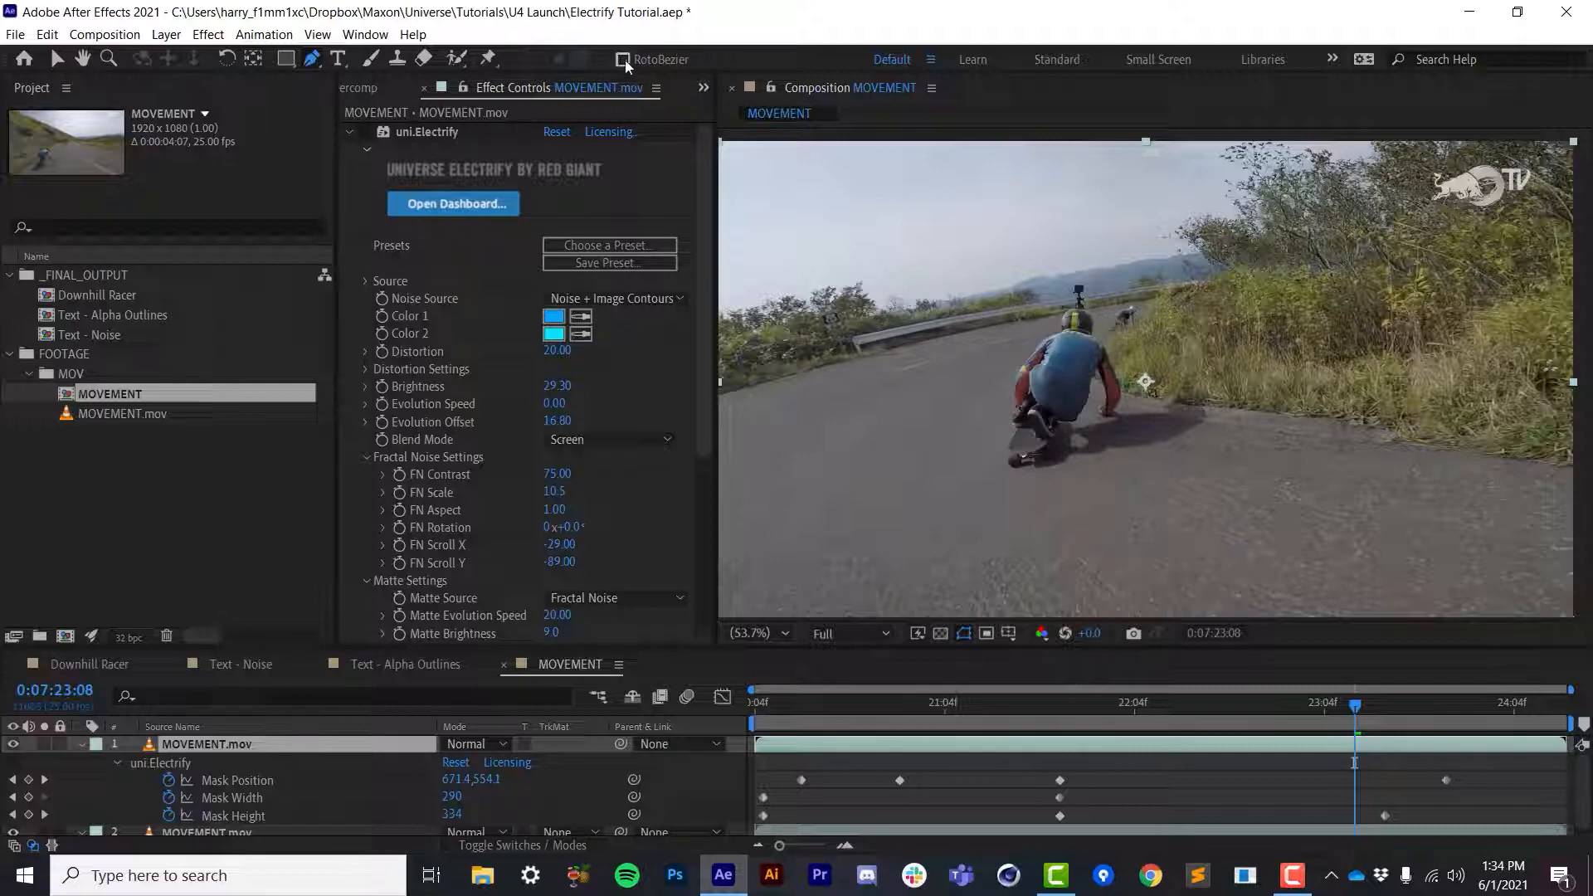
click(1027, 380)
click(1008, 367)
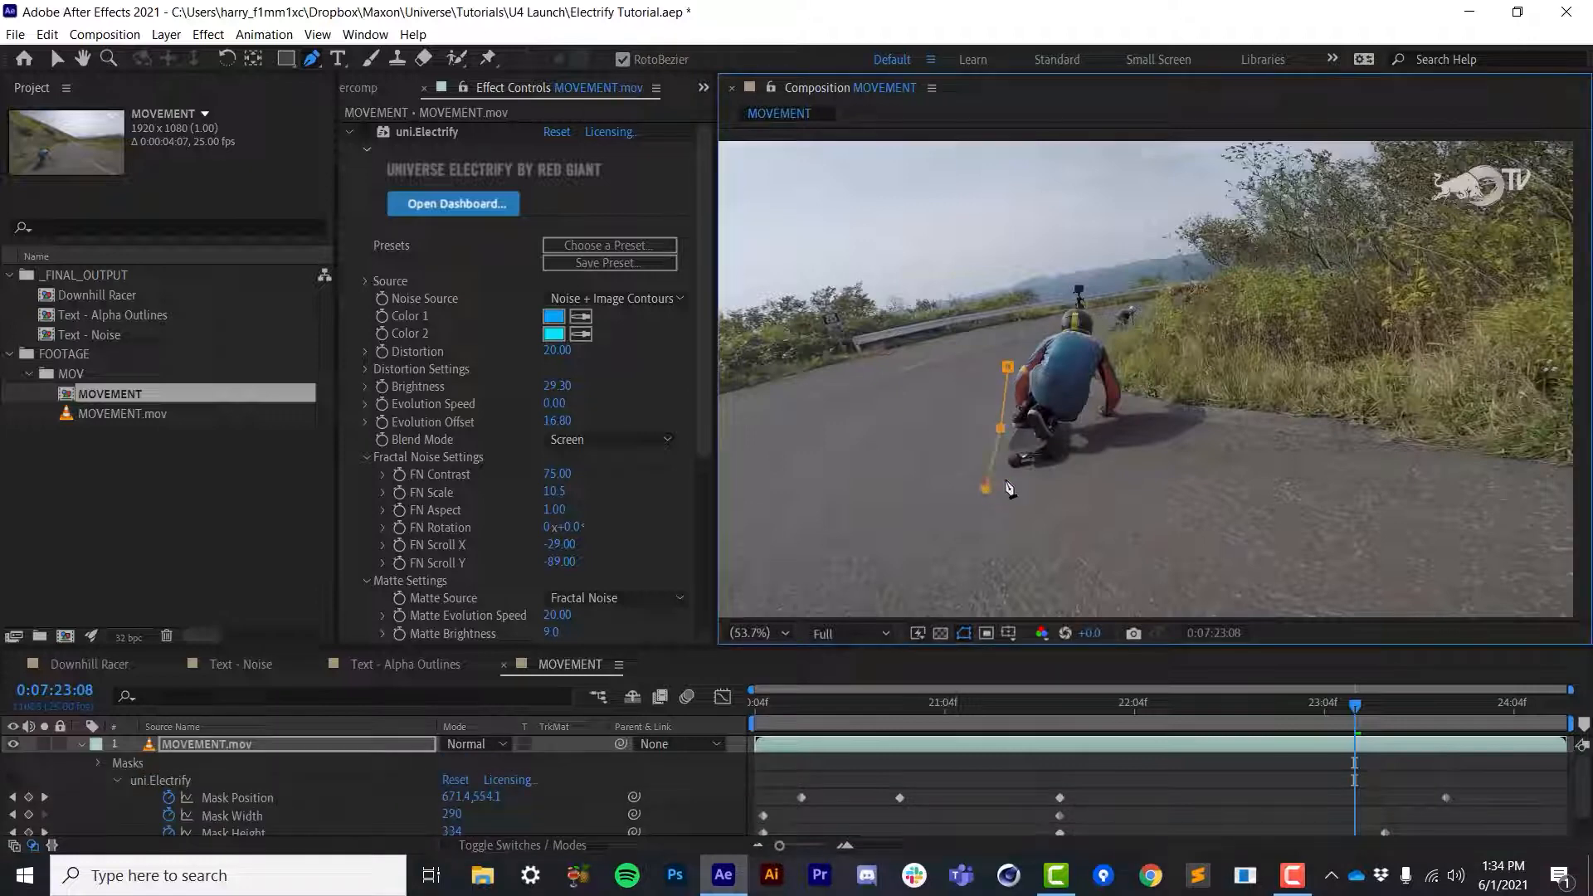
click(1031, 473)
click(1083, 450)
click(1089, 412)
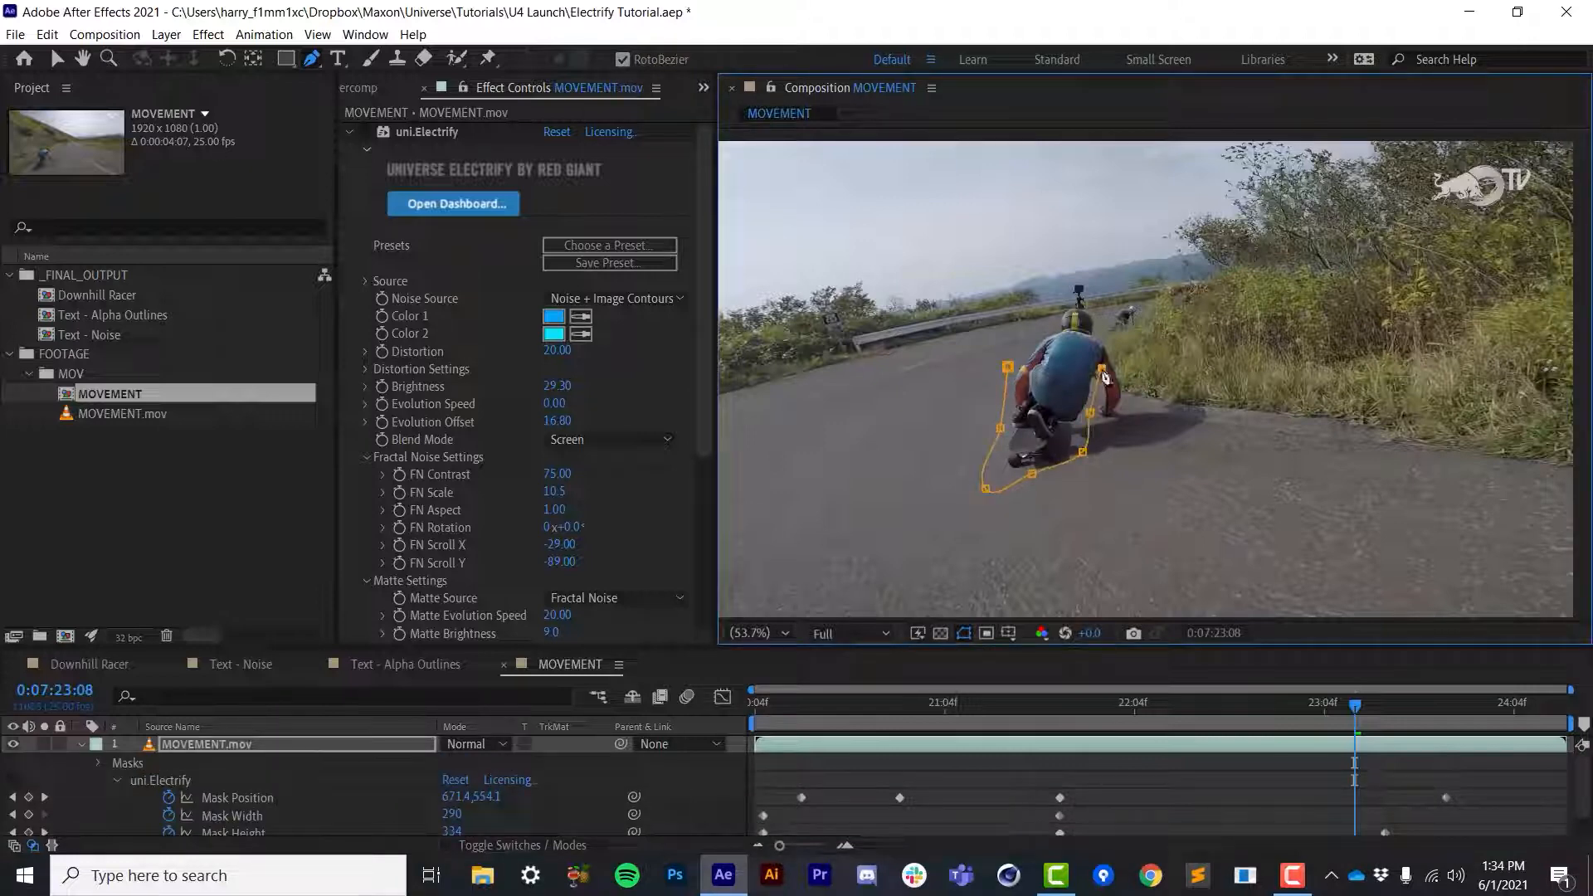
click(1106, 367)
click(1079, 295)
click(1029, 310)
click(1007, 367)
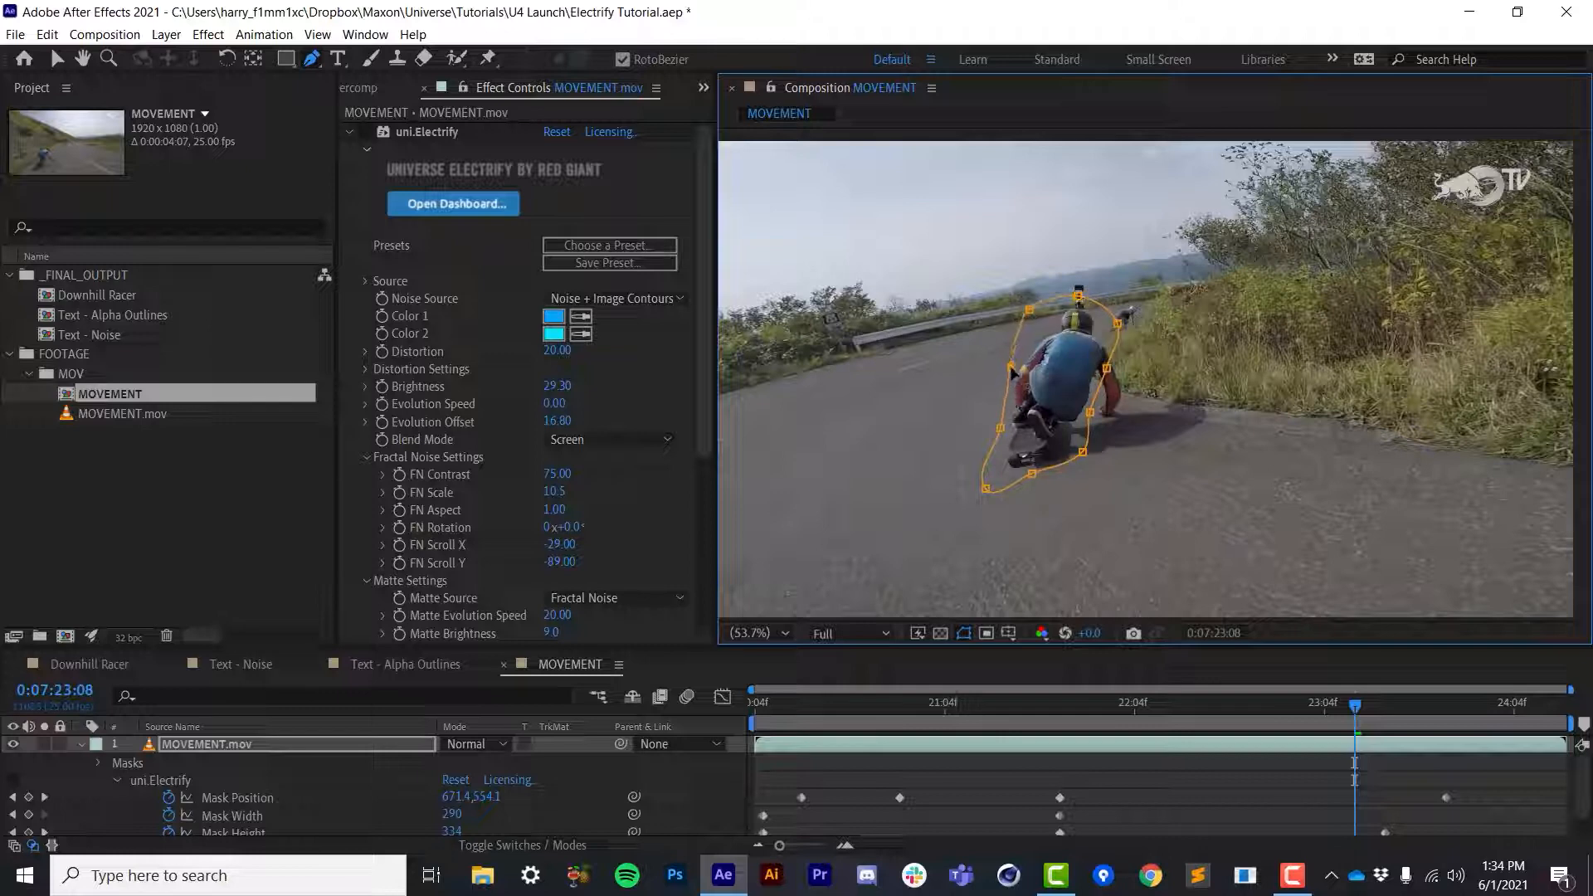
drag(1029, 311, 1081, 299)
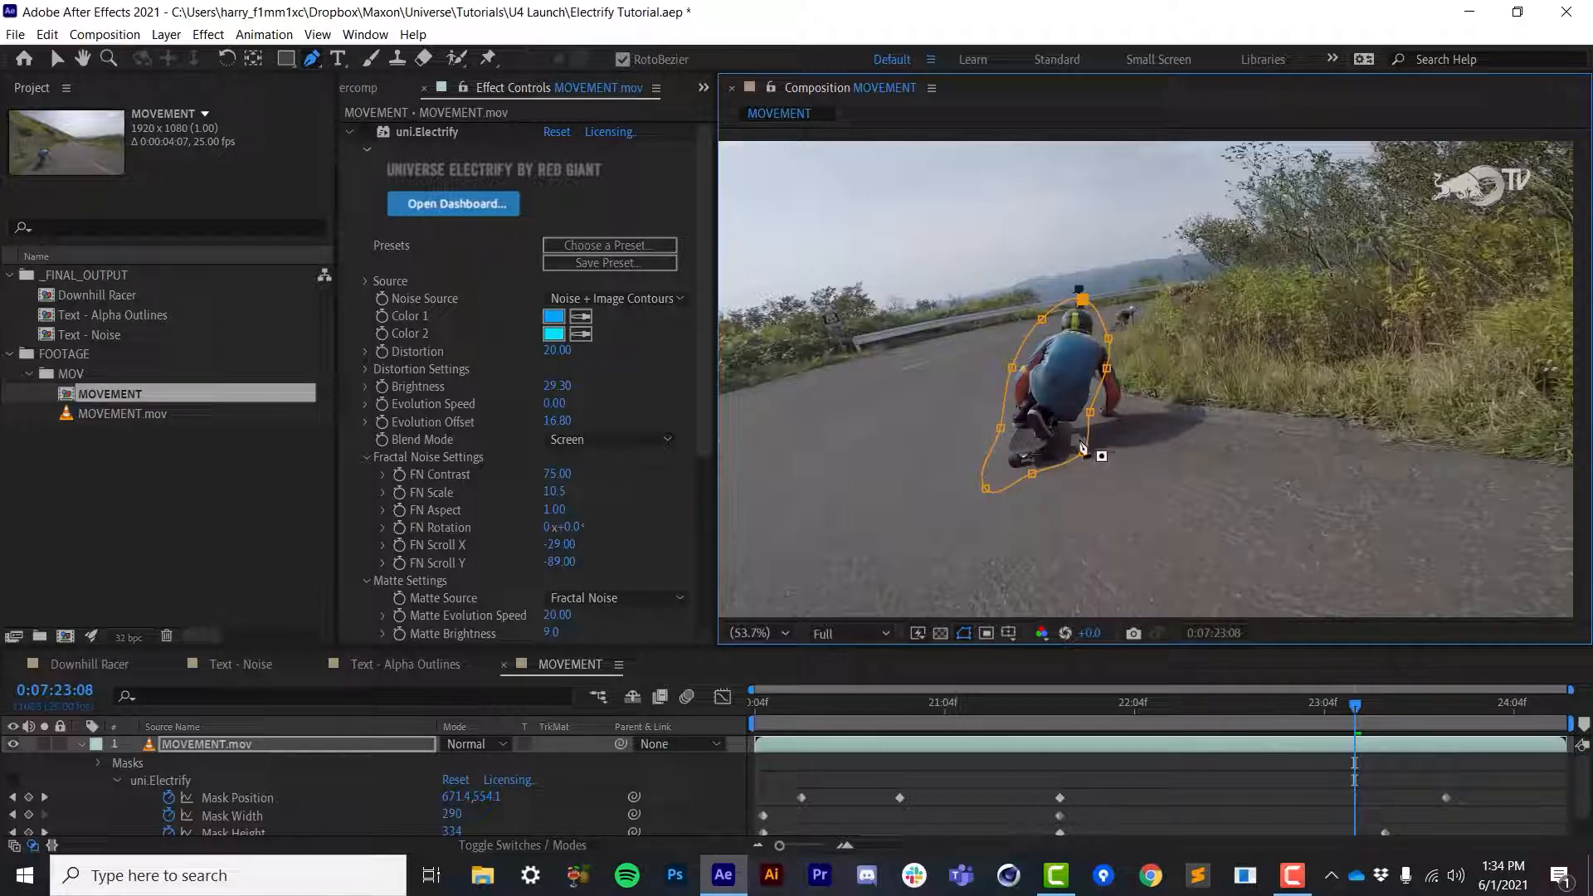
drag(1083, 453, 1008, 474)
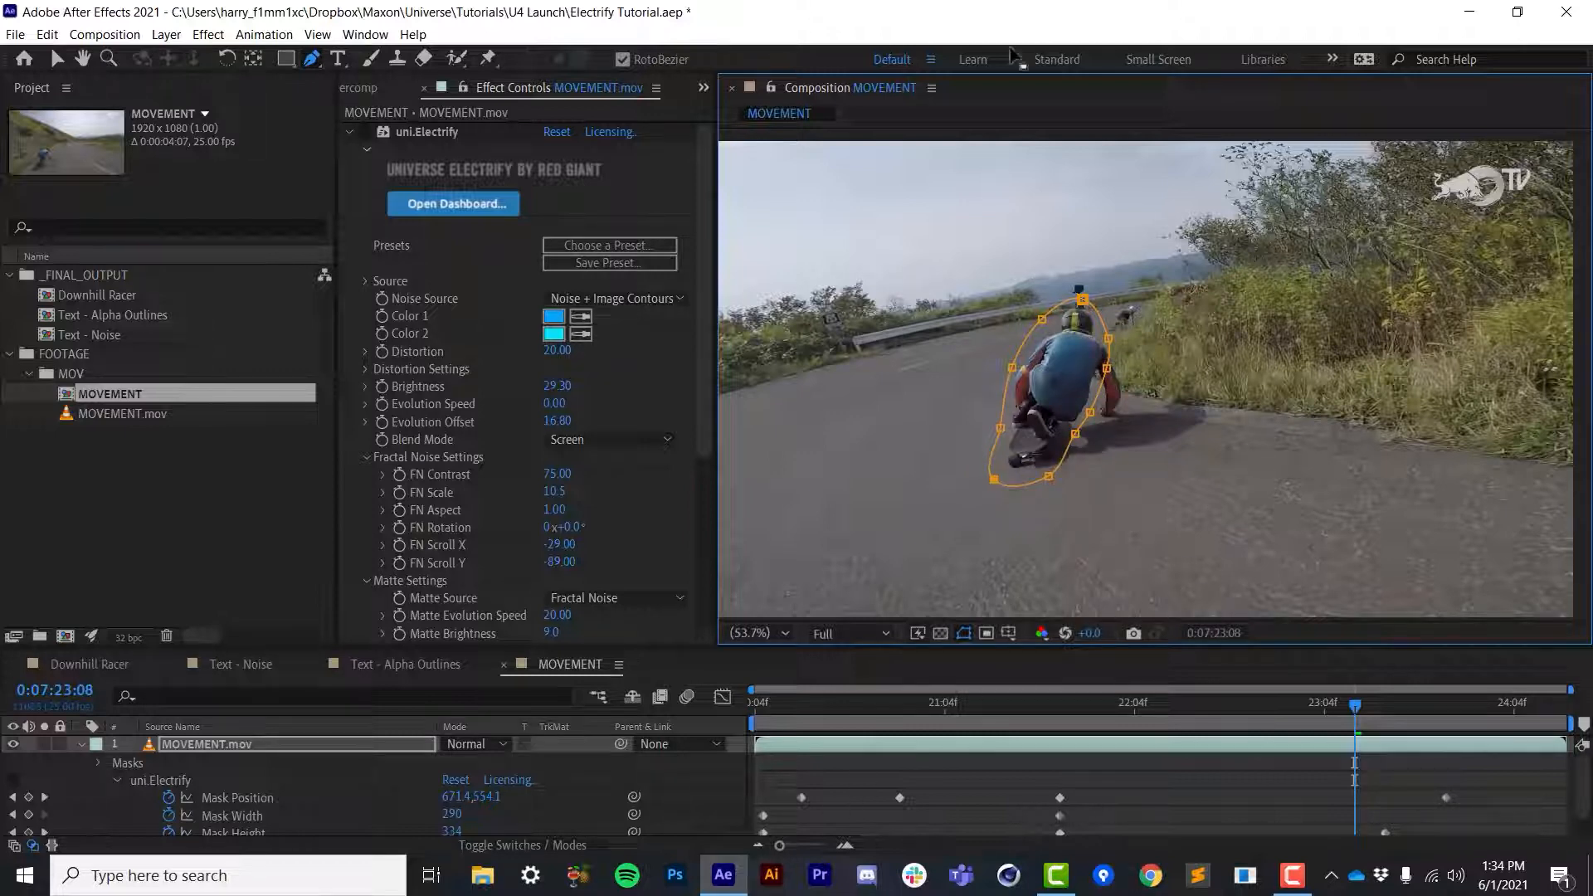
Track Mask 1 on the upper MOVEMENT.mov layer backward from 0:07:23:08 to the clip's start and forward to its end
click(365, 34)
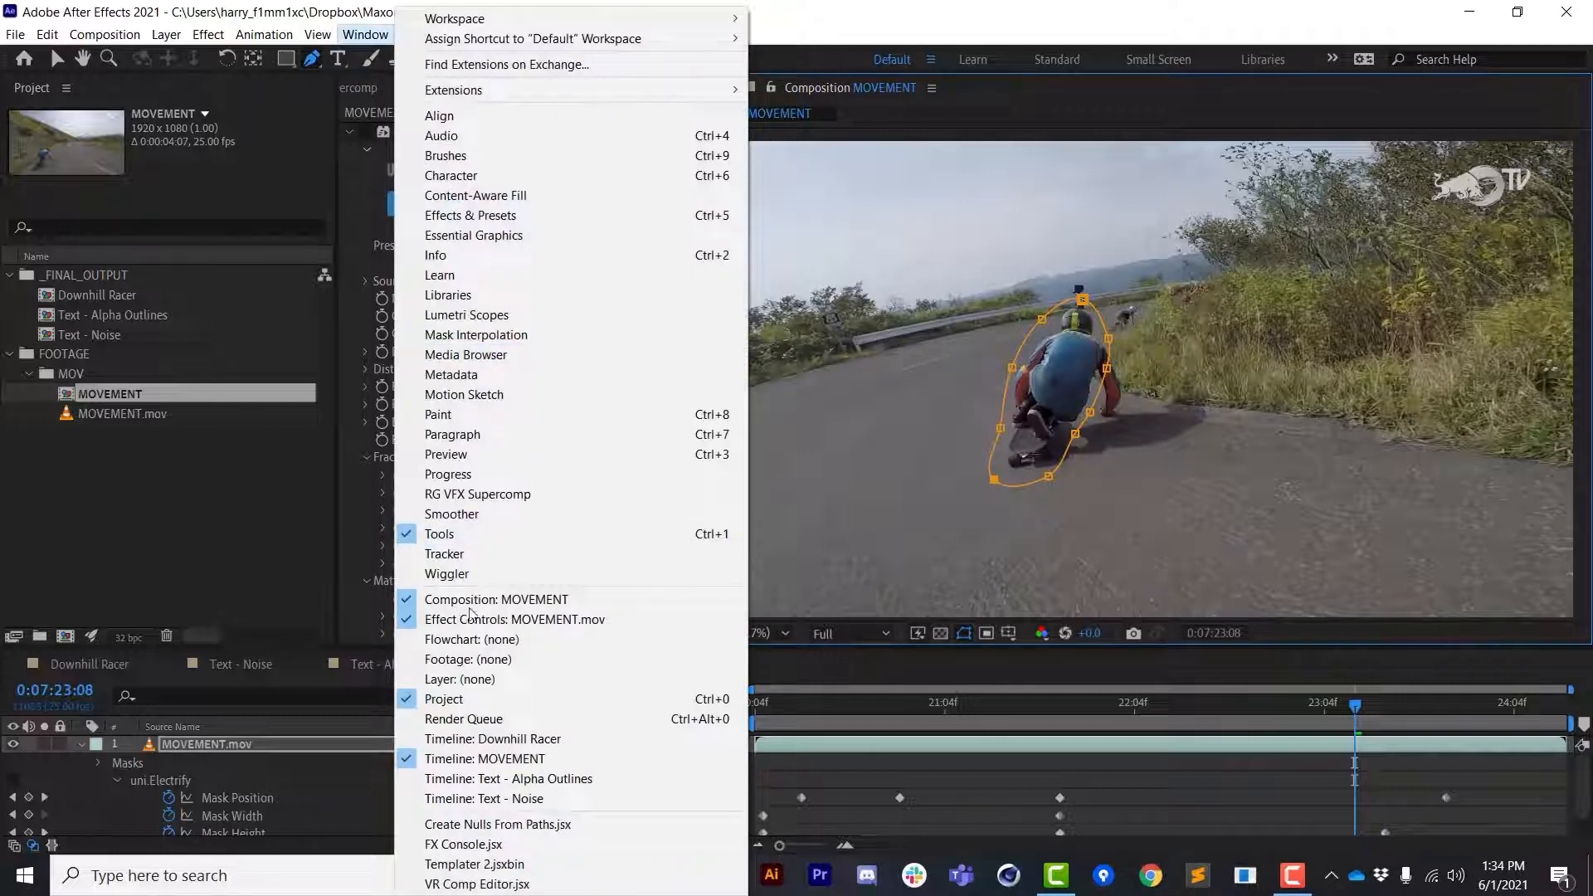
click(493, 555)
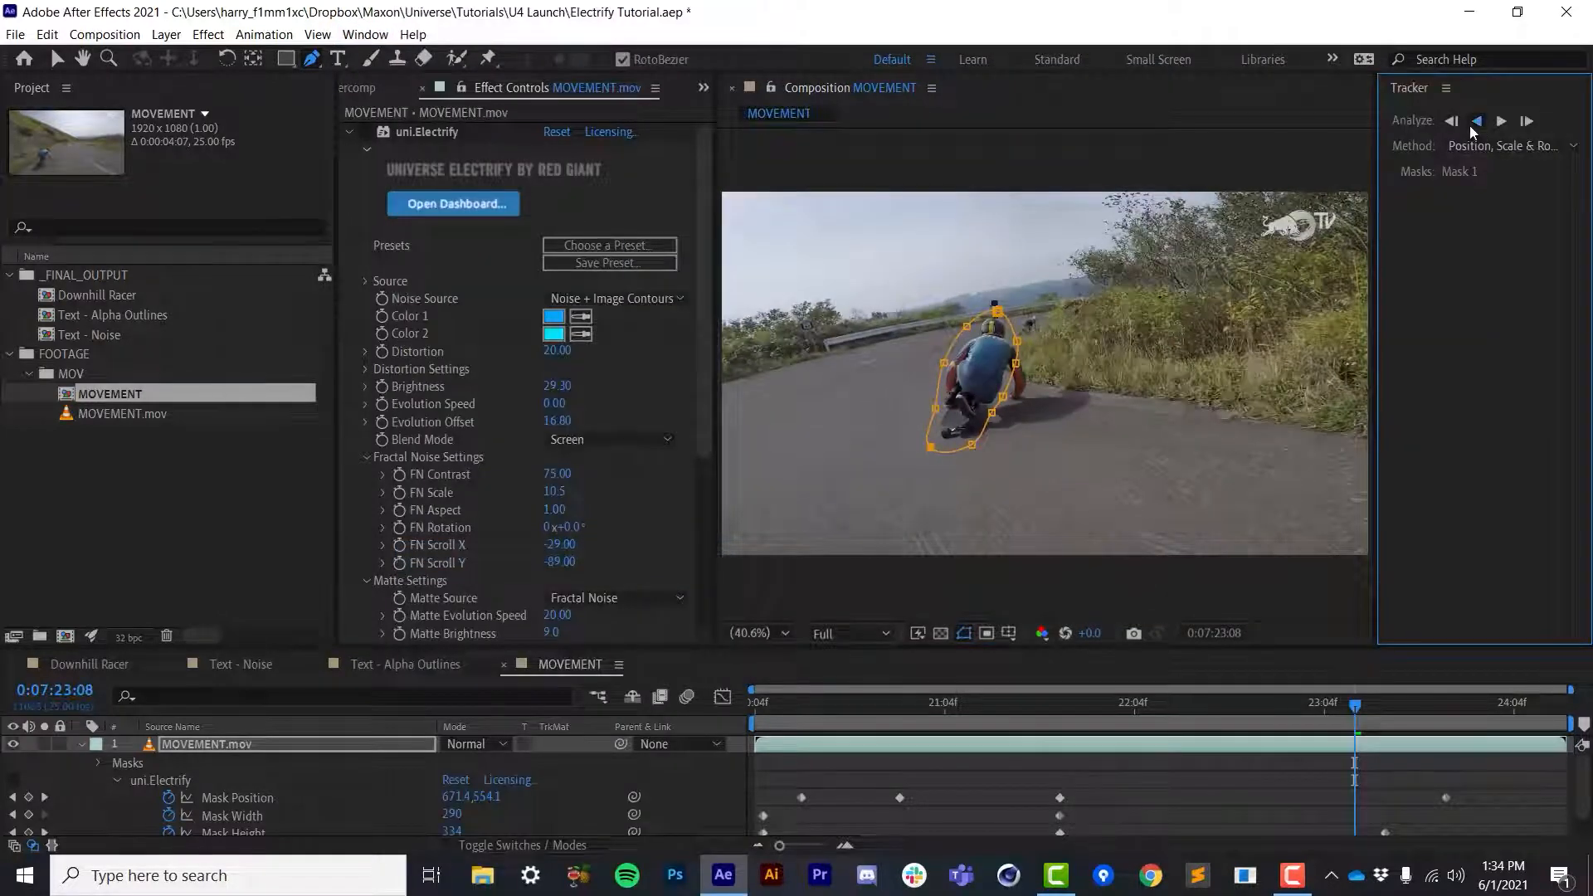
click(1475, 124)
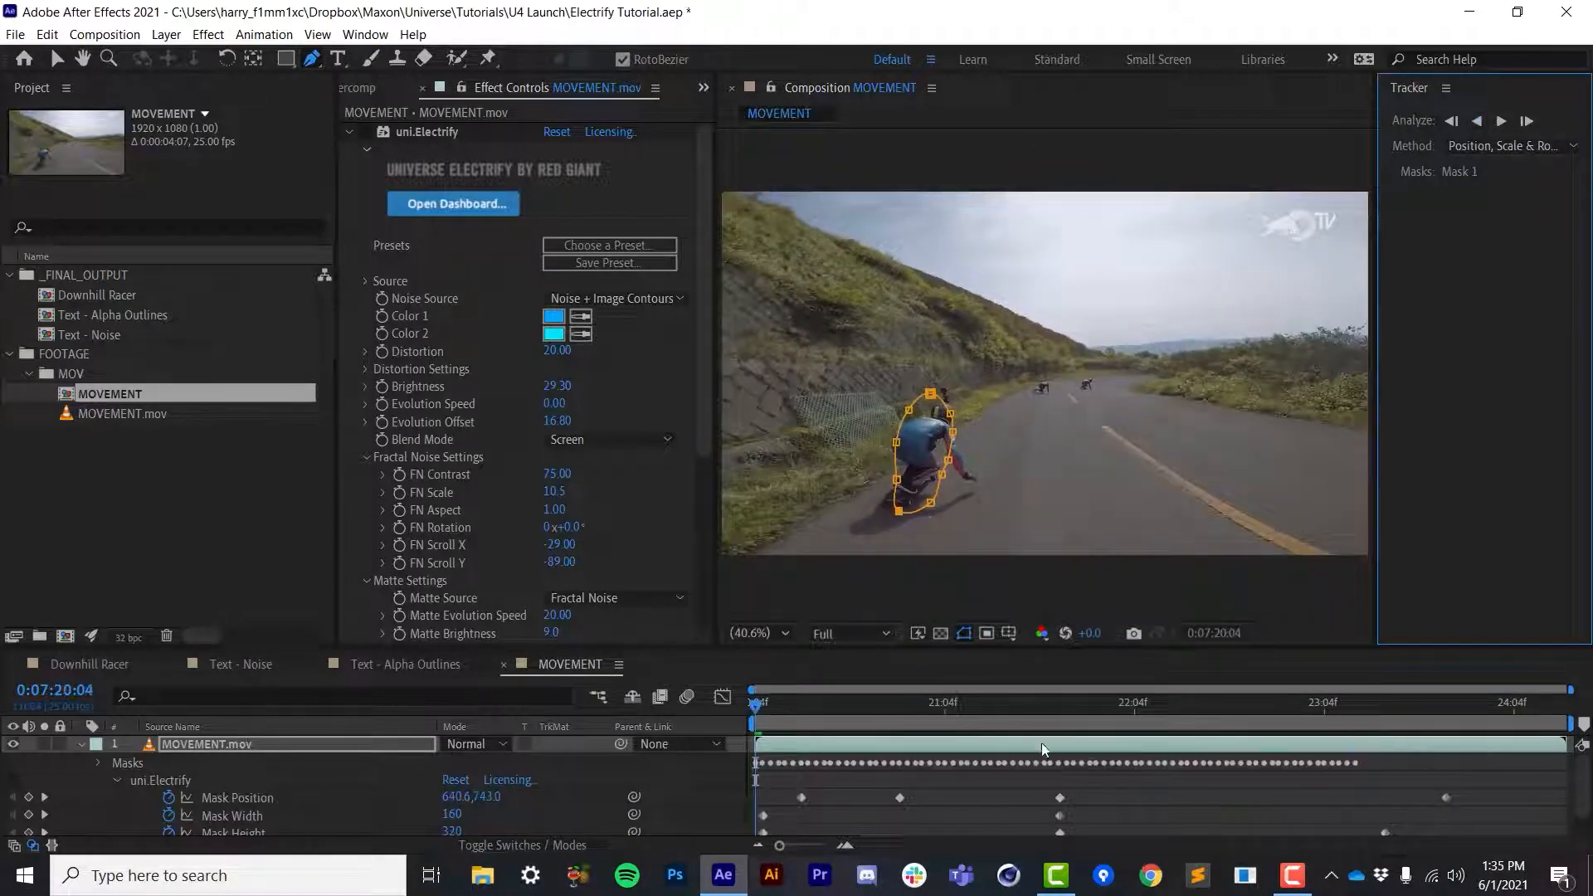
drag(1122, 716, 1357, 784)
click(1501, 121)
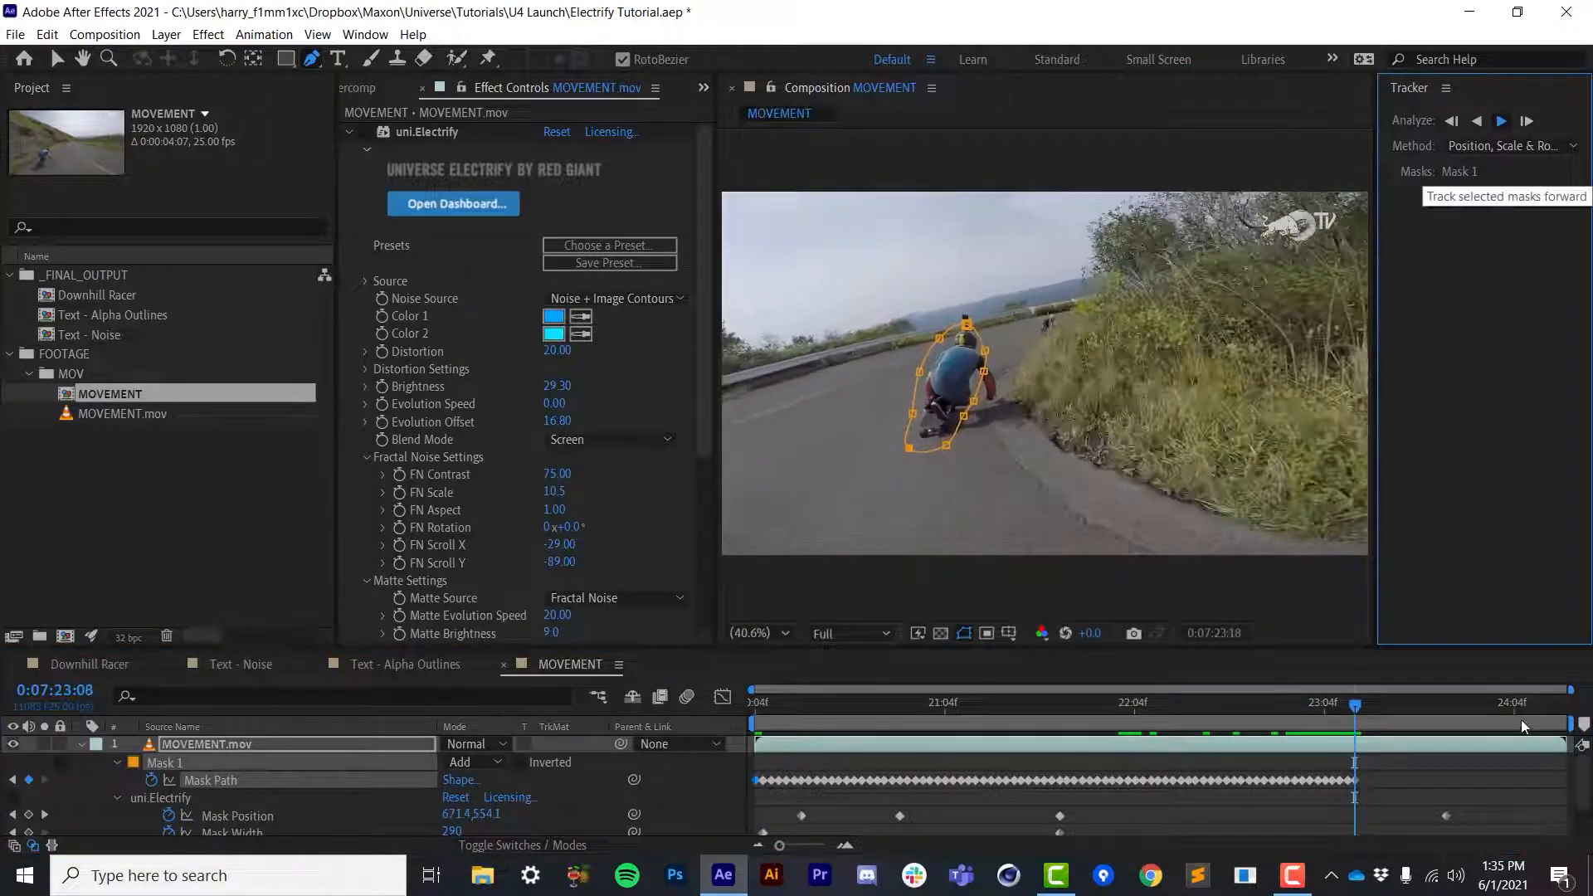
click(1405, 724)
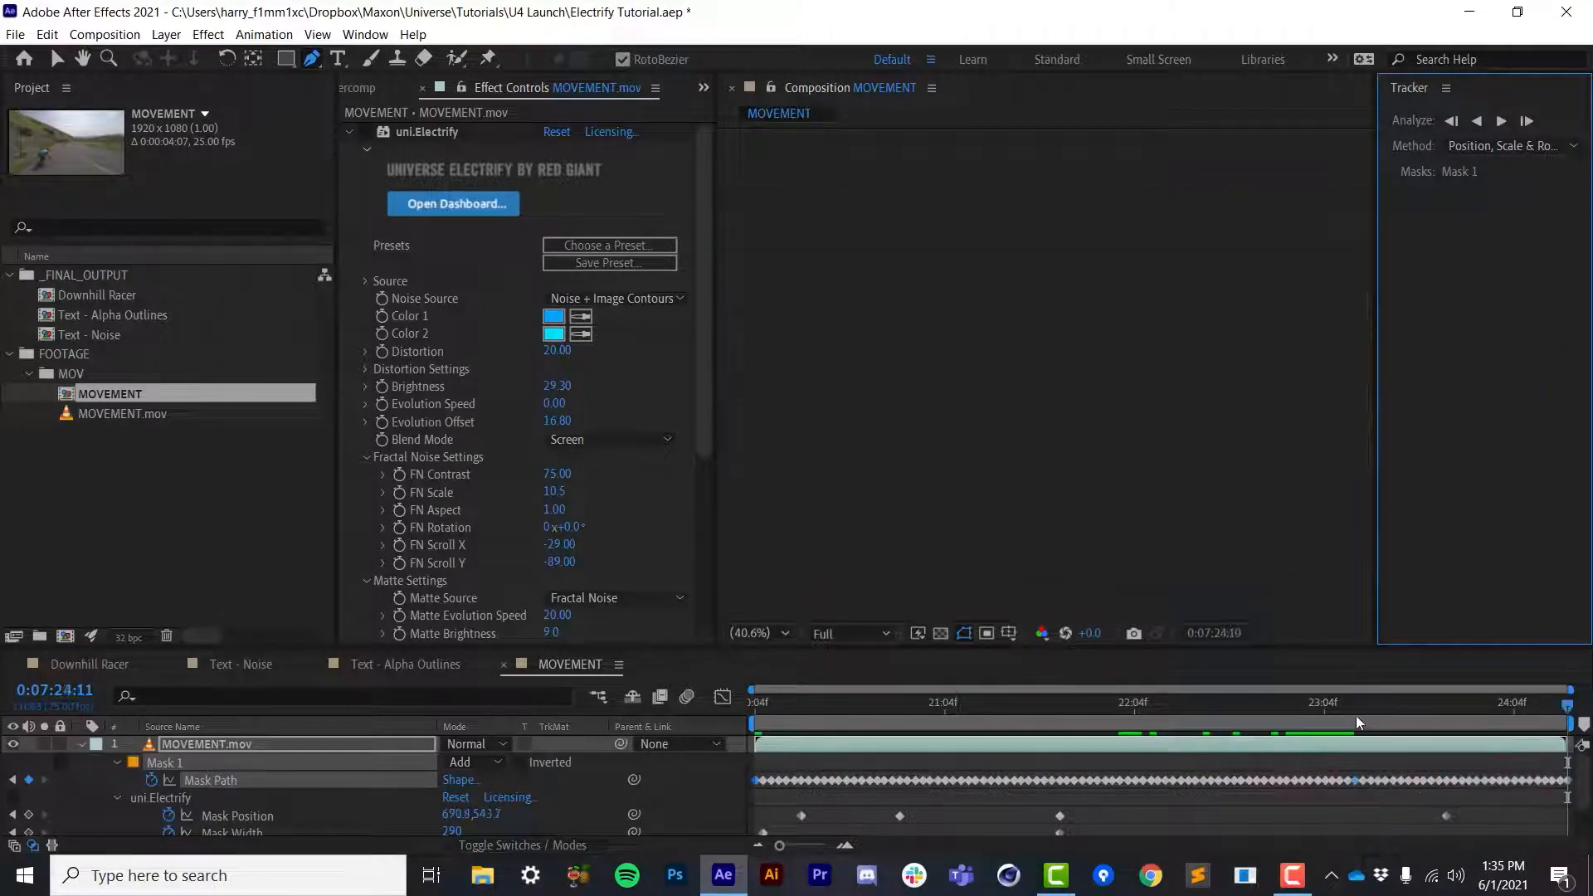
Draw a second closed mask around the skater's outstretched arm at 0:07:21:24 and track it backward and forward through the clip
drag(1356, 710, 1095, 717)
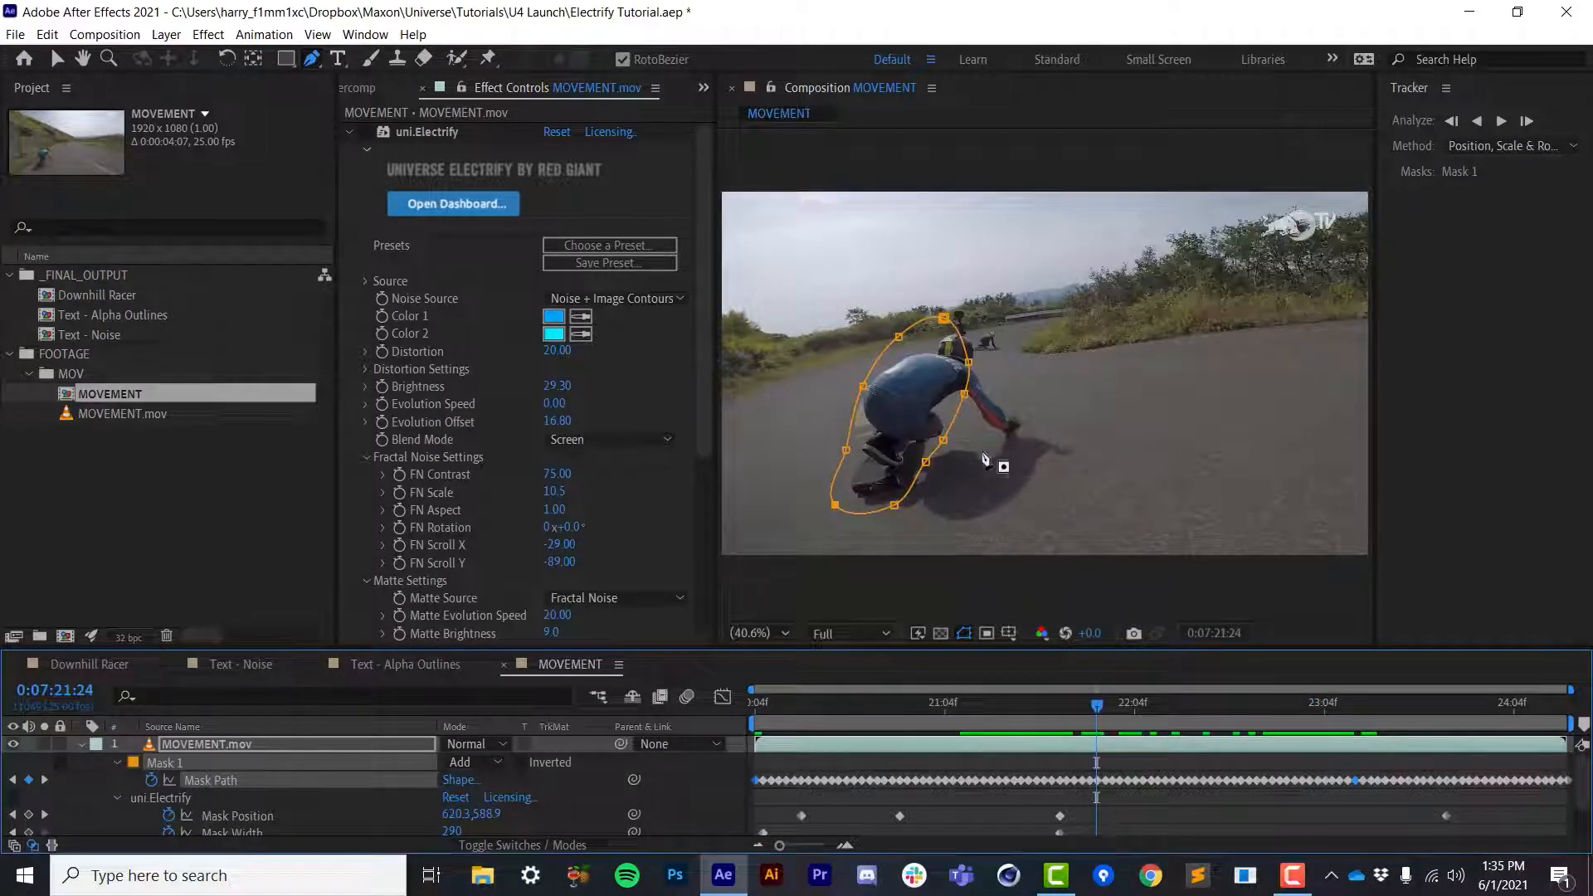
click(953, 394)
click(986, 425)
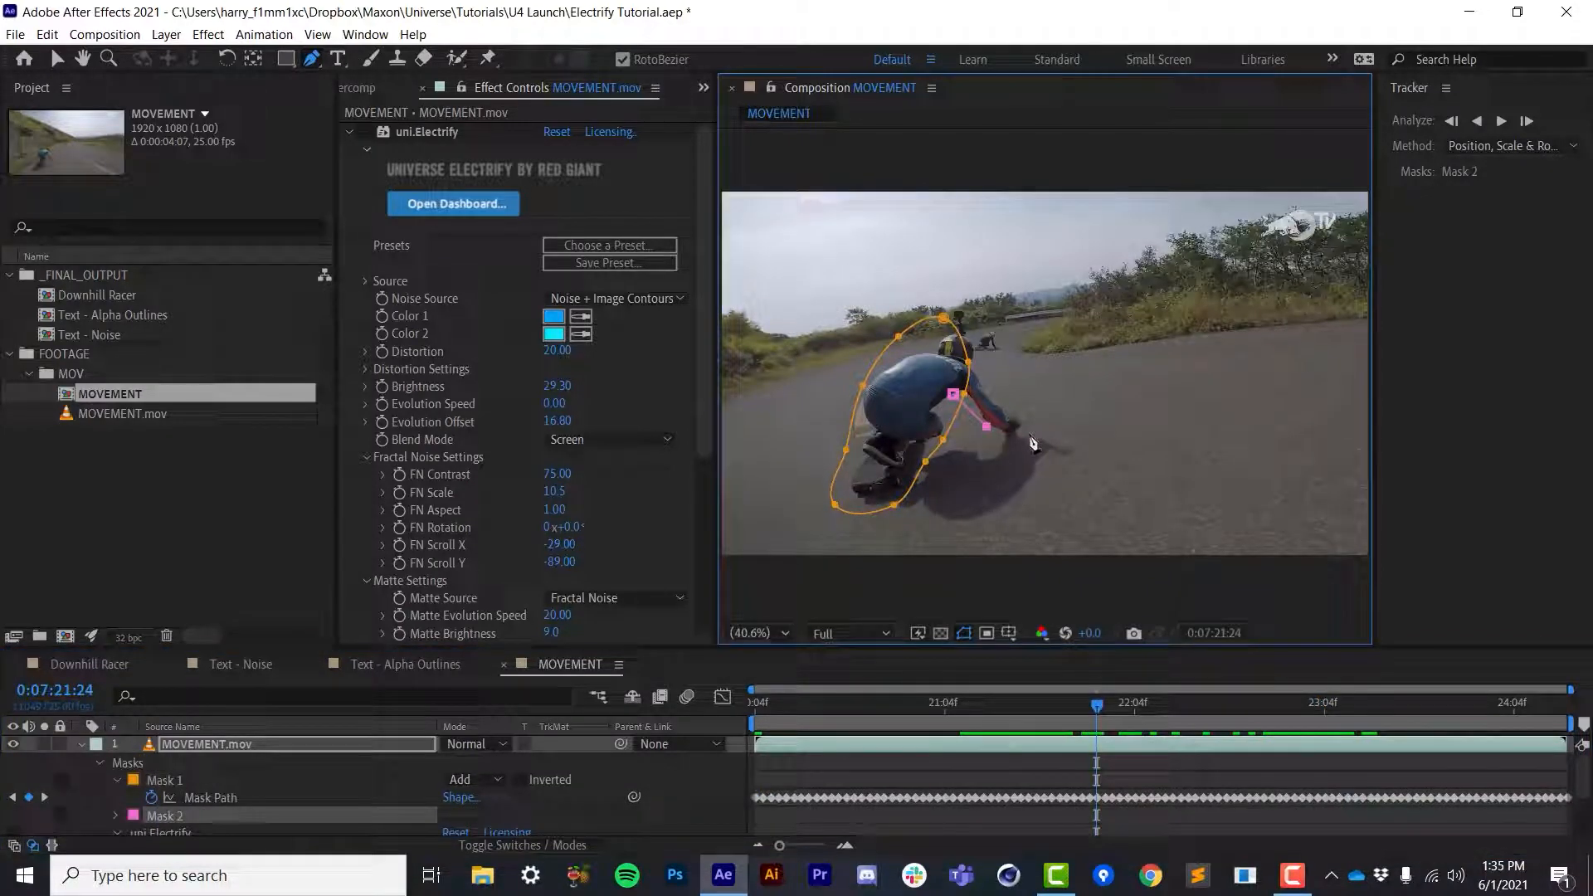
click(1005, 396)
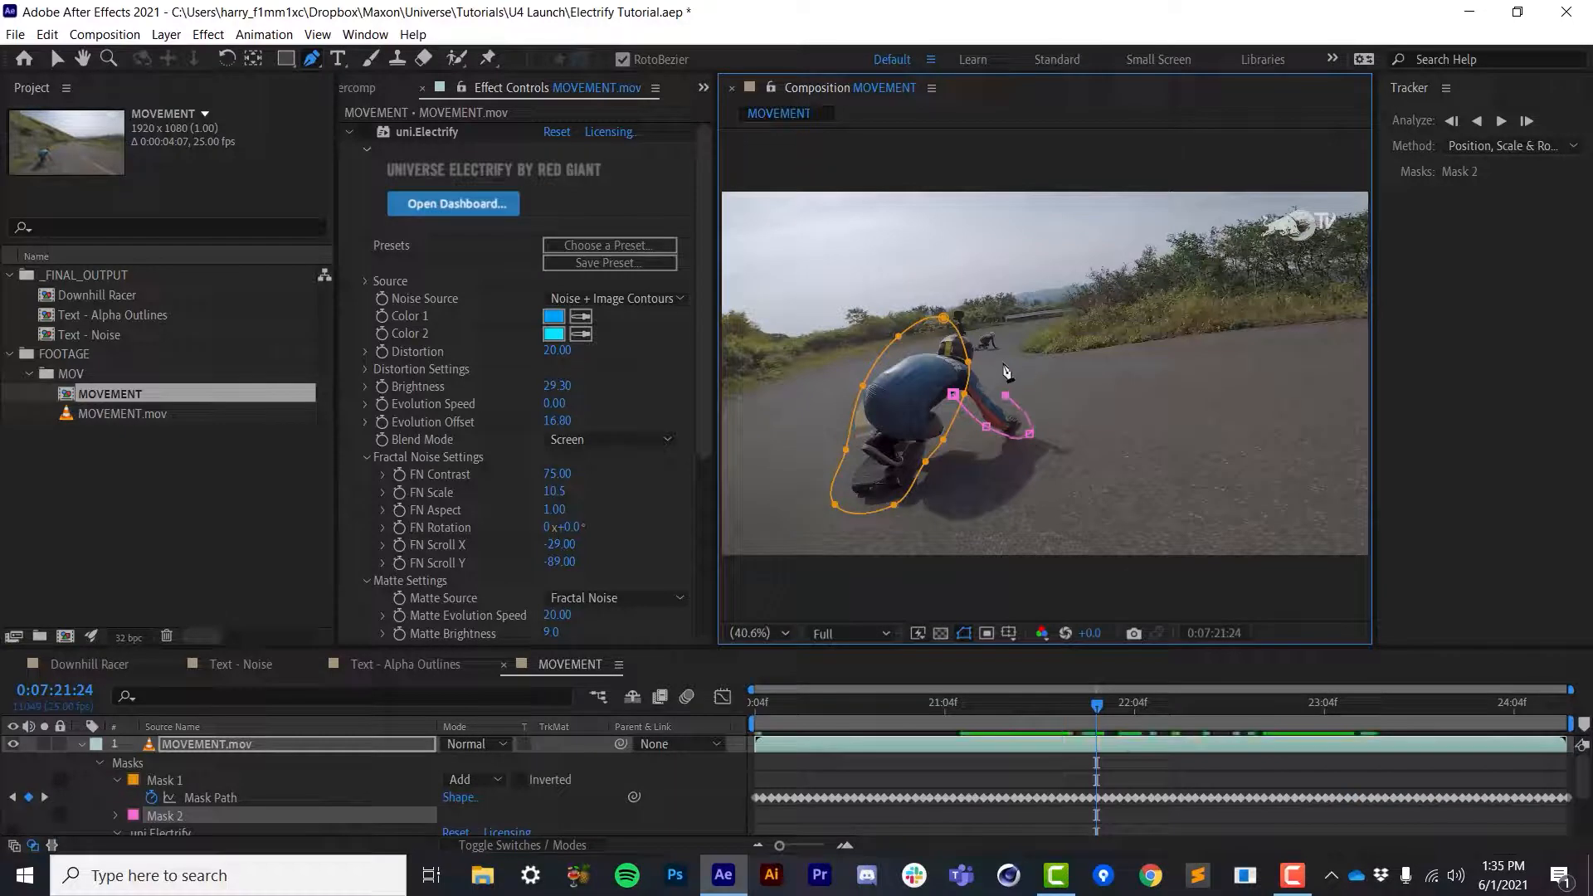
click(953, 395)
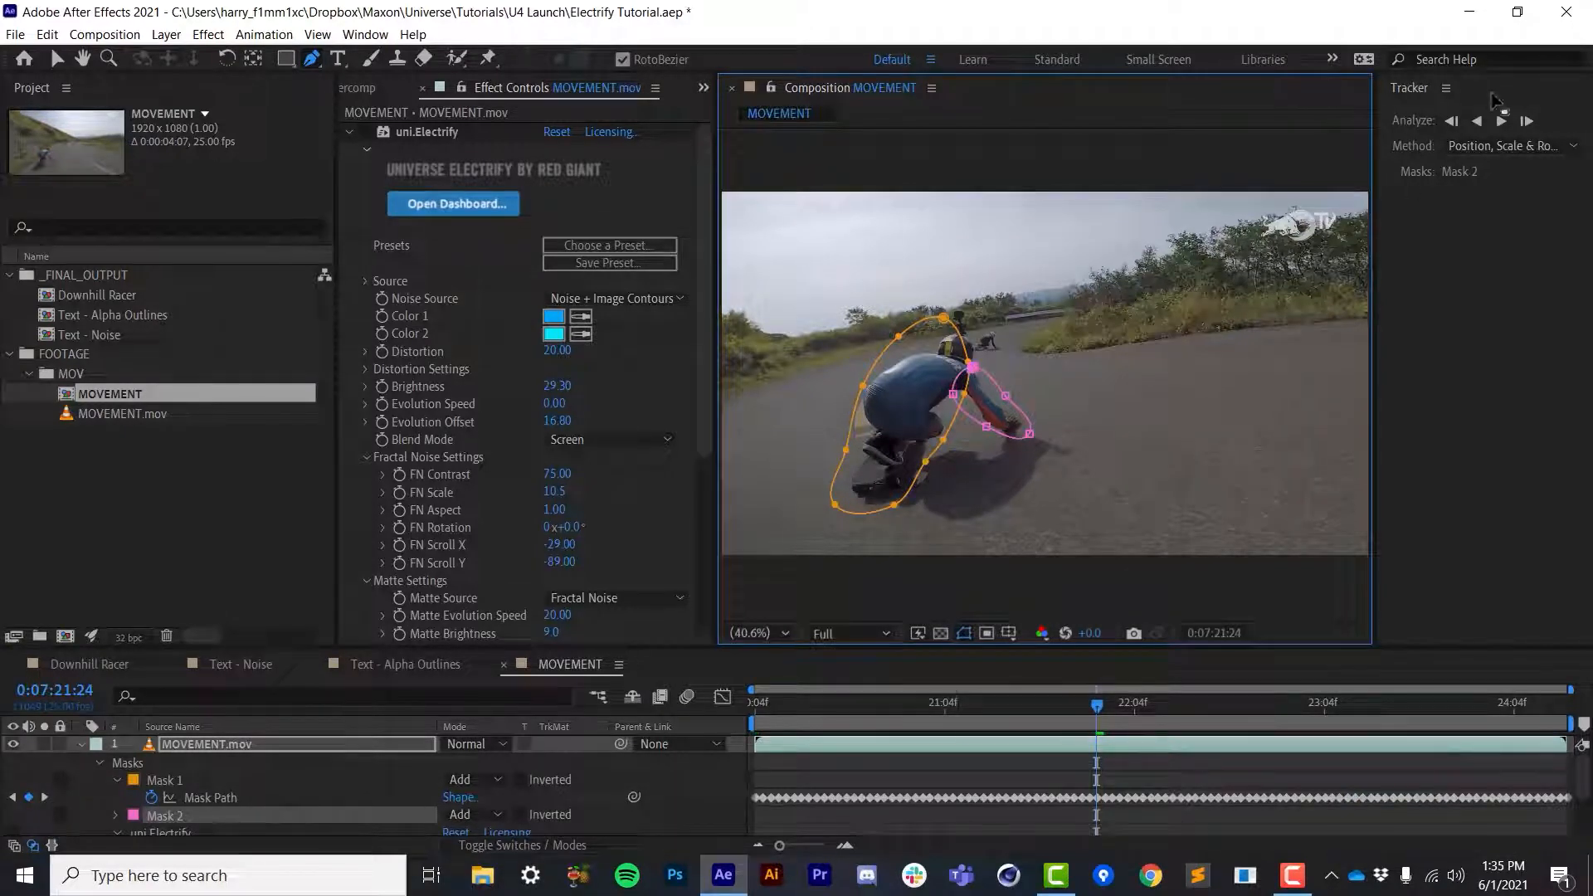
click(1477, 120)
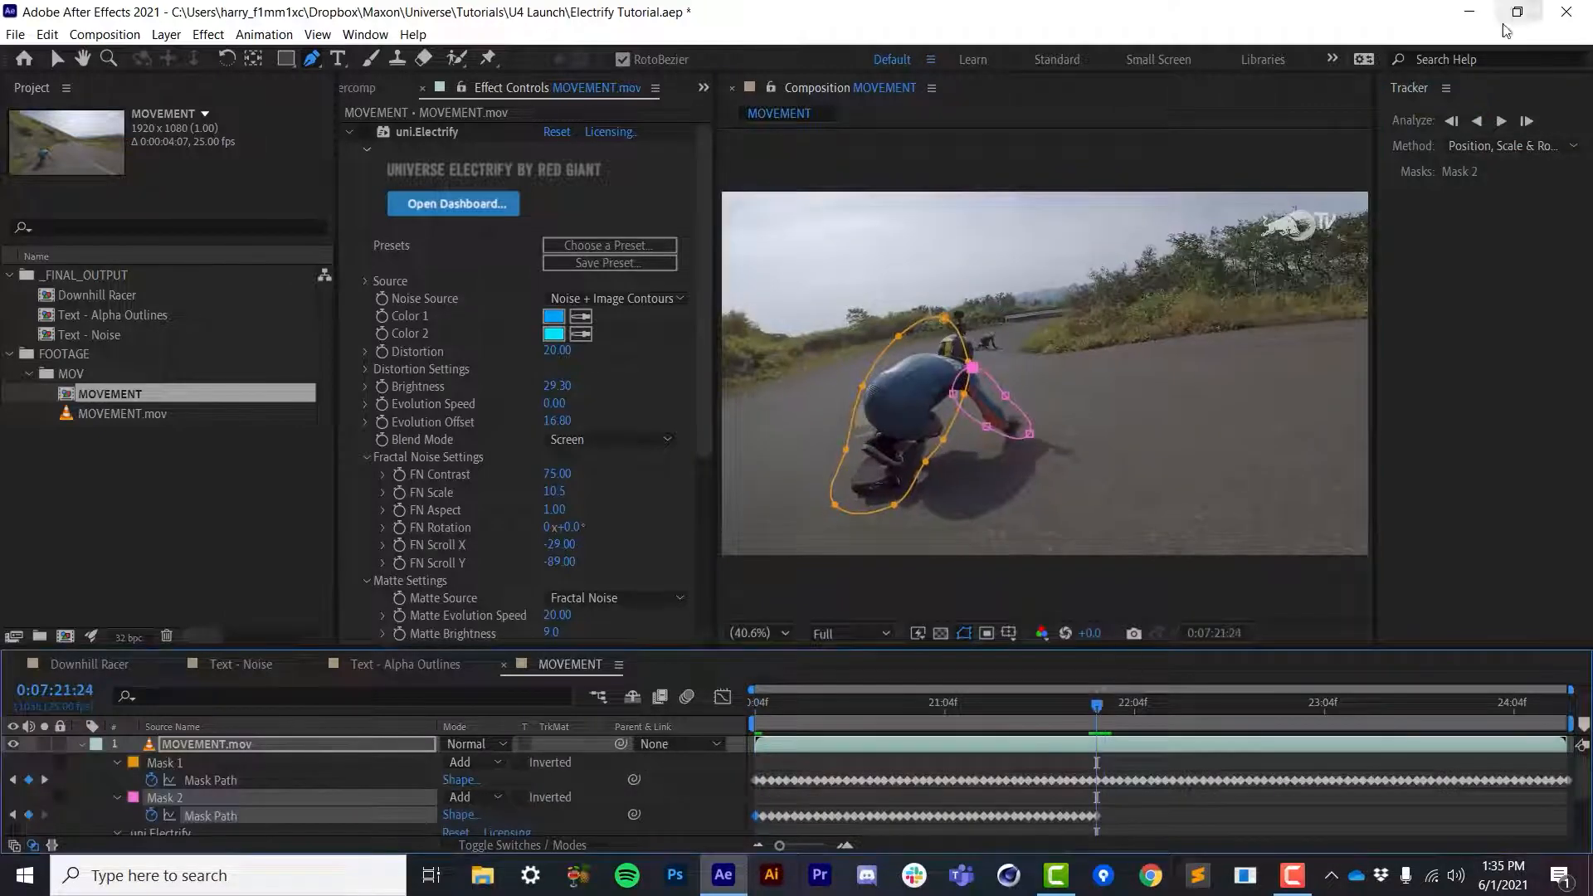
click(1500, 121)
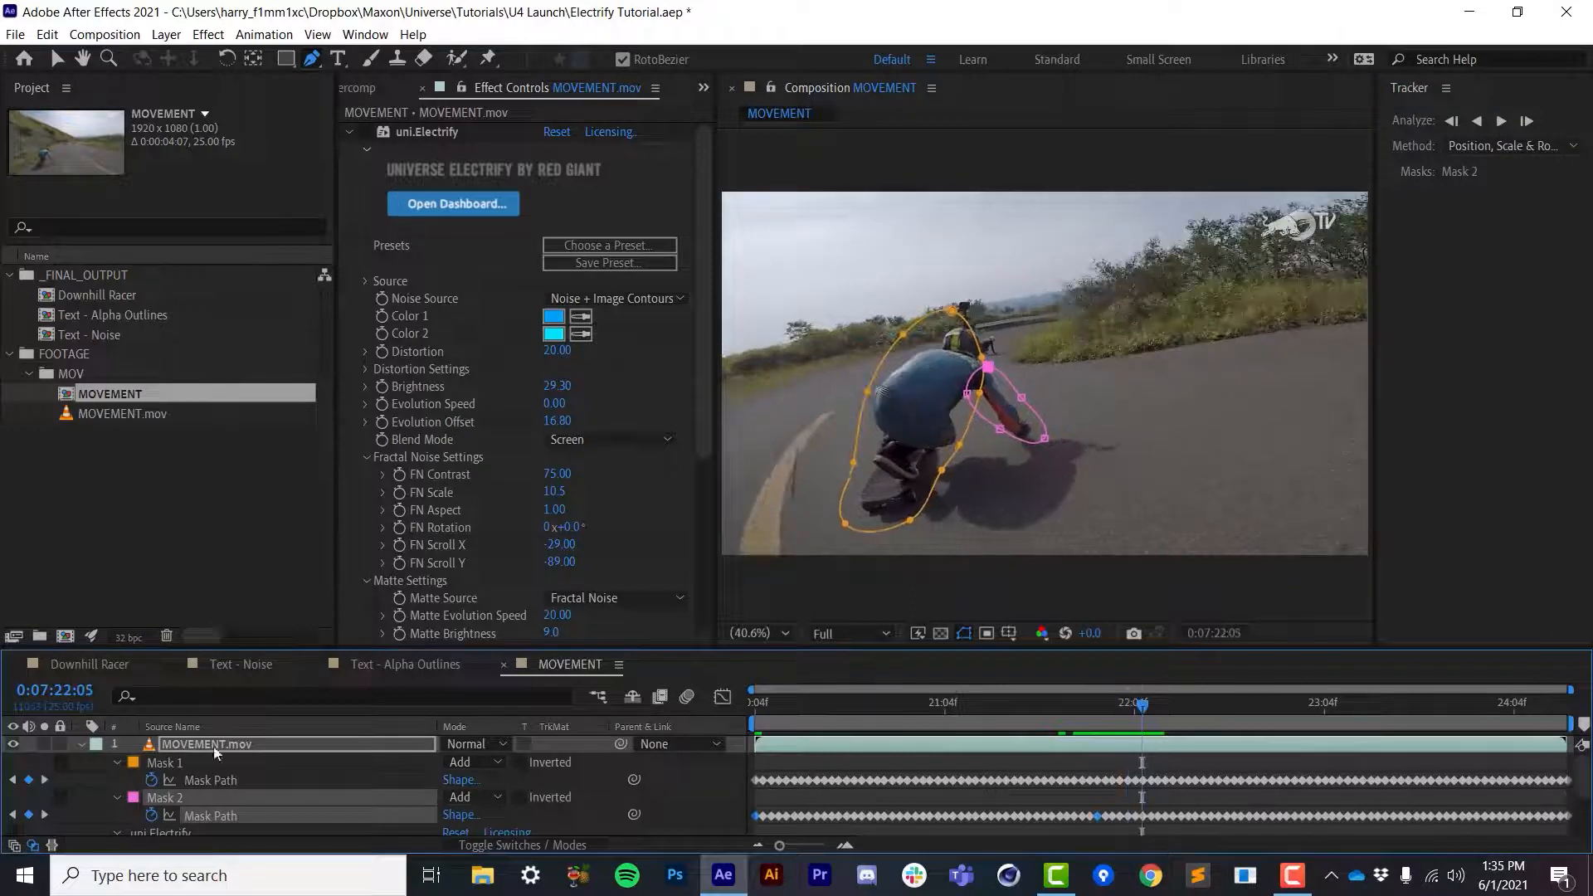
Show only the effects of the upper MOVEMENT.mov layer, re-enable its uni.Electrify effect and preview the masked electricity
click(214, 751)
key(ctrl+d)
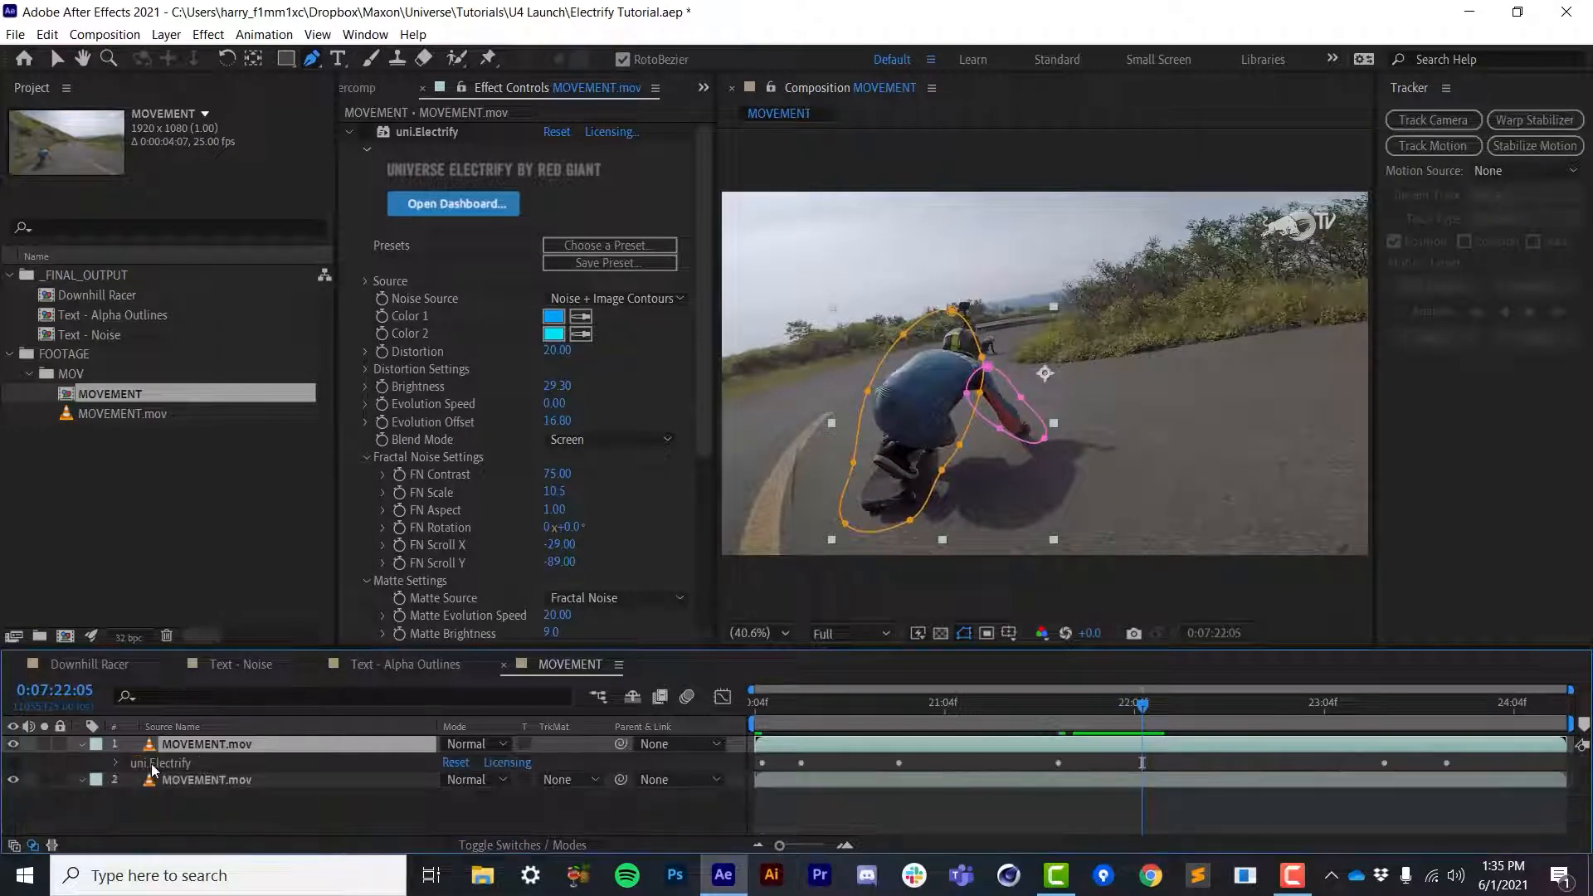
click(151, 763)
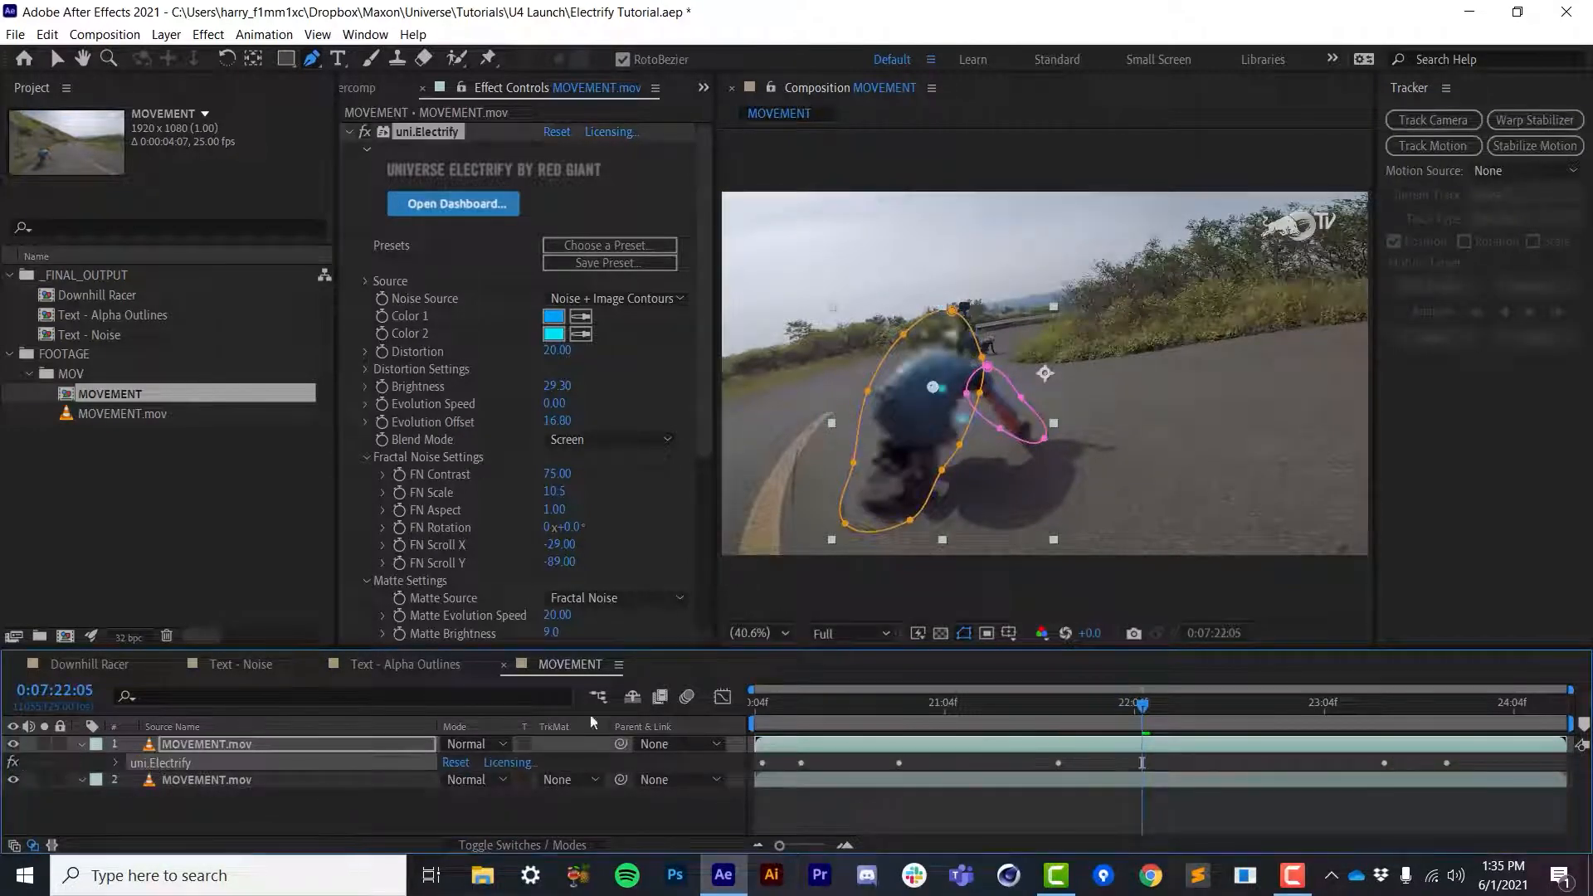
click(1064, 734)
click(968, 819)
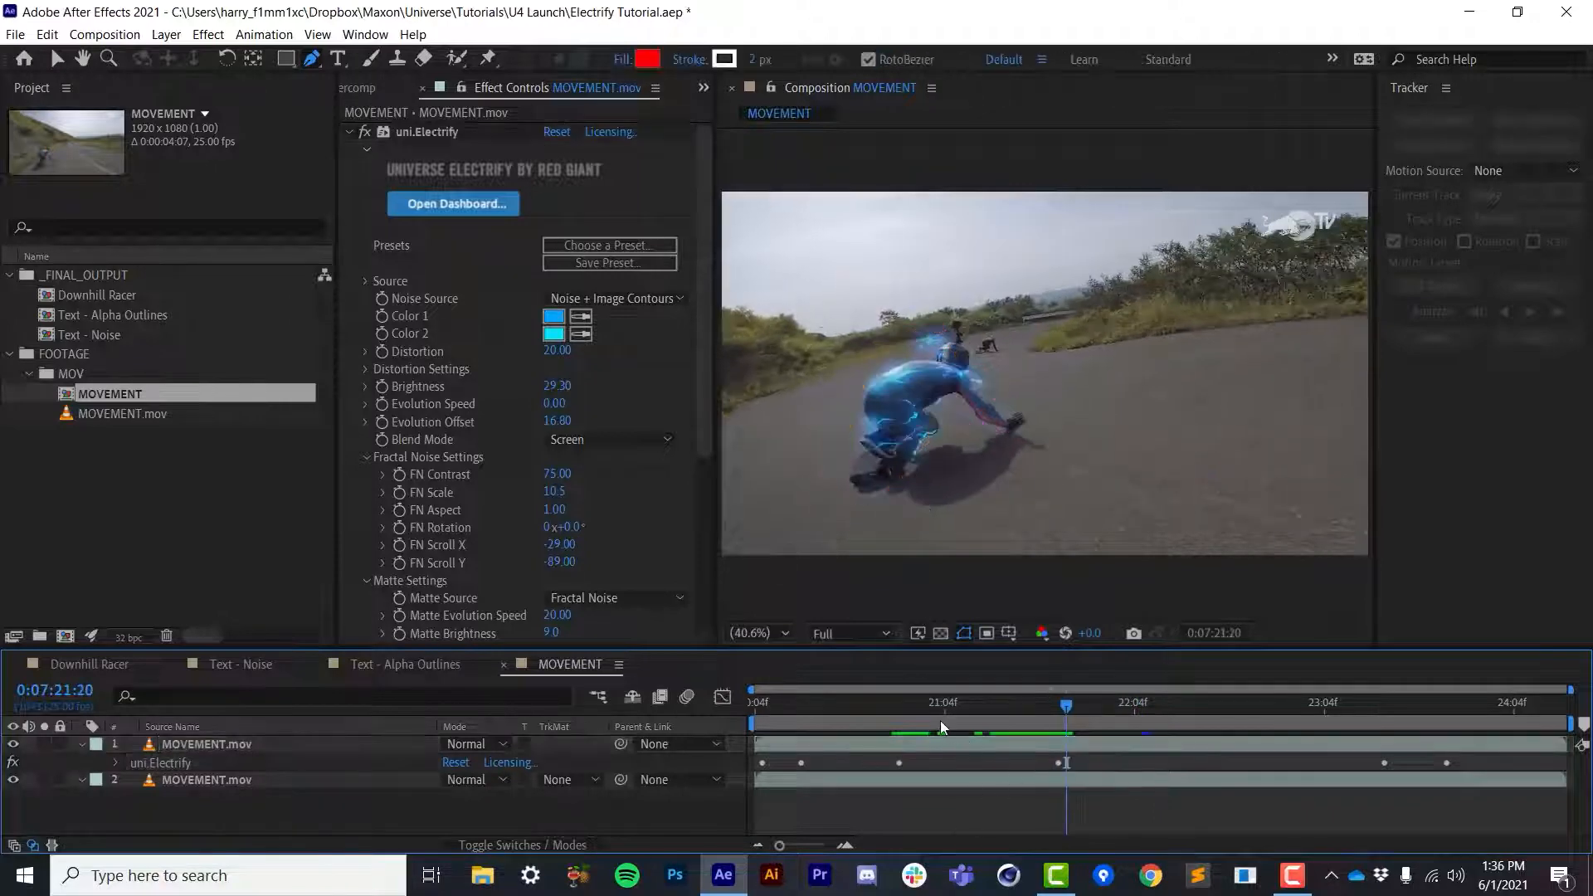
Solo the upper MOVEMENT.mov layer and set its uni.Electrify Blend Mode to None, previewing the isolated electricity over time
click(45, 744)
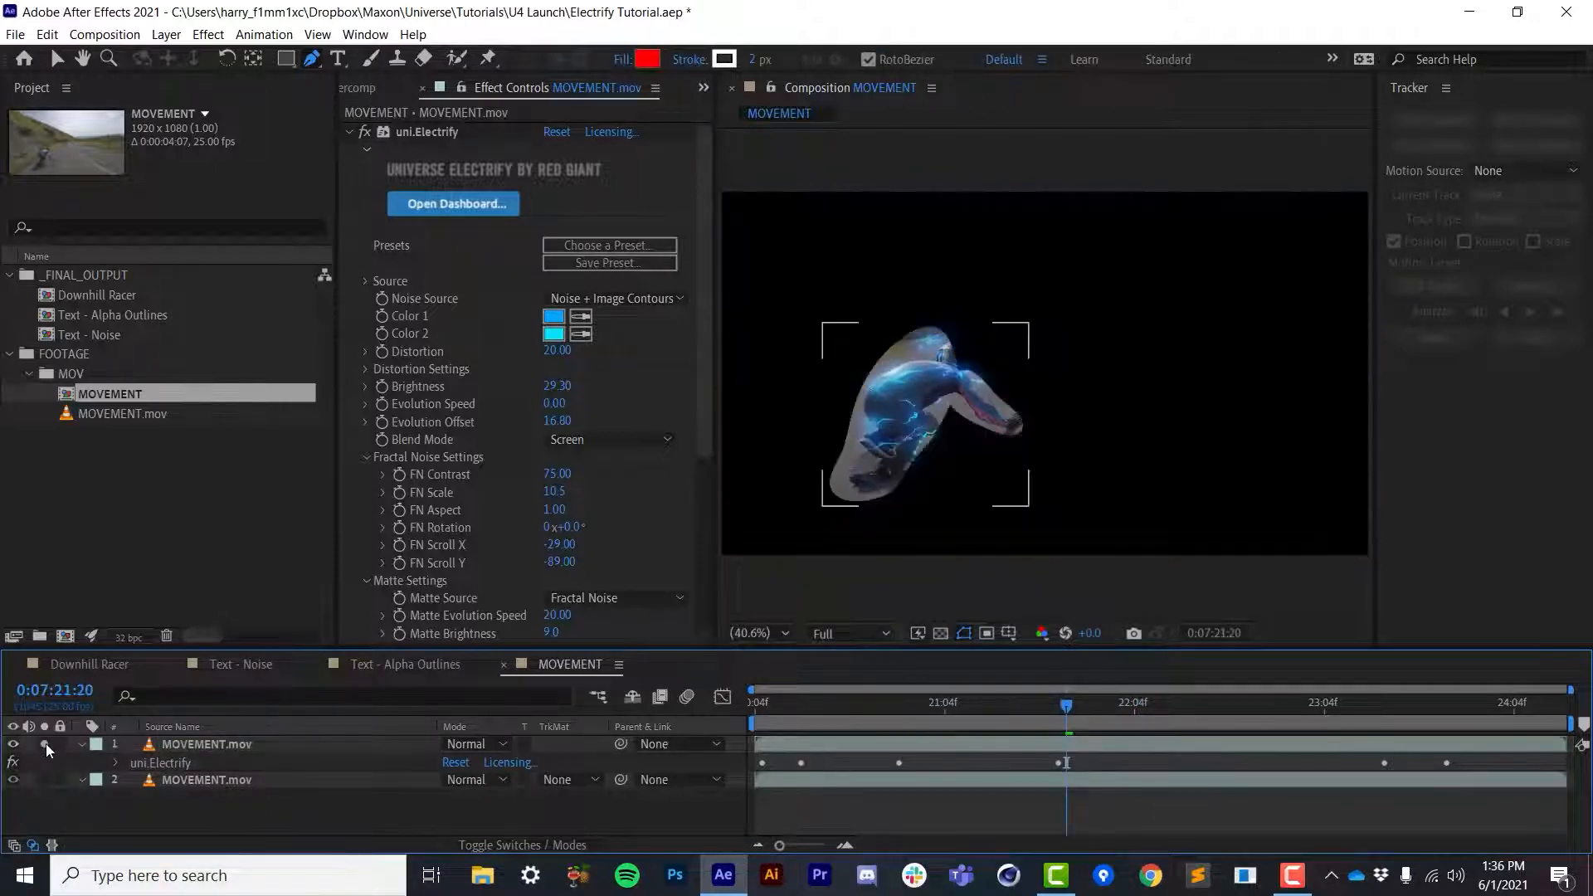
click(414, 516)
click(548, 444)
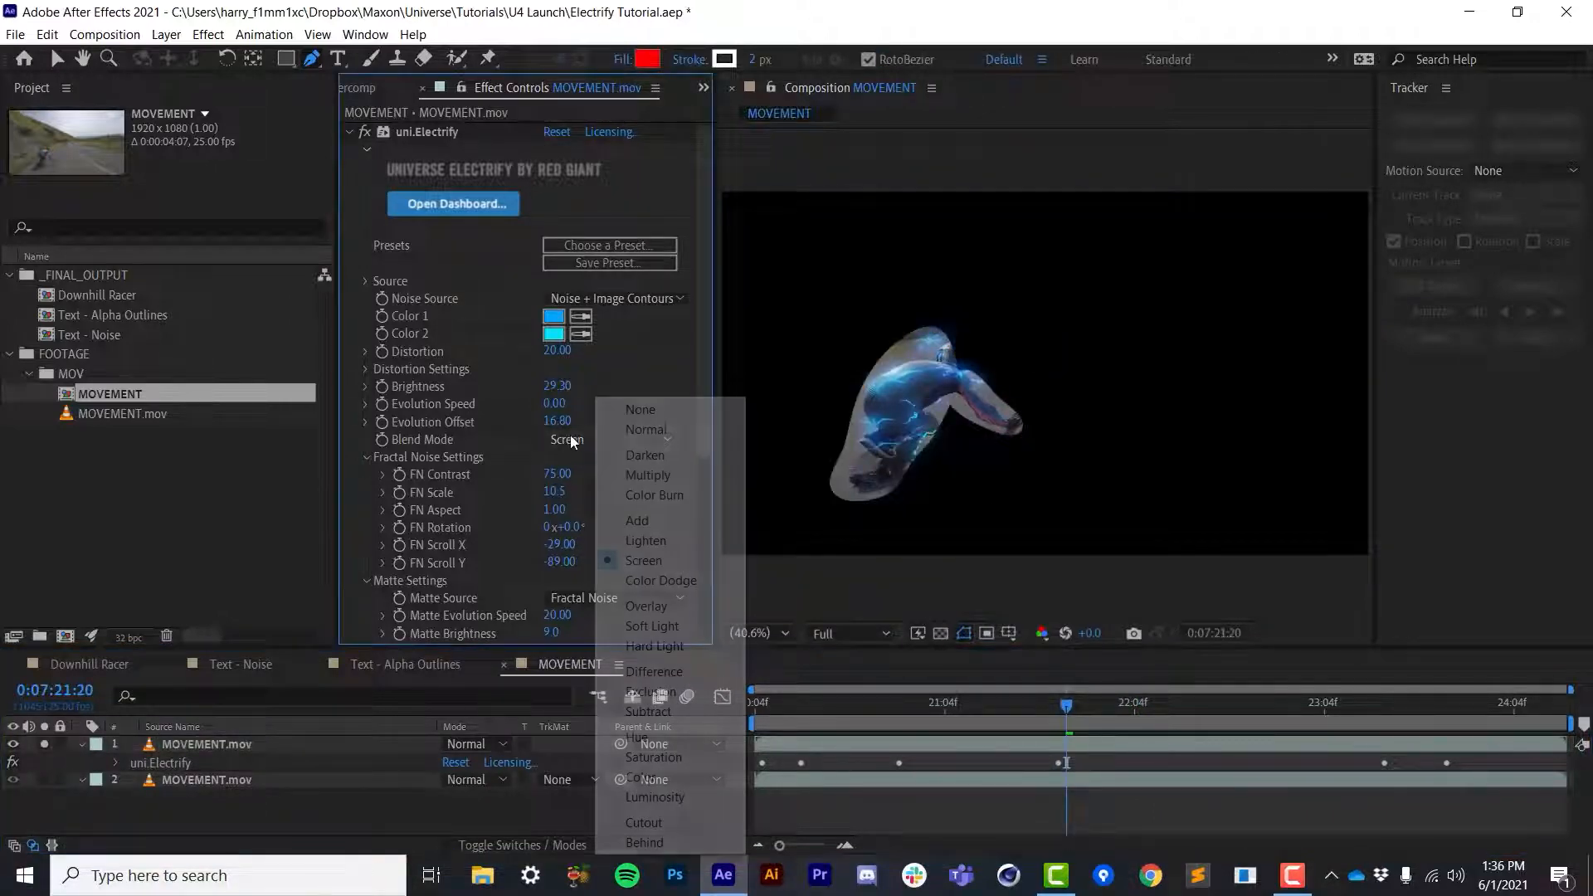
click(643, 411)
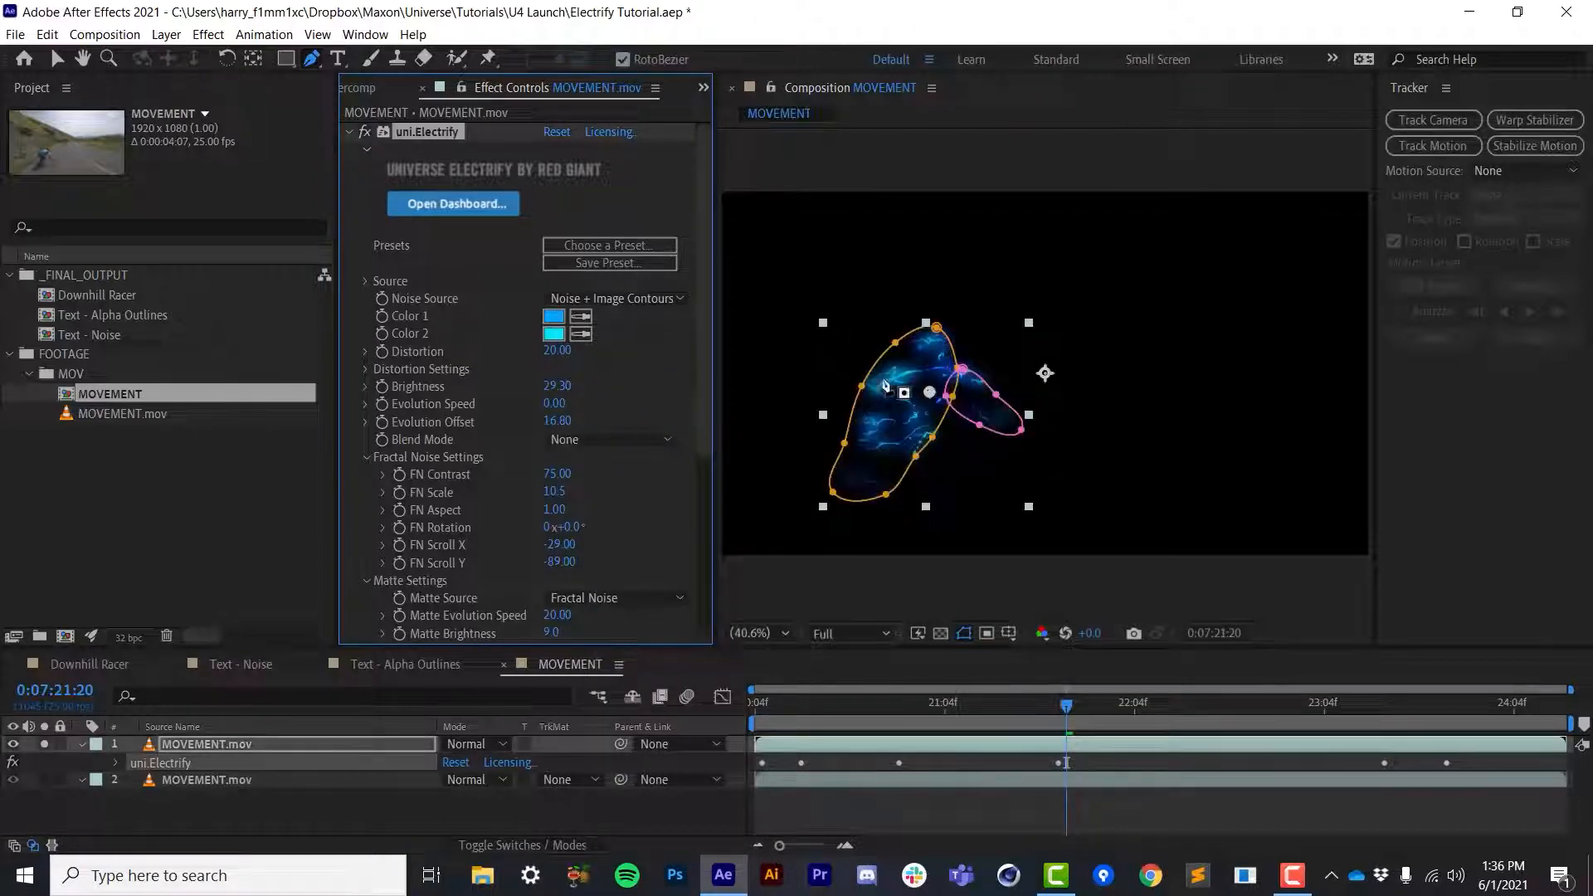
click(896, 782)
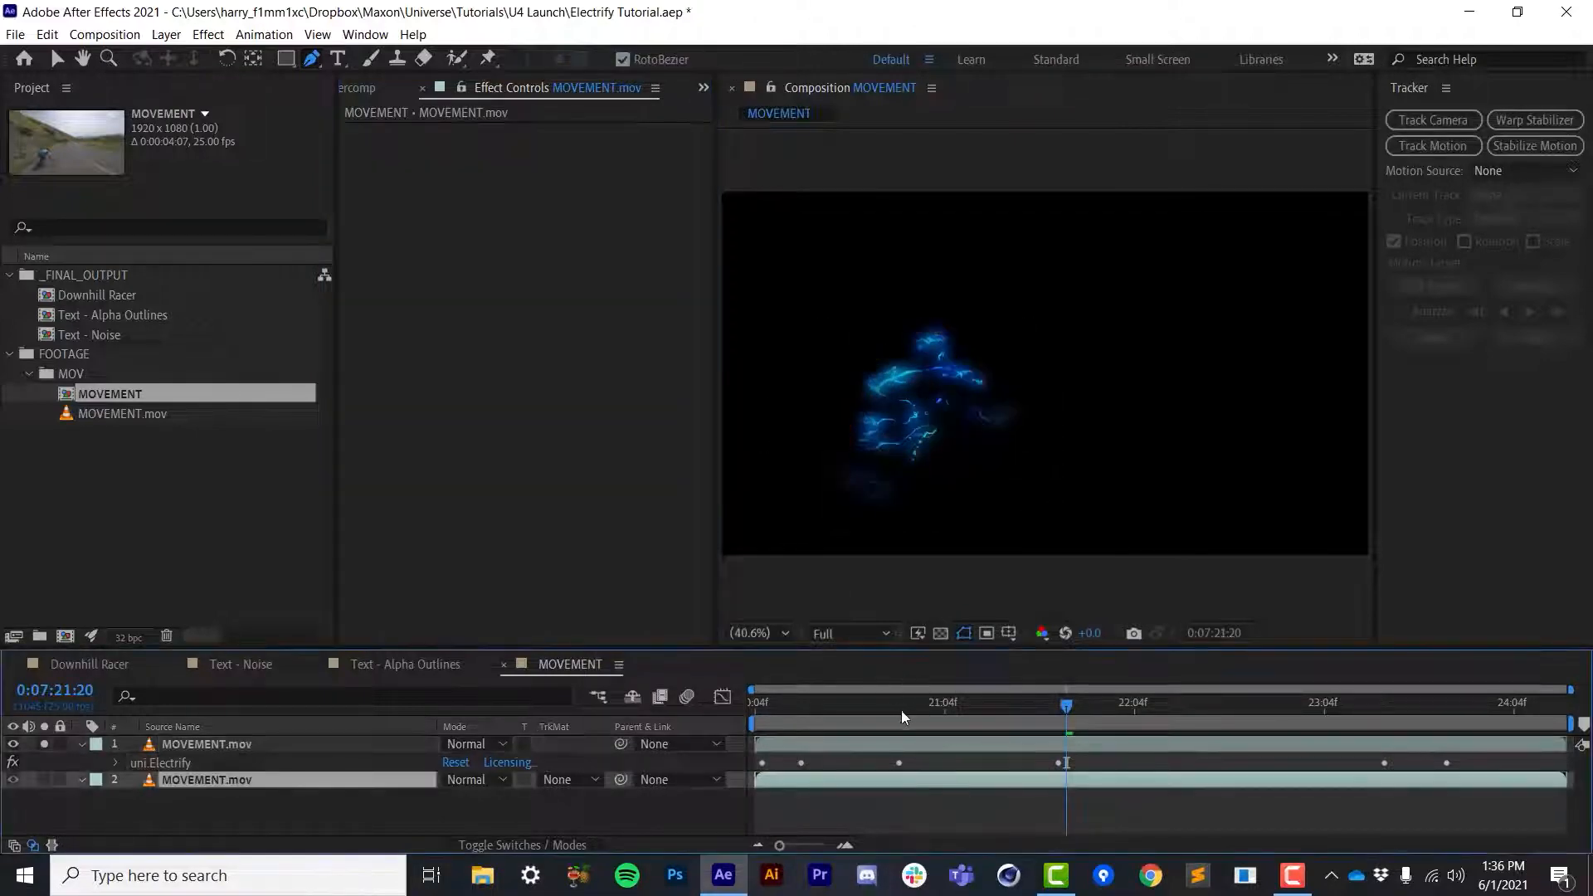
drag(901, 710, 1208, 730)
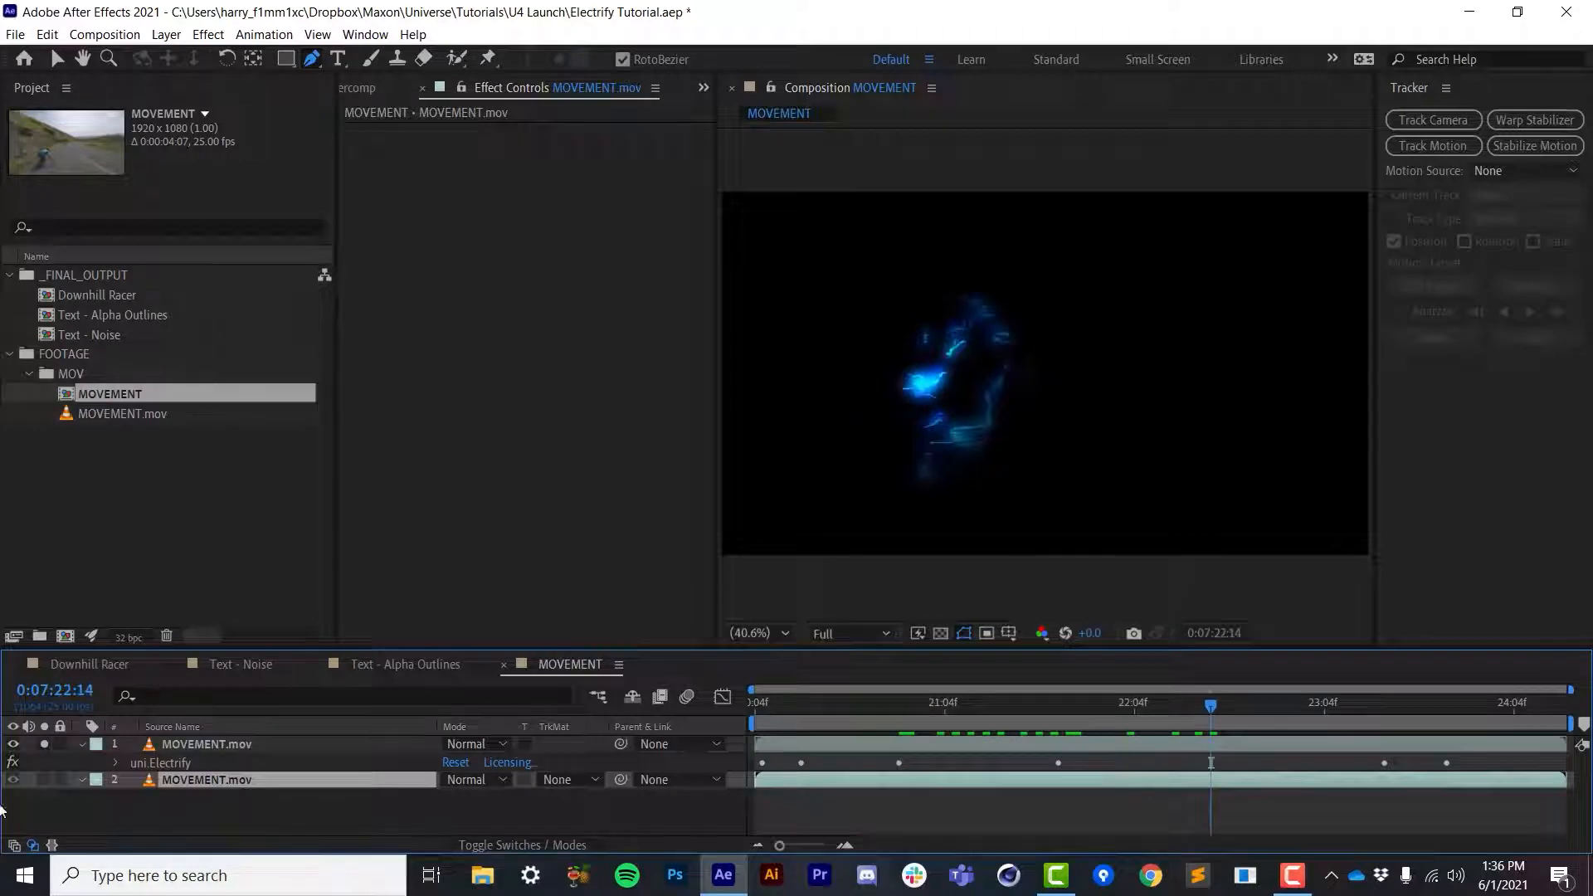
Set the upper MOVEMENT.mov layer's blending mode to Screen and turn off its solo to preview the composite over the clean footage
click(471, 742)
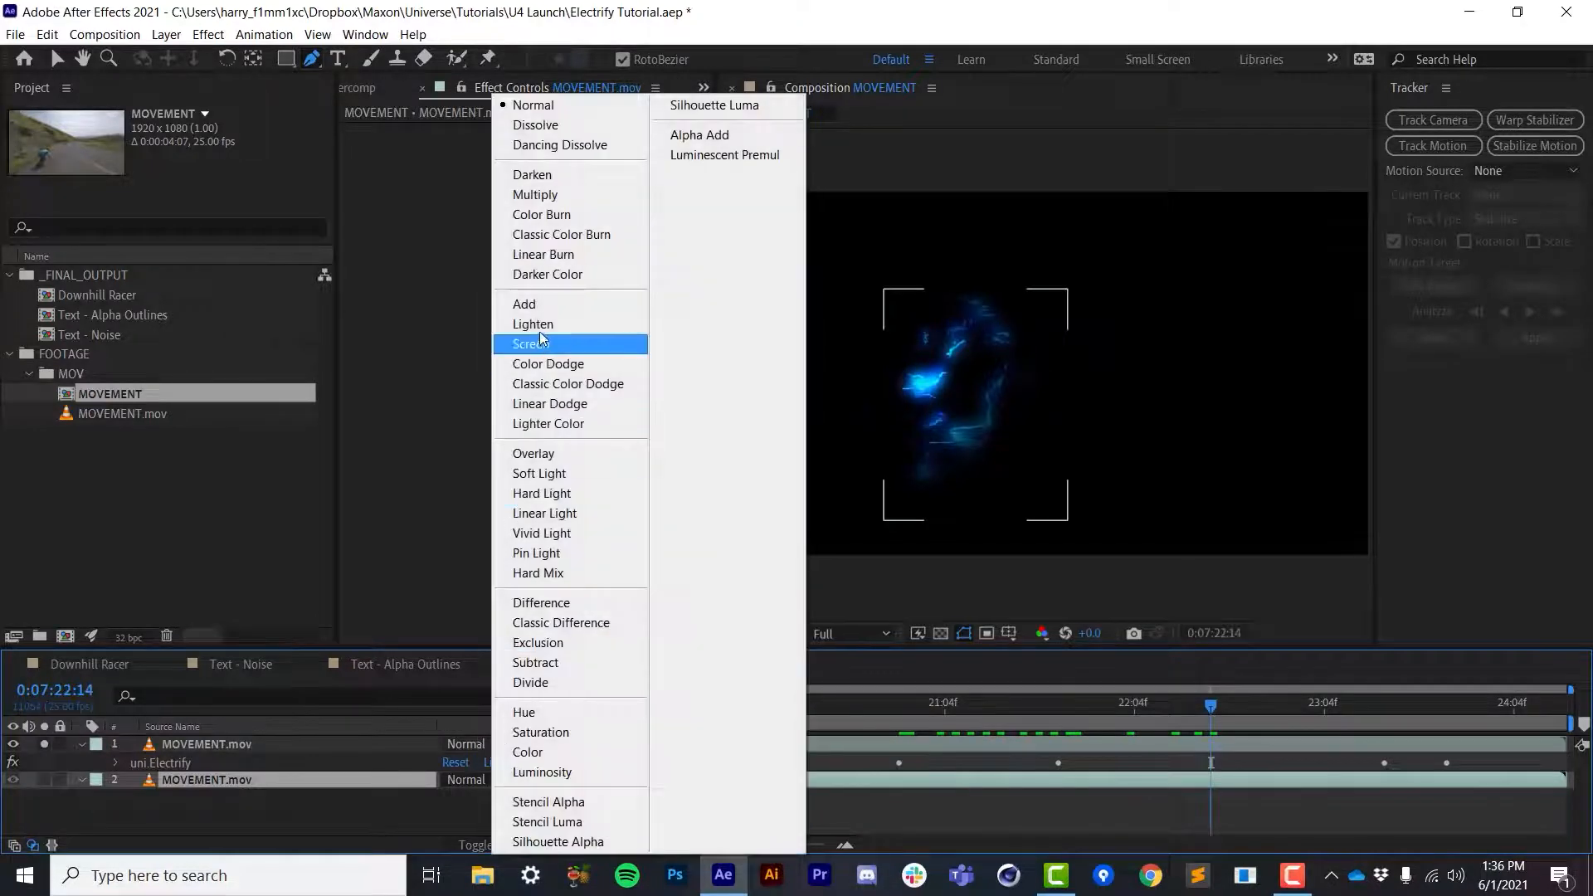
click(536, 344)
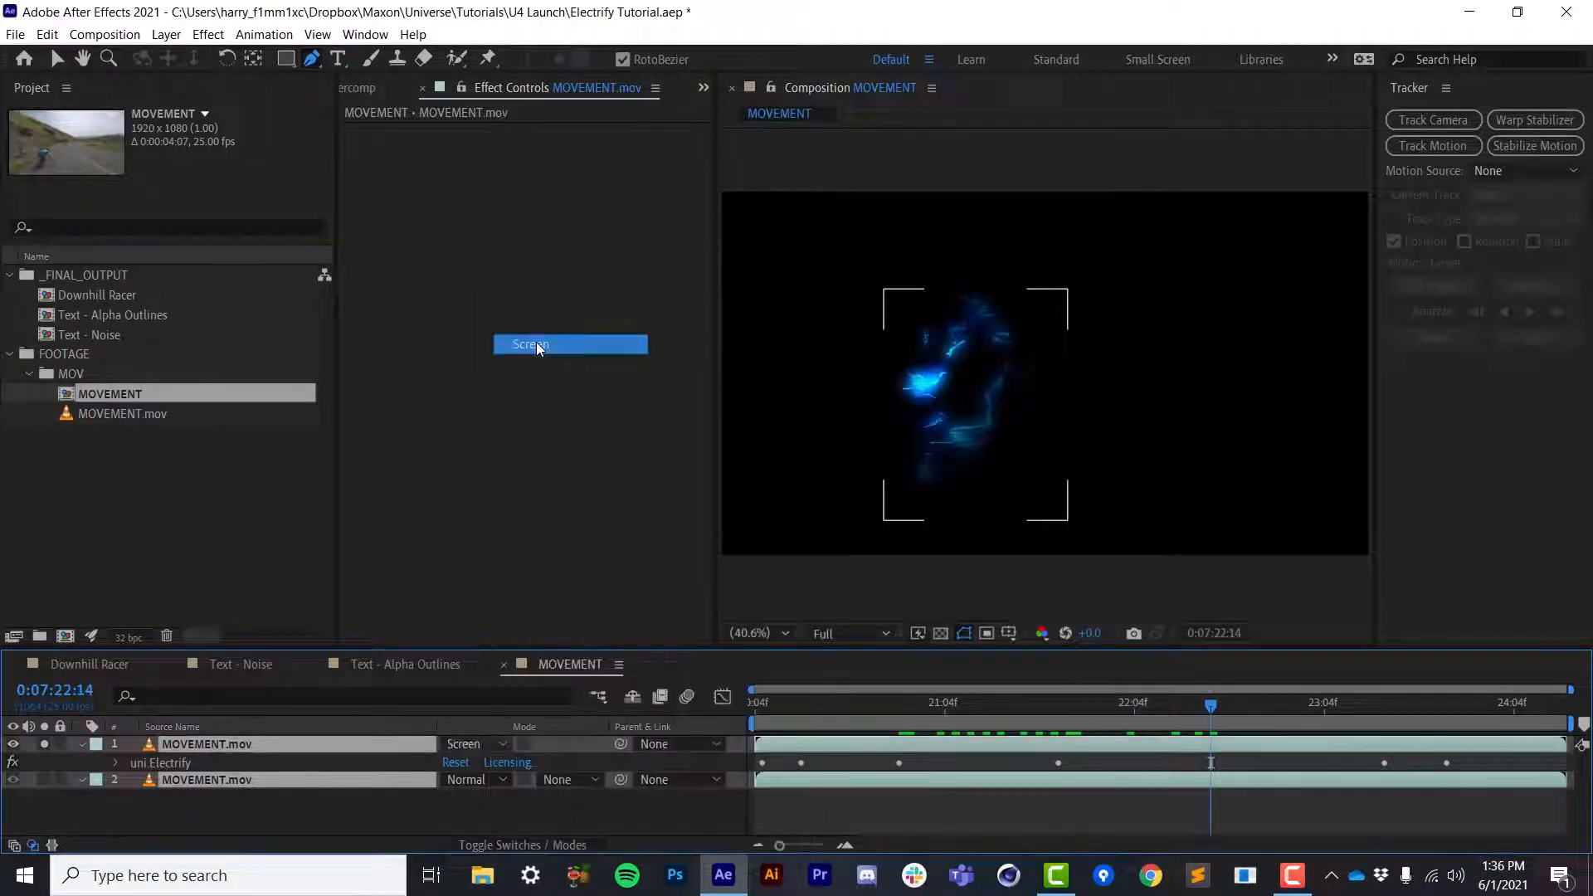
click(44, 744)
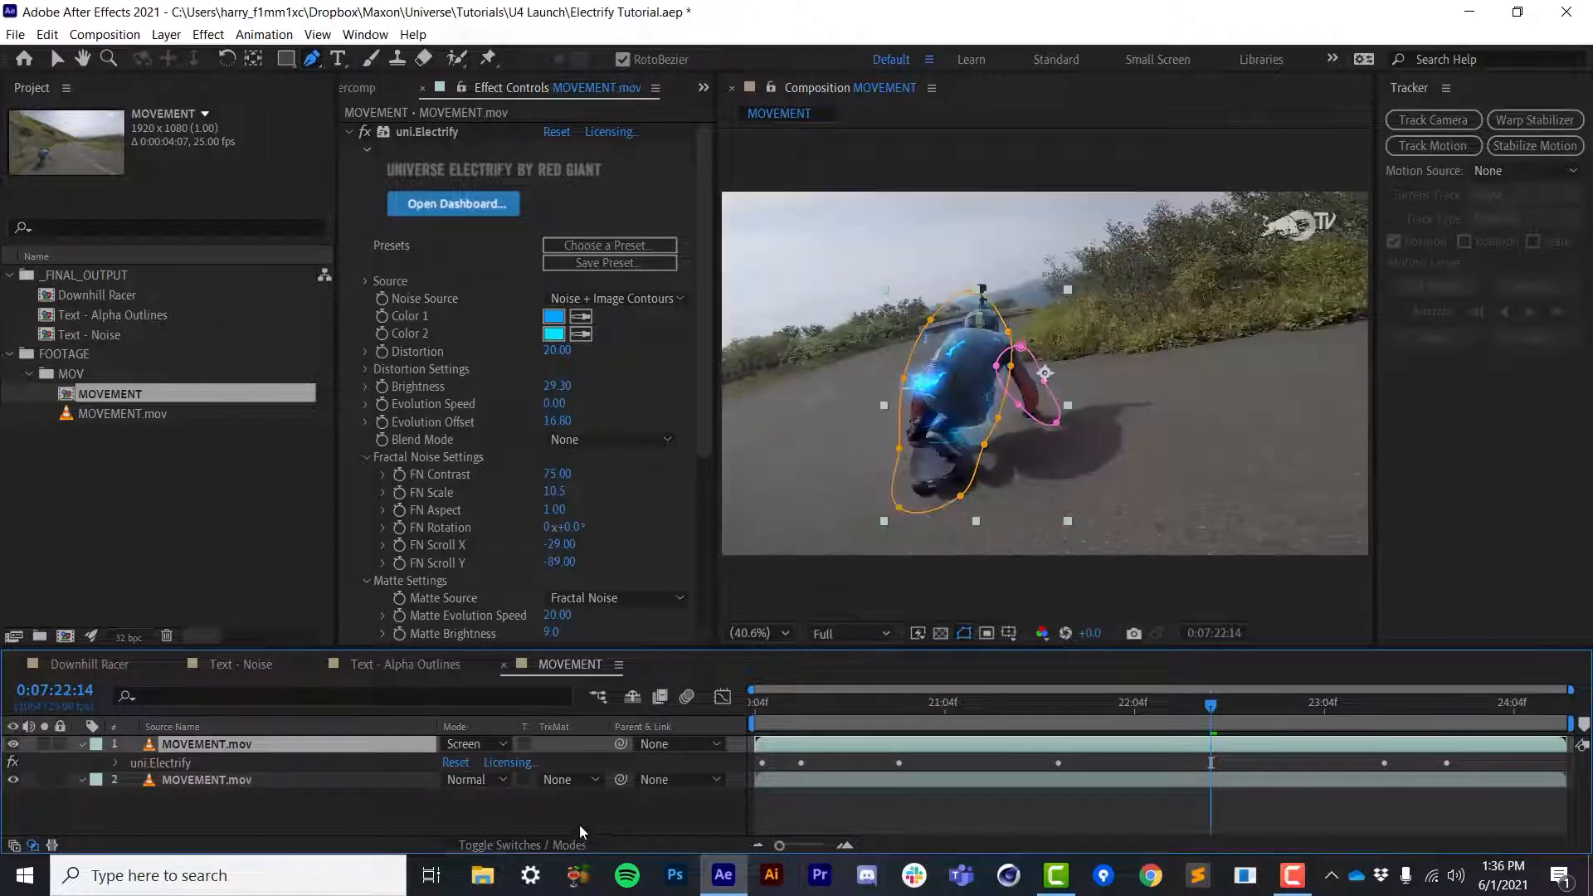
click(579, 825)
drag(939, 727, 1180, 723)
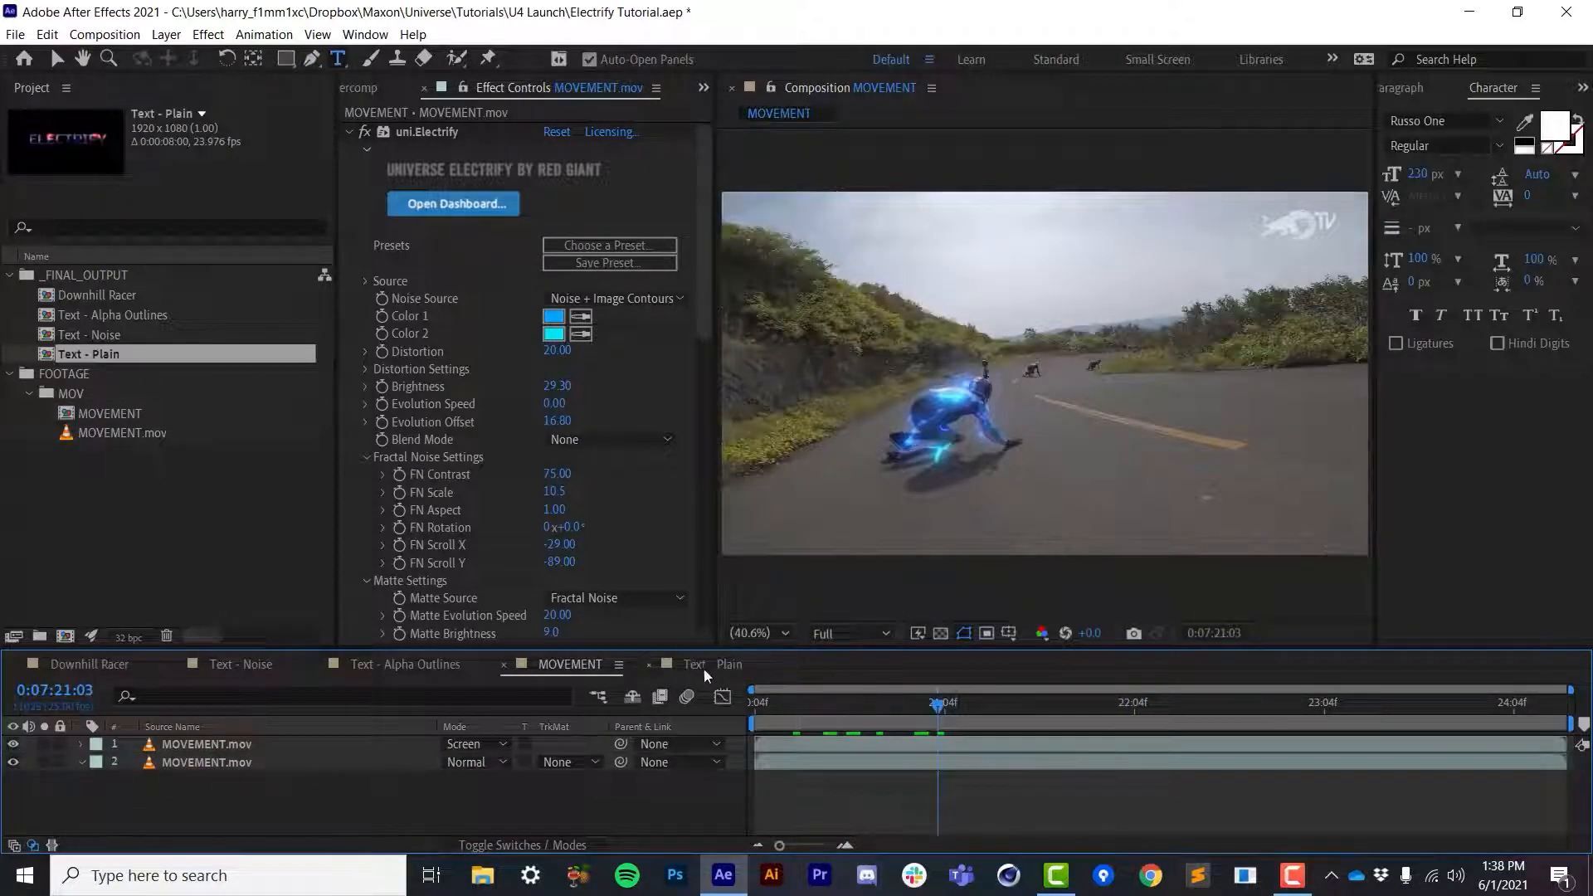
Apply uni.Electrify to the ELECTRIFY text layer in the Text - Plain composition and preview it
click(713, 666)
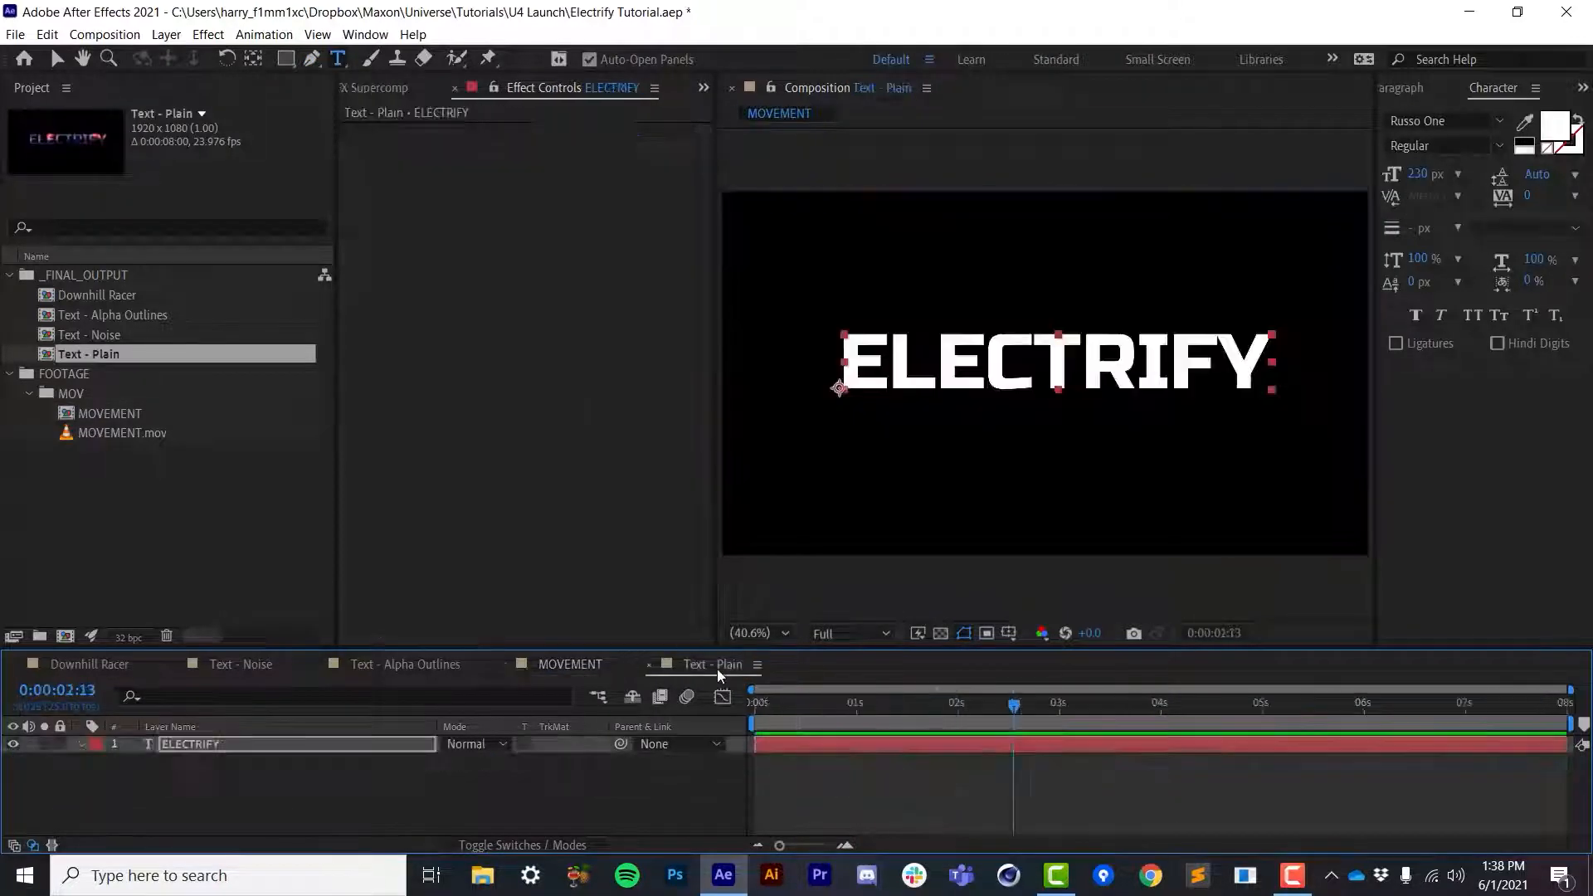
key(v)
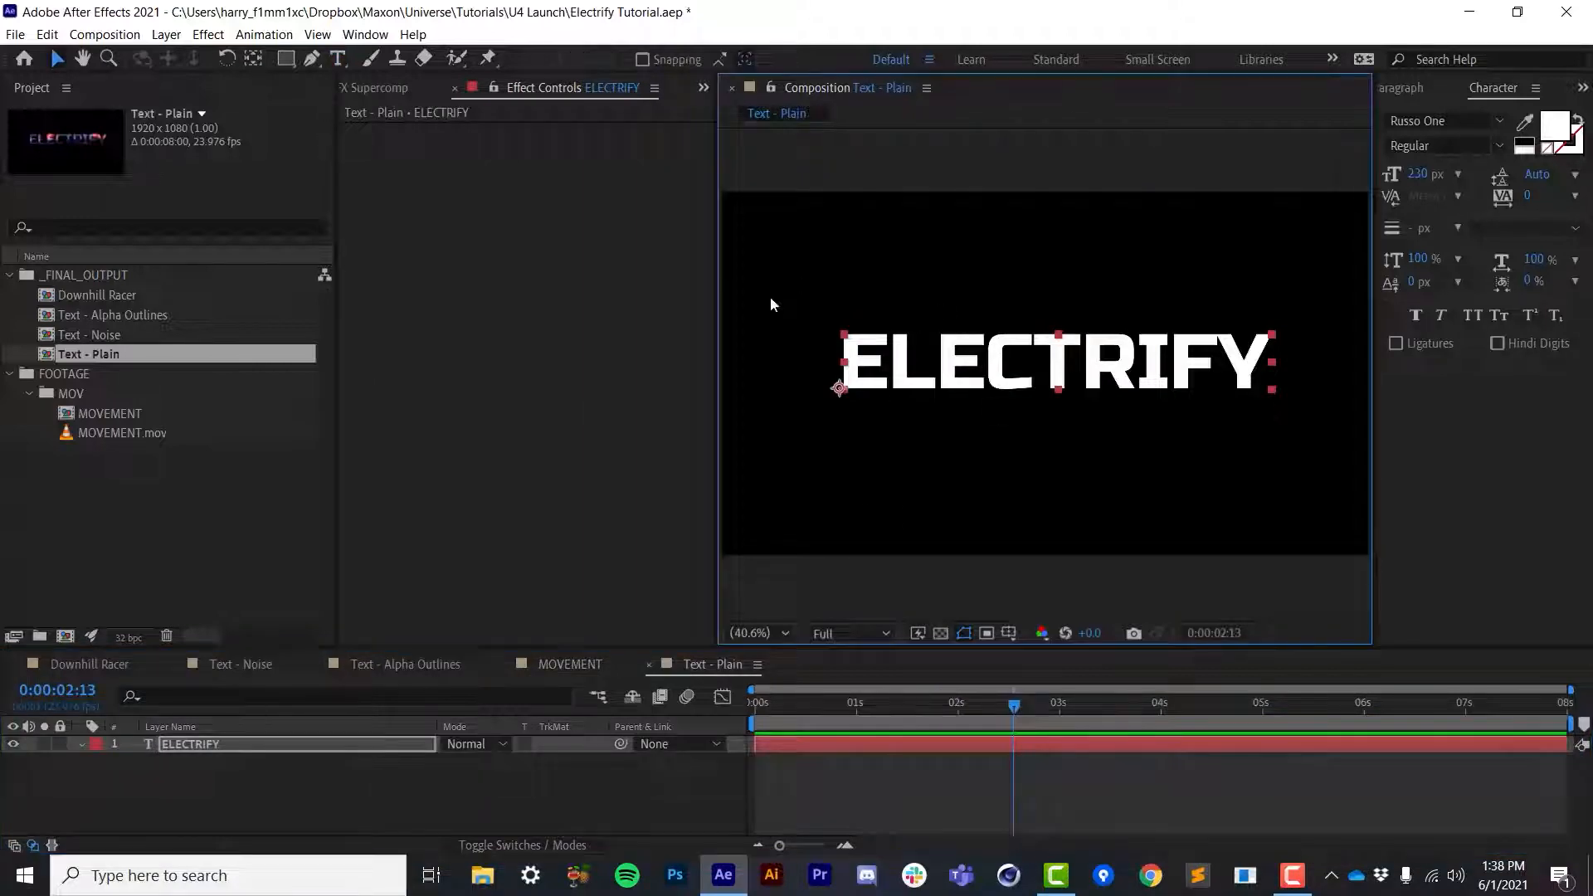
click(208, 34)
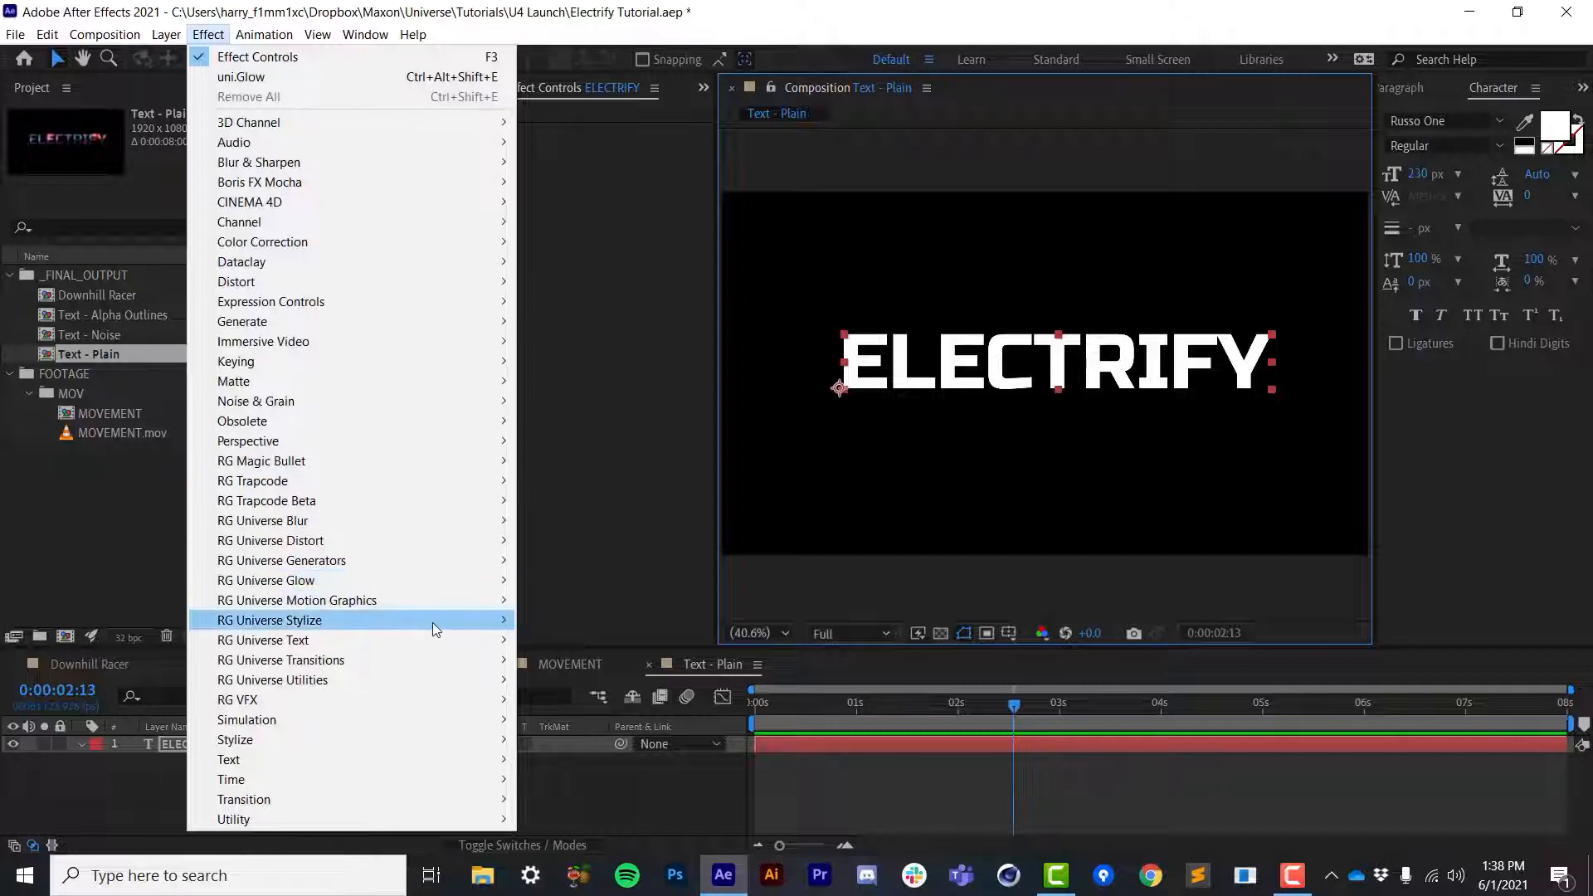
mouse_move(433, 625)
click(574, 282)
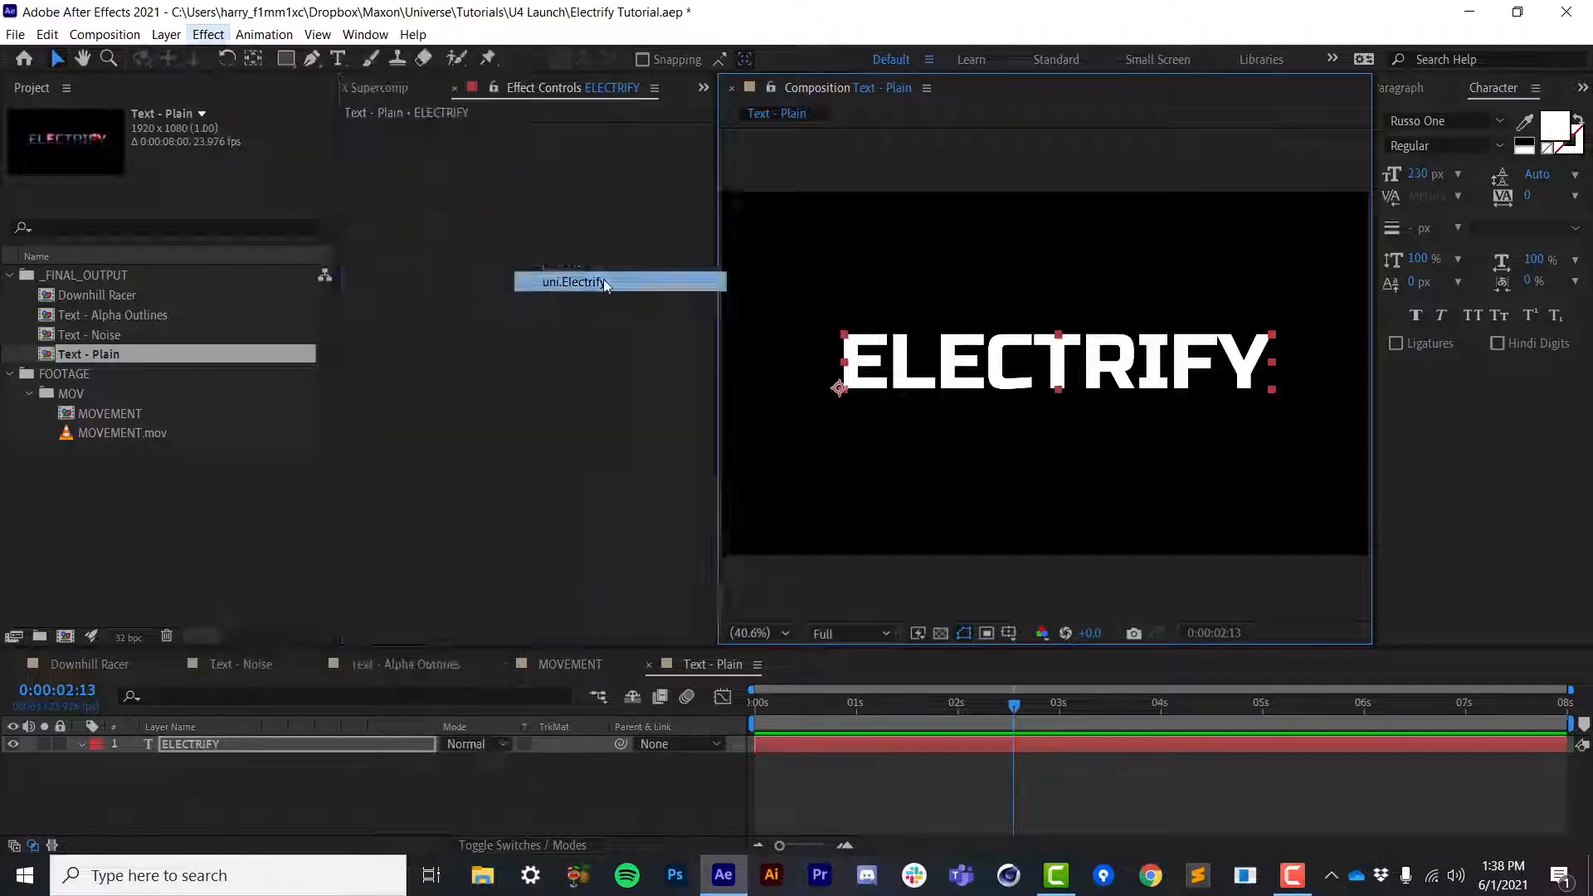
click(912, 705)
key(space)
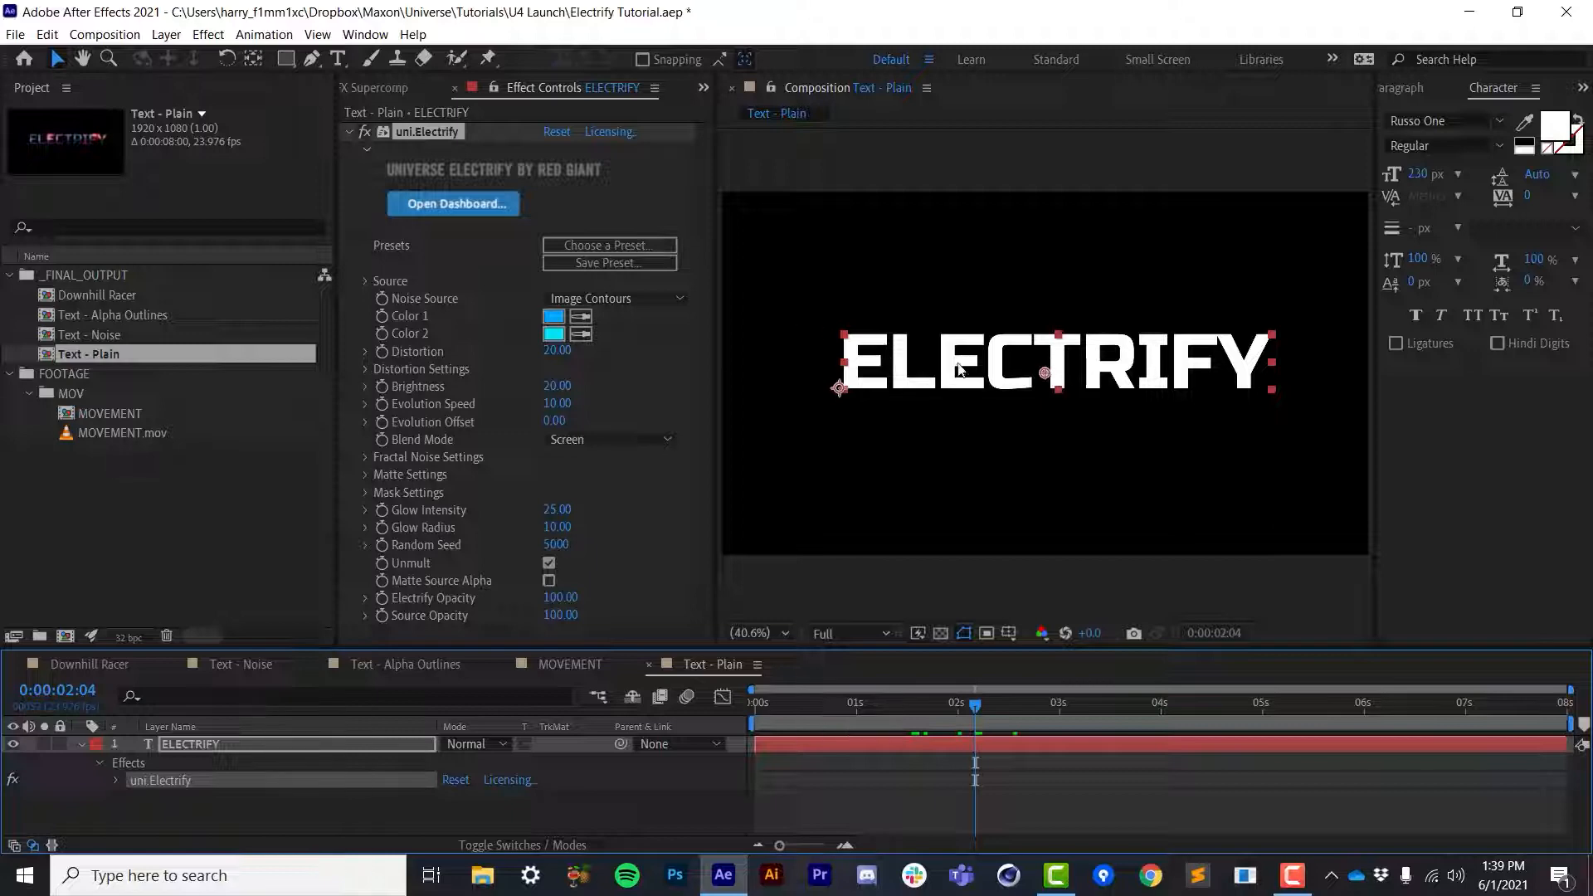
Change the ELECTRIFY text's fill color to dark teal and scrub through the electrified result
click(1554, 127)
click(635, 395)
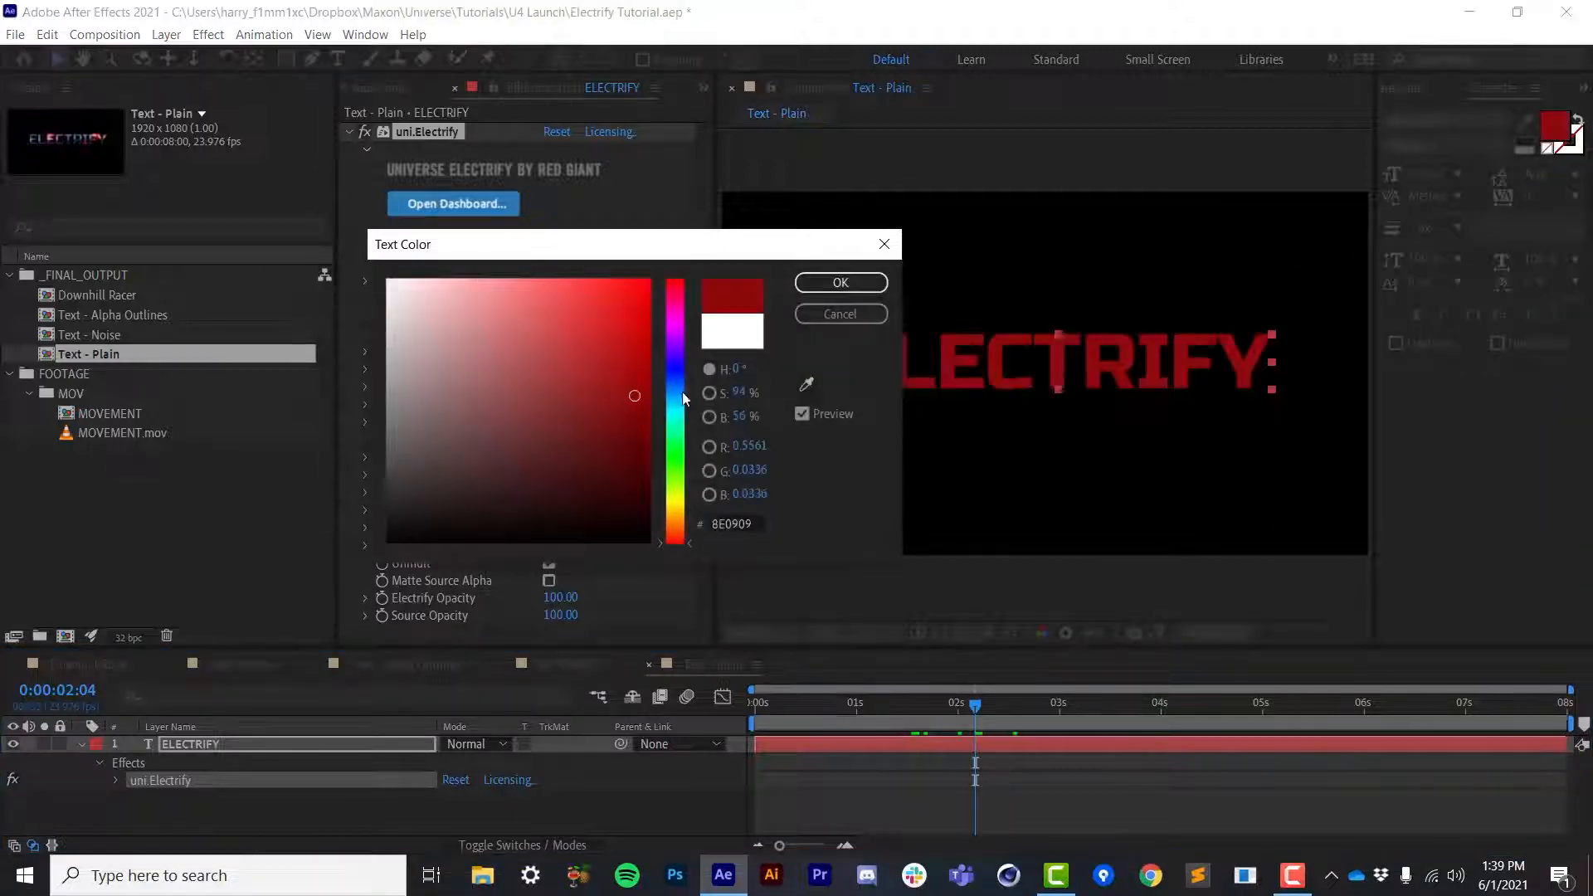
drag(674, 383, 674, 407)
key(Return)
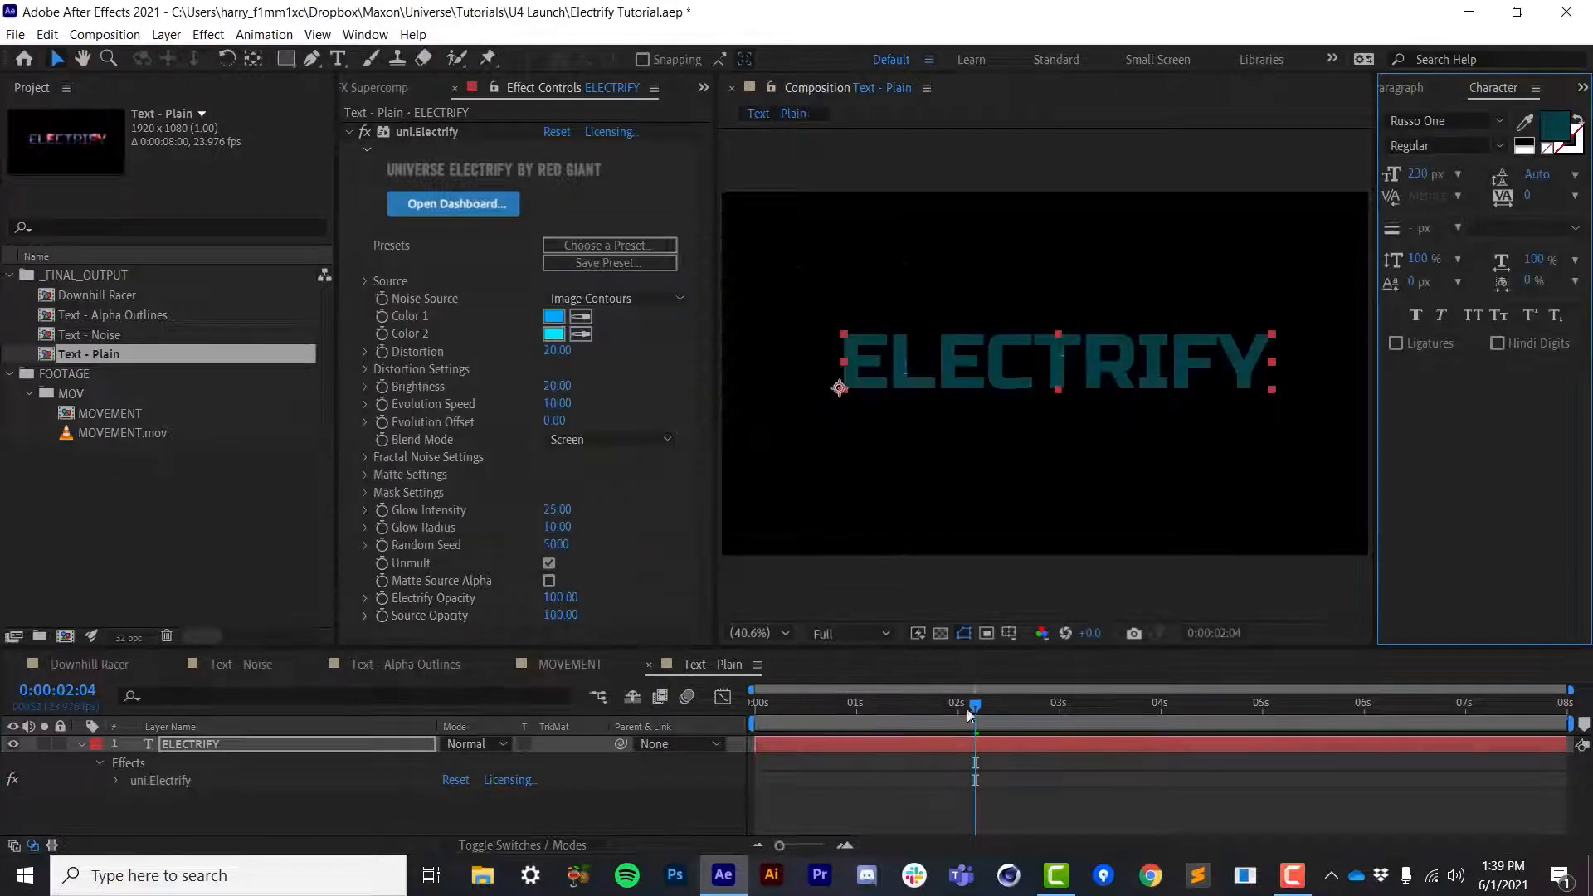
drag(973, 705, 824, 687)
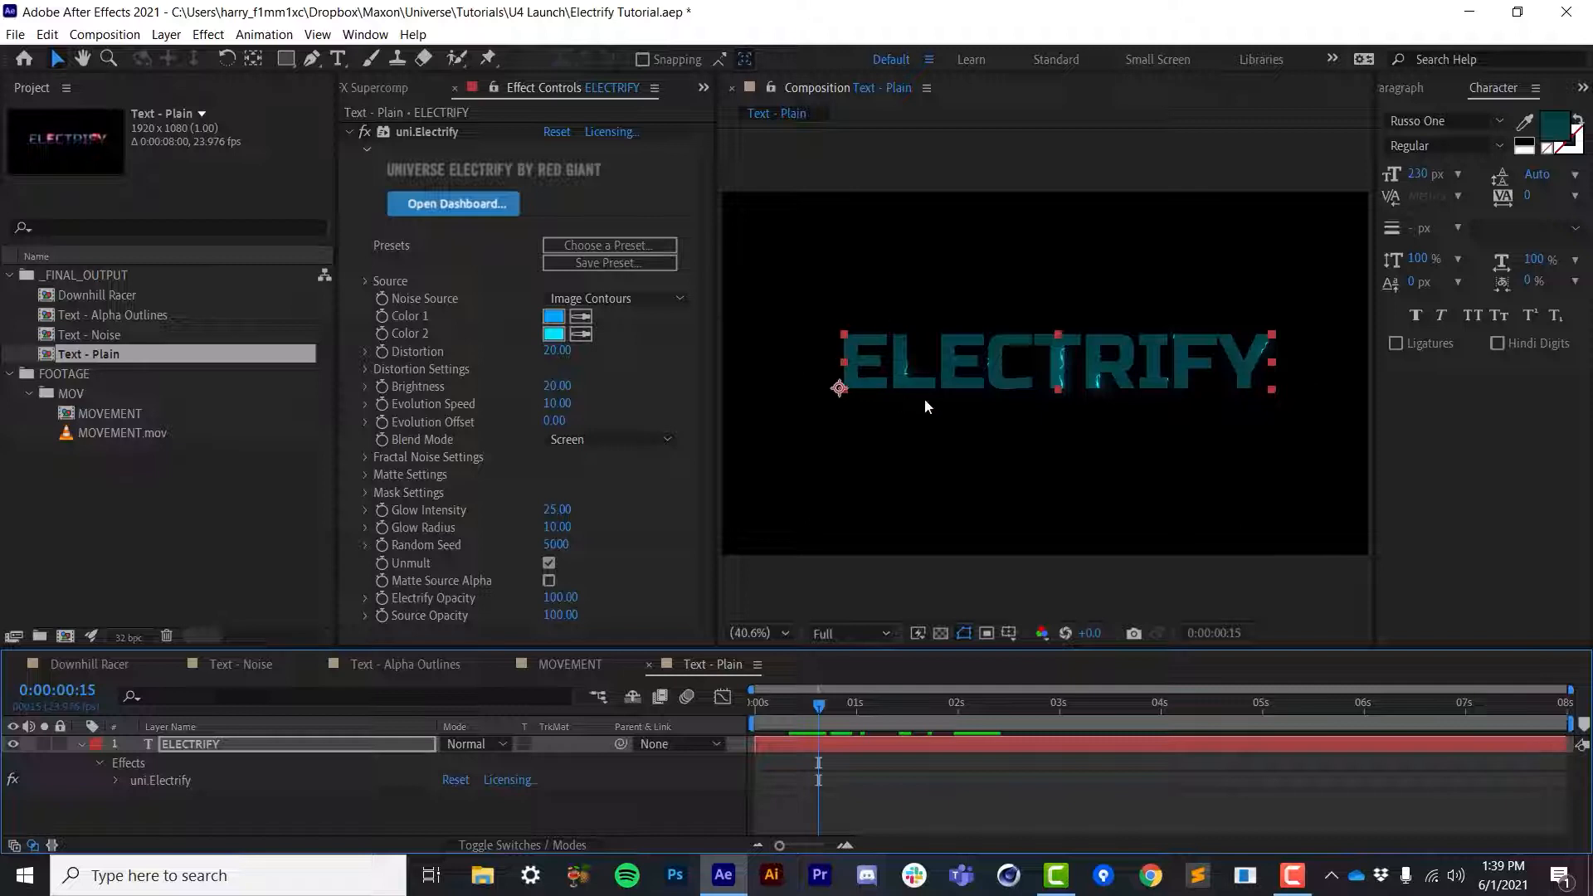
Set the text's uni.Electrify Noise Source to Fractal Noise and compare the look with the Text - Noise composition
click(598, 301)
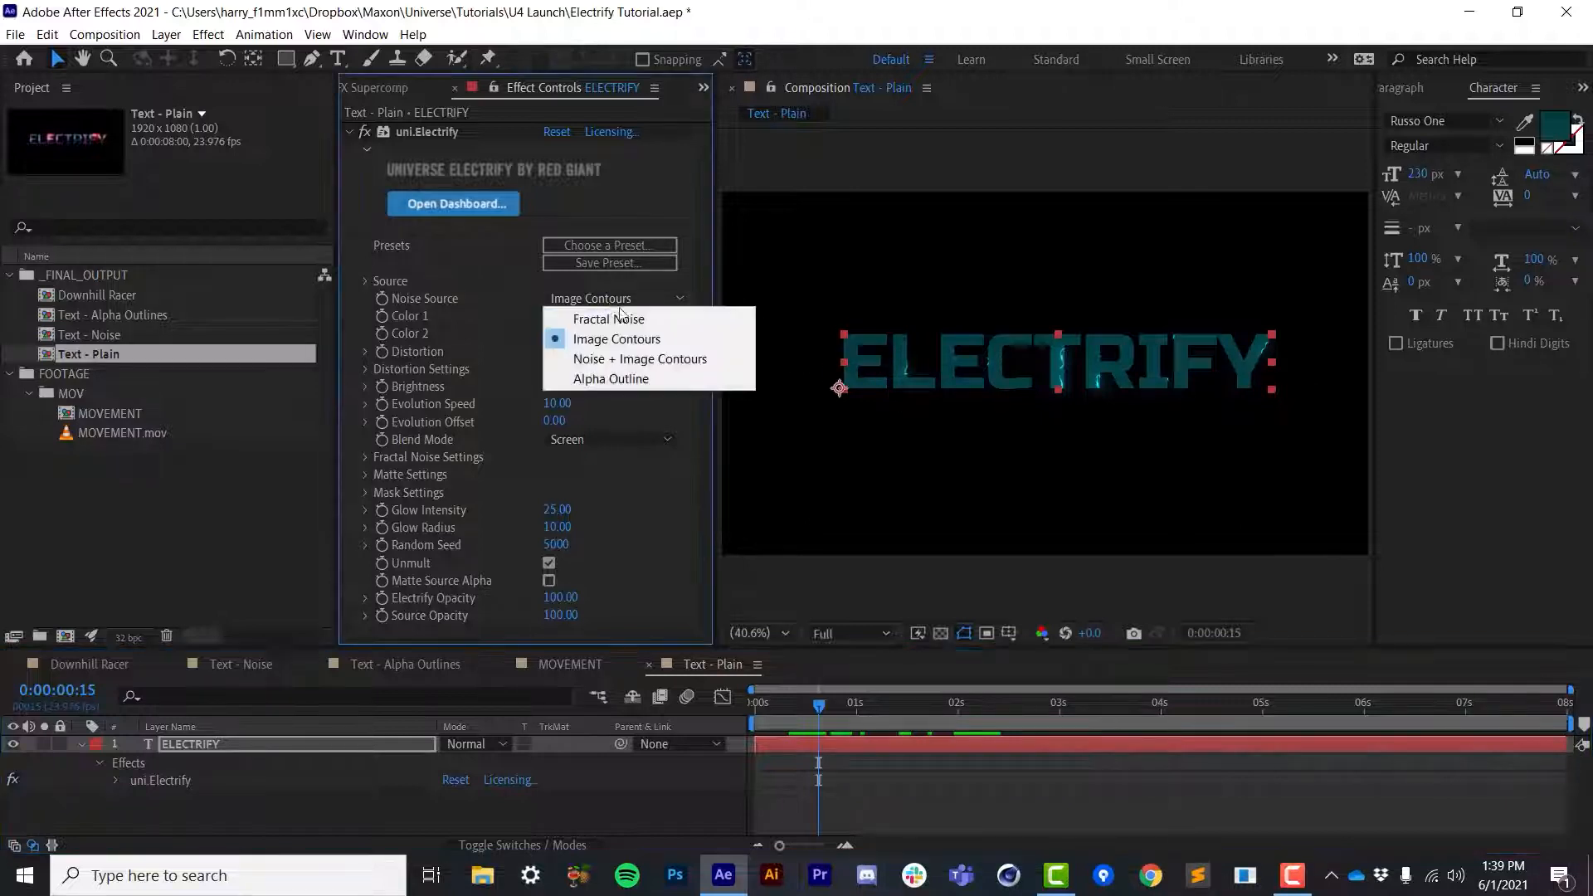
click(639, 320)
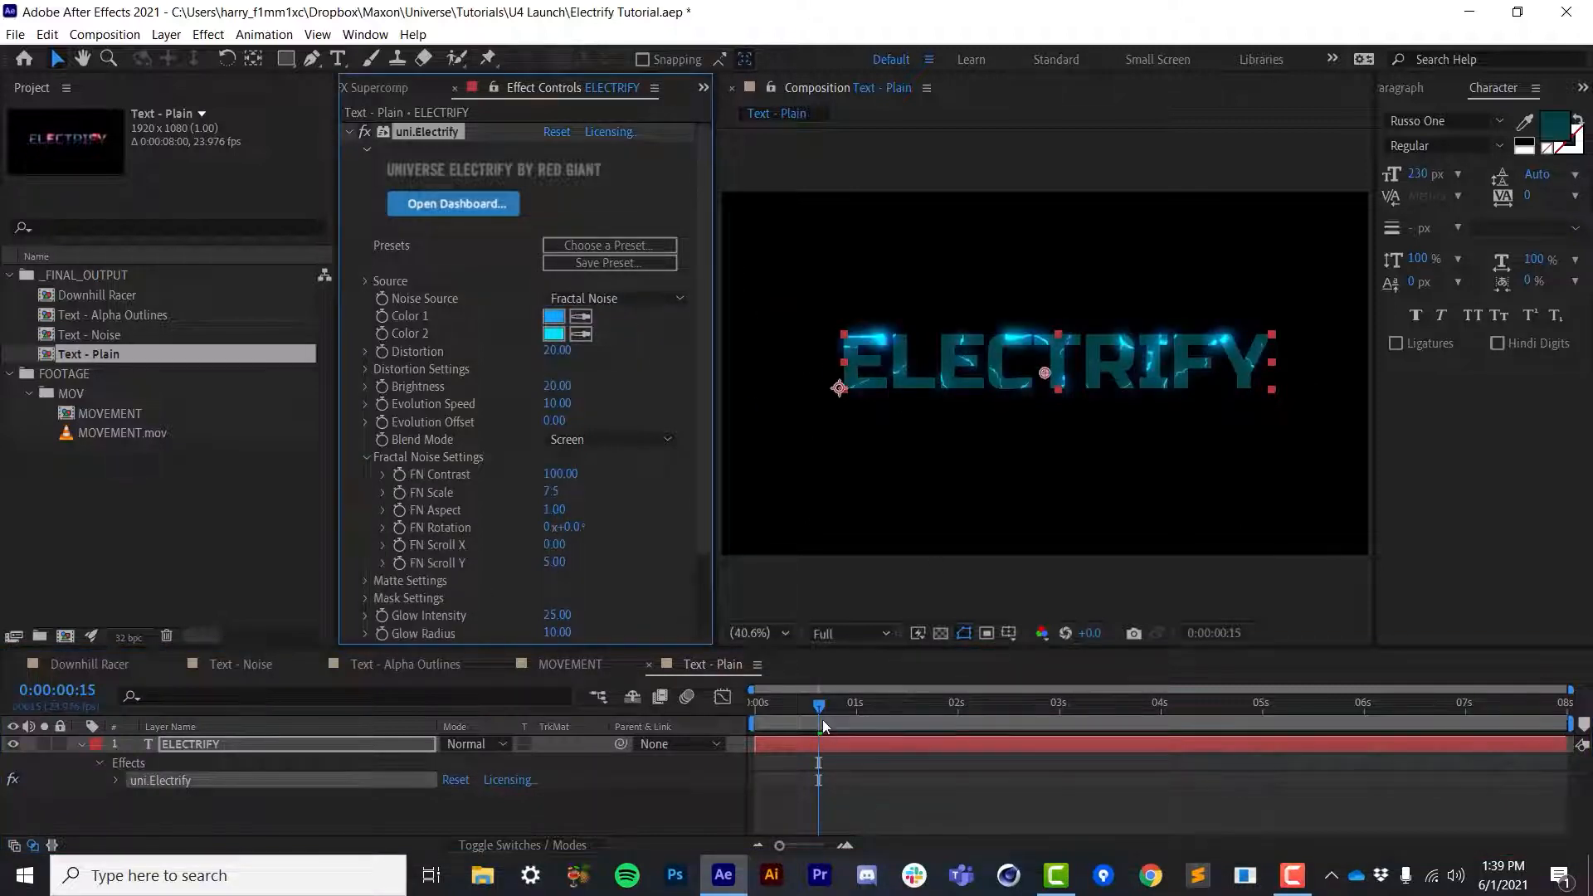
drag(823, 719, 975, 715)
click(238, 668)
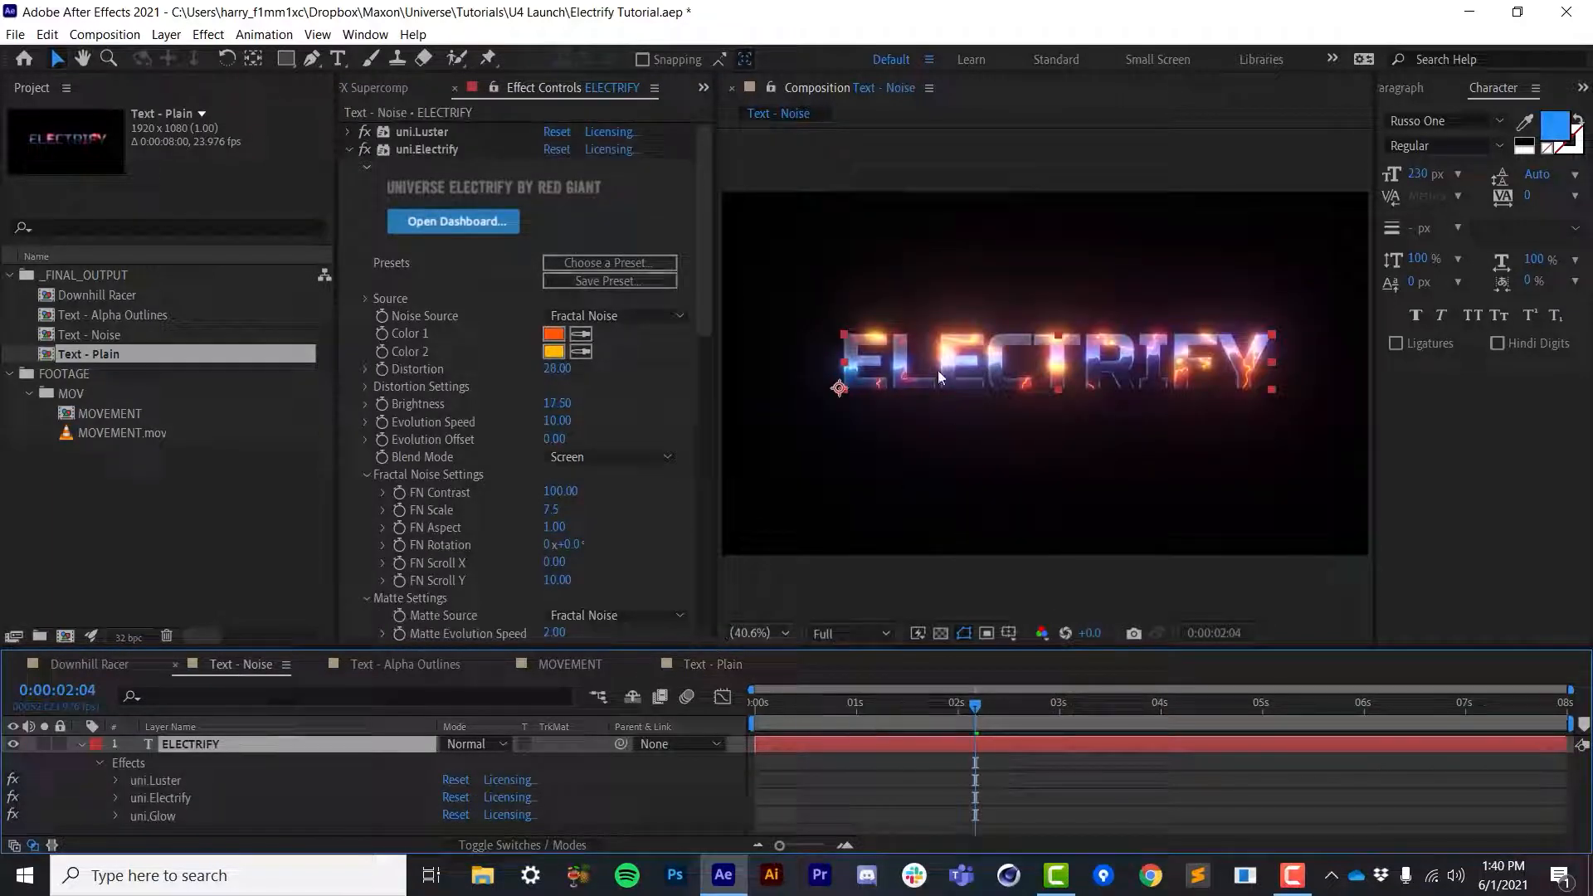
click(707, 665)
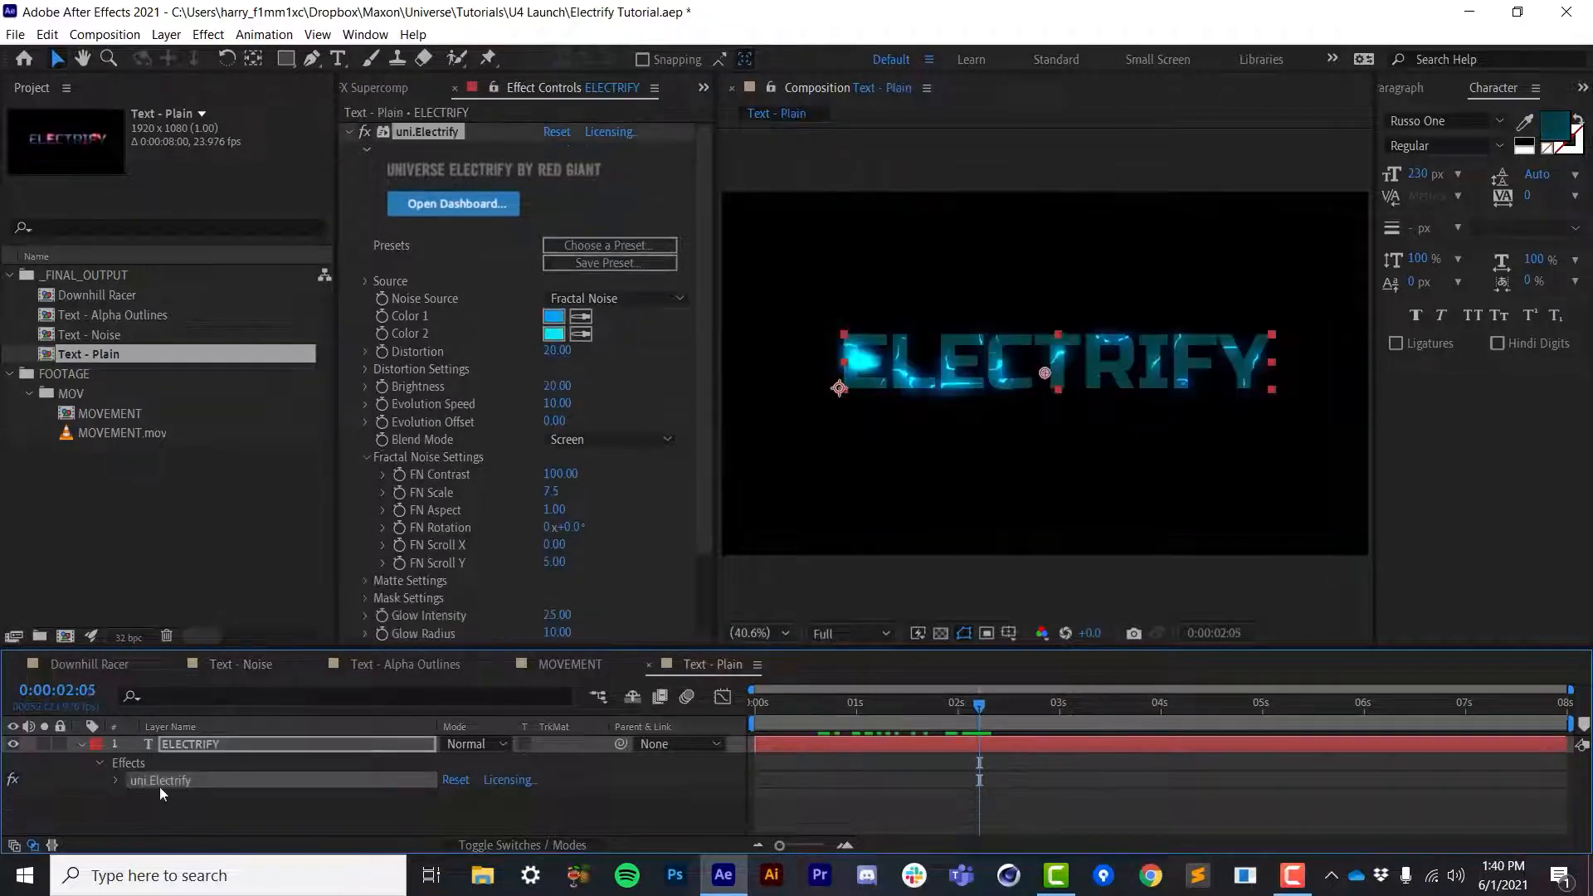
Apply uni.Luster to the ELECTRIFY text layer, move it above uni.Electrify in the effect order, and preview the result
click(184, 750)
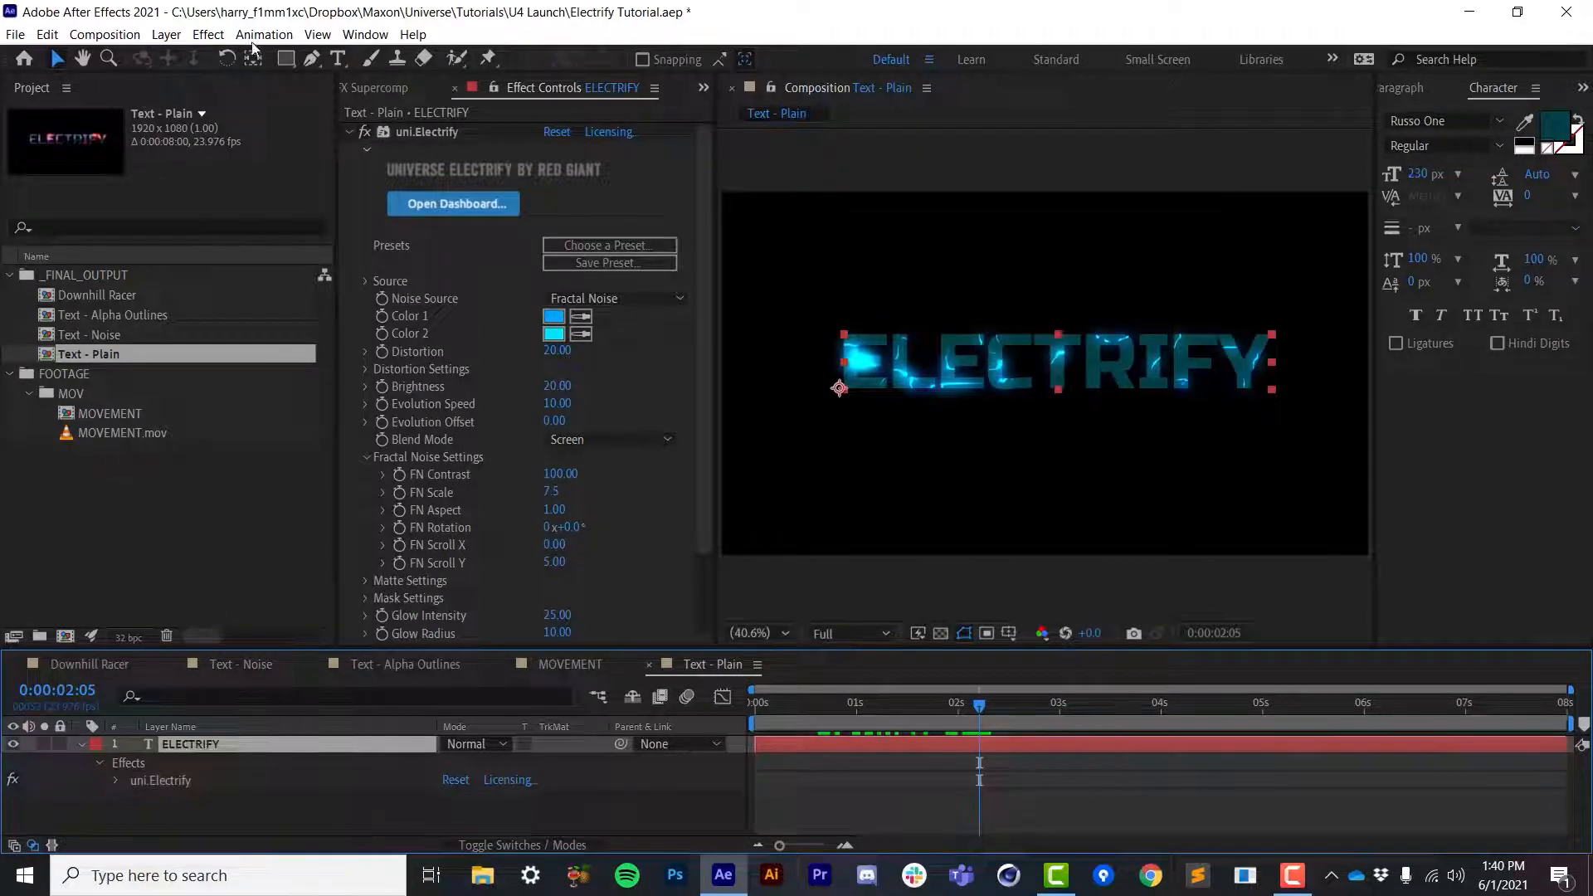
click(208, 34)
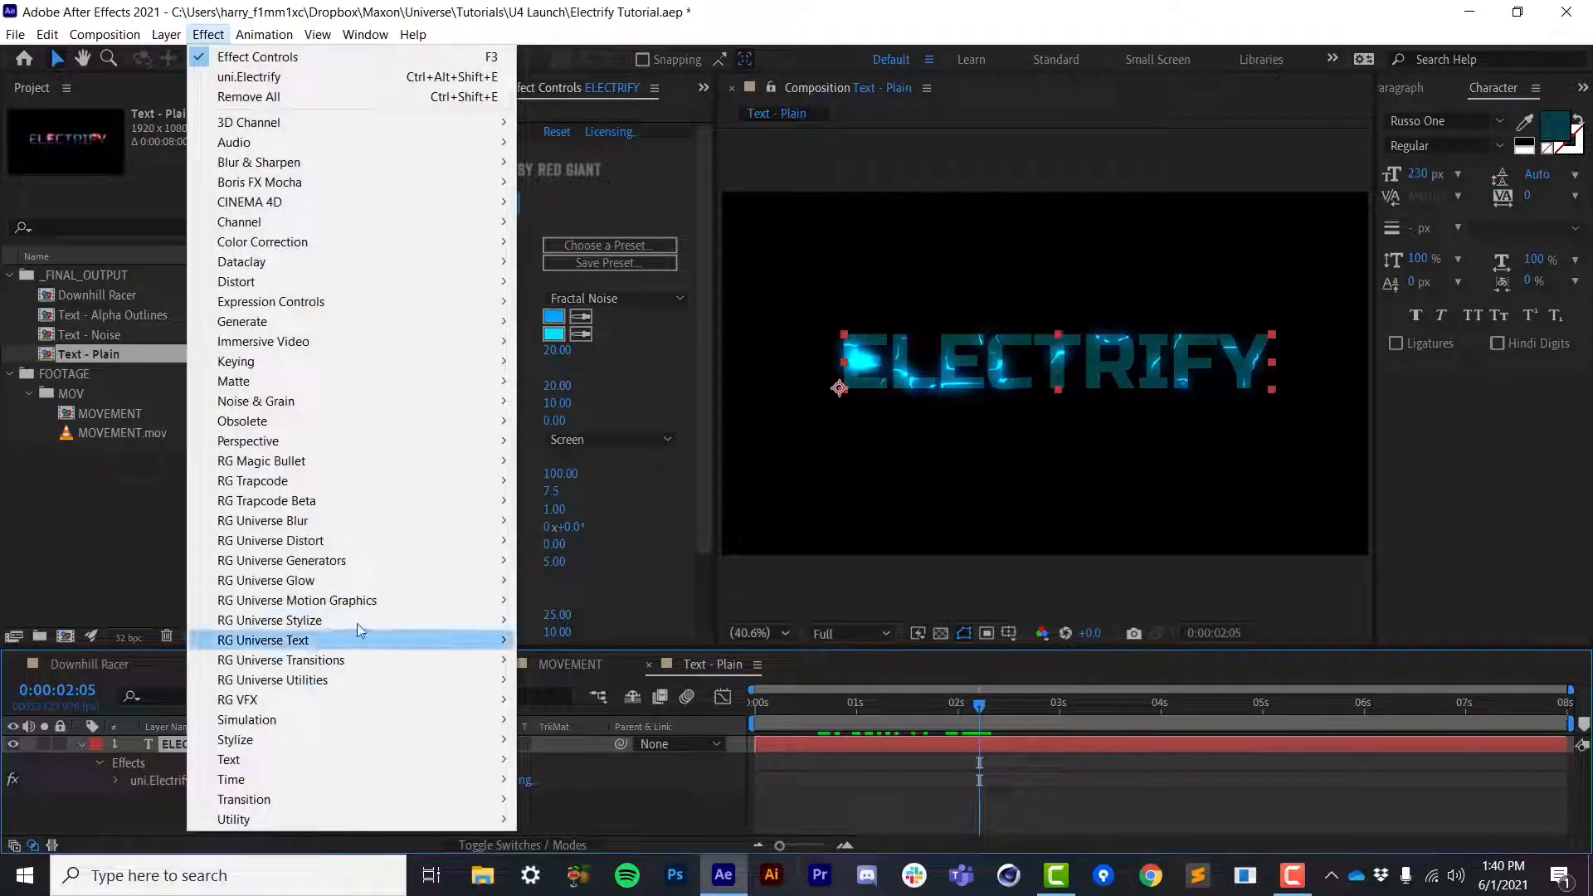
mouse_move(354, 622)
click(625, 446)
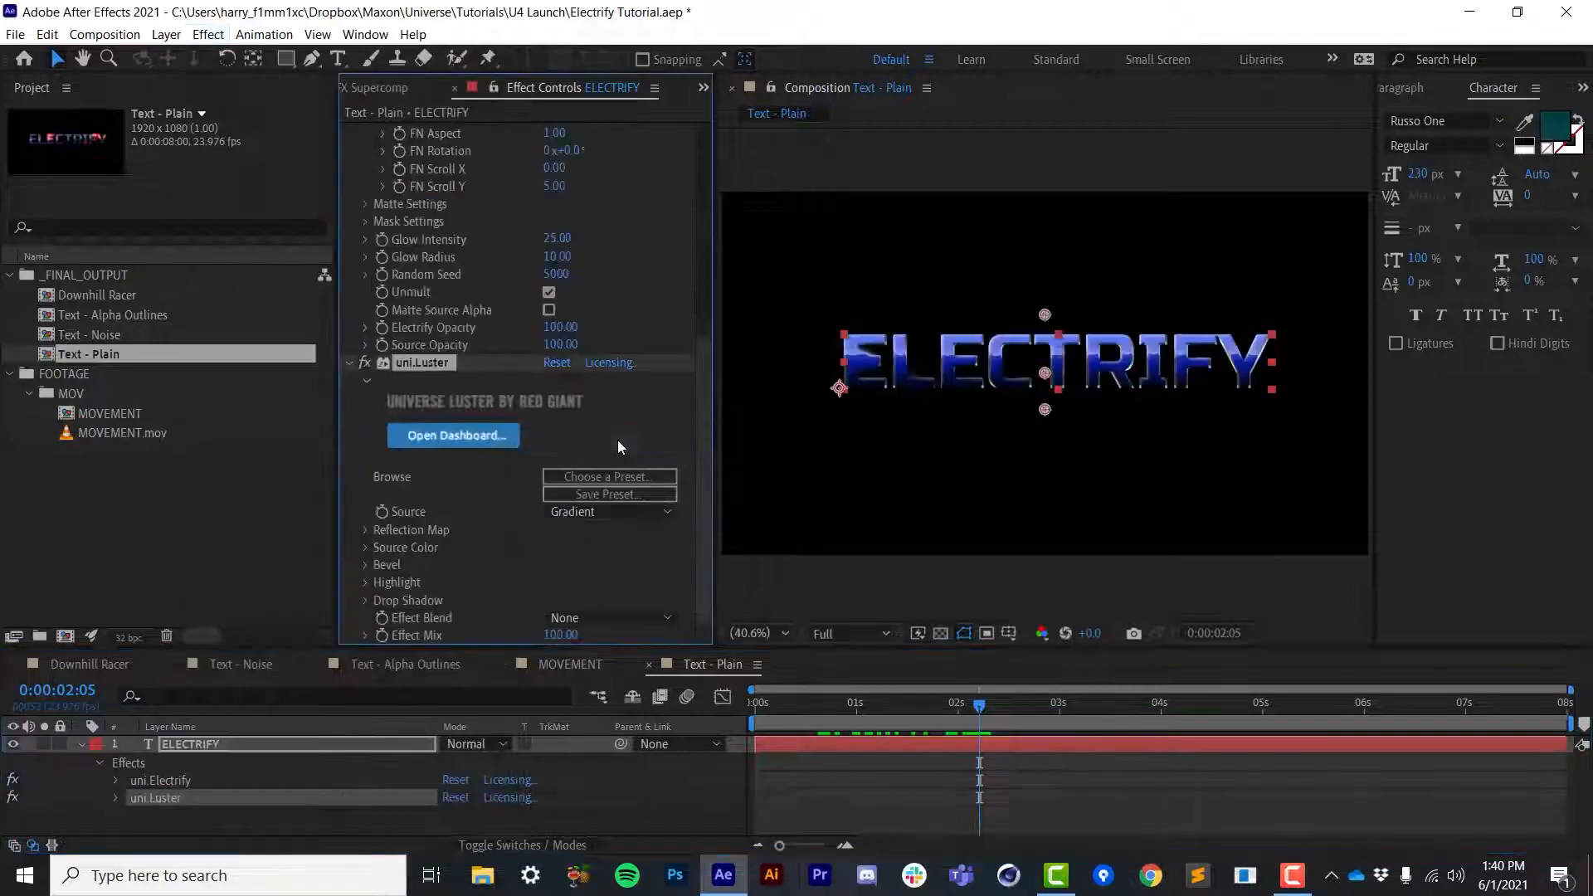
drag(178, 800, 184, 786)
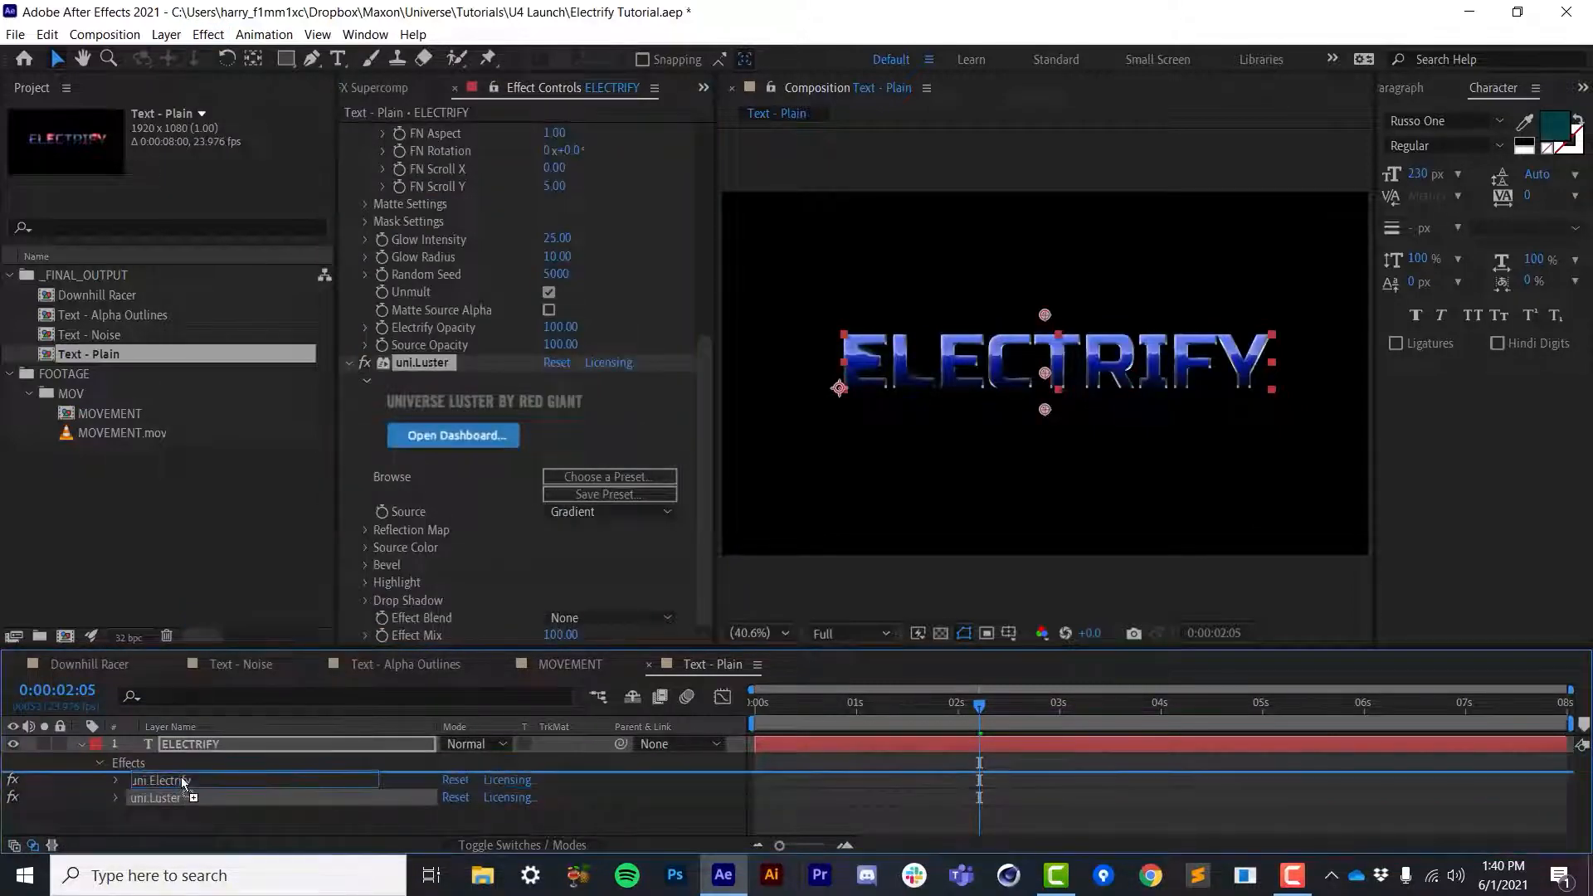
key(space)
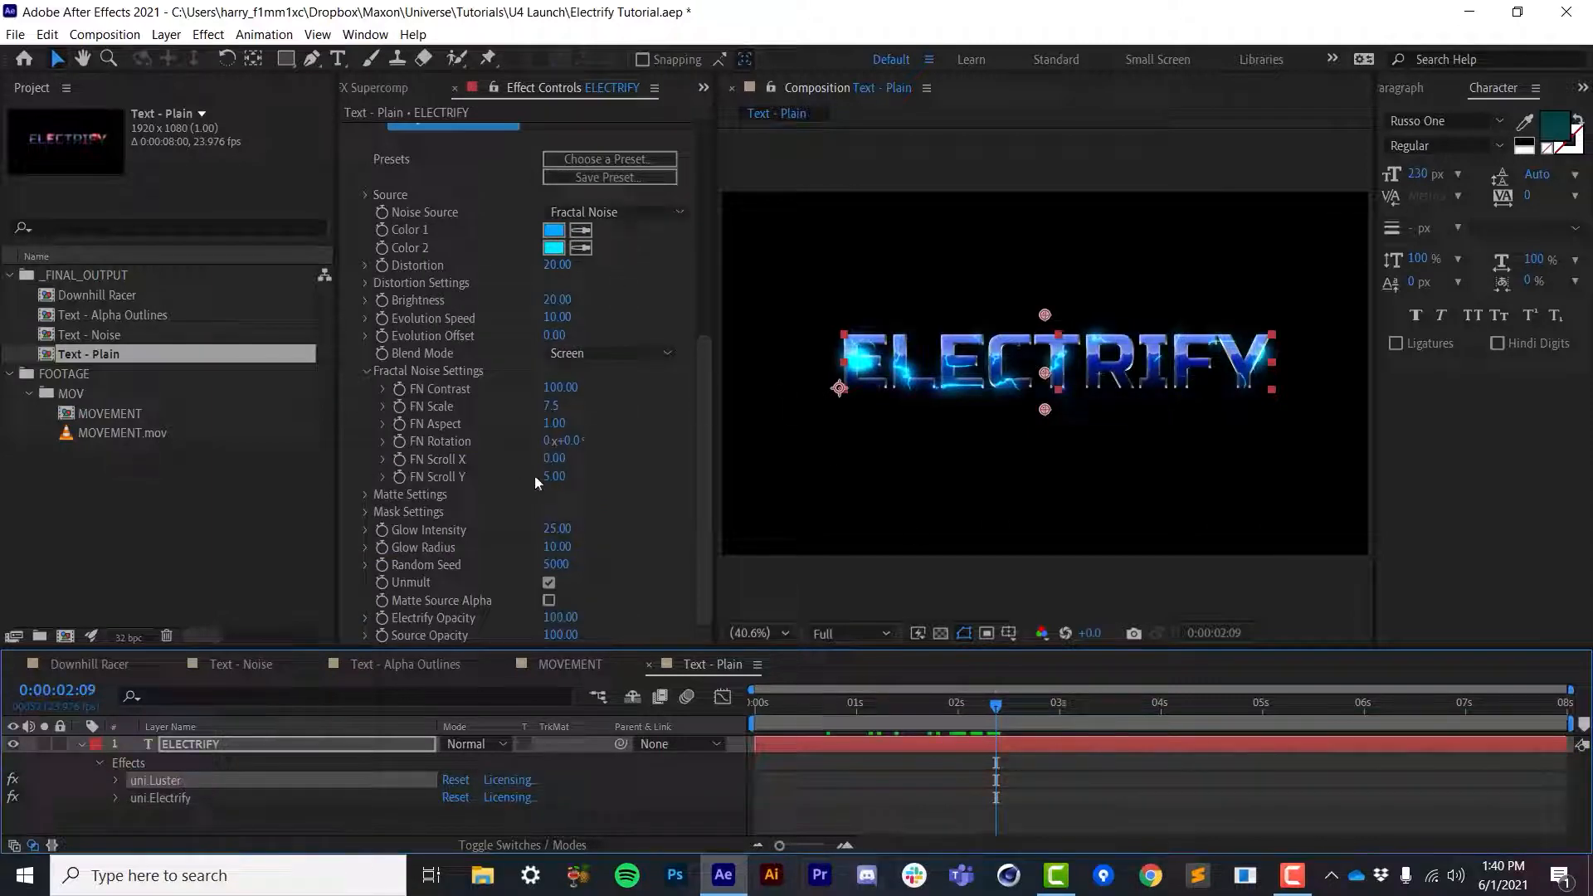
Set uni.Electrify's FN Scroll Y to 24, Color 2 to yellow and Color 1 to orange
drag(556, 481, 580, 481)
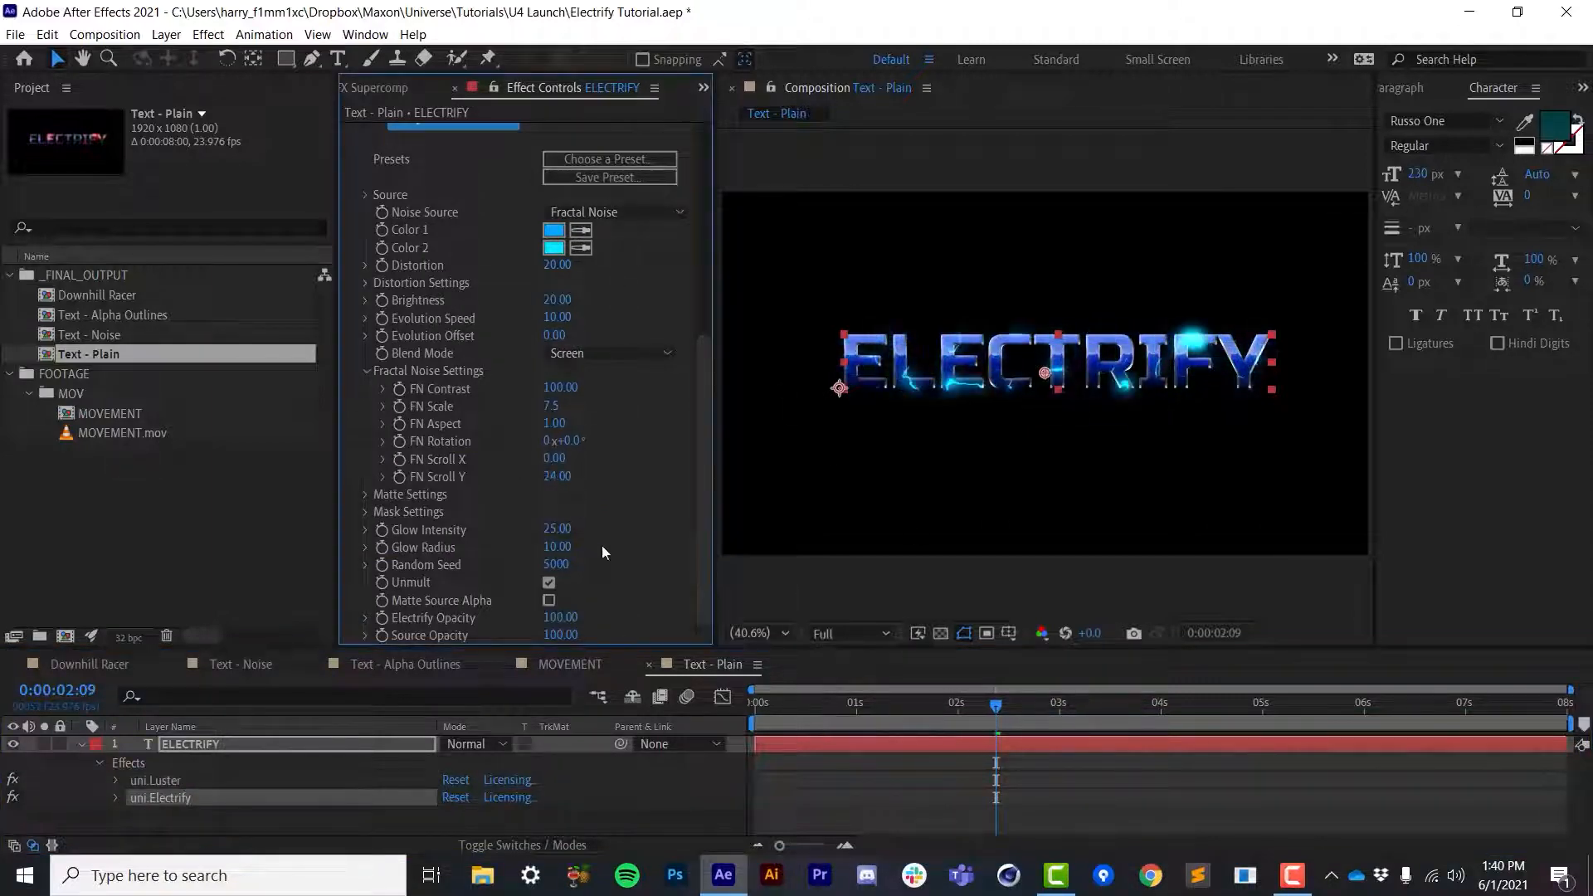
click(553, 247)
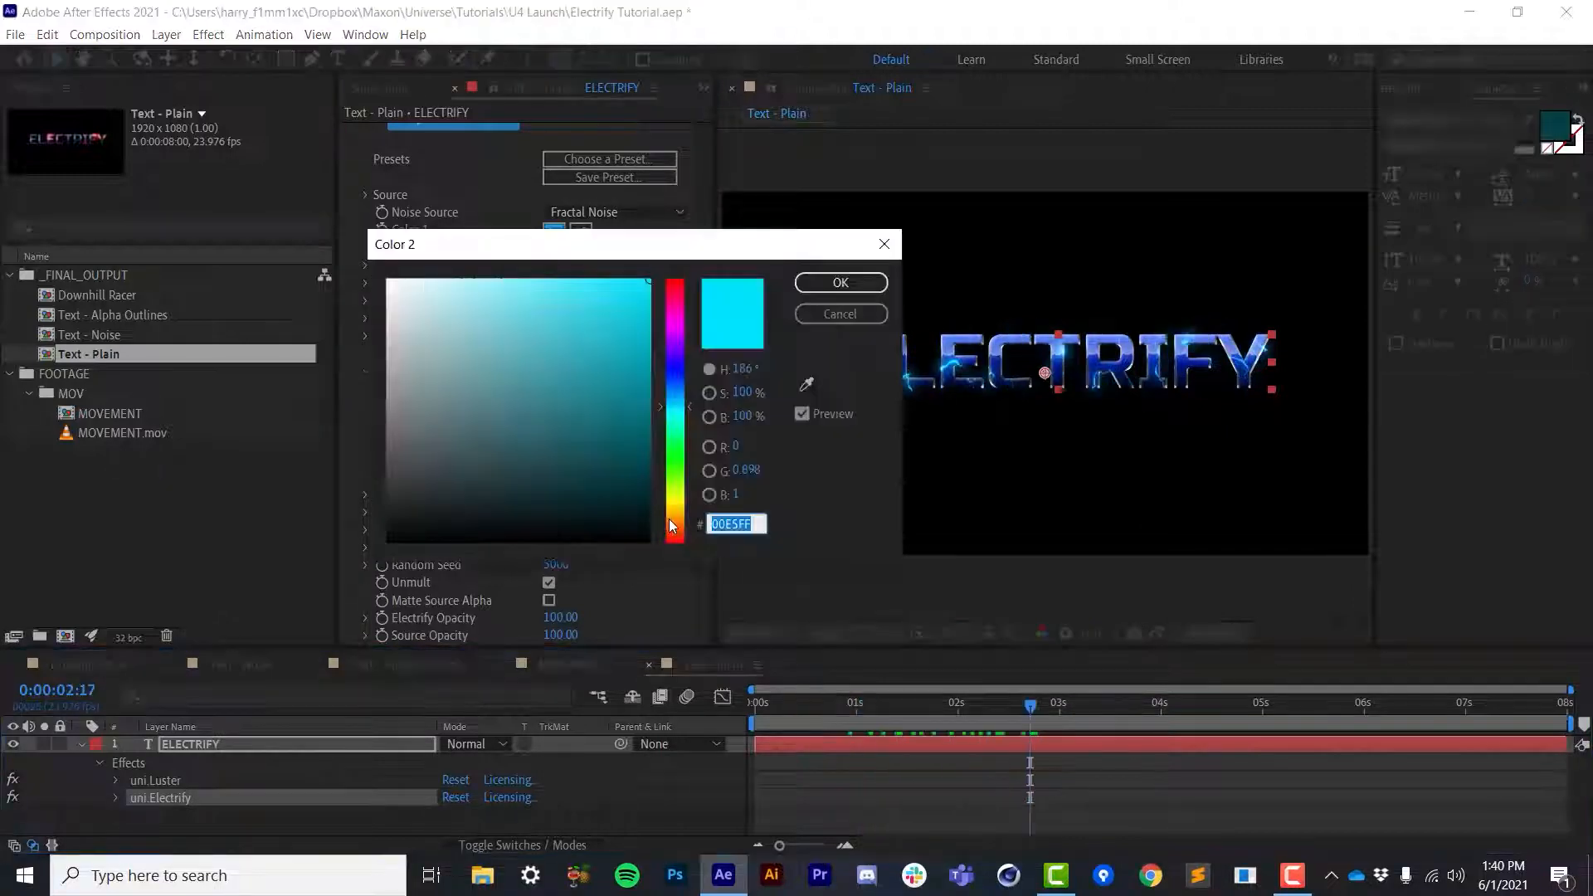
click(676, 531)
drag(683, 514, 676, 502)
key(Return)
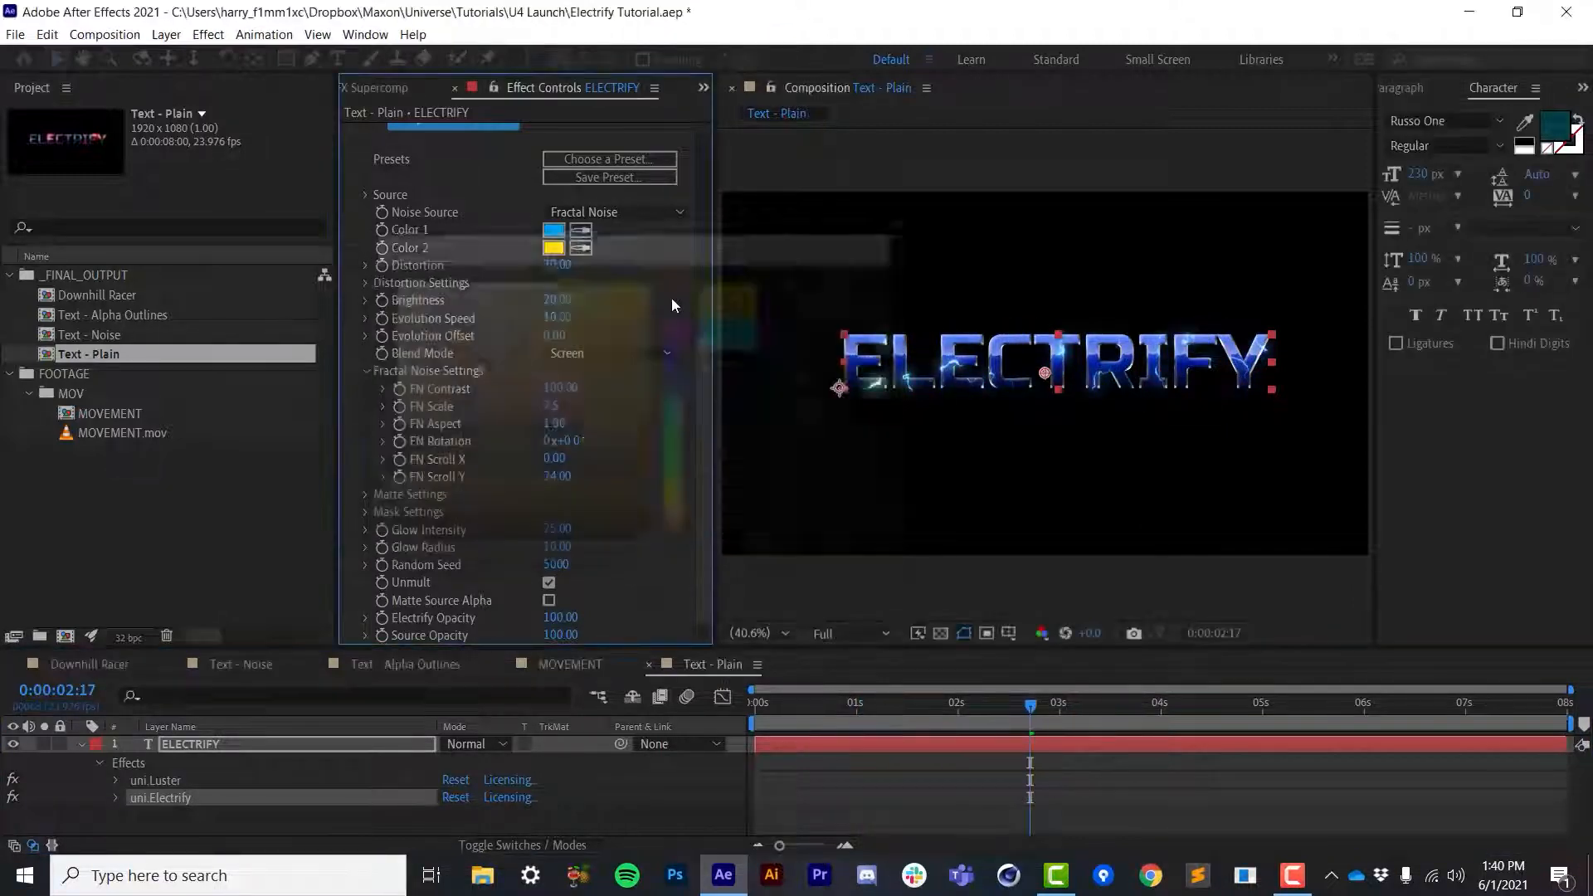
click(553, 230)
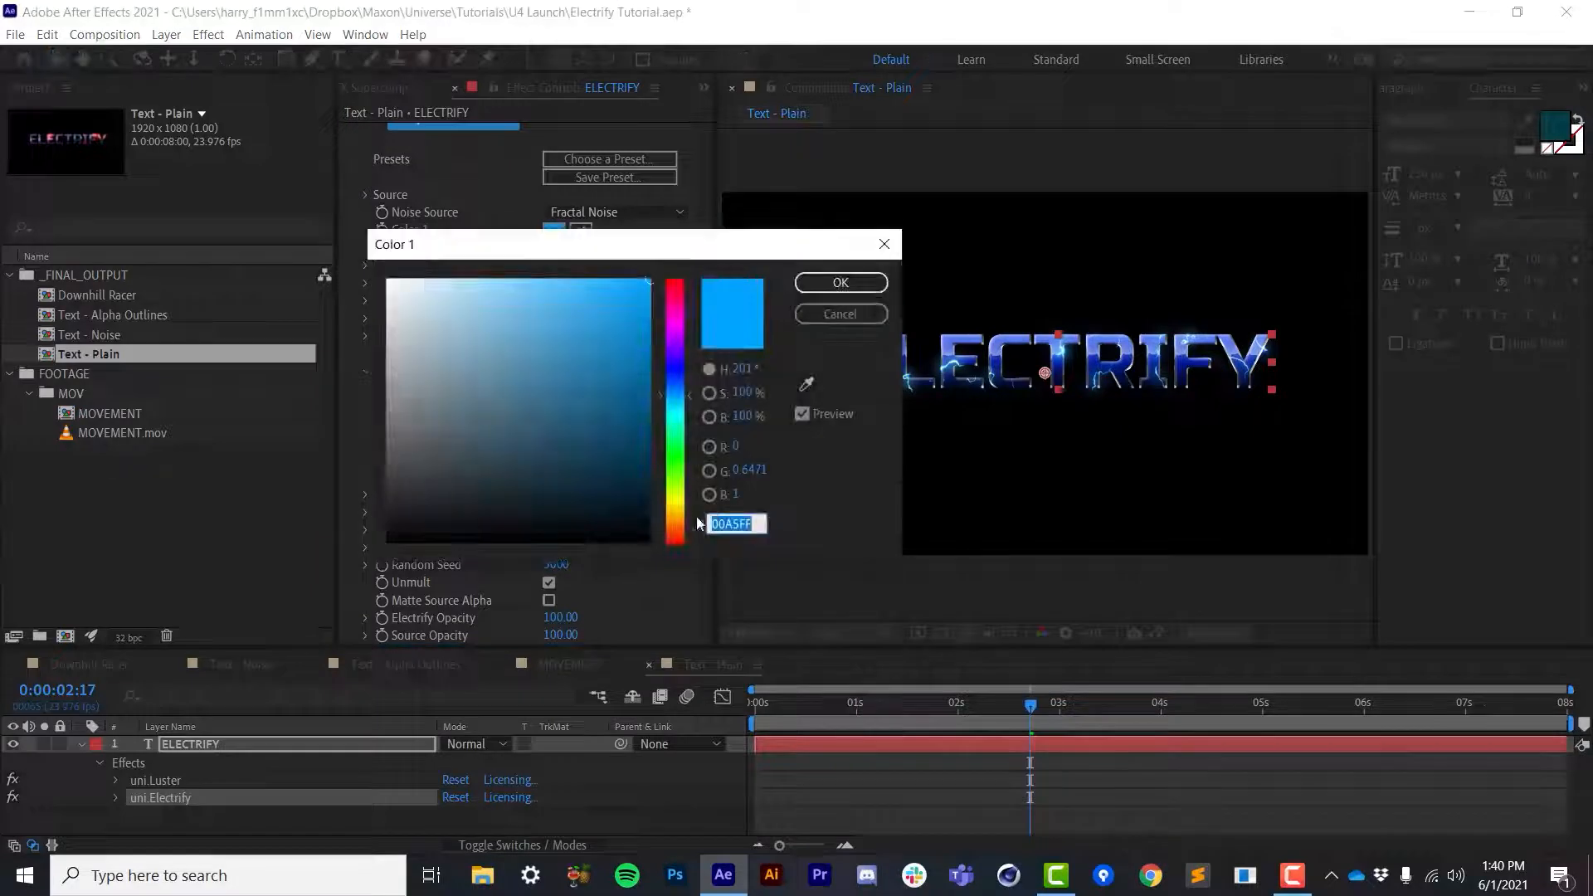
click(676, 528)
mouse_move(676, 527)
mouse_down()
mouse_move(676, 487)
mouse_move(683, 521)
mouse_up()
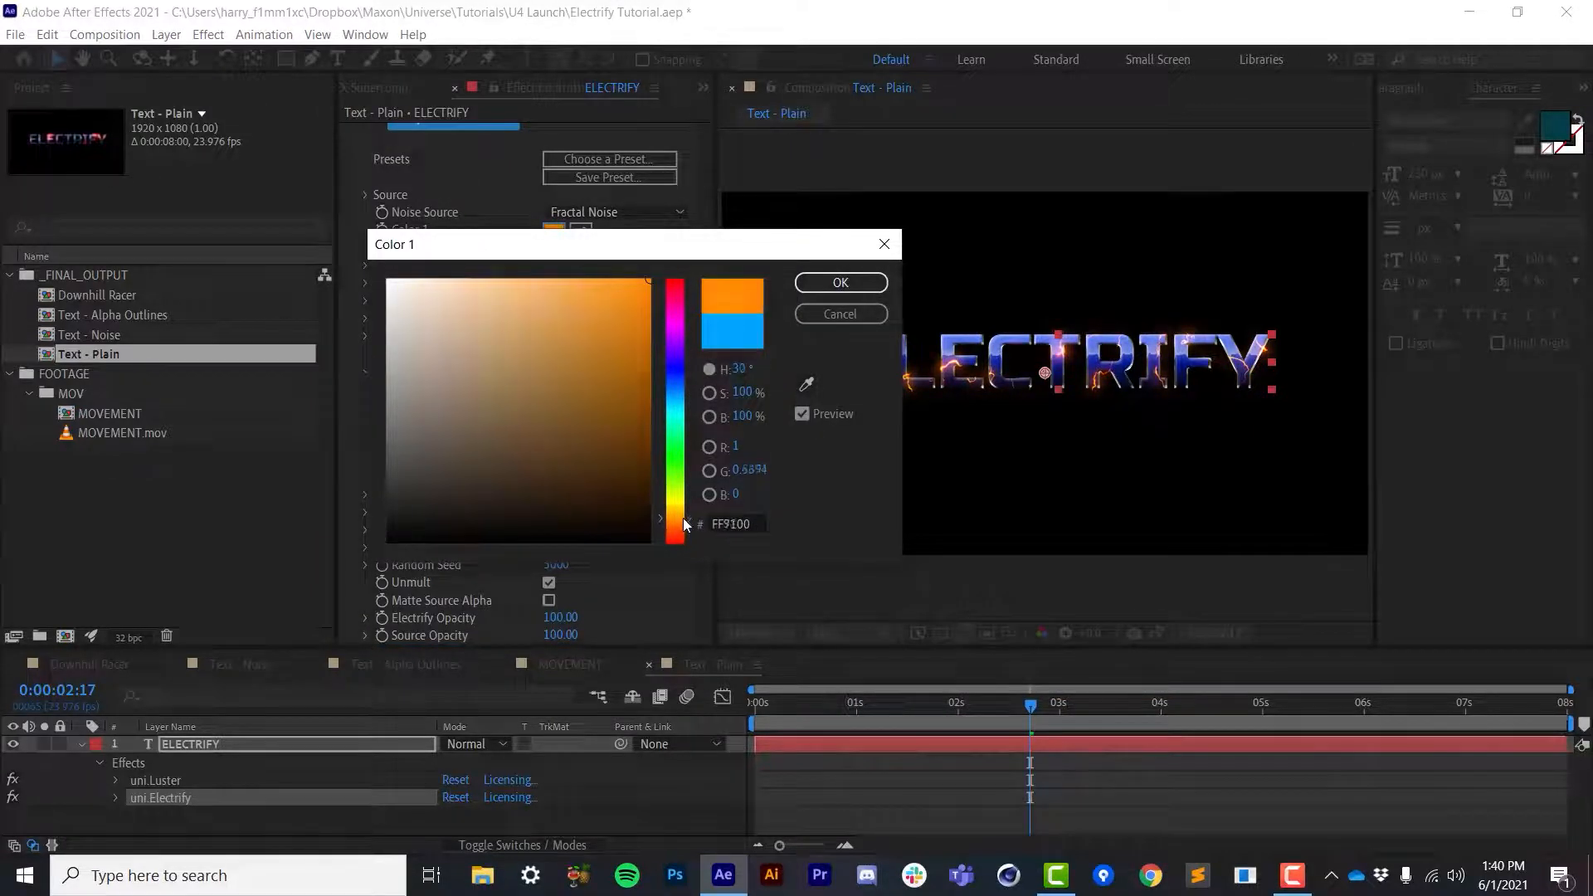
key(Return)
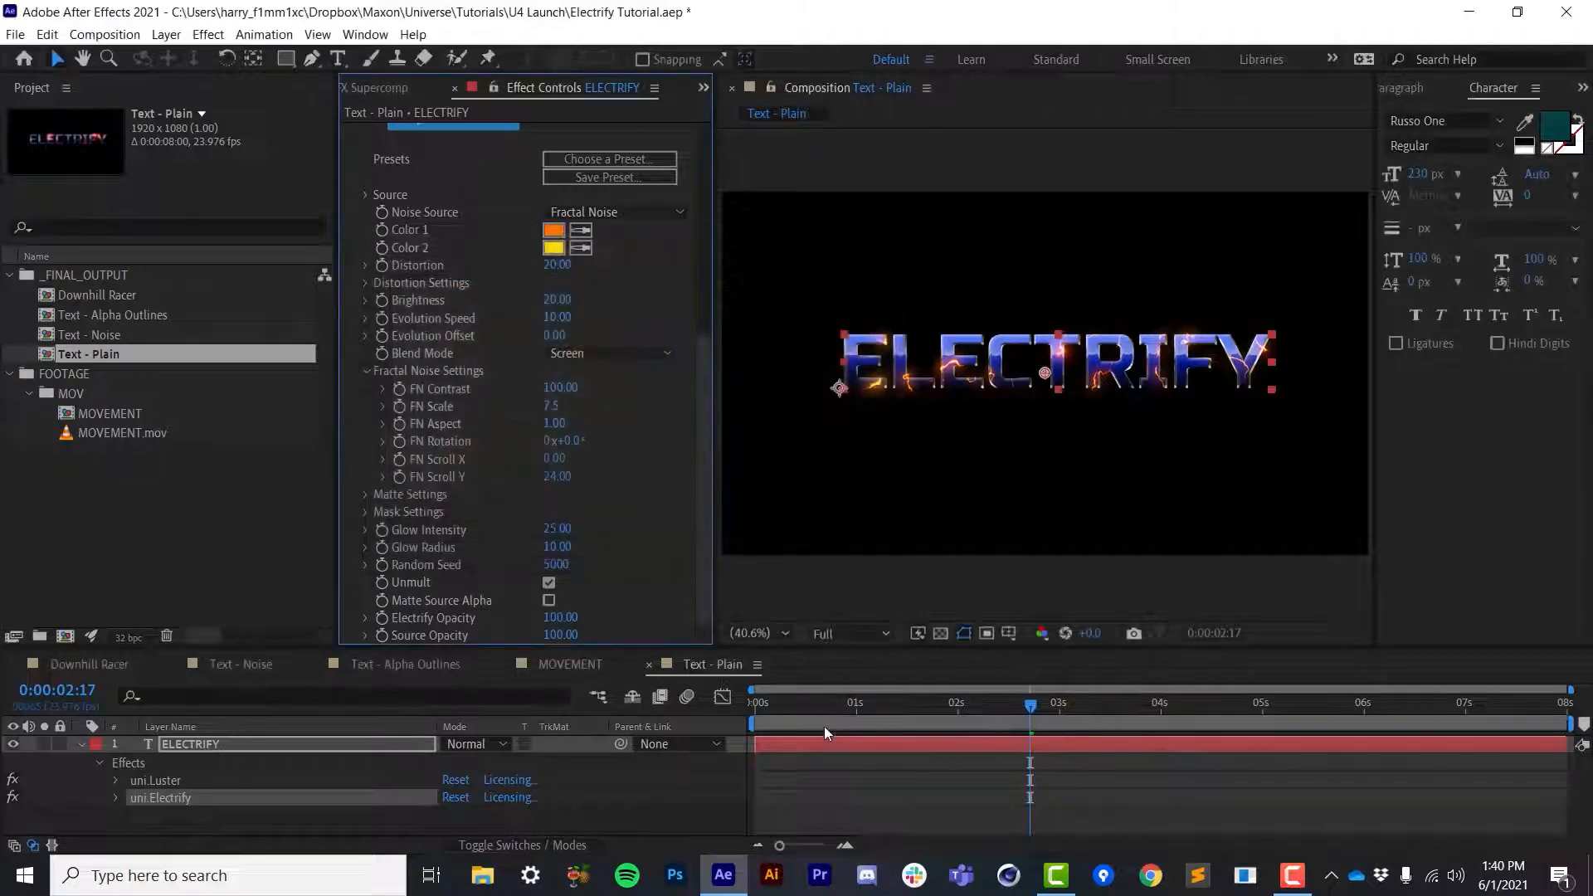
Raise uni.Electrify's Brightness slightly and preview the orange electricity at several points in the composition
click(824, 725)
key(space)
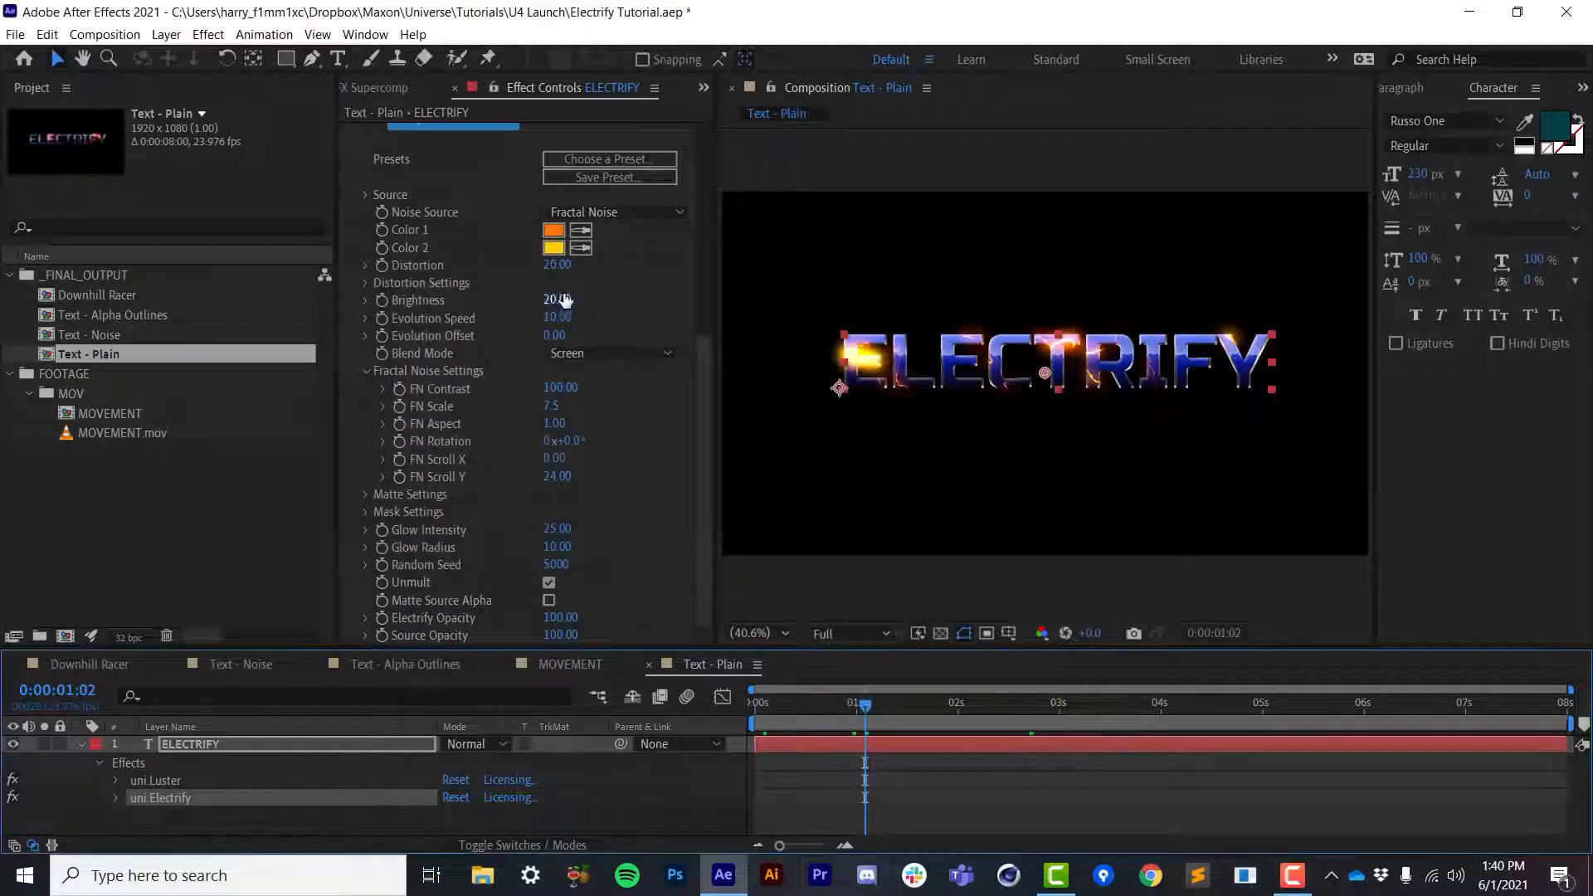
drag(554, 300, 604, 303)
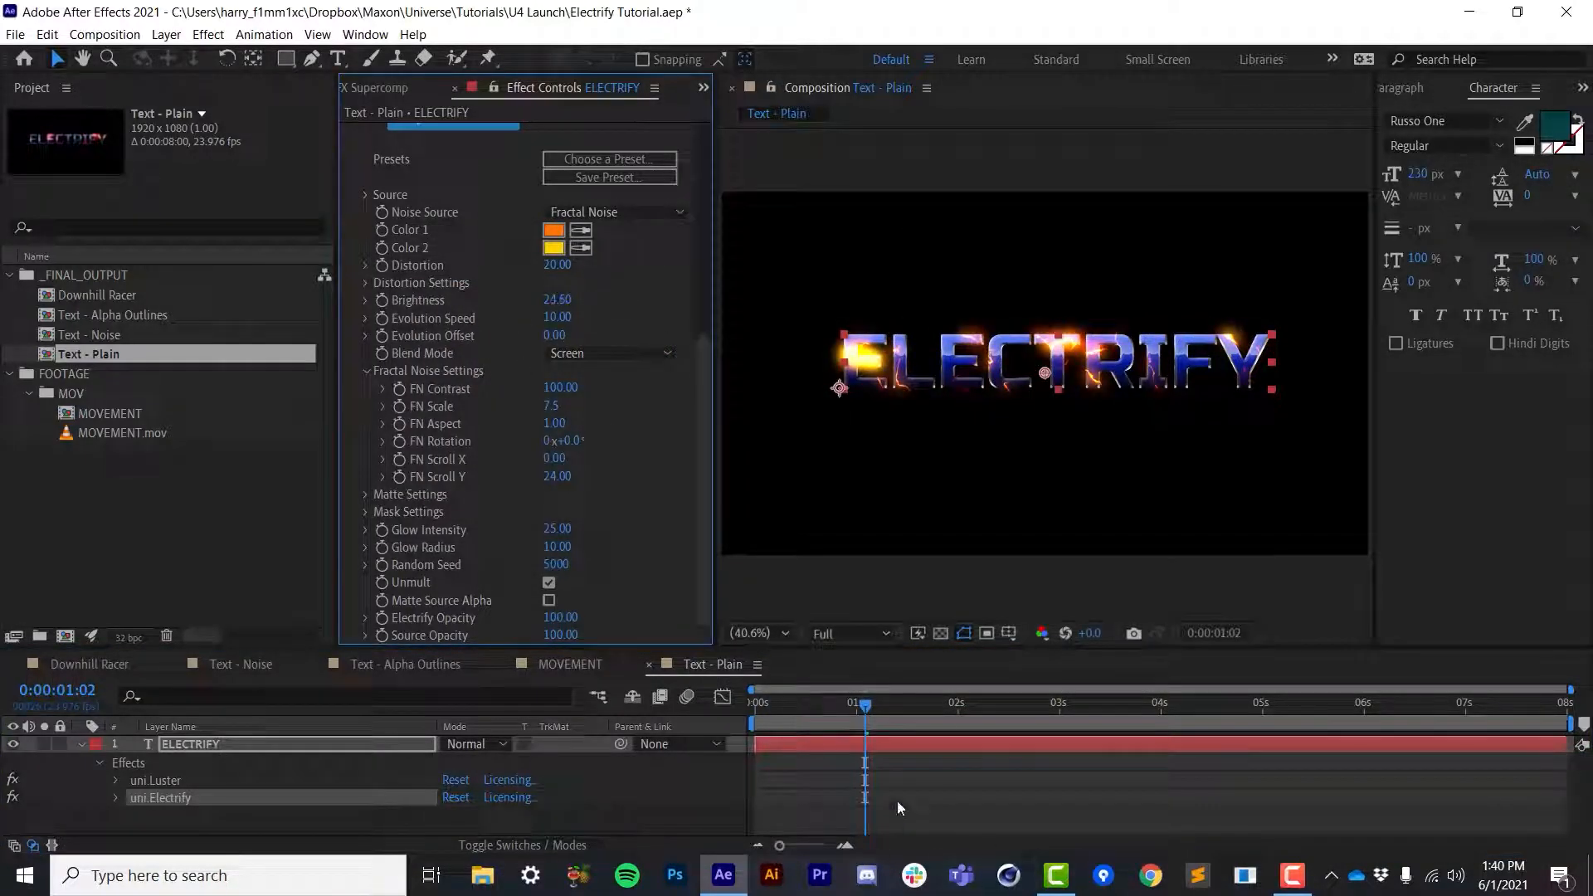
drag(931, 715, 1014, 744)
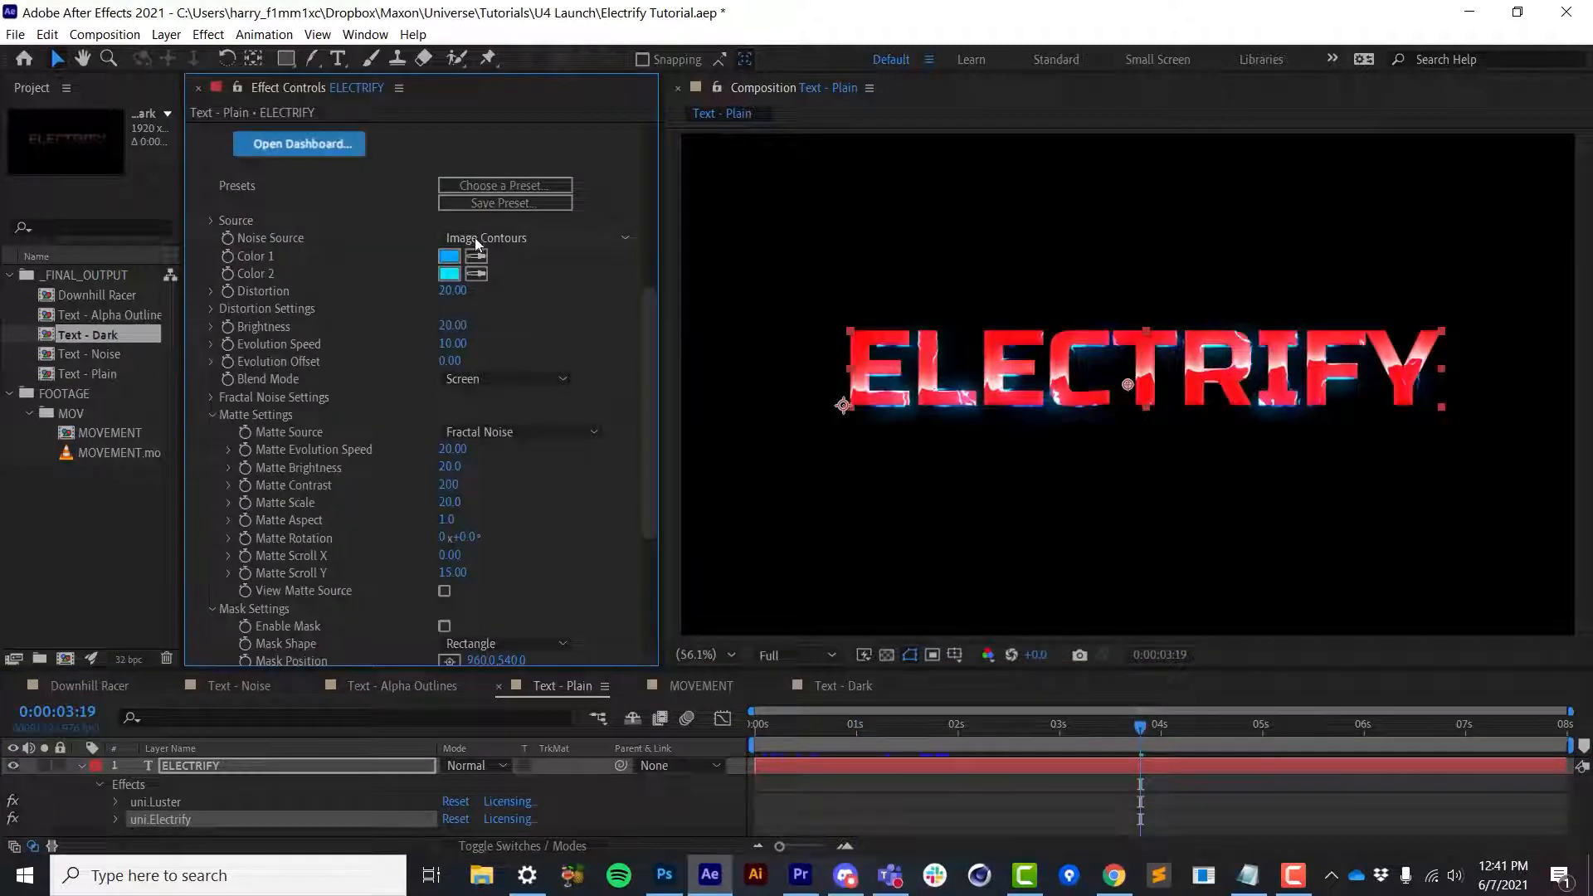
Set the red ELECTRIFY text's uni.Electrify Noise Source to Alpha Outline and check another frame around 2 seconds 20 frames
click(501, 237)
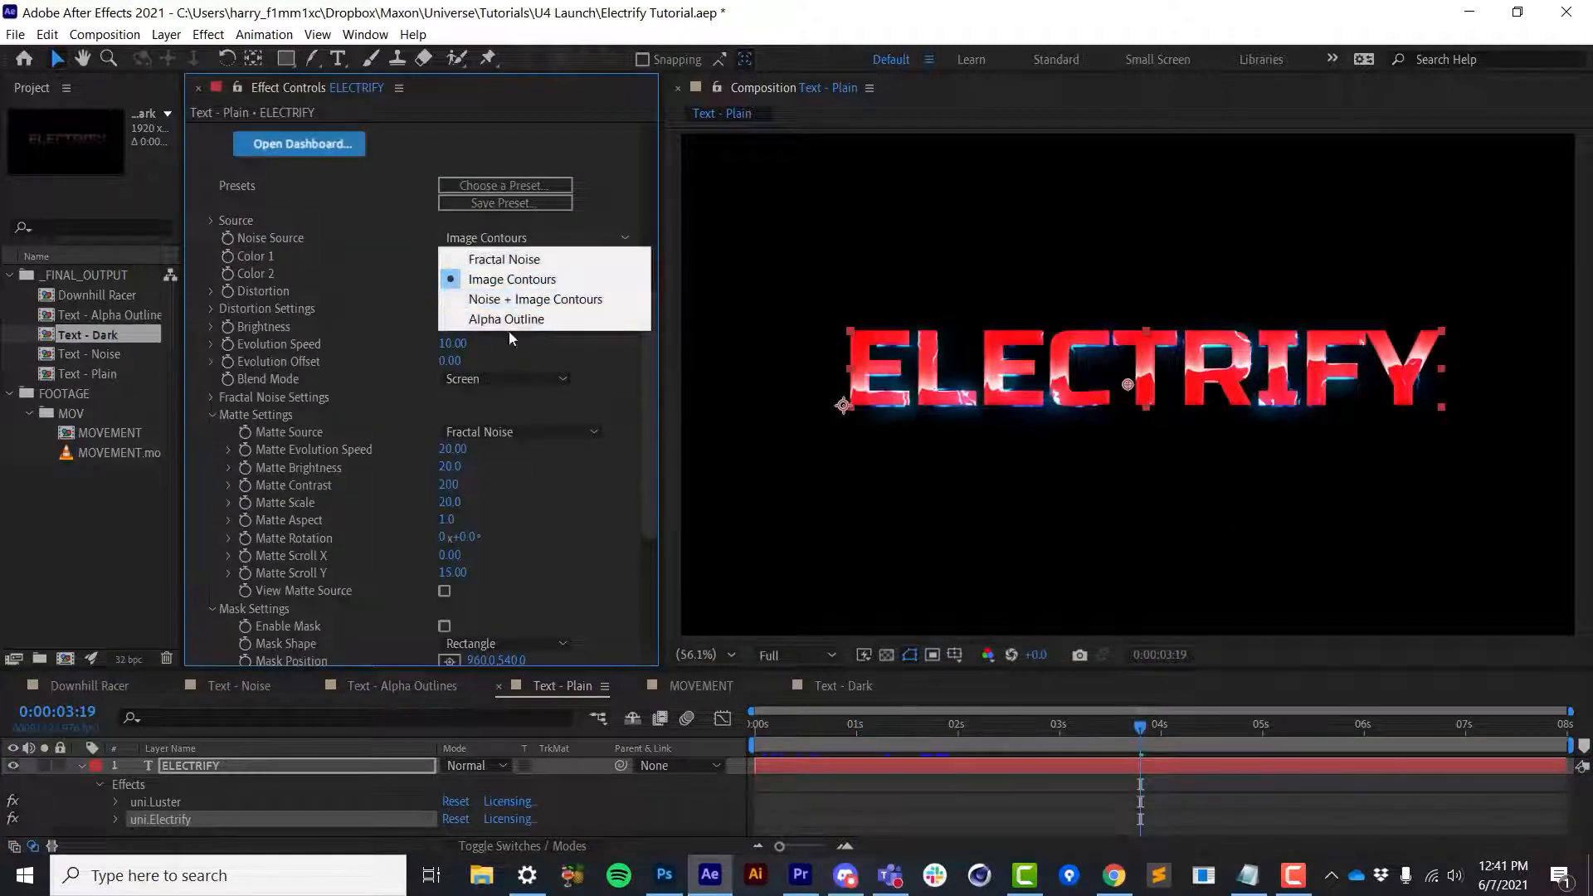
click(525, 319)
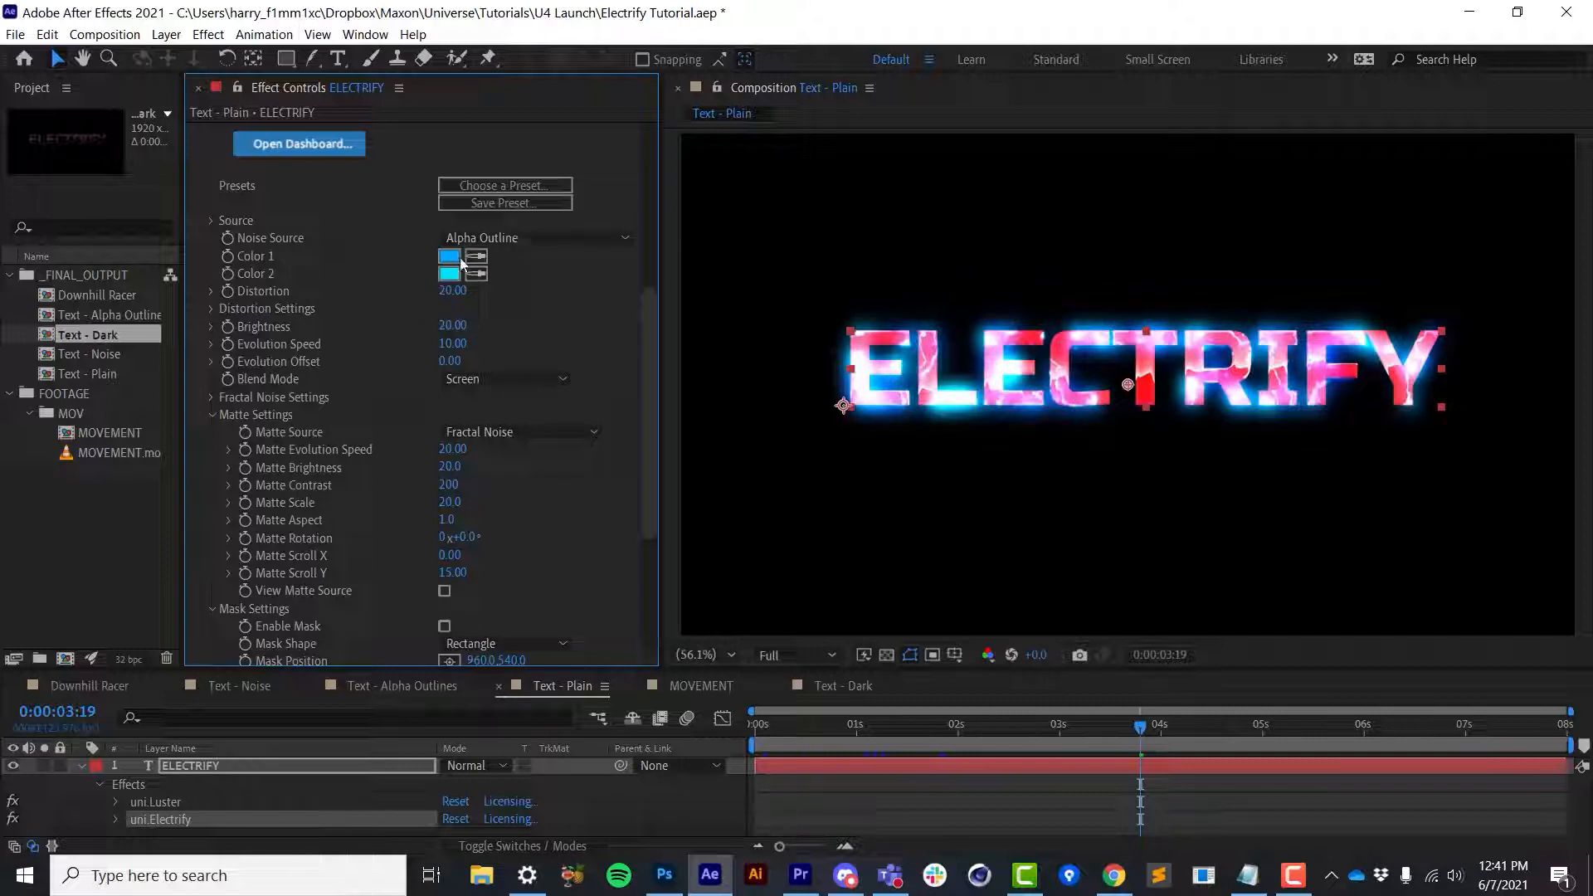
click(1041, 746)
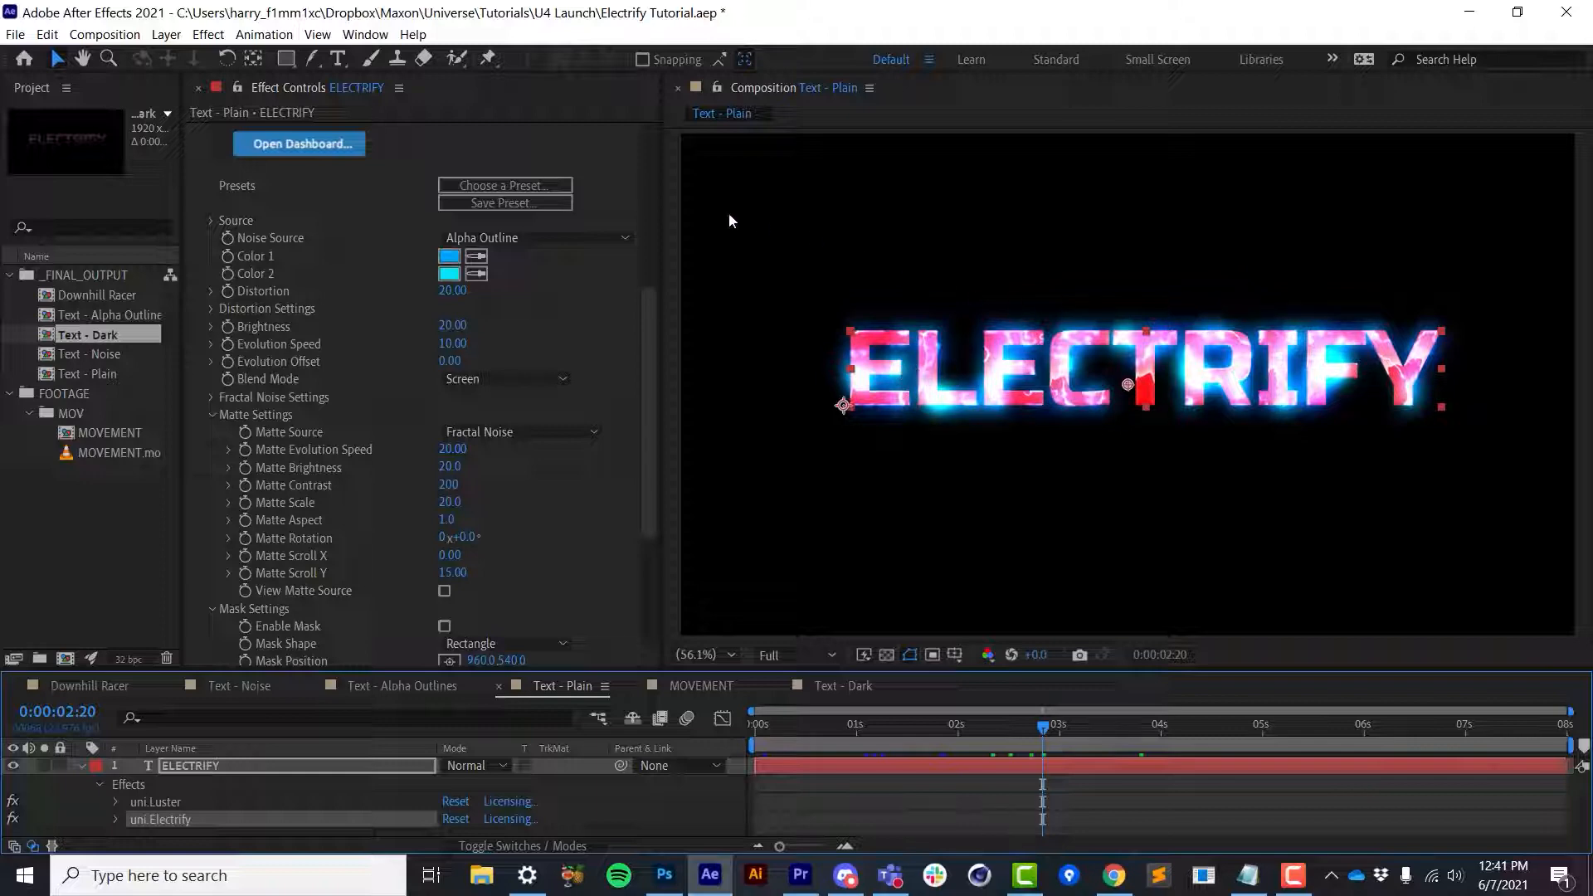
Set uni.Electrify's Blend Mode to None and its Distortion to 0 to isolate the undistorted outline electricity
click(547, 238)
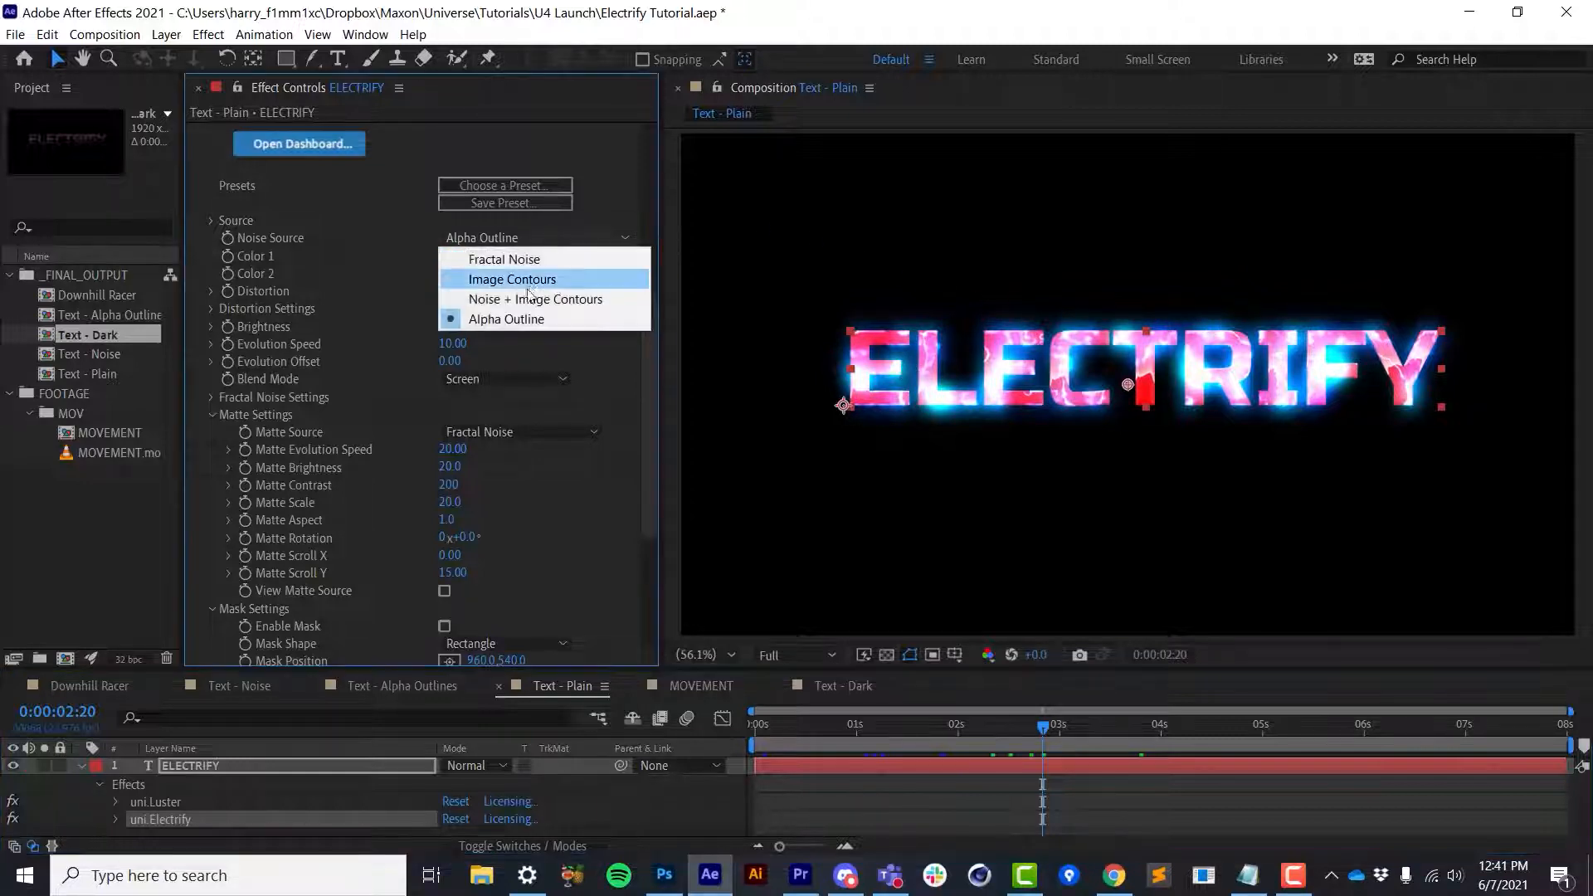
click(506, 378)
click(486, 402)
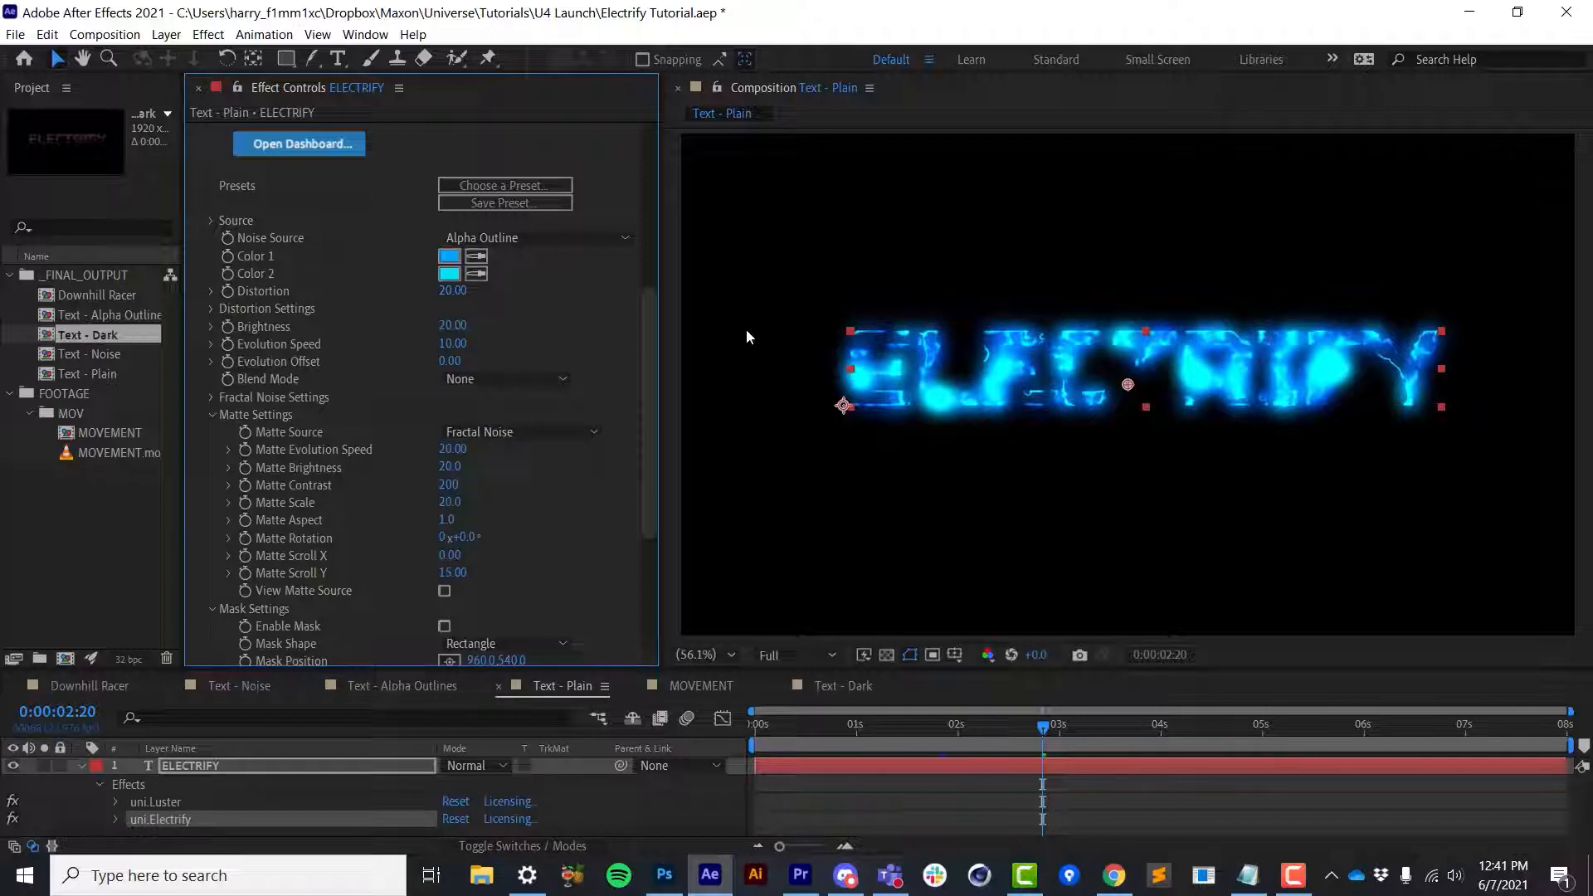
click(454, 289)
key(Return)
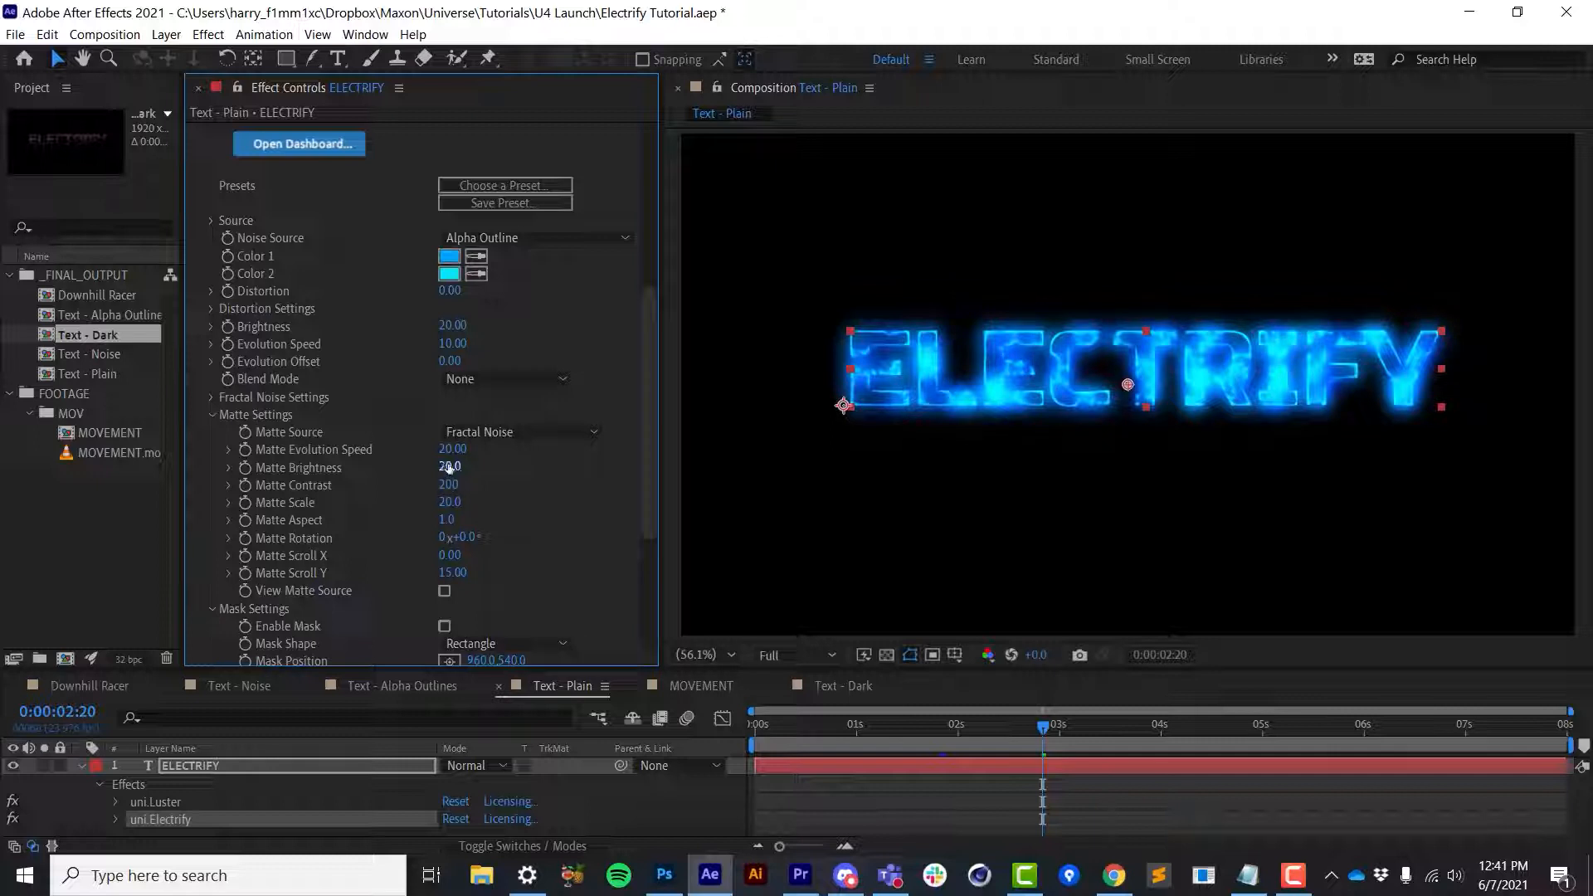
Set uni.Electrify's Matte Brightness to 44, Matte Contrast to 150, Brightness to 9 and Matte Scale to 4.5, and preview the result
mouse_move(449, 467)
mouse_down()
mouse_move(472, 465)
mouse_move(419, 485)
mouse_move(448, 486)
mouse_up()
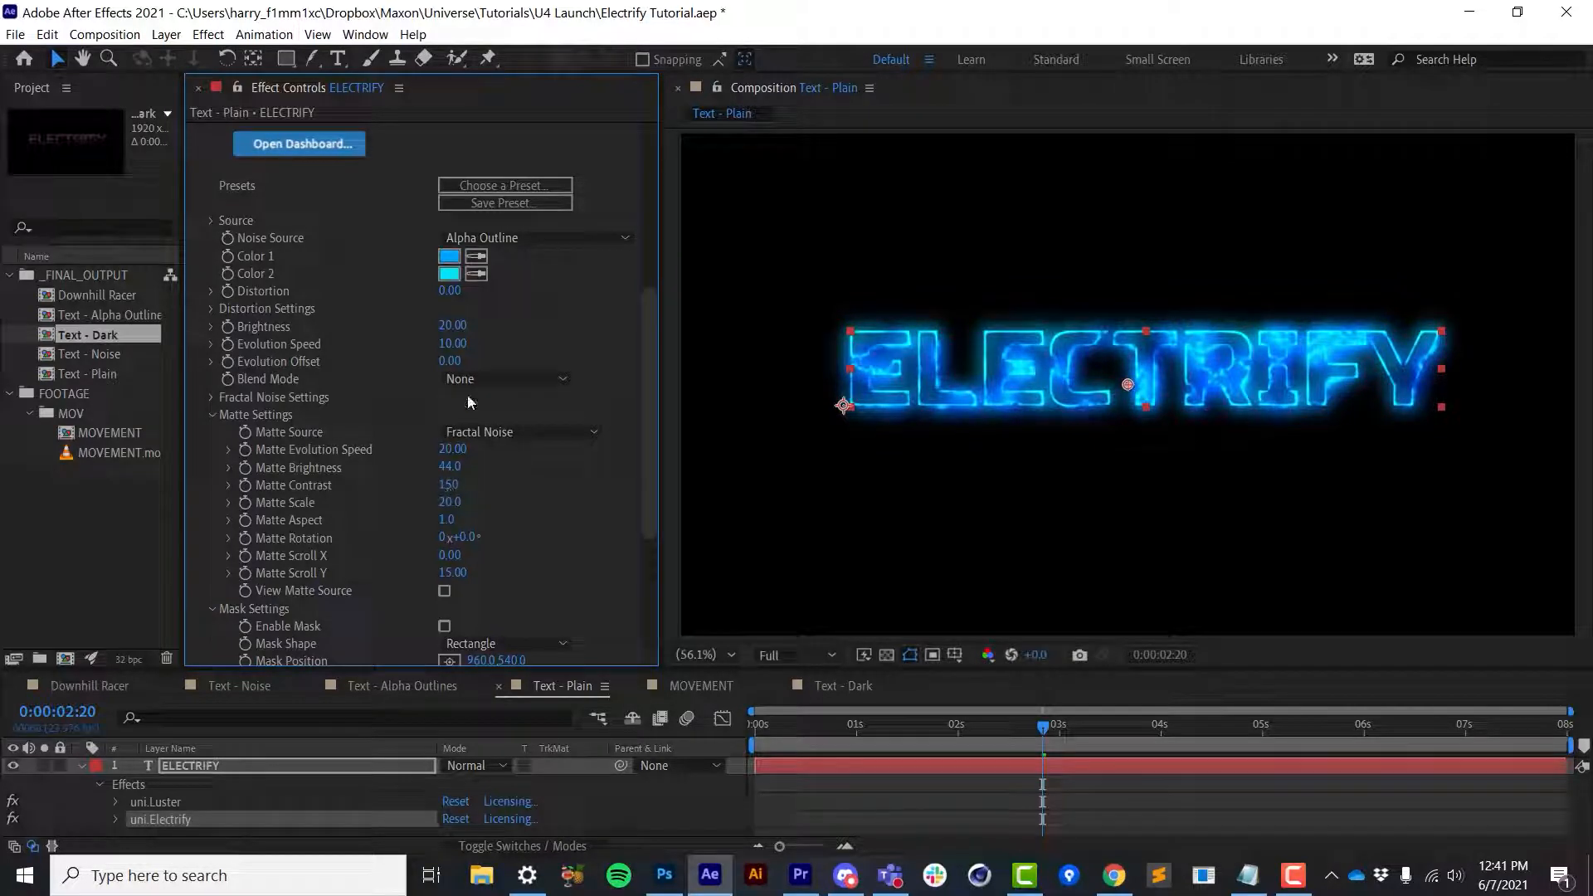
drag(448, 326, 374, 361)
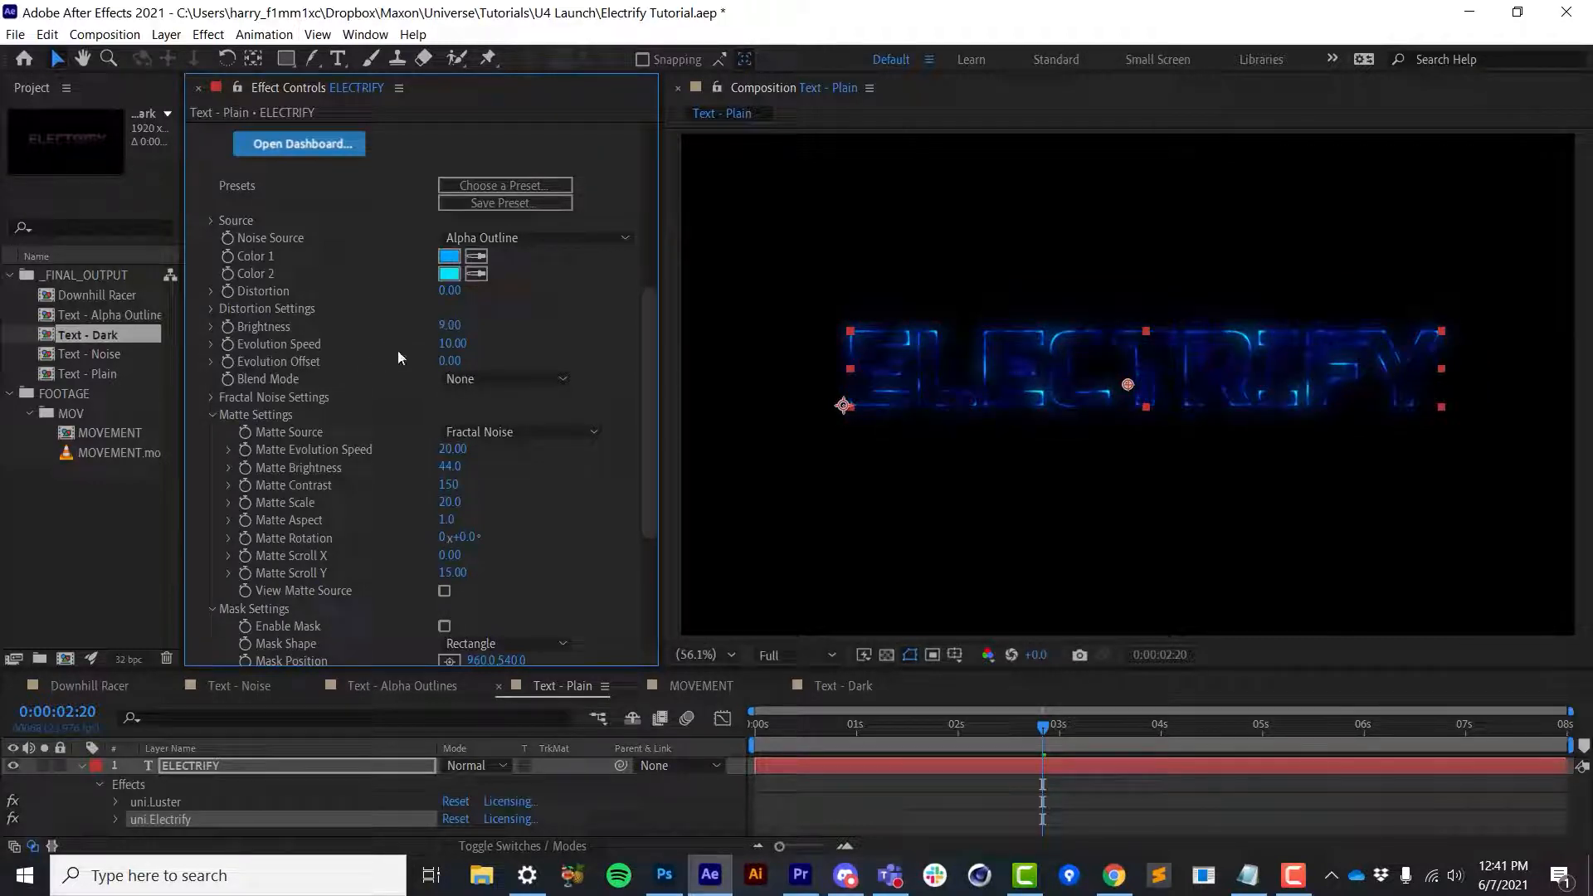
drag(446, 336, 447, 336)
drag(448, 465, 312, 507)
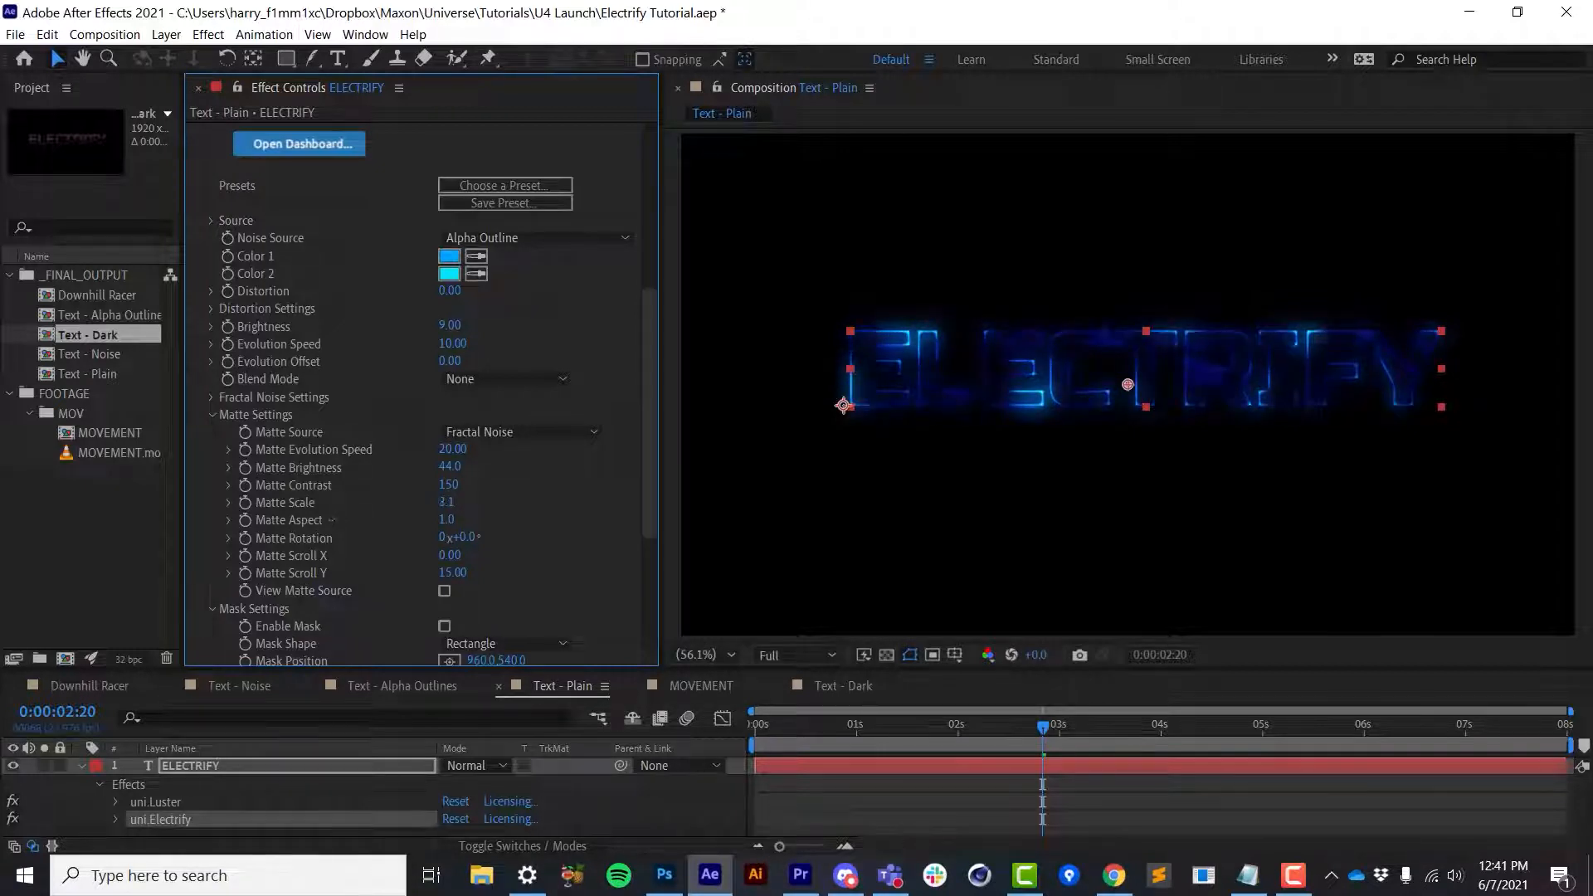
drag(974, 730, 1060, 746)
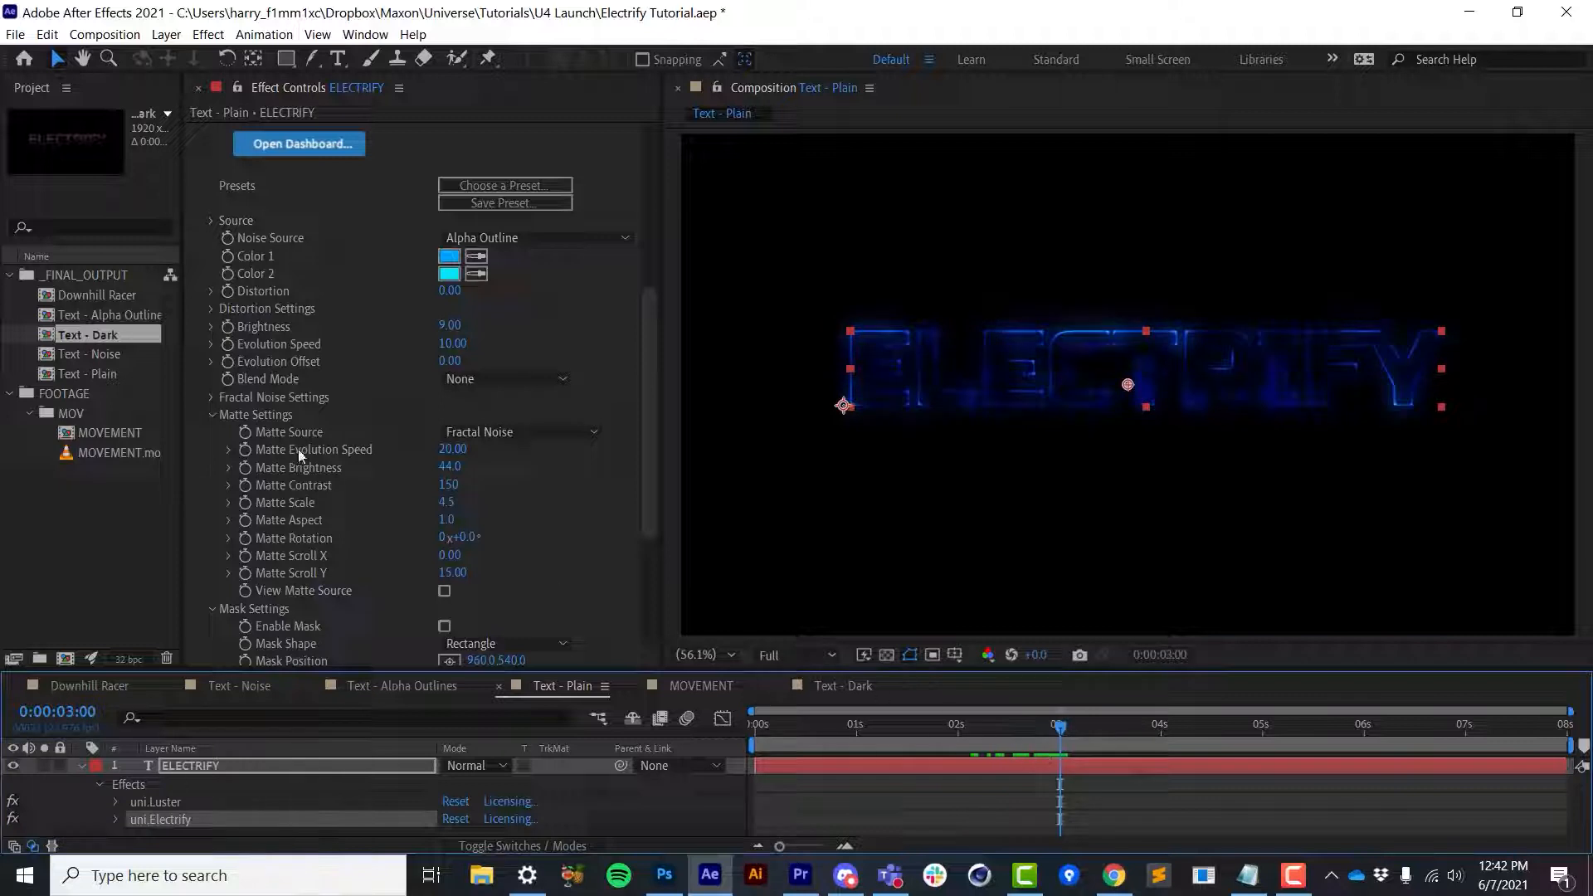
Set uni.Electrify's Matte Evolution Speed to 0, Matte Scroll Y to 0 and Matte Scroll X to -5
click(441, 448)
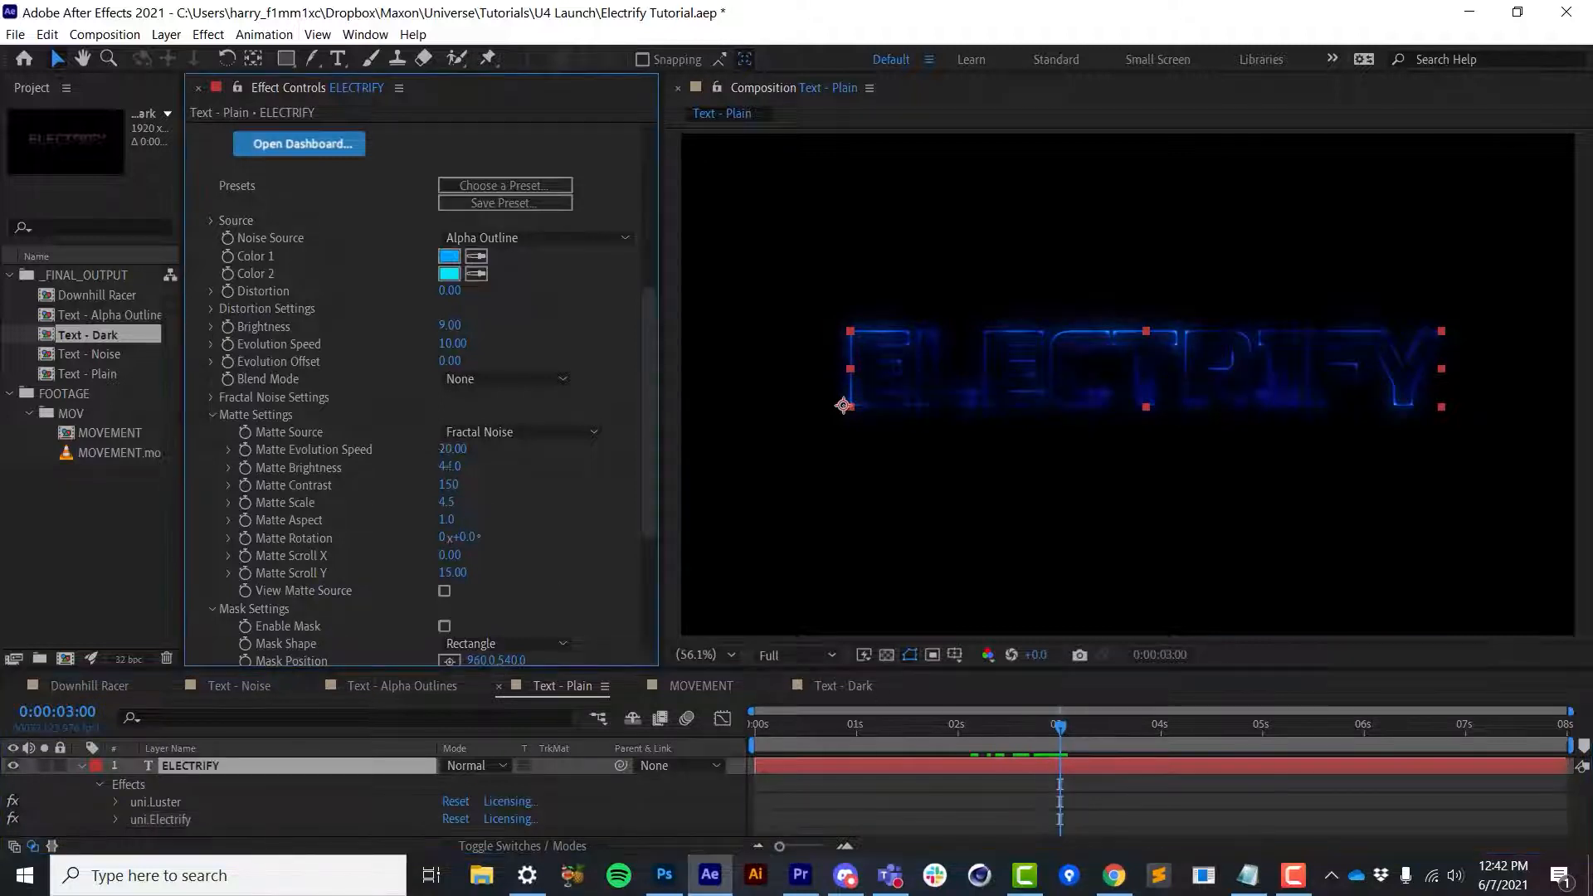
text(0)
key(Return)
click(452, 572)
text(0)
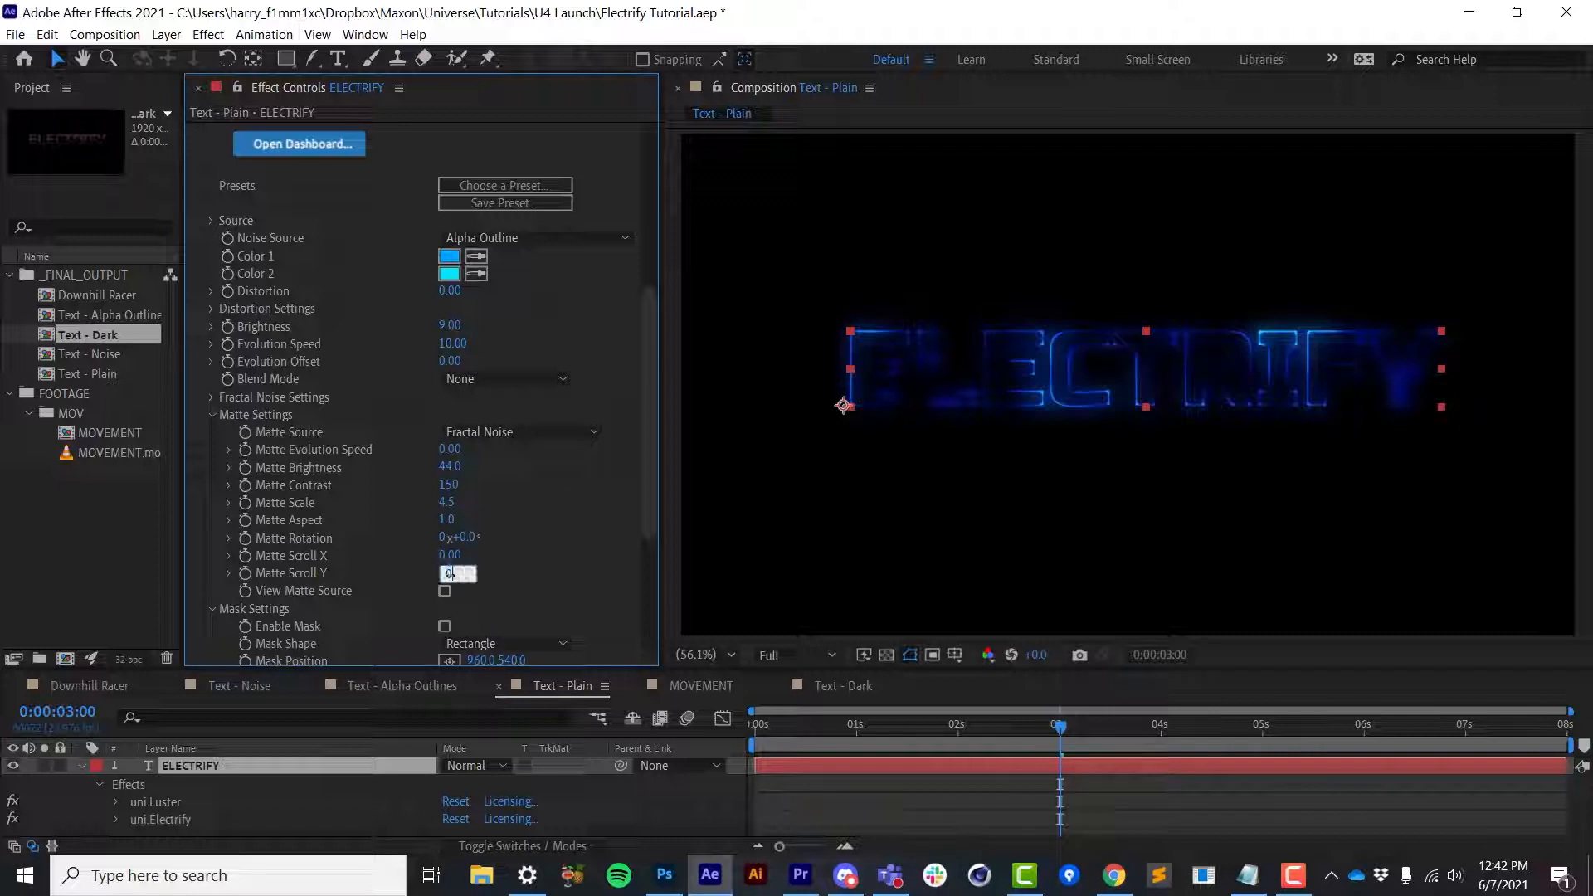
key(Return)
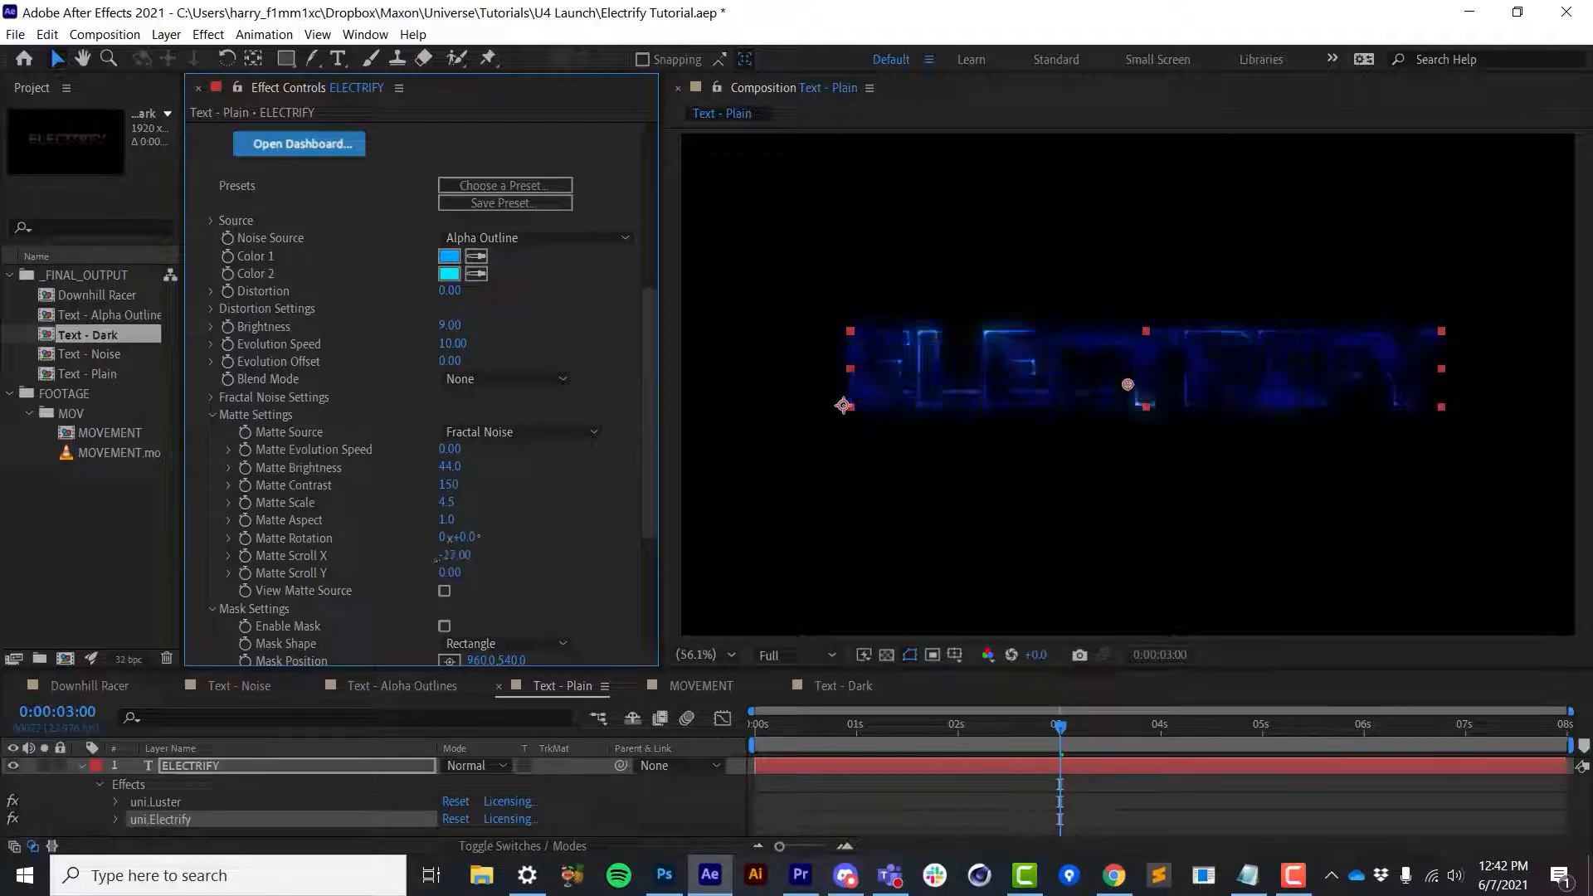
click(452, 555)
text(-5)
key(Return)
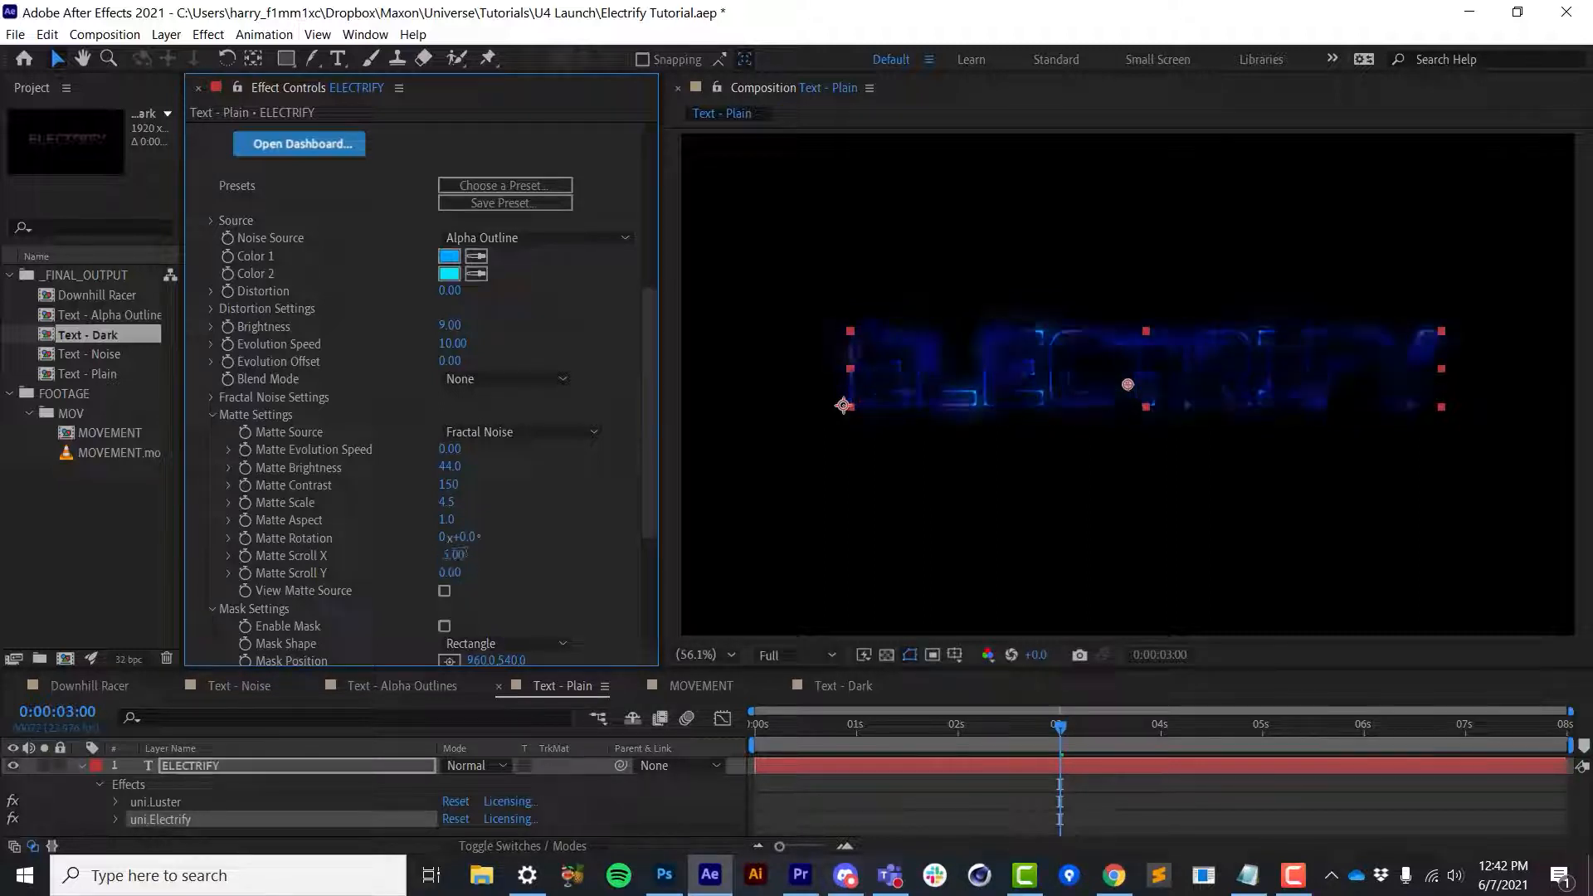
Set uni.Electrify's Blend Mode to Screen with Brightness and Distortion both at 14, and scrub through the electrified title
click(491, 380)
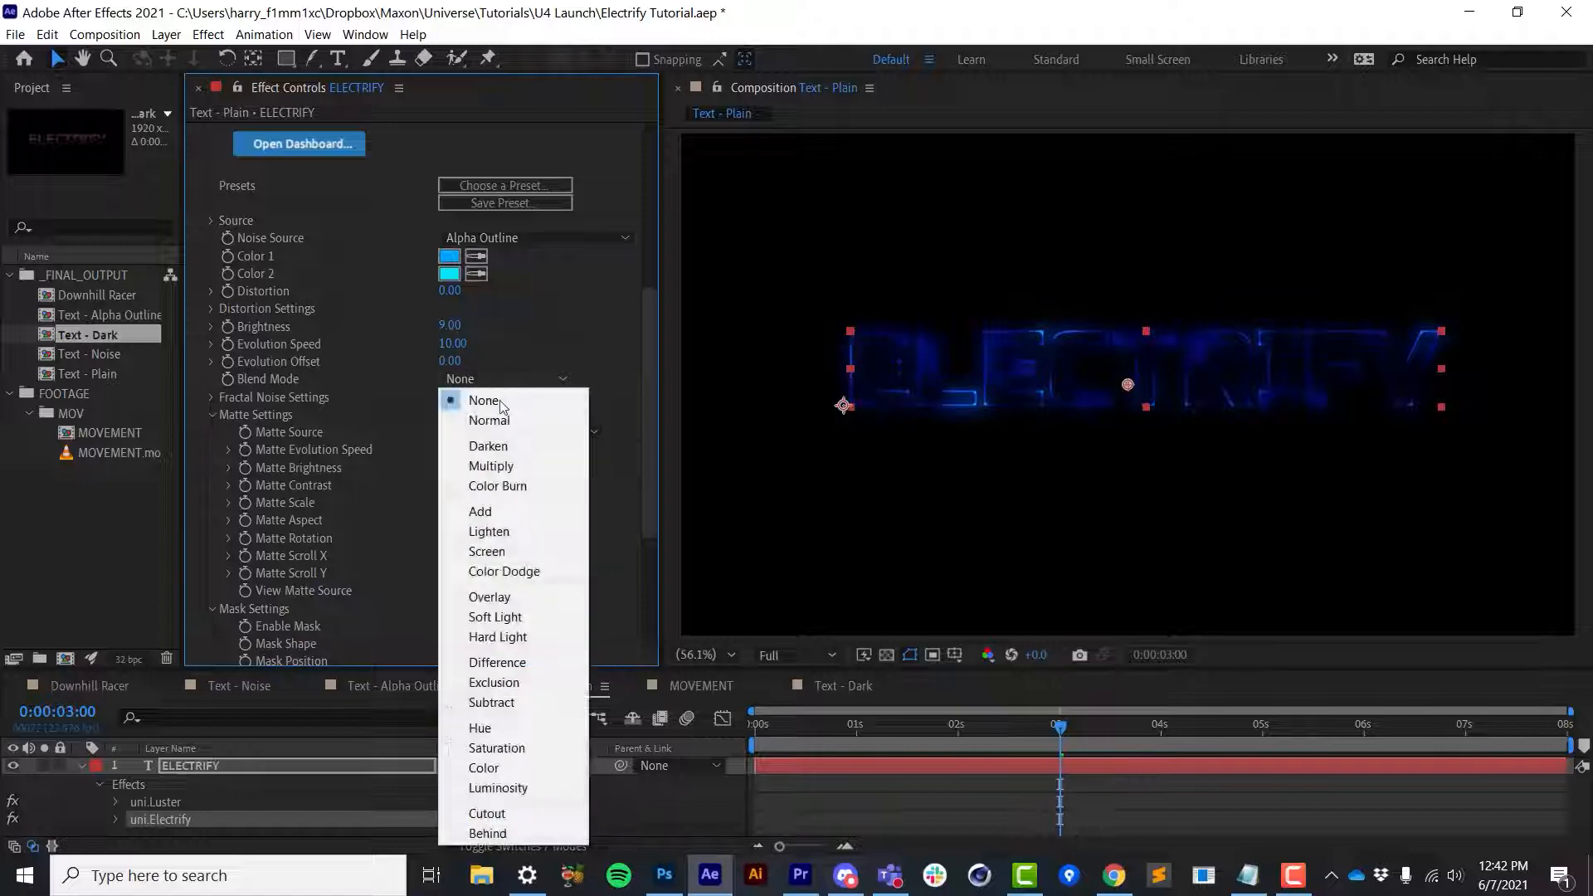
click(500, 551)
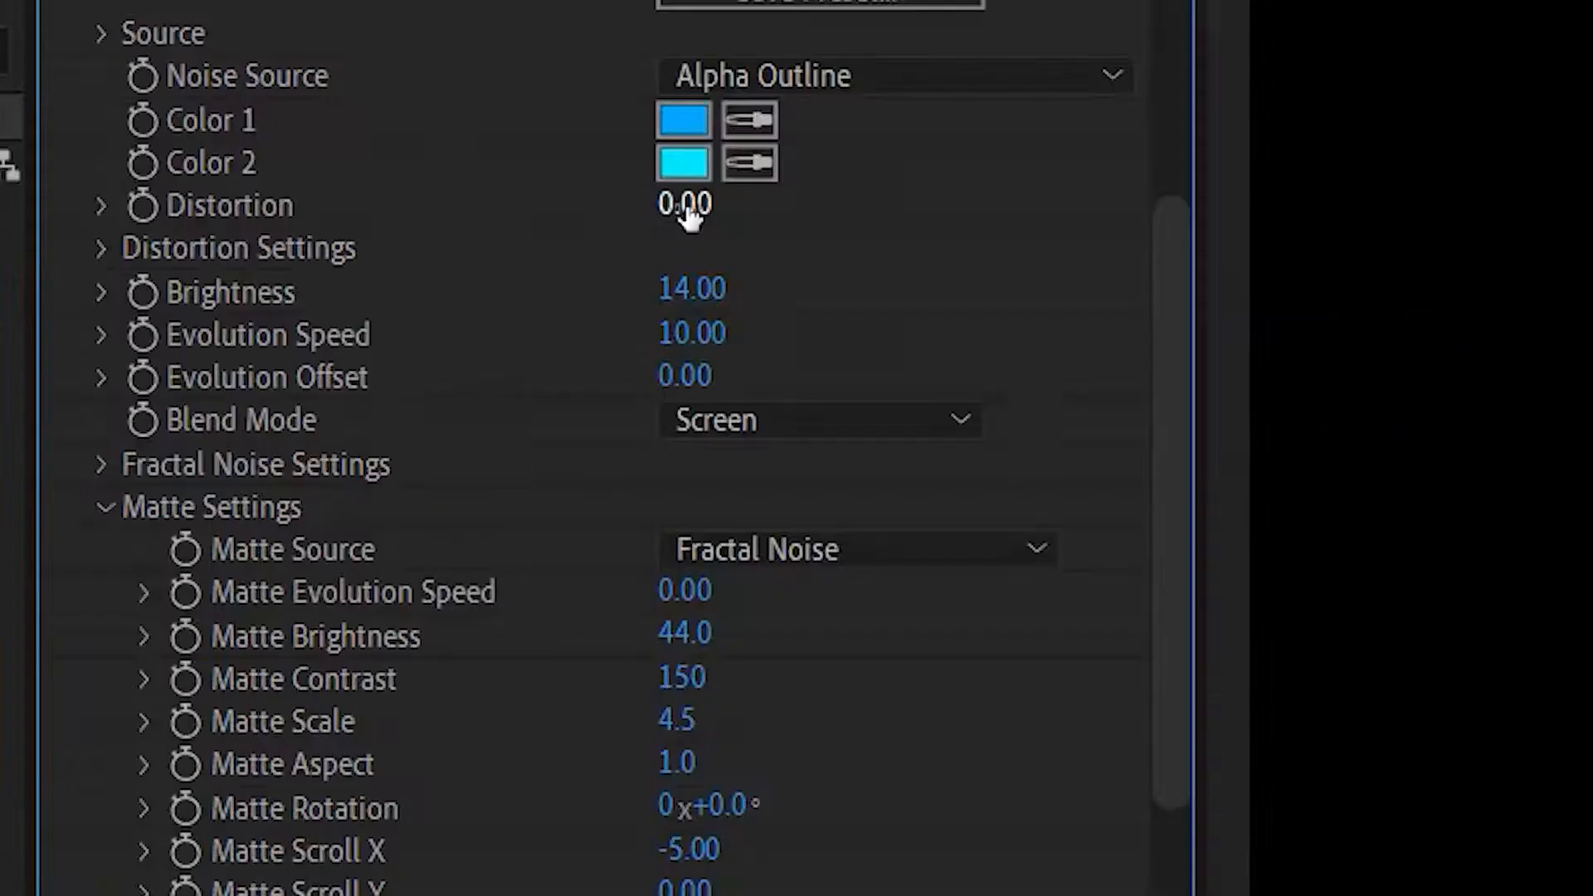
drag(449, 290, 460, 289)
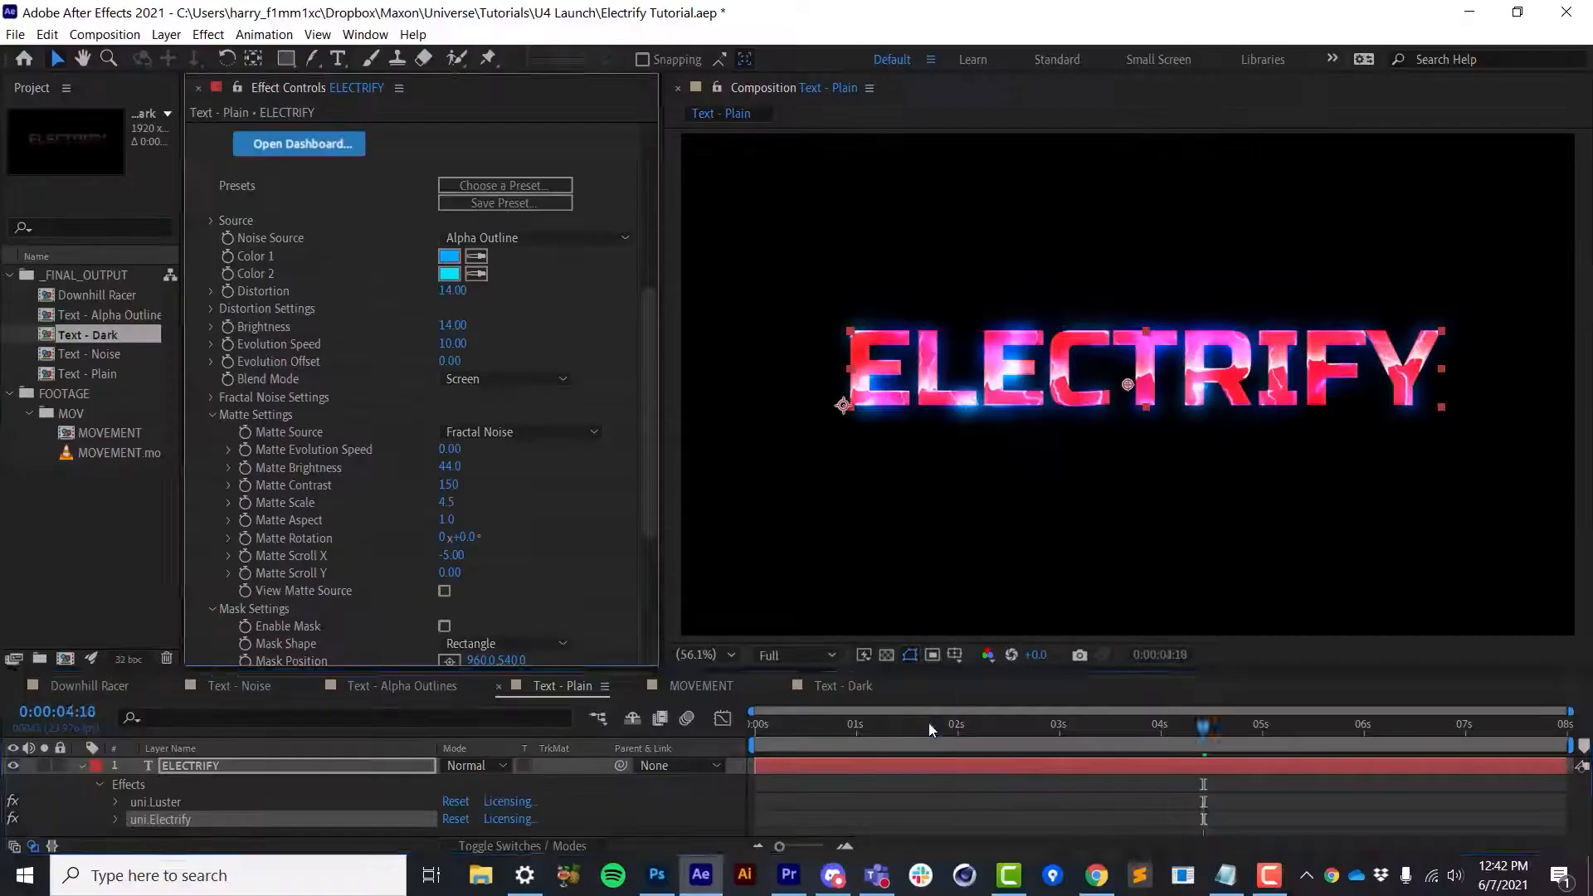
mouse_move(932, 727)
mouse_down()
mouse_move(1327, 718)
mouse_move(939, 708)
mouse_move(1374, 698)
mouse_move(1111, 695)
mouse_move(800, 730)
mouse_move(933, 720)
mouse_up()
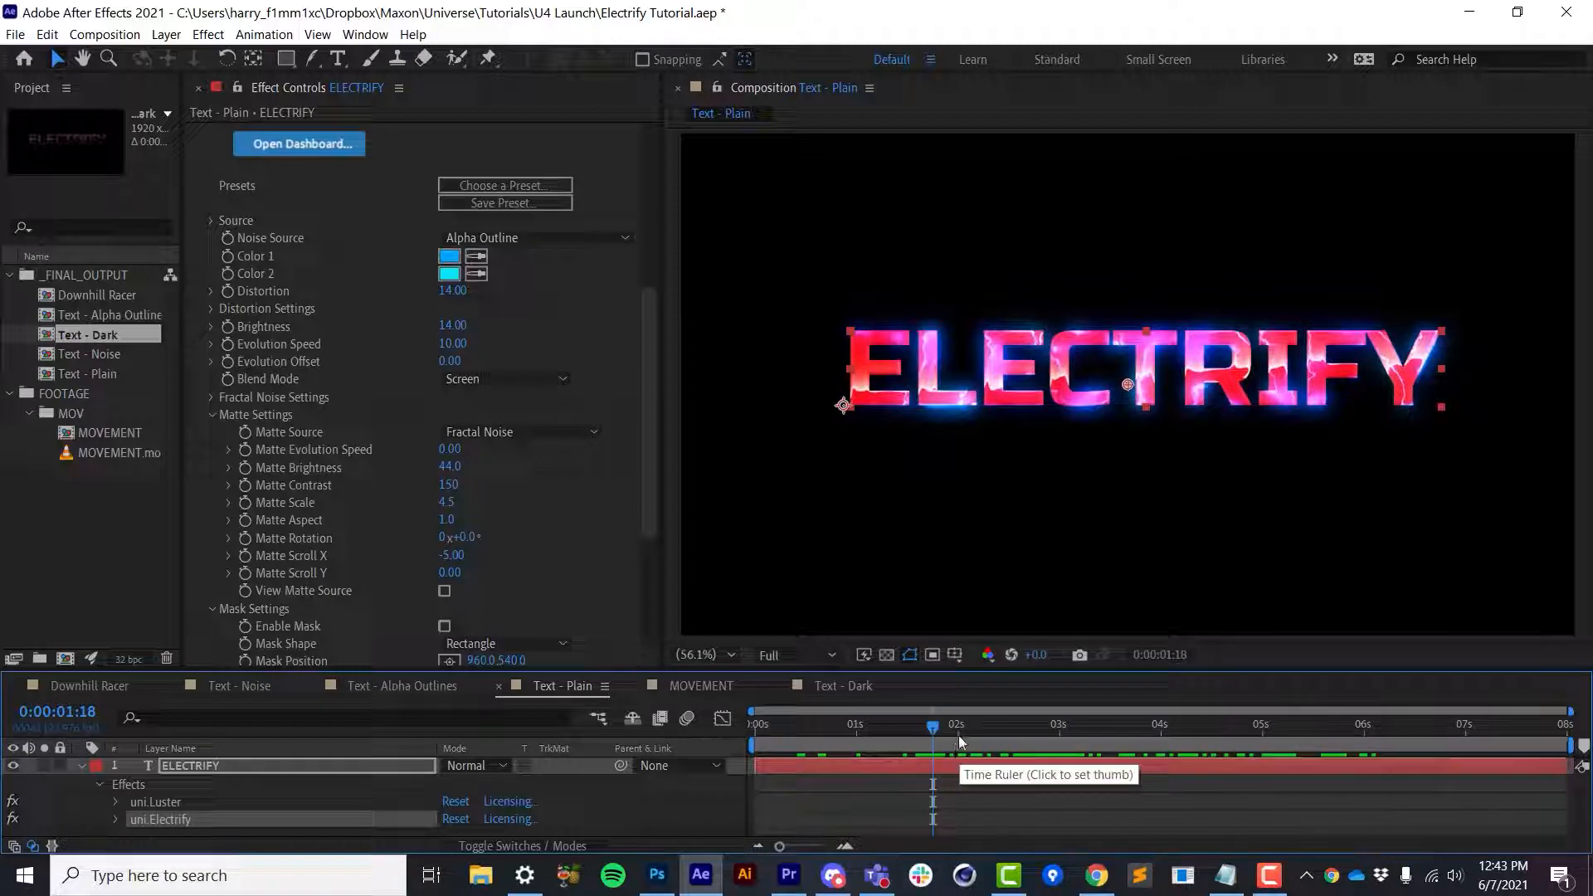
drag(1016, 736, 1030, 738)
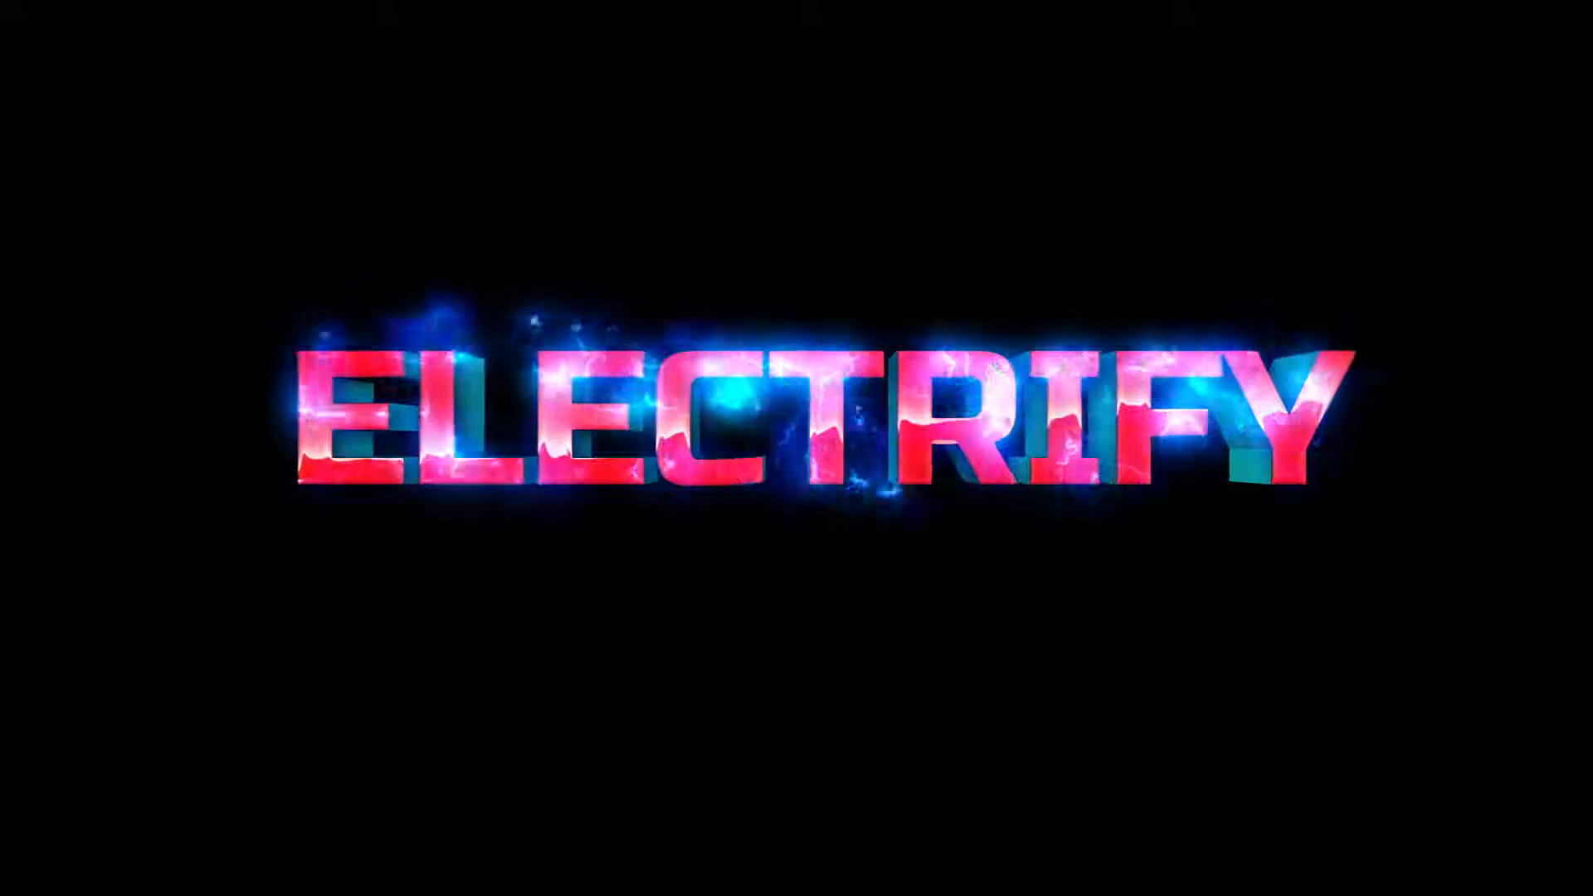